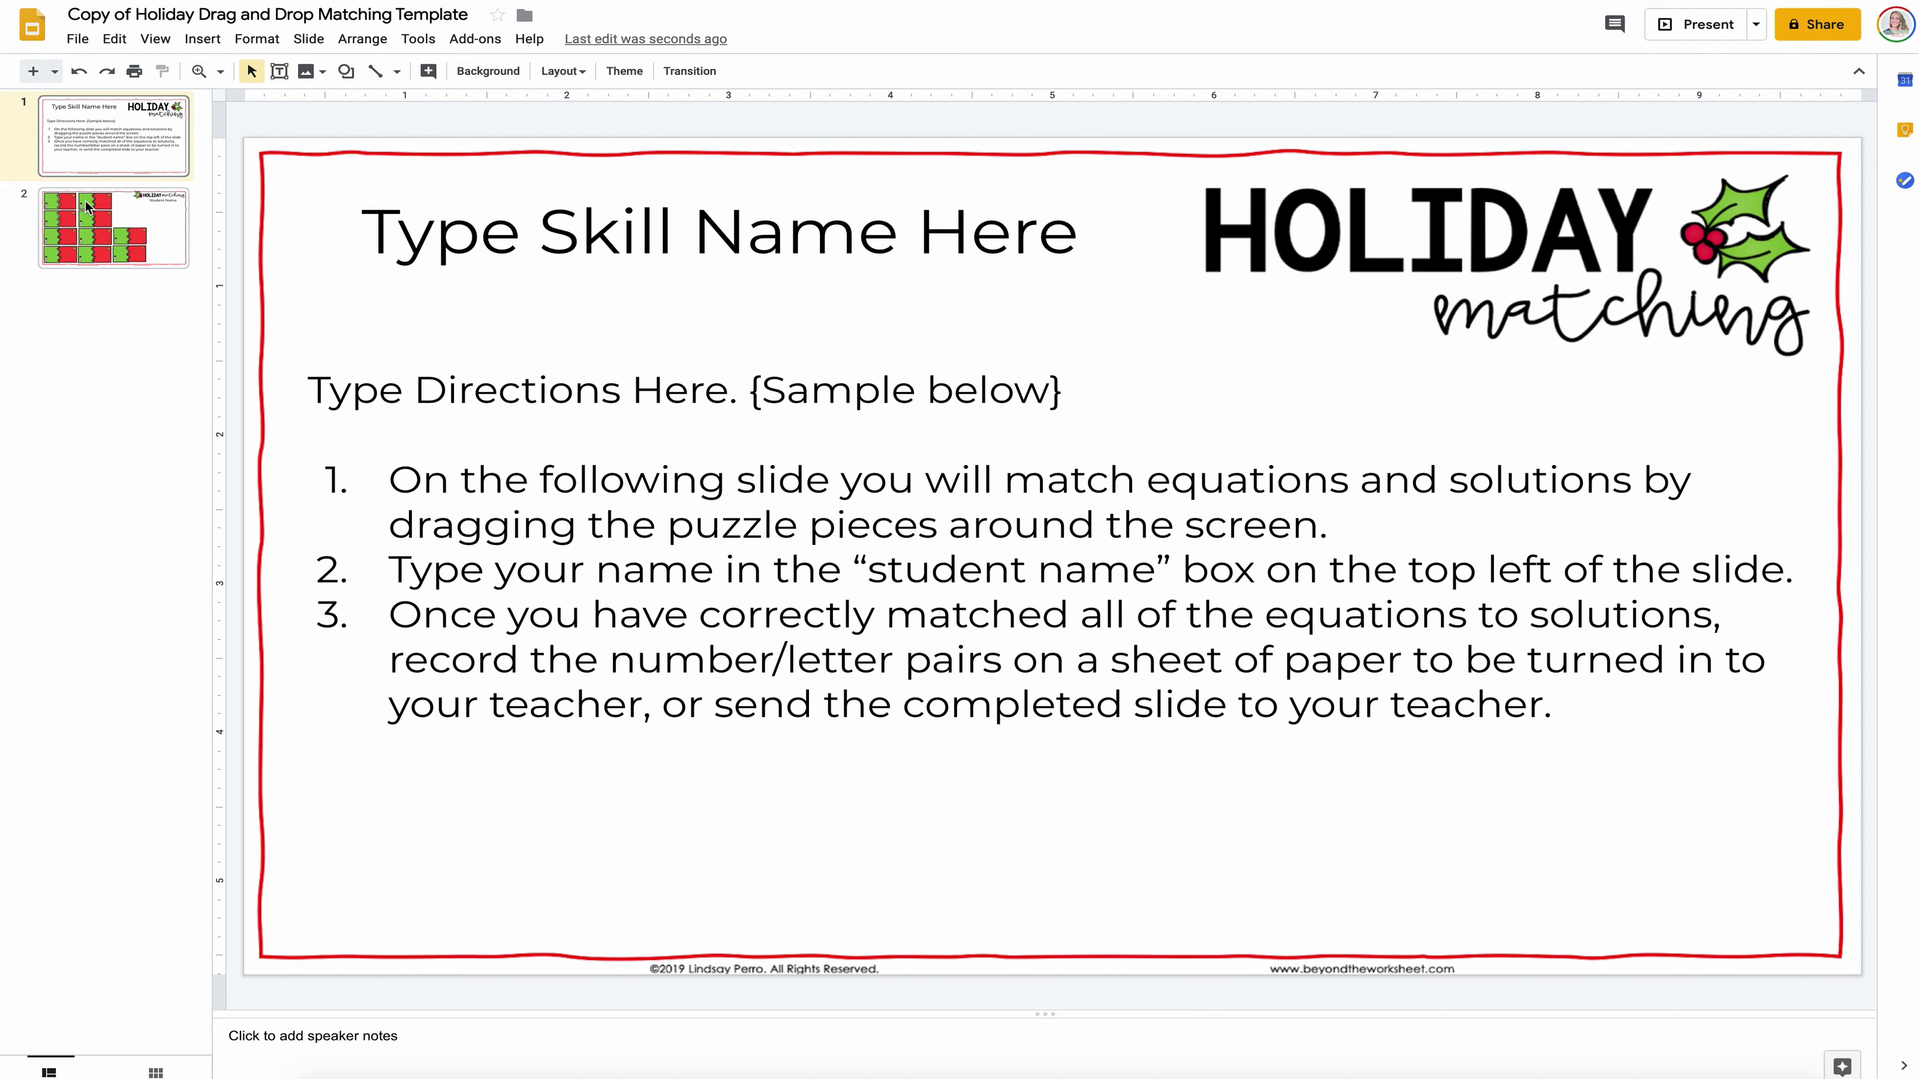
# Step: Replace the slide title with 'Solving Two-Step Equations' and shift the box slightly up
pyautogui.click(549, 237)
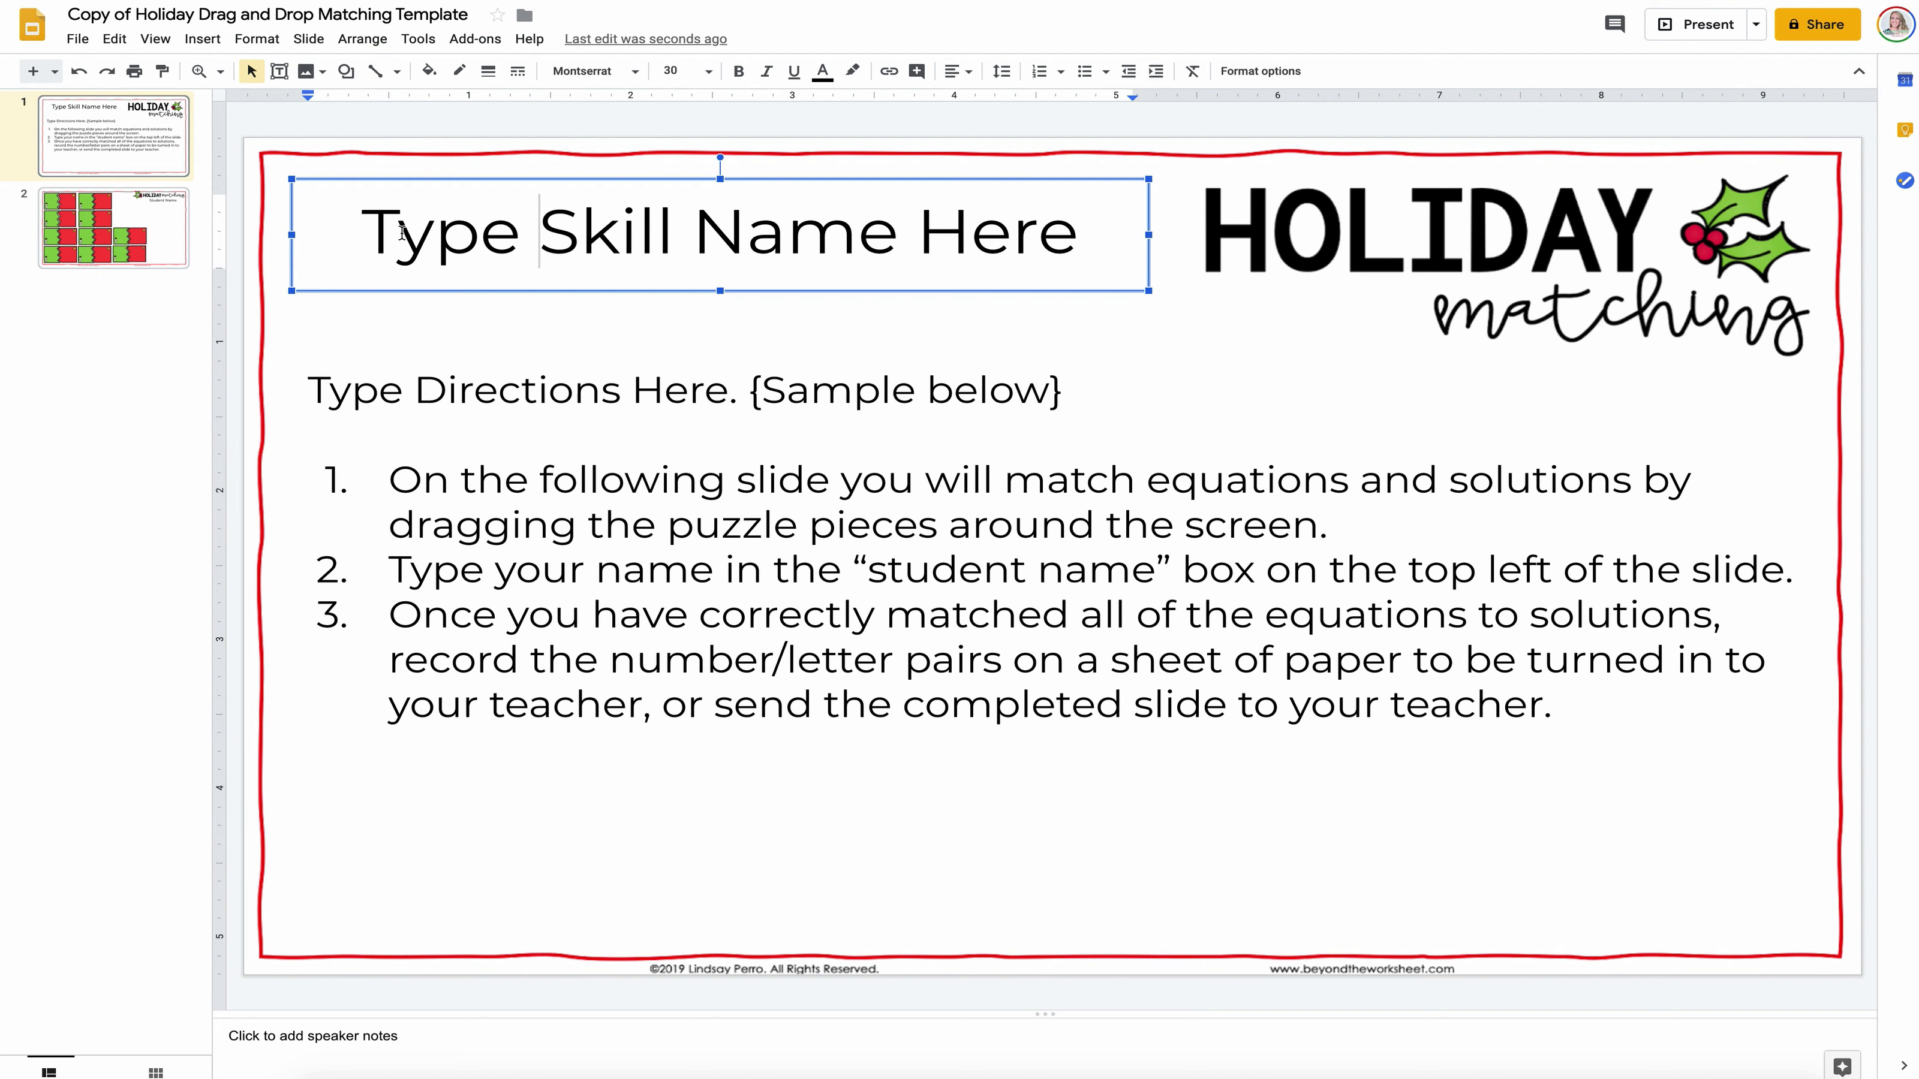
pyautogui.moveTo(363, 240); pyautogui.dragTo(1094, 275)
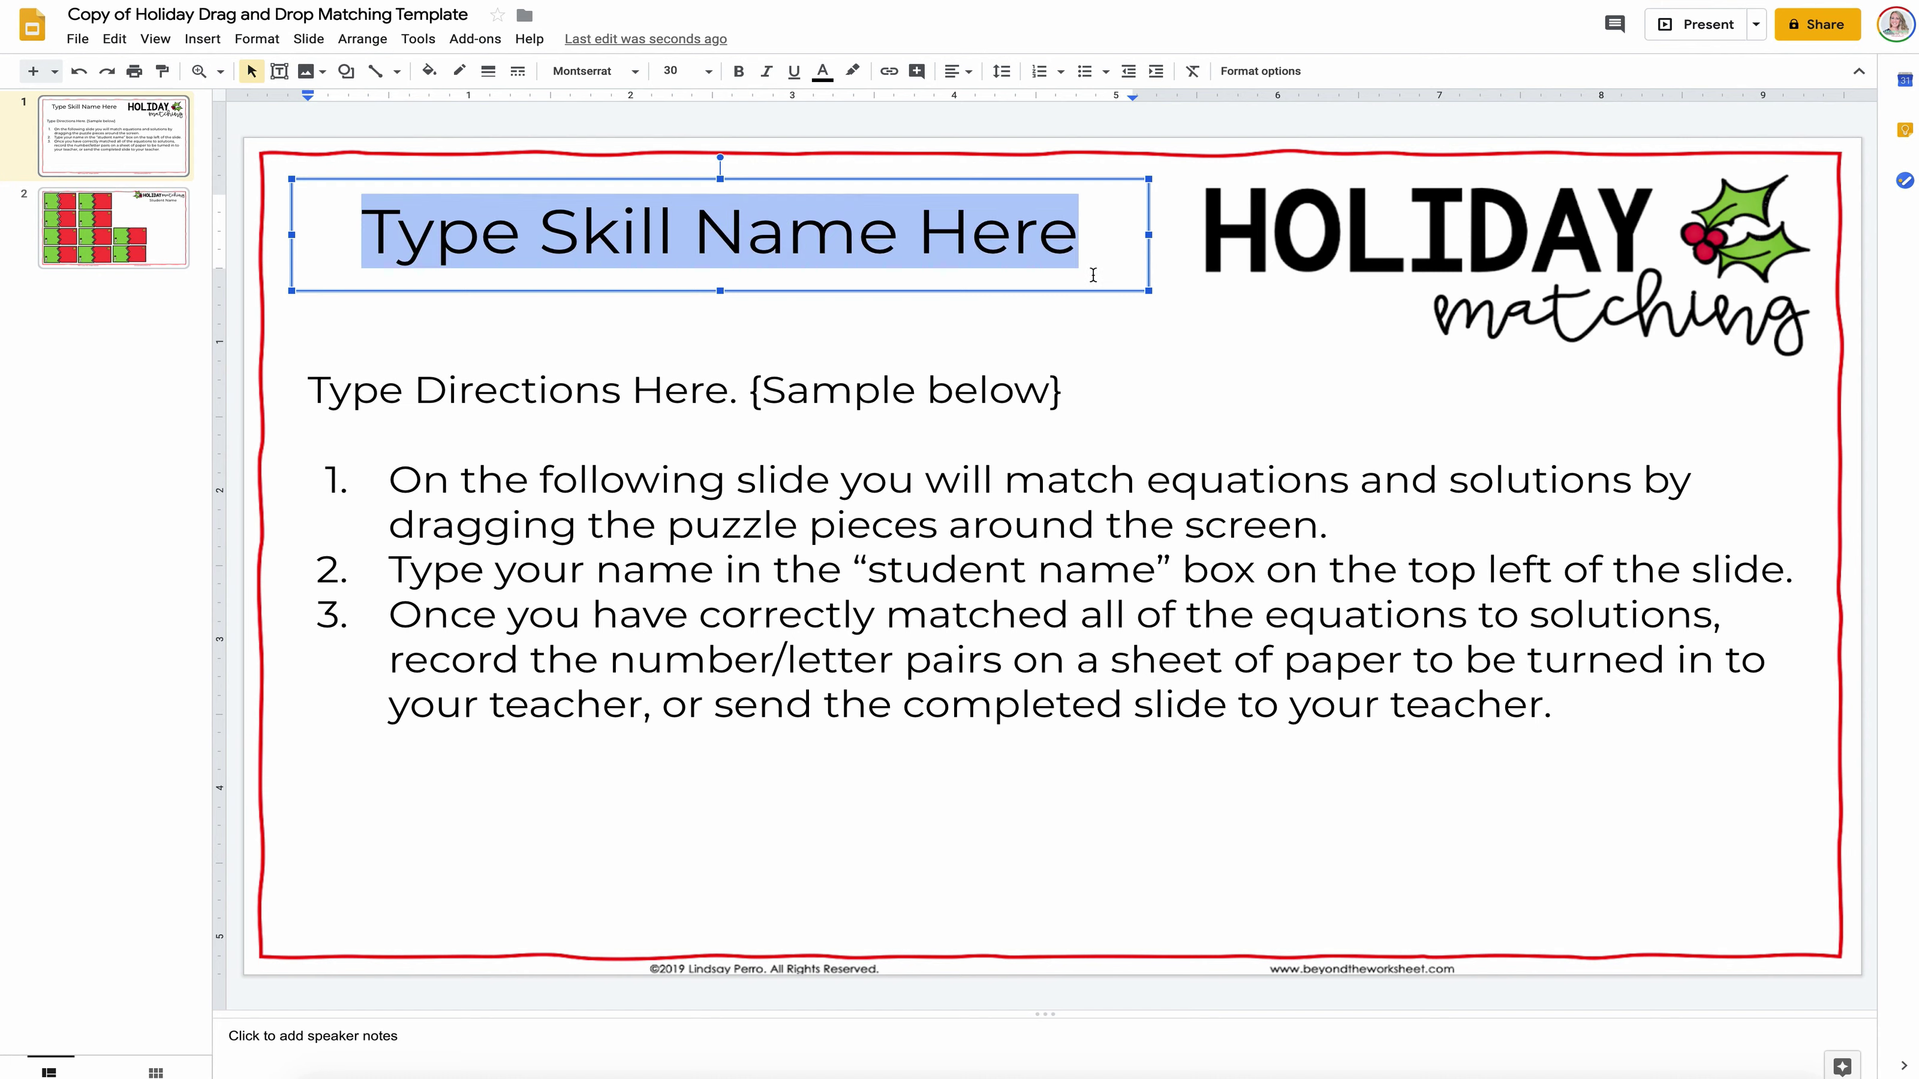
pyautogui.write('Solv')
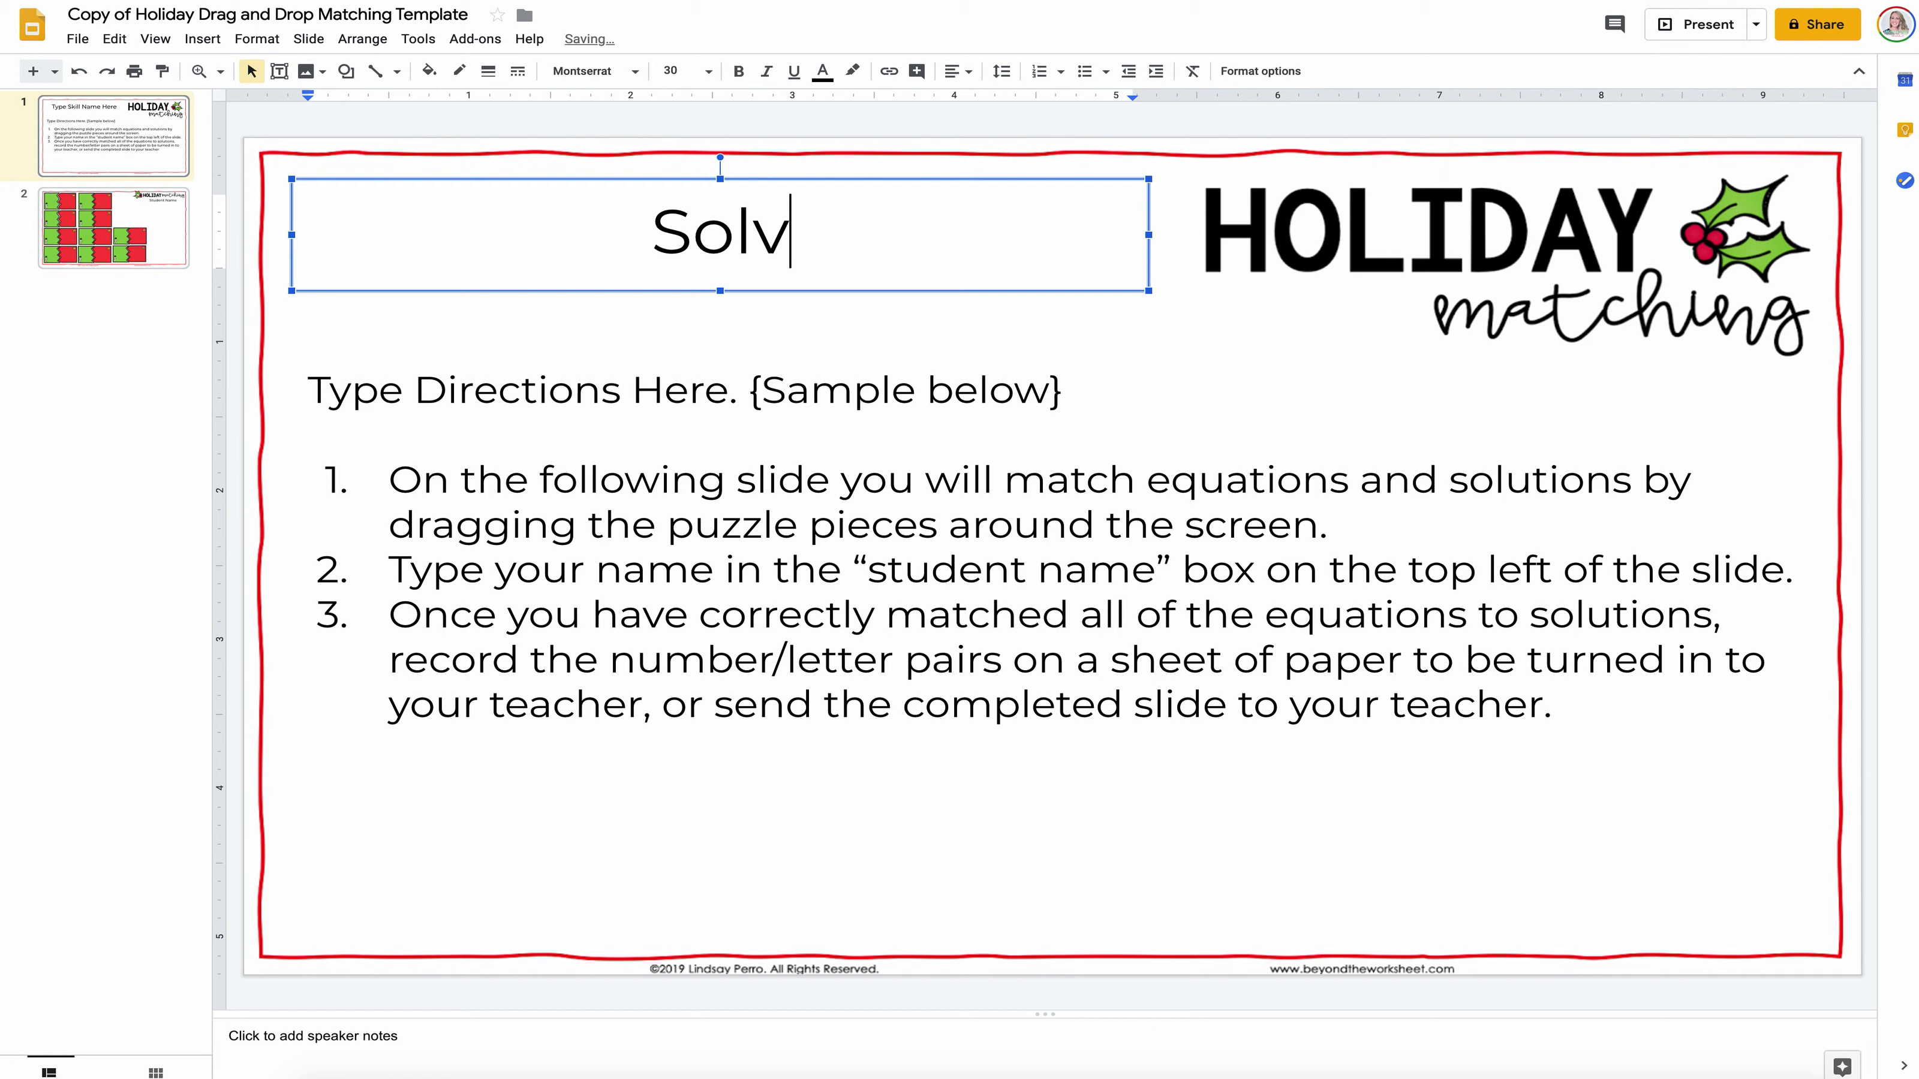
pyautogui.write('ing Two-Step Equations')
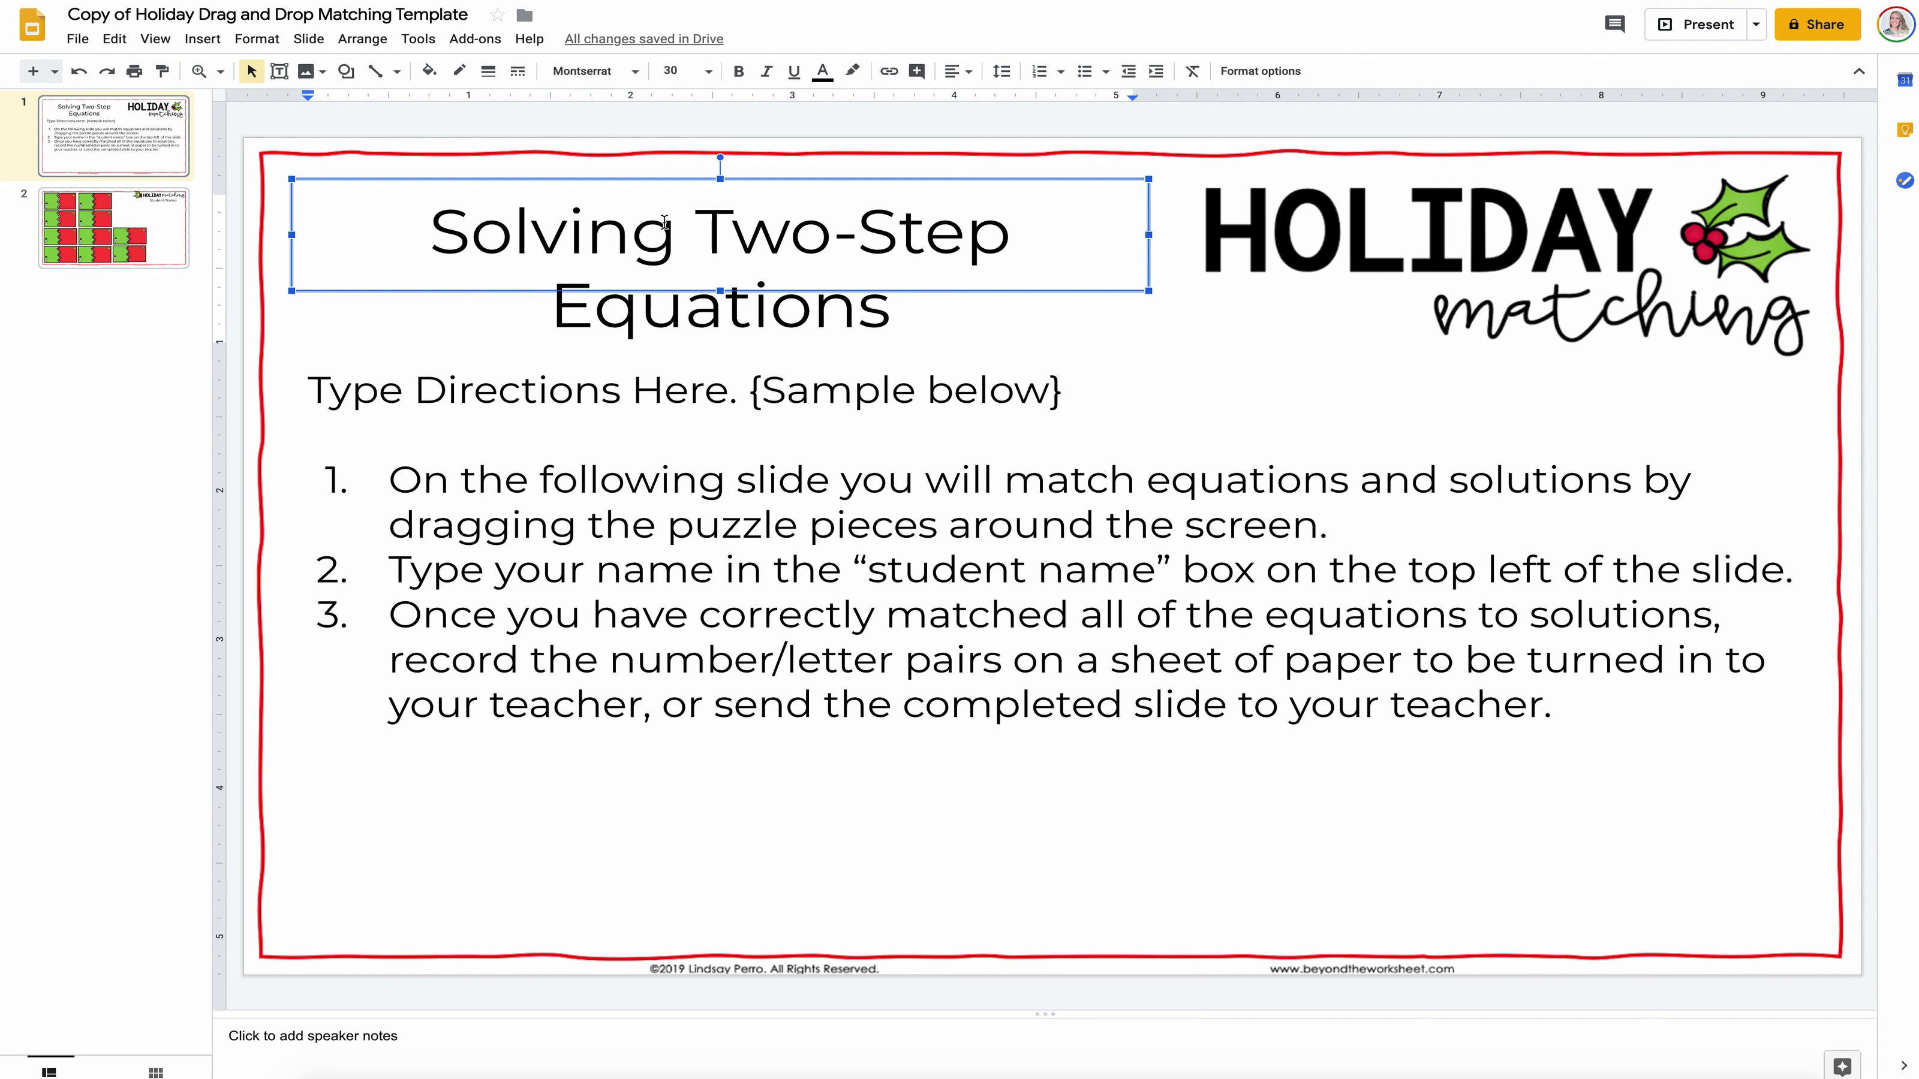
pyautogui.moveTo(977, 290); pyautogui.dragTo(977, 277)
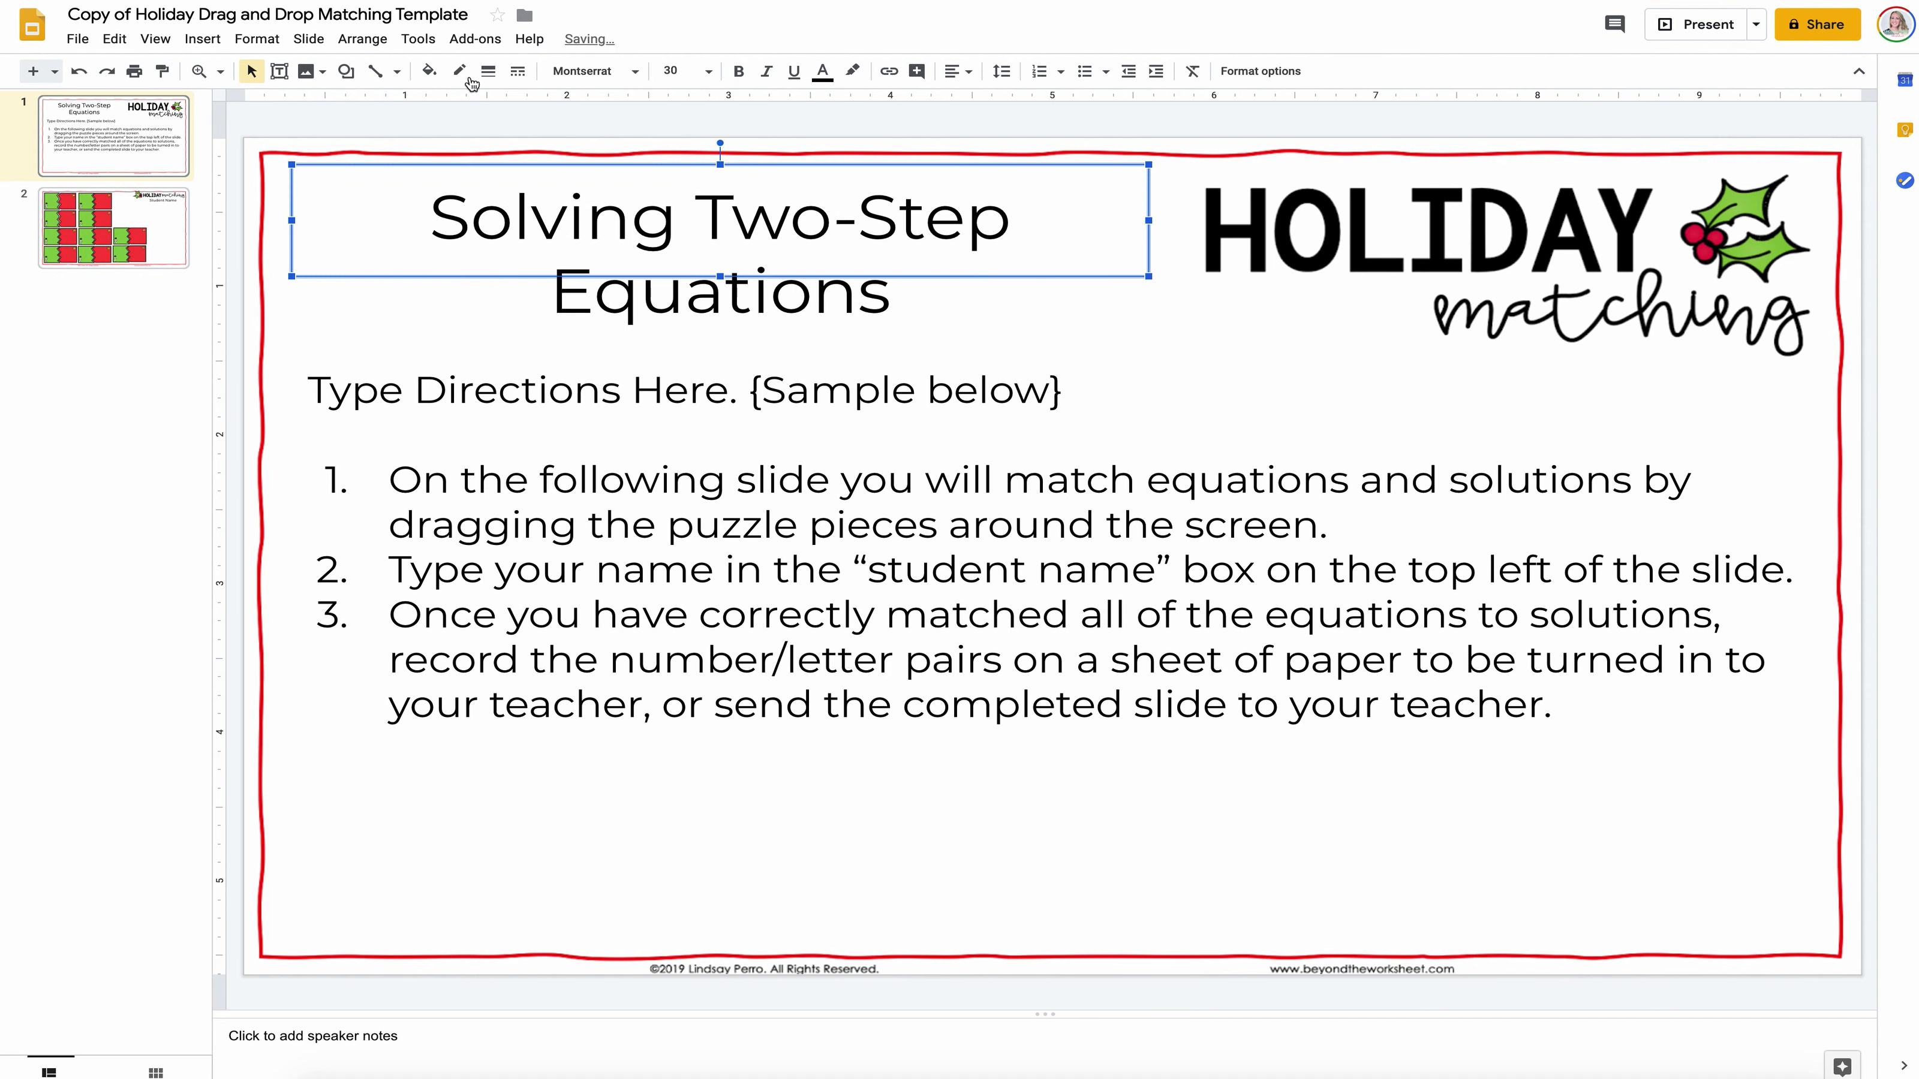
# Step: Set the title in Caveat at size 36
pyautogui.click(647, 70)
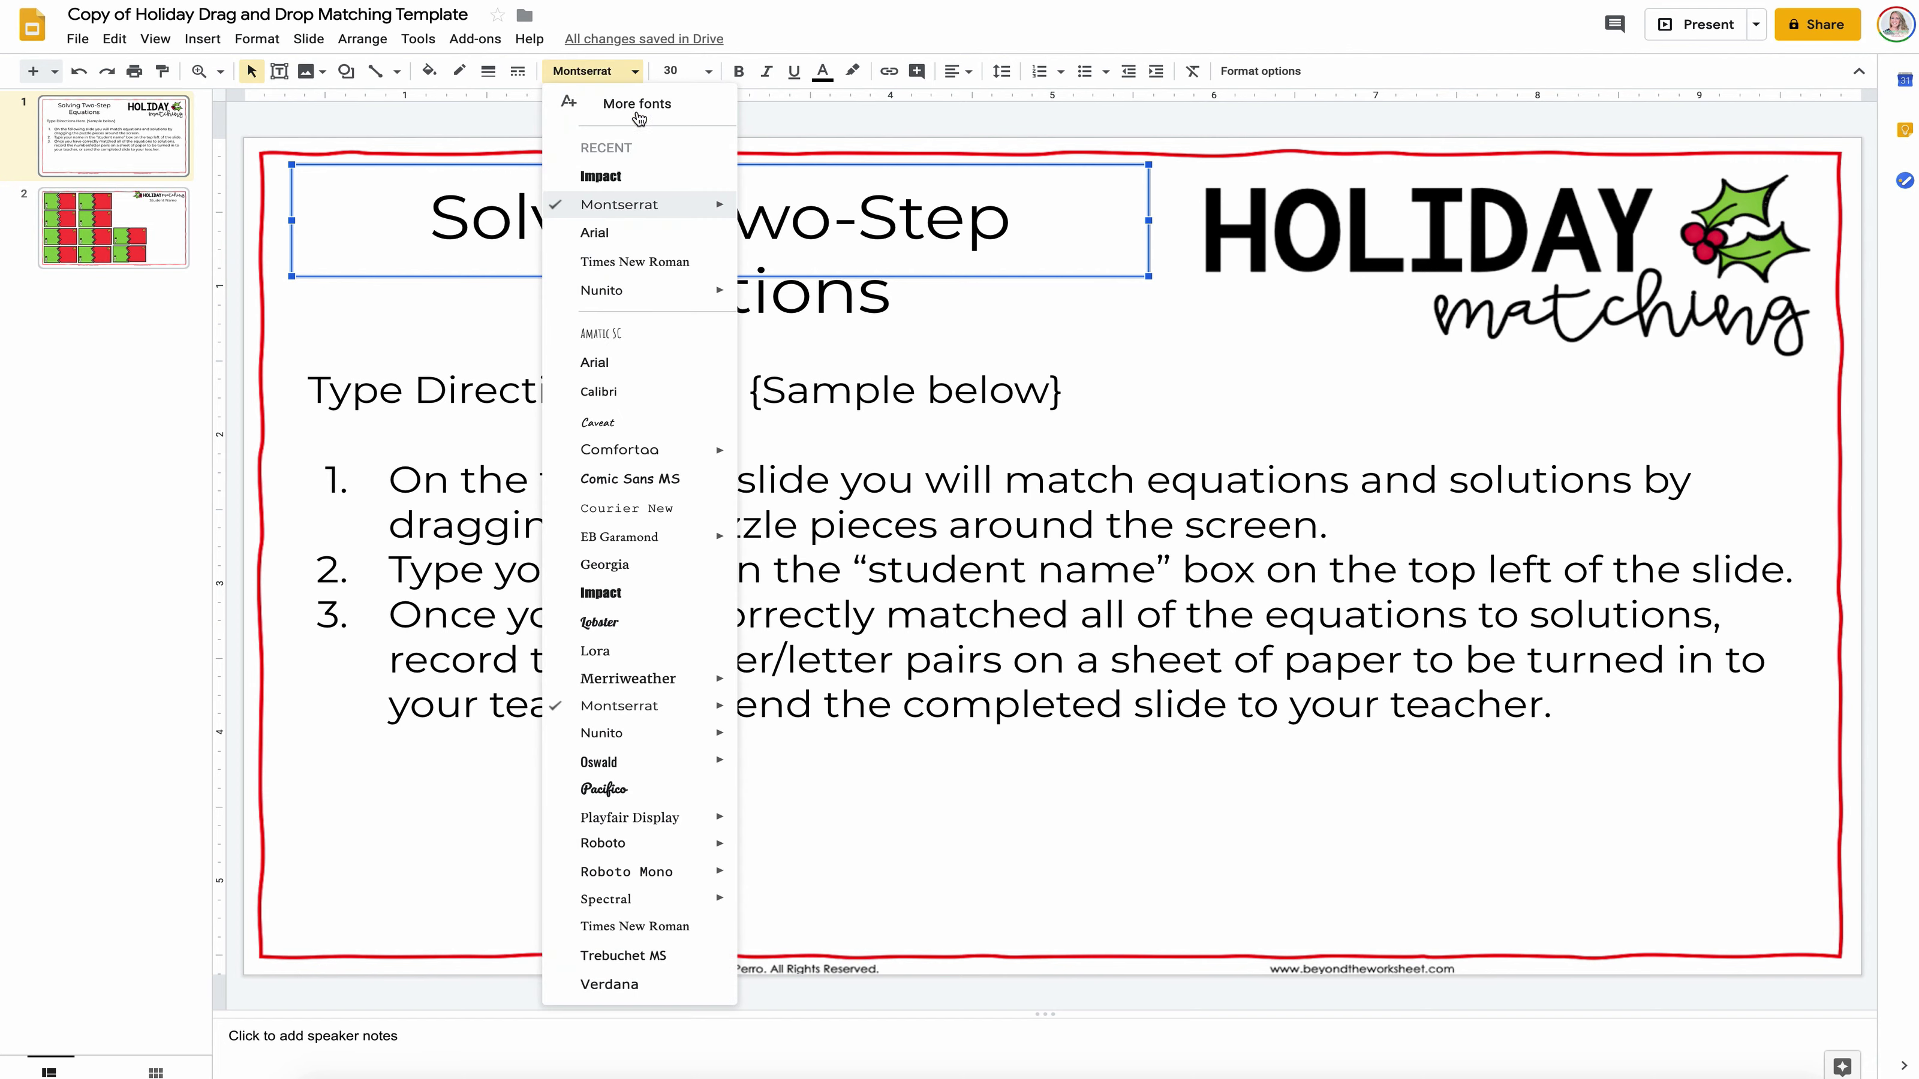
pyautogui.click(614, 424)
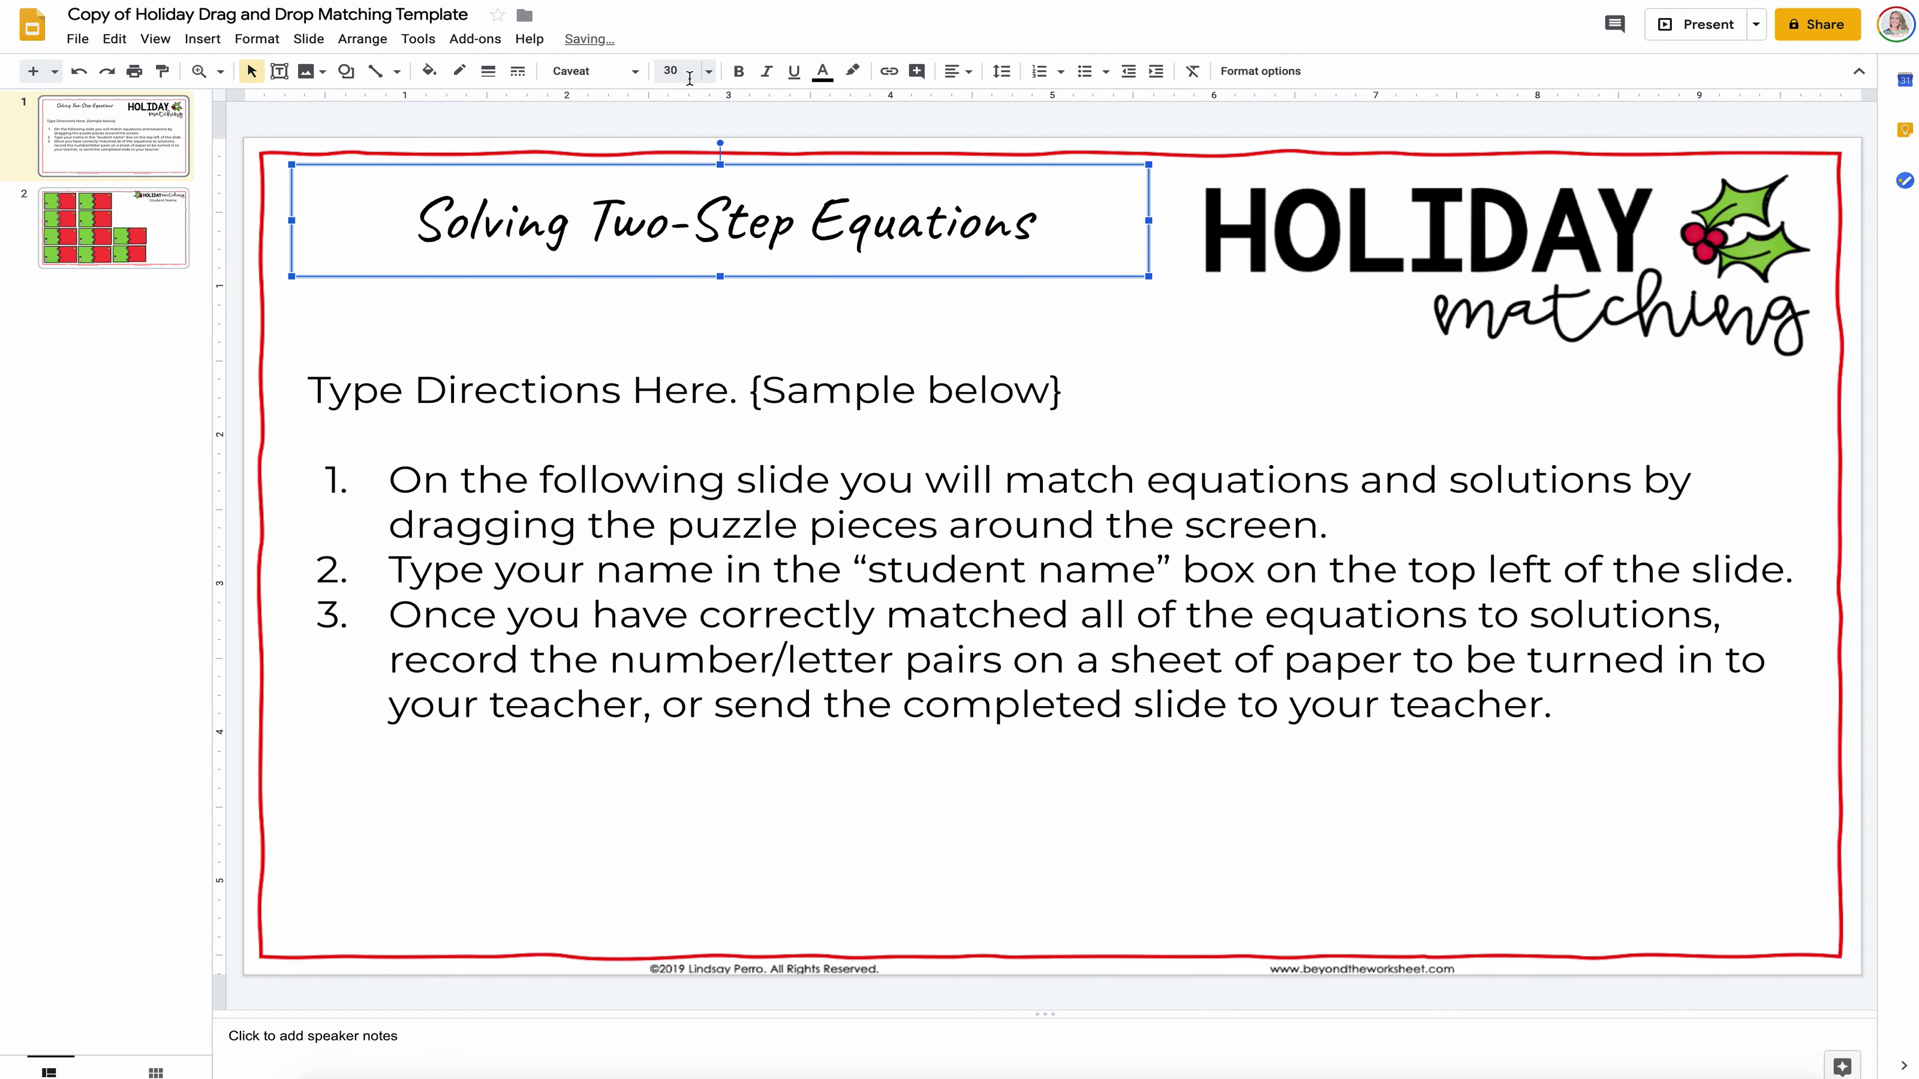
pyautogui.click(710, 76)
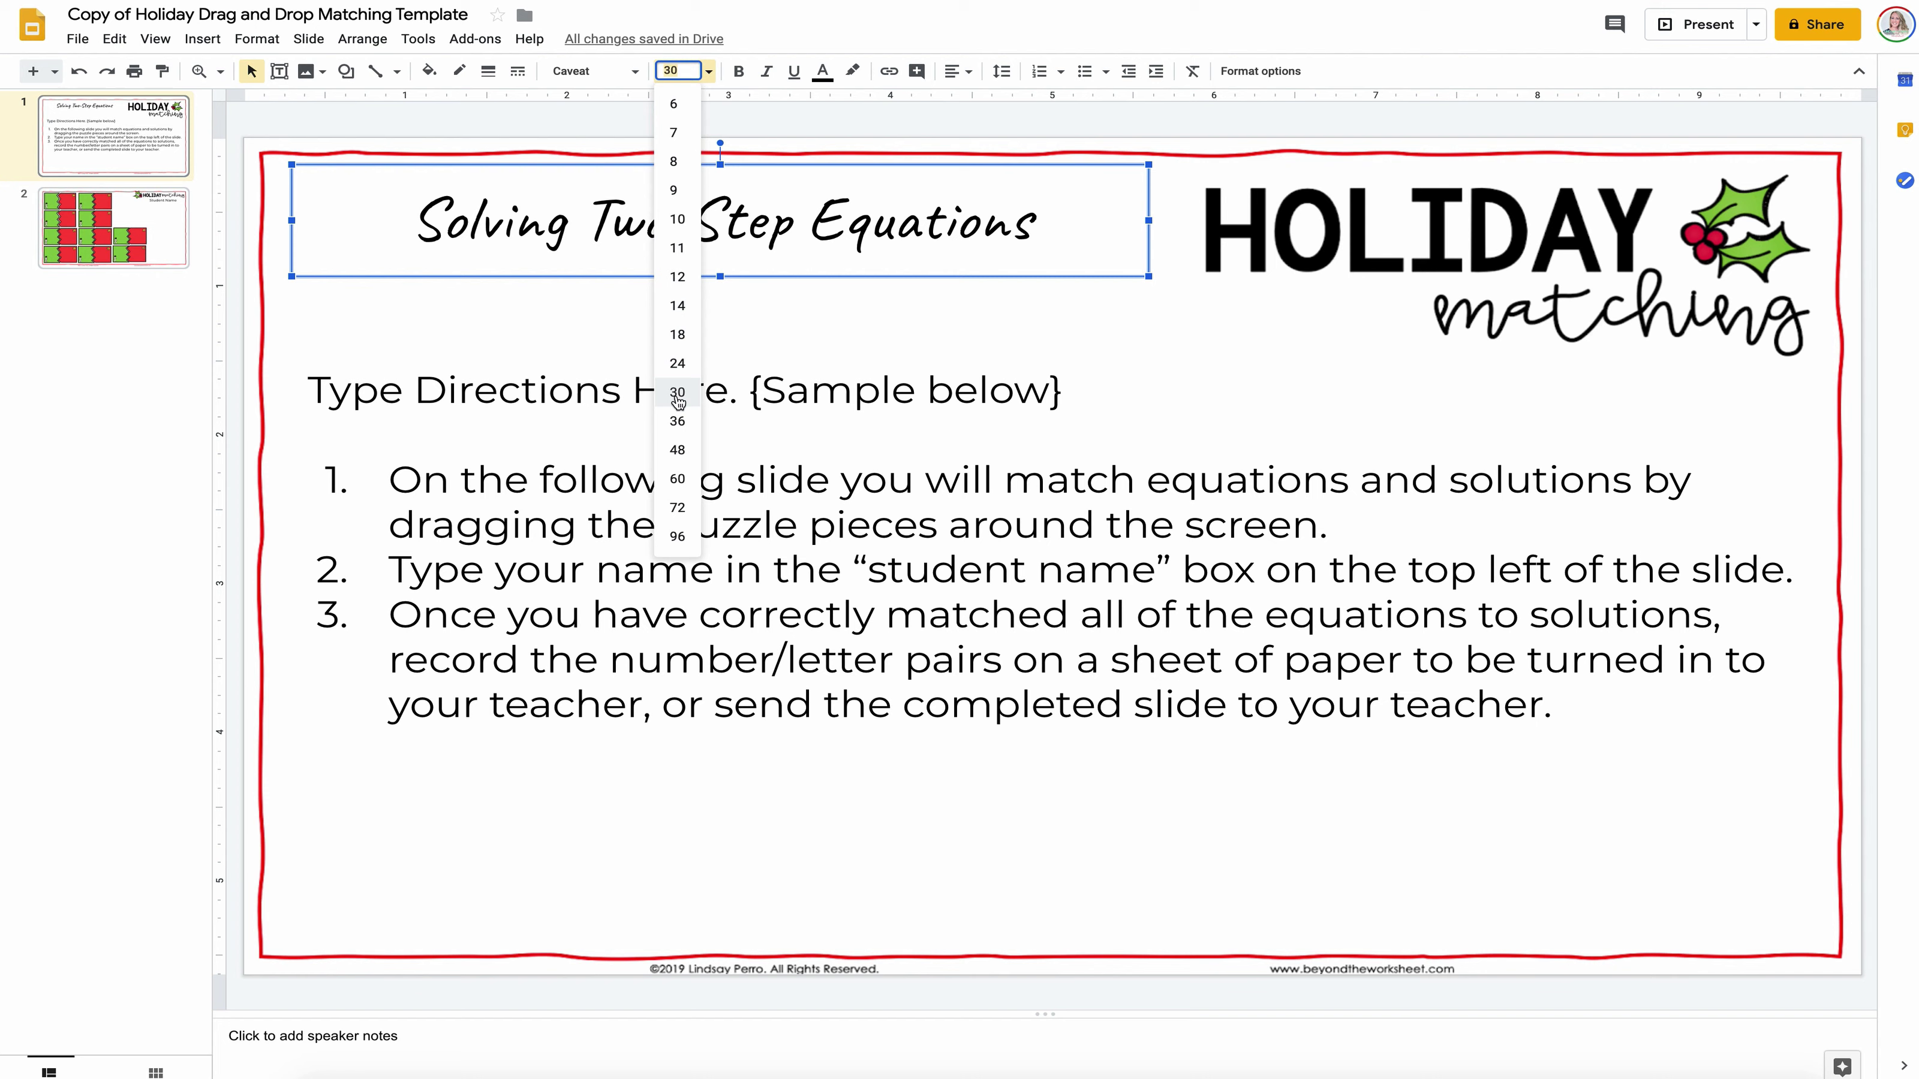
pyautogui.click(668, 420)
pyautogui.click(661, 360)
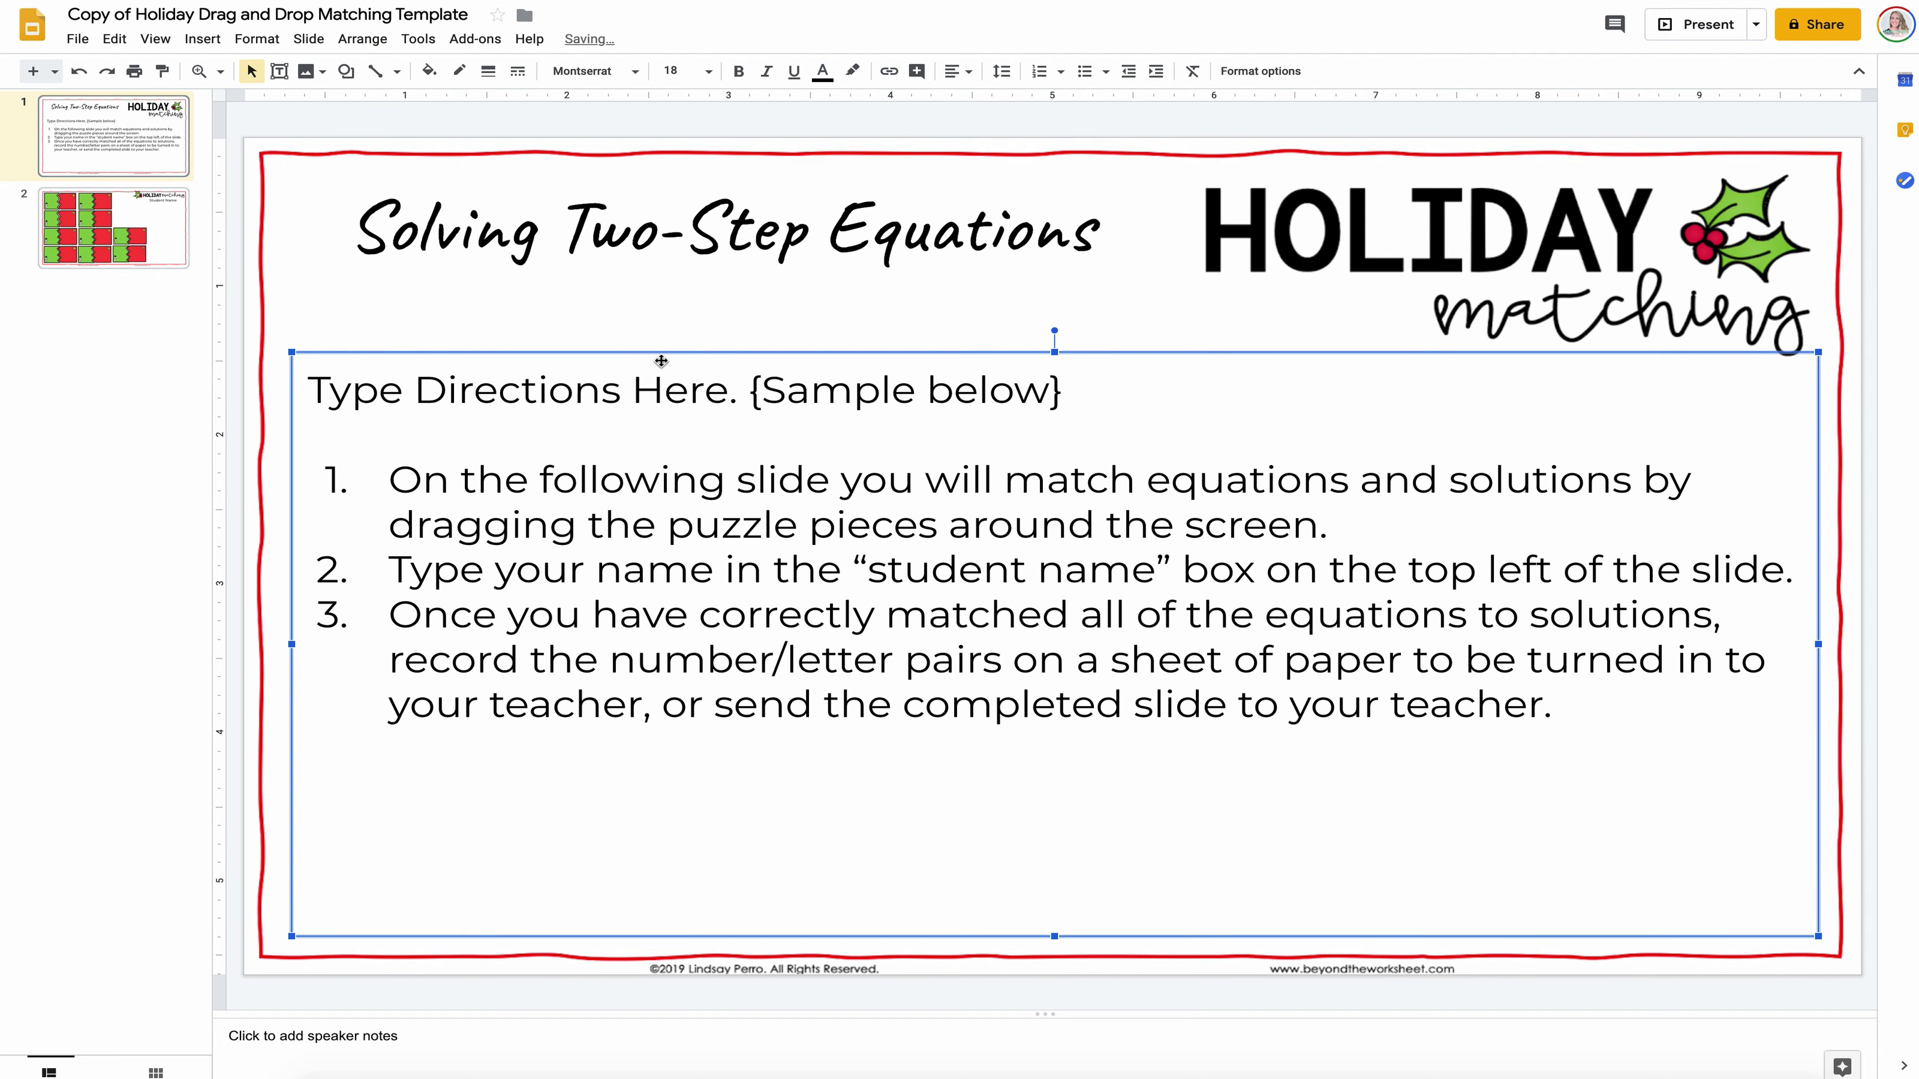
# Step: Delete the 'Type Directions Here' line and renumber the instructions 1 to 3
pyautogui.moveTo(478, 355); pyautogui.dragTo(483, 350)
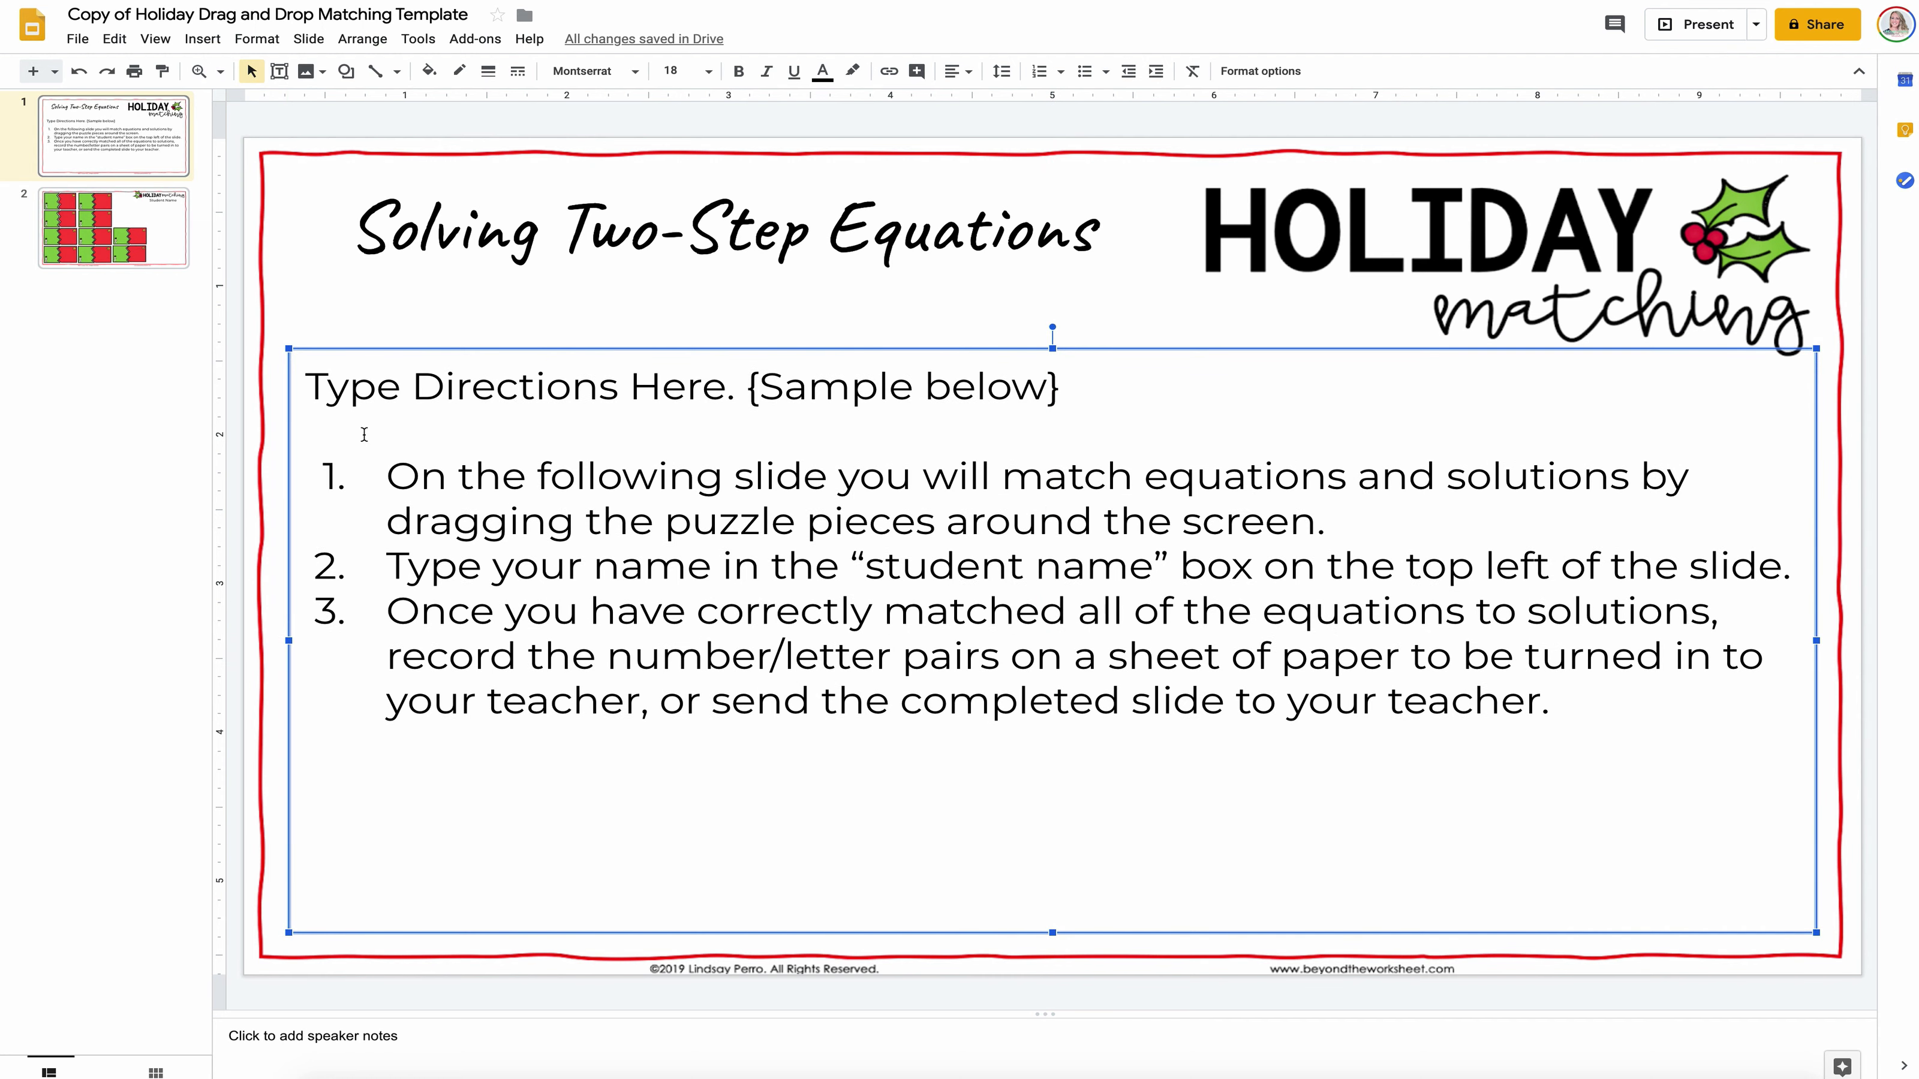
pyautogui.click(387, 439)
pyautogui.moveTo(387, 438); pyautogui.dragTo(277, 412)
pyautogui.press('BackSpace')
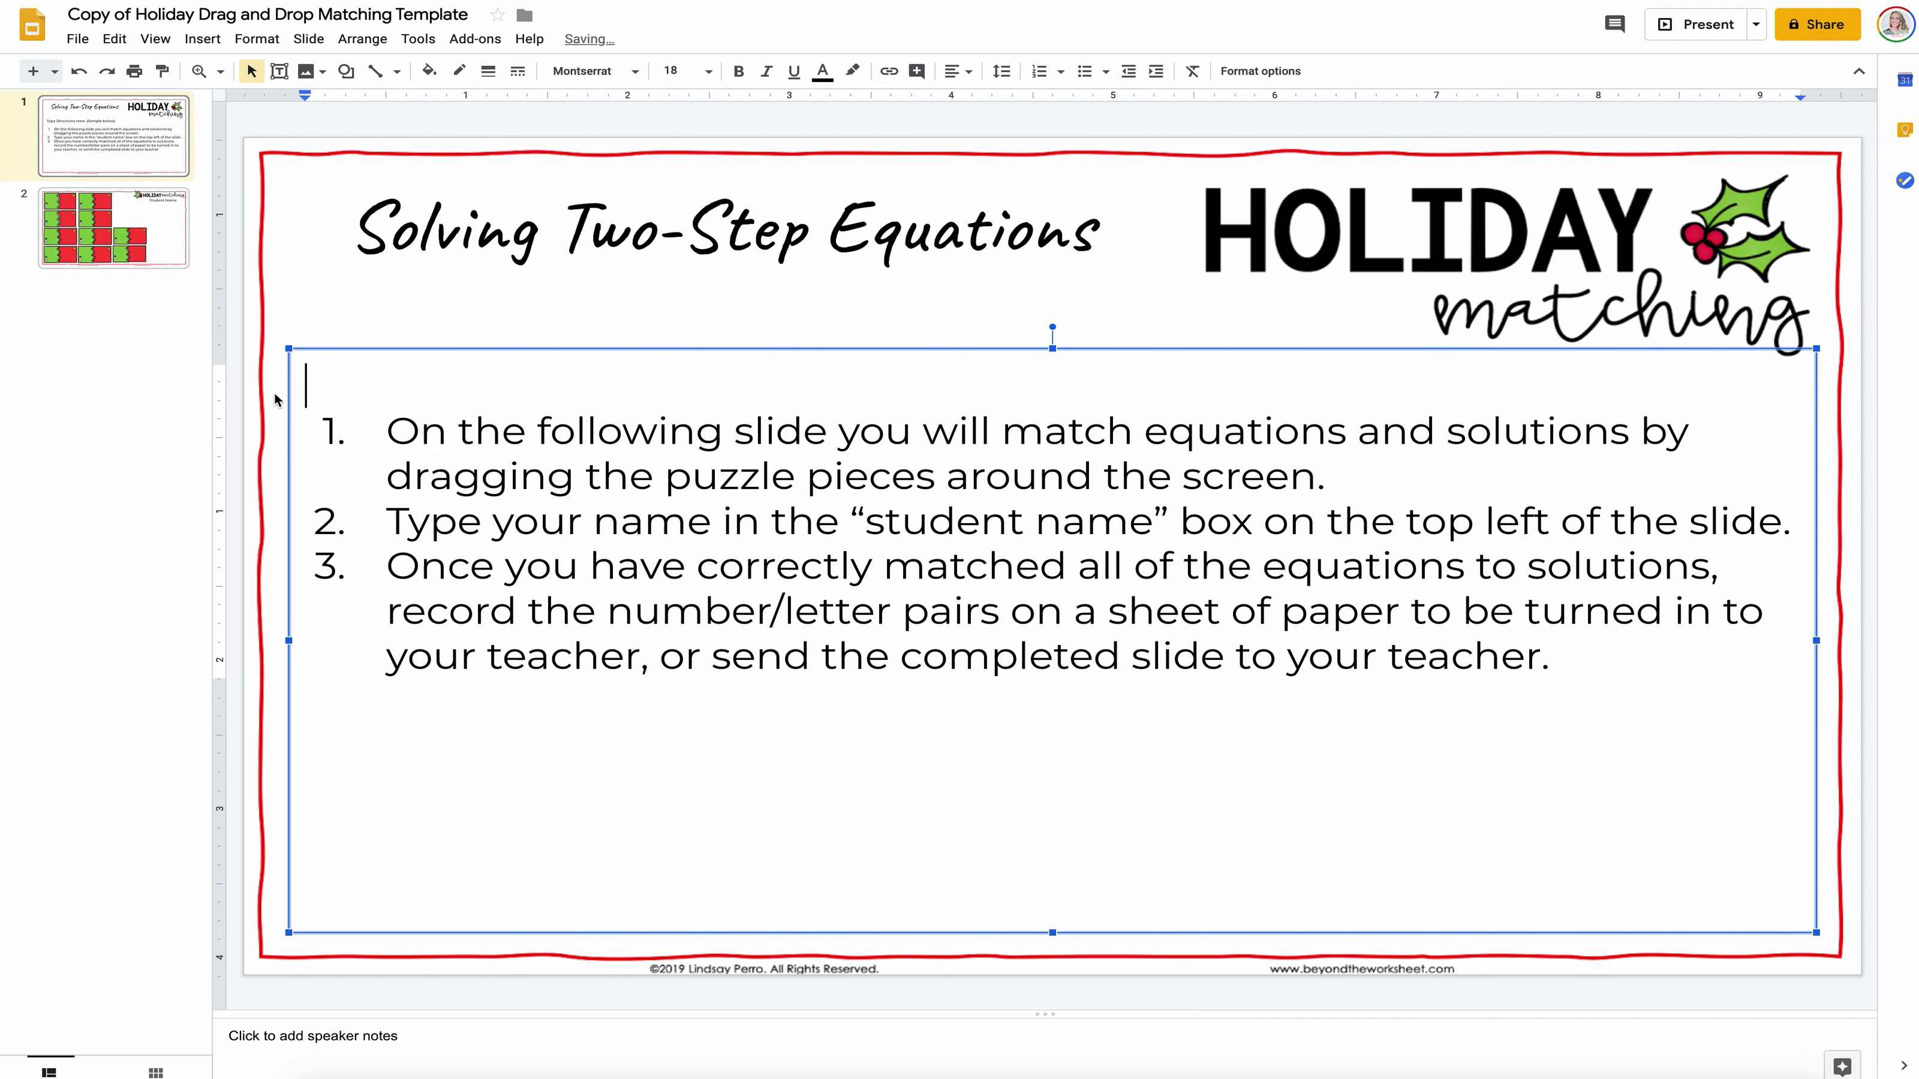
pyautogui.click(387, 409)
pyautogui.press('BackSpace')
pyautogui.press('BackSpace')
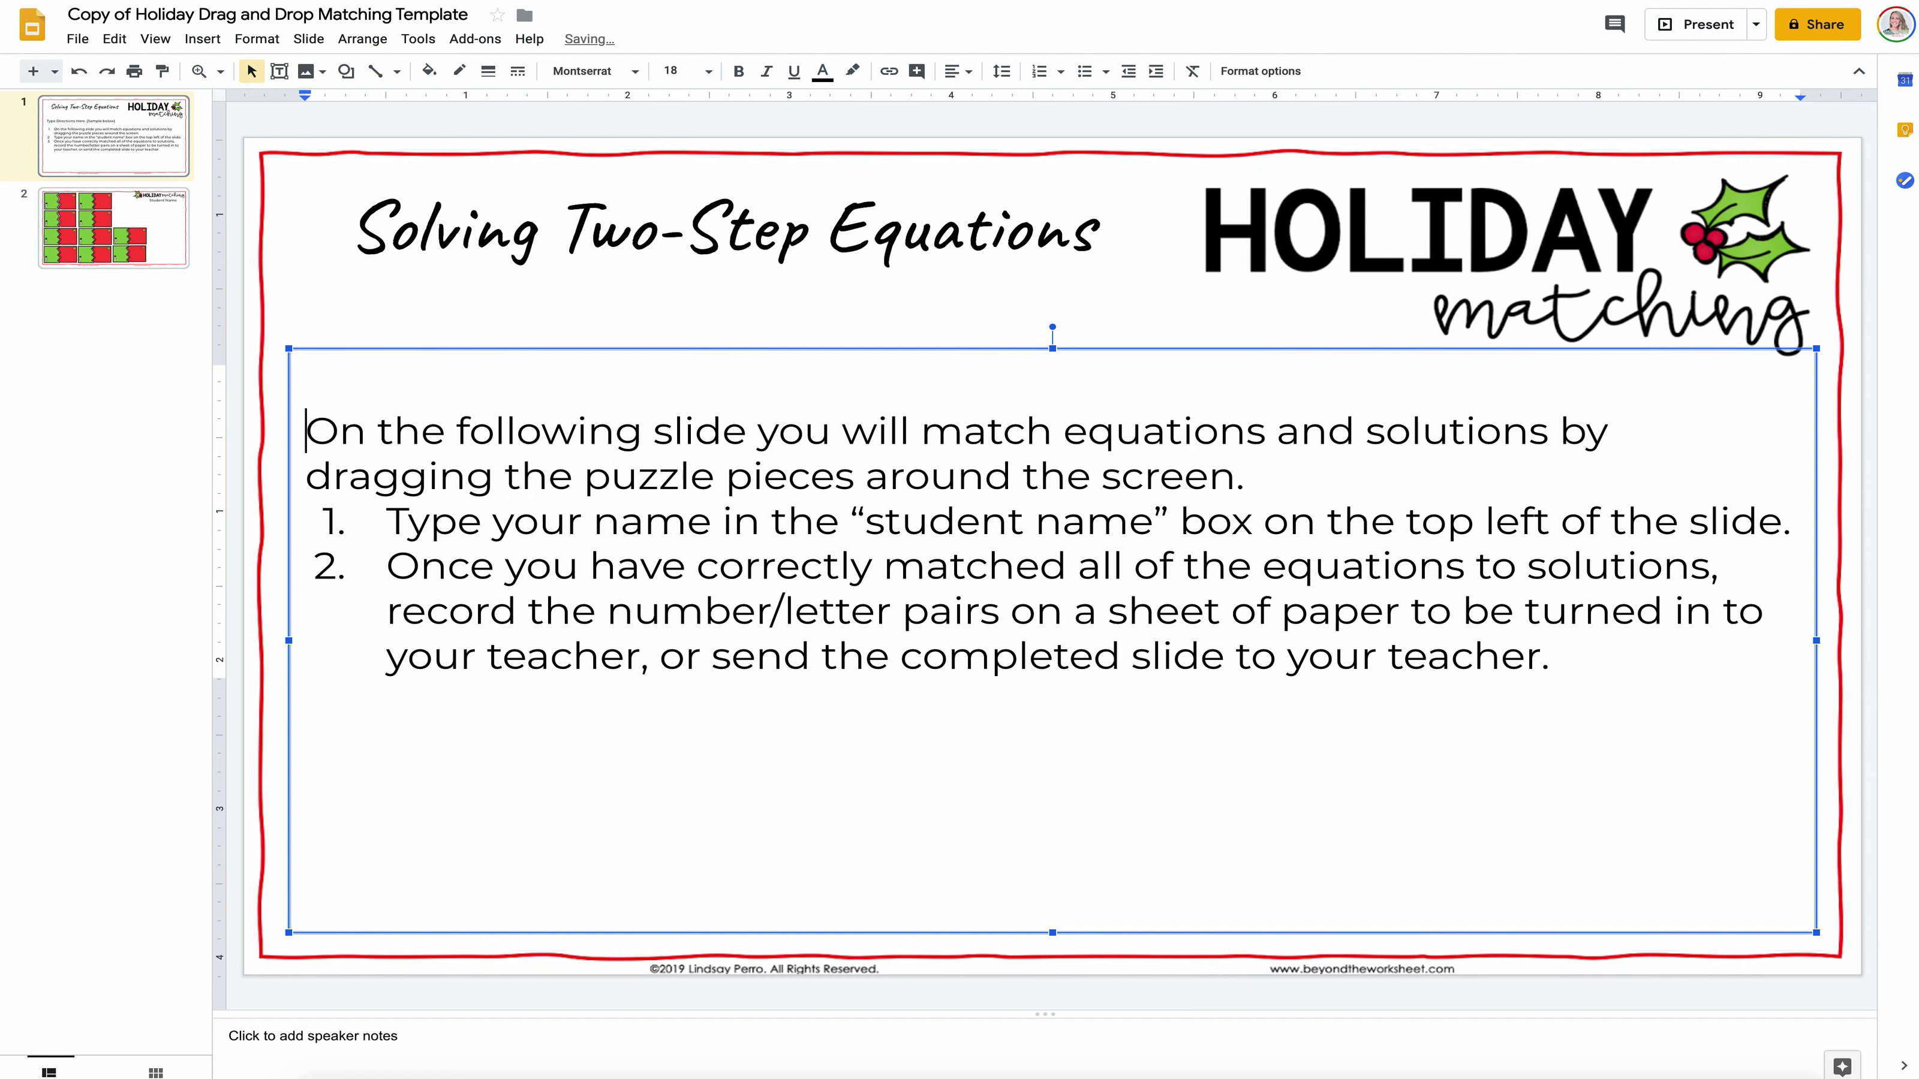
pyautogui.click(1039, 71)
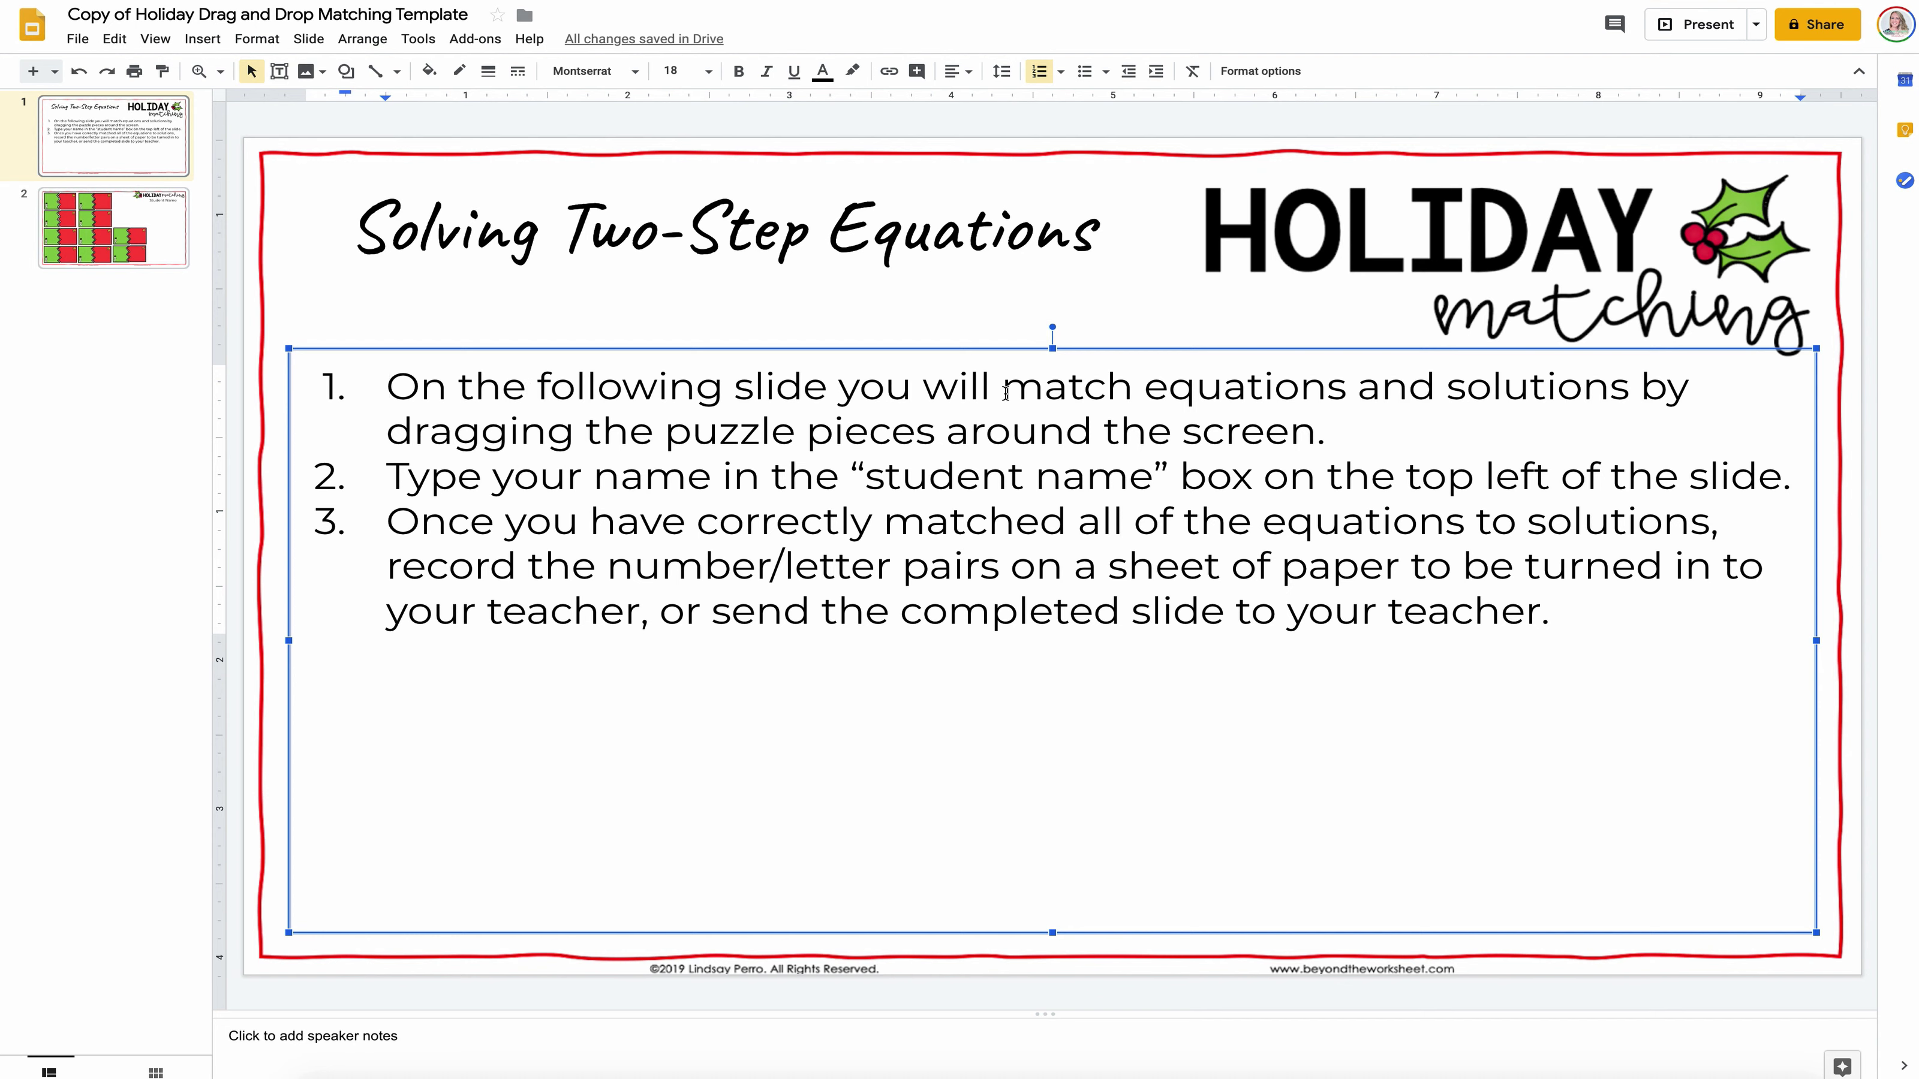
# Step: Enlarge the instructions to size 24 and widen their box so the last line fits
pyautogui.moveTo(1002, 389); pyautogui.dragTo(1346, 386)
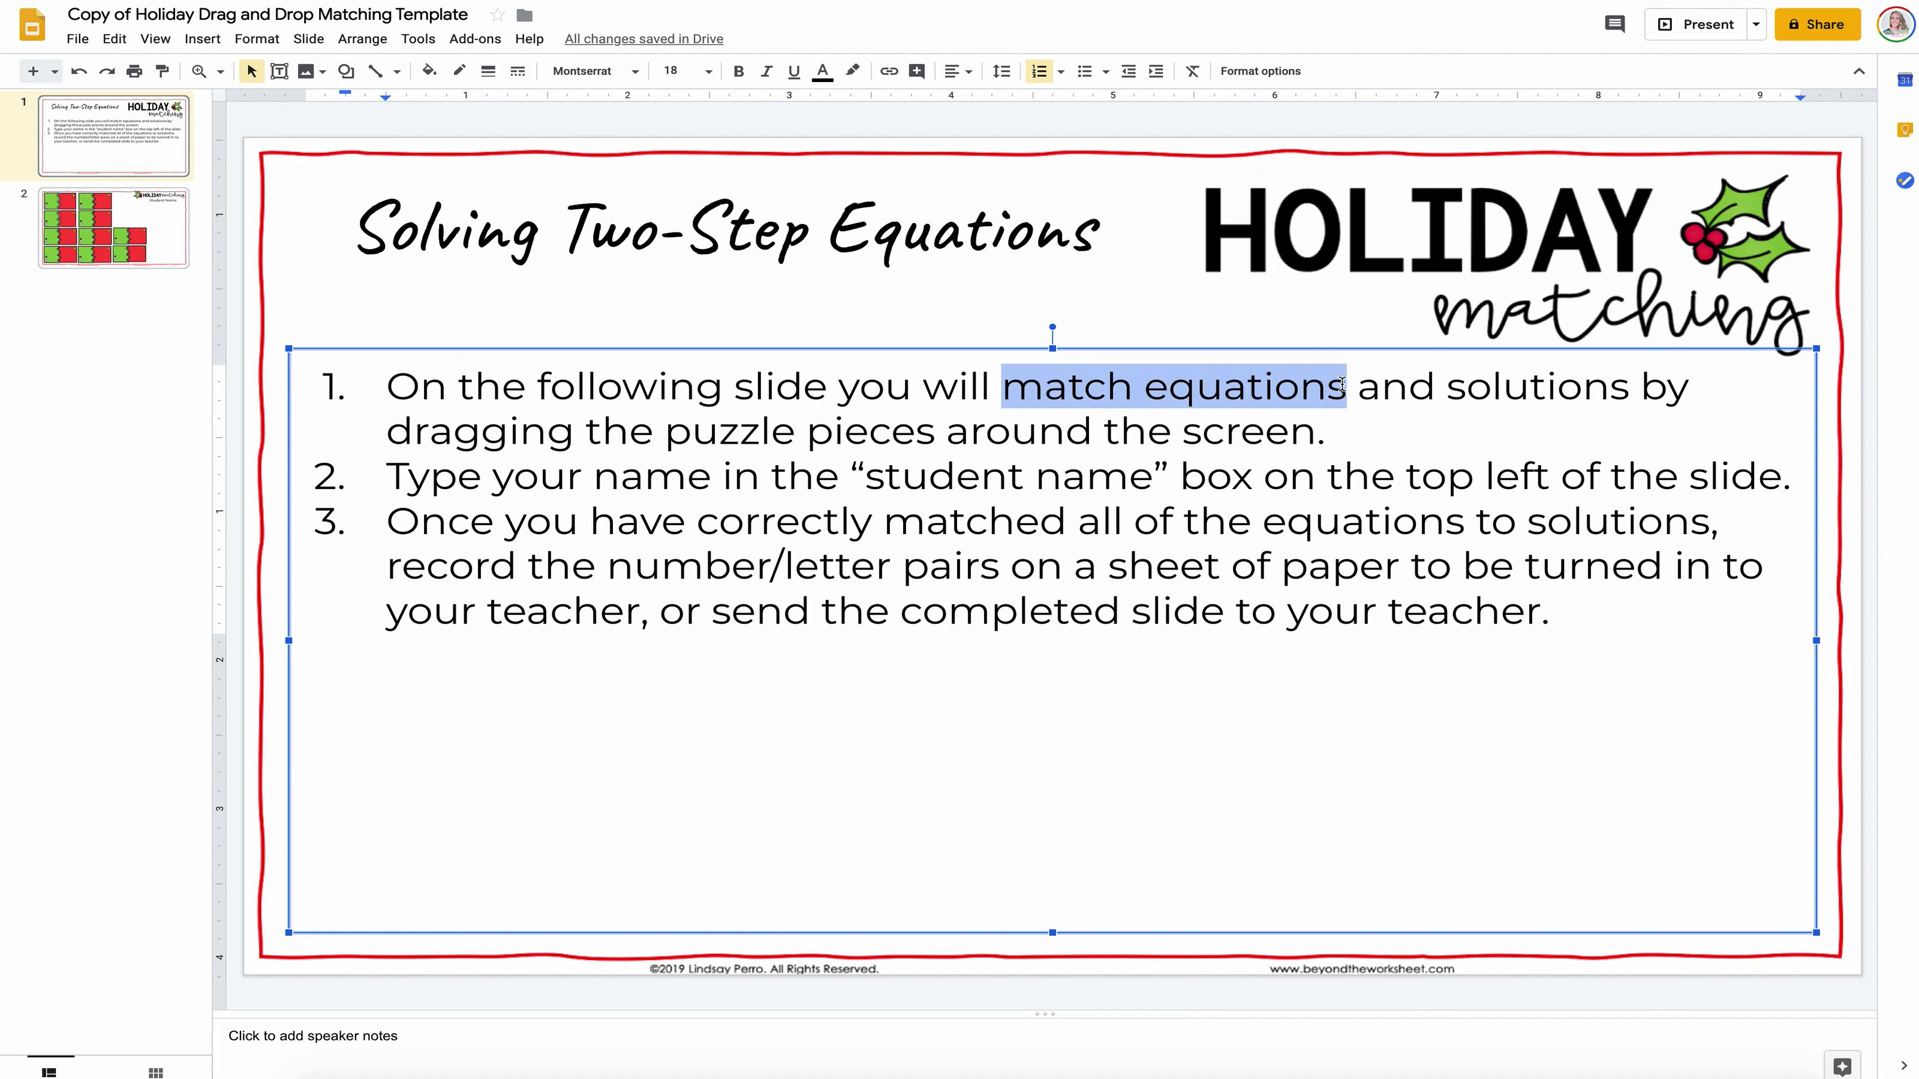
pyautogui.click(849, 521)
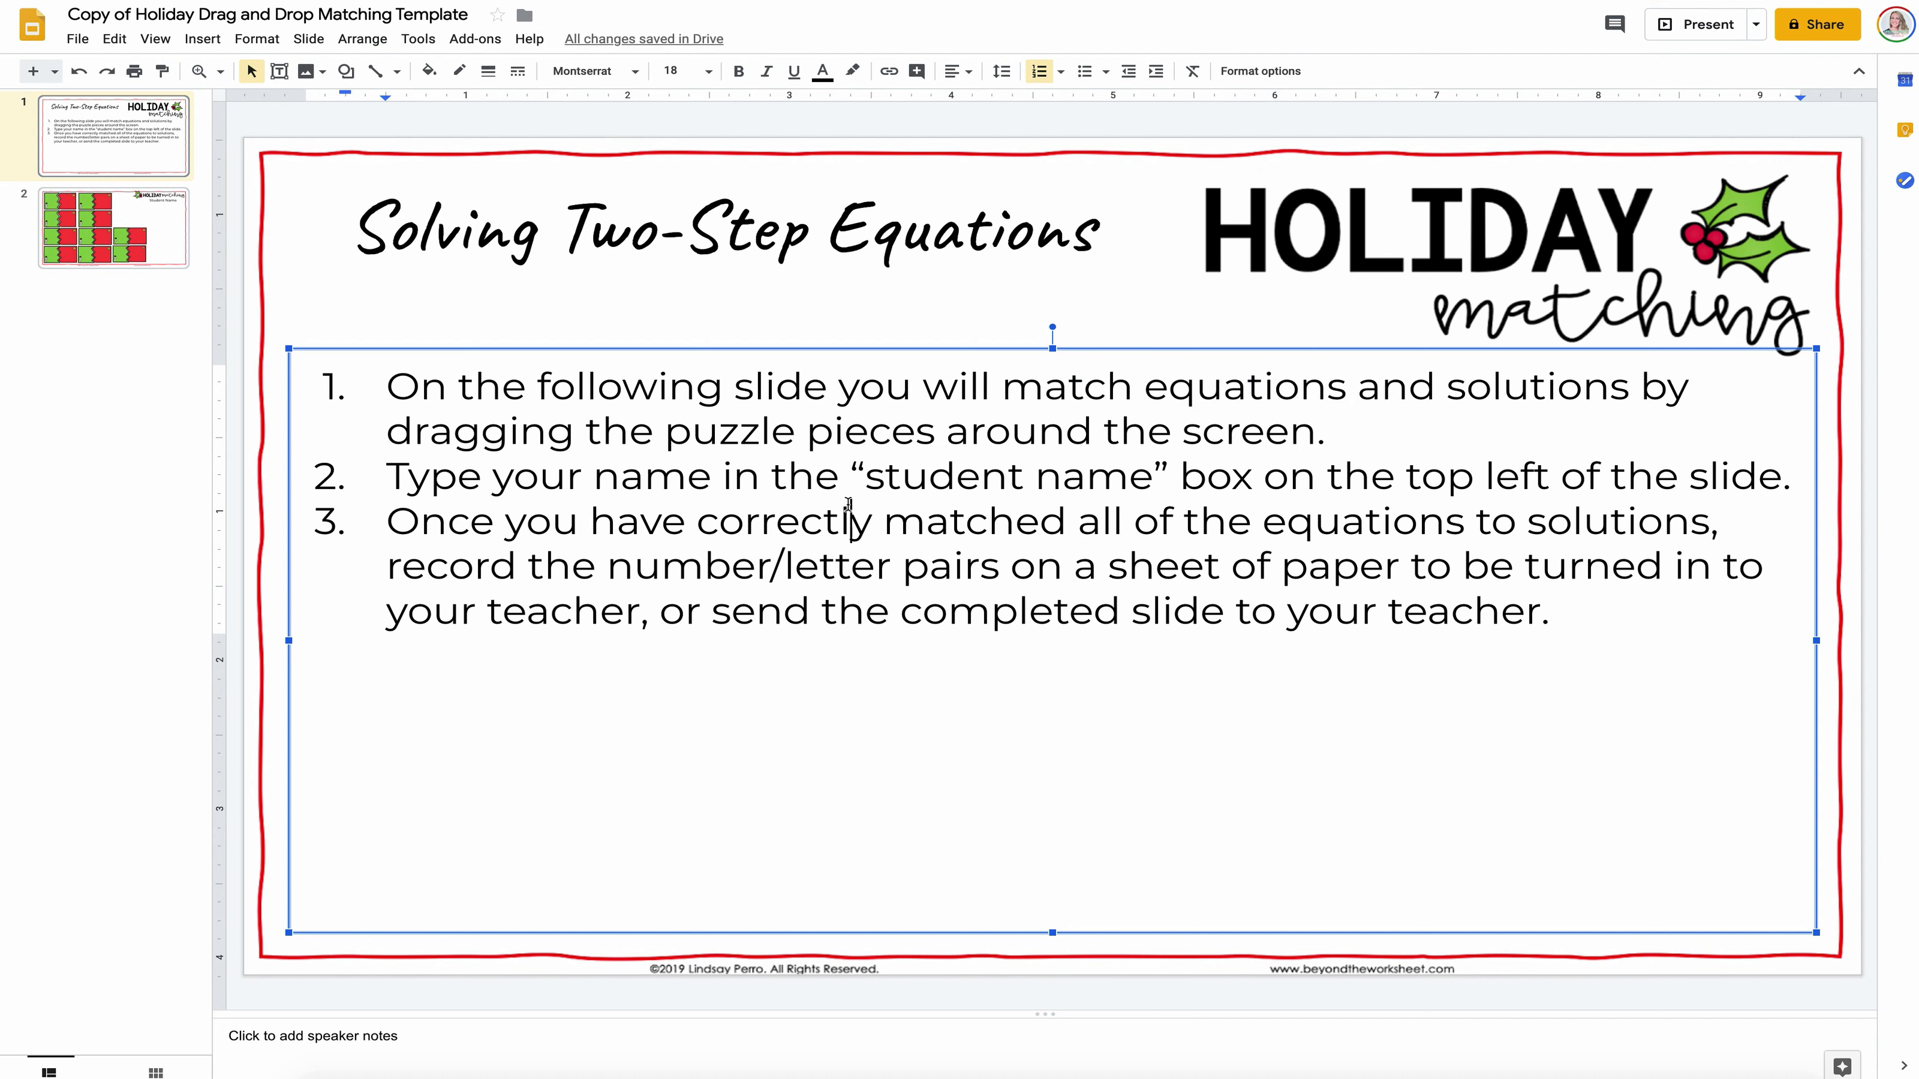
pyautogui.click(802, 348)
pyautogui.click(708, 71)
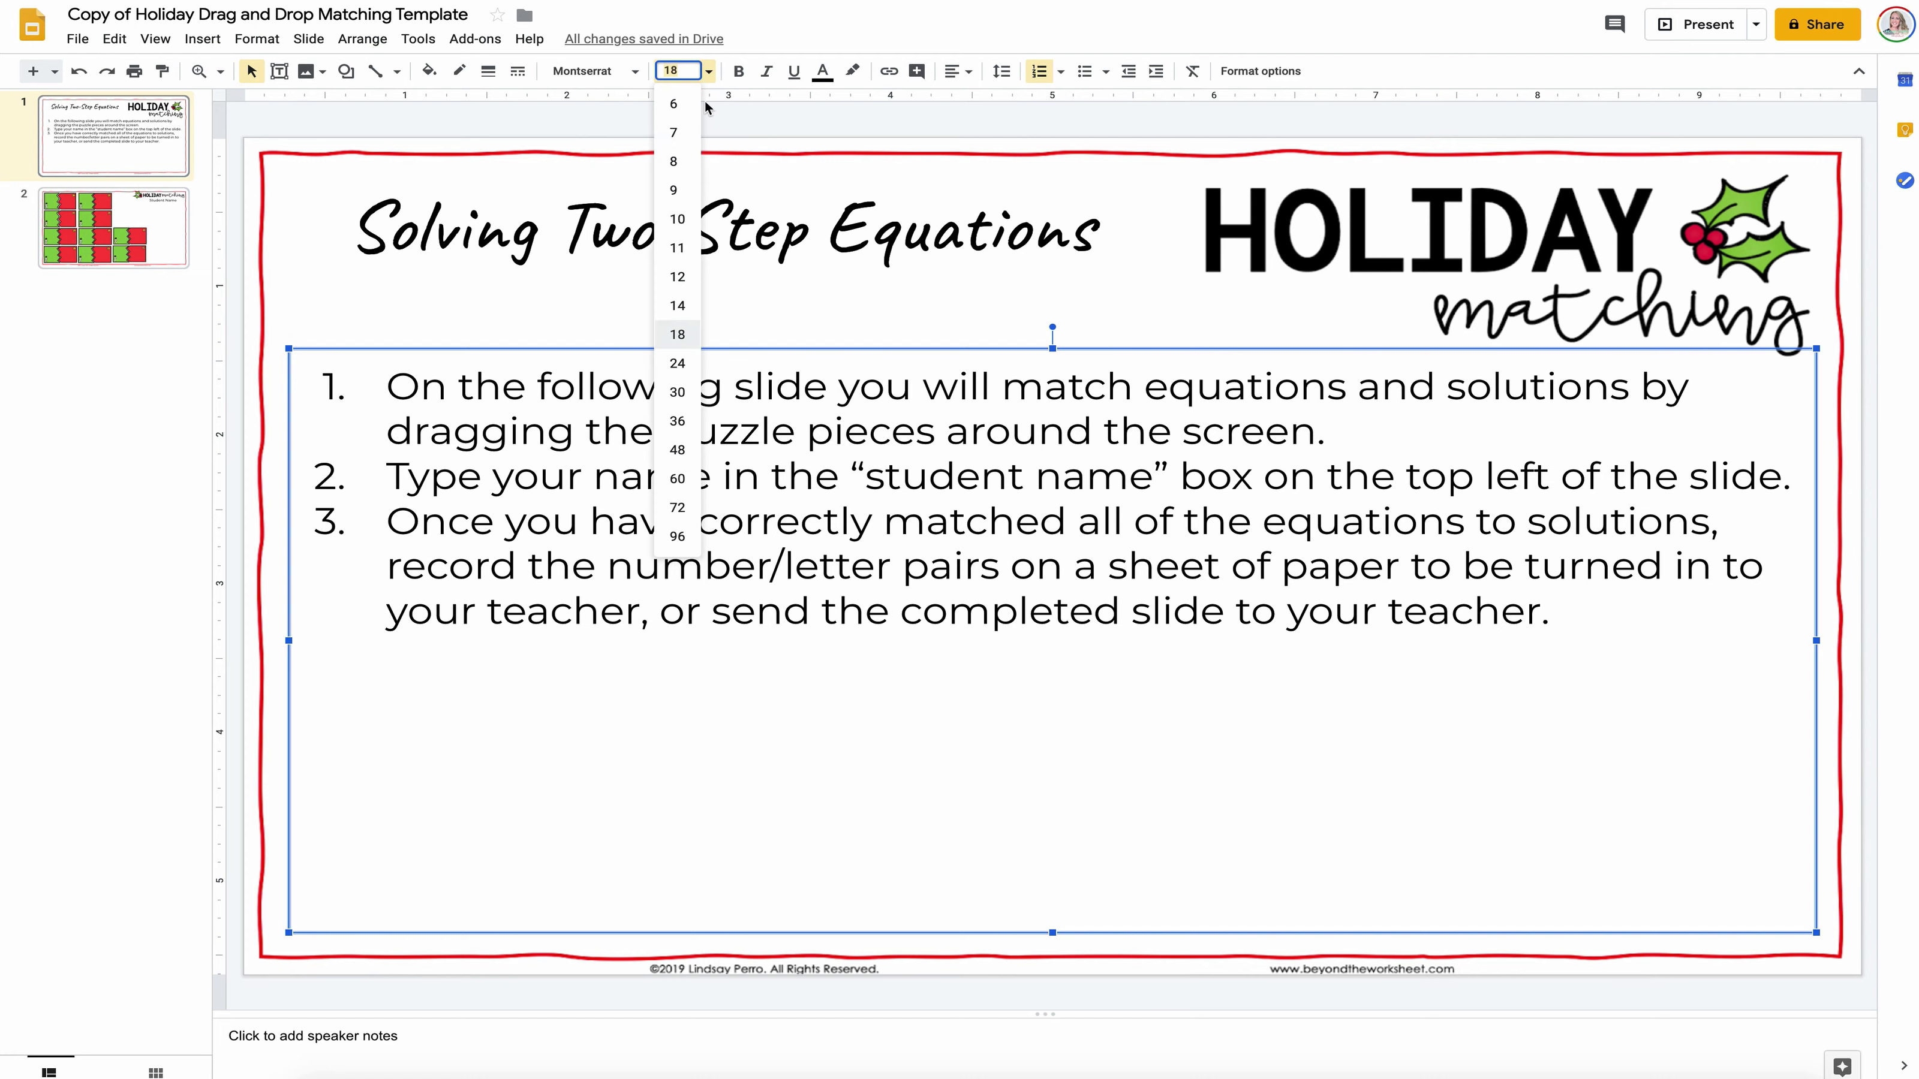
pyautogui.click(695, 362)
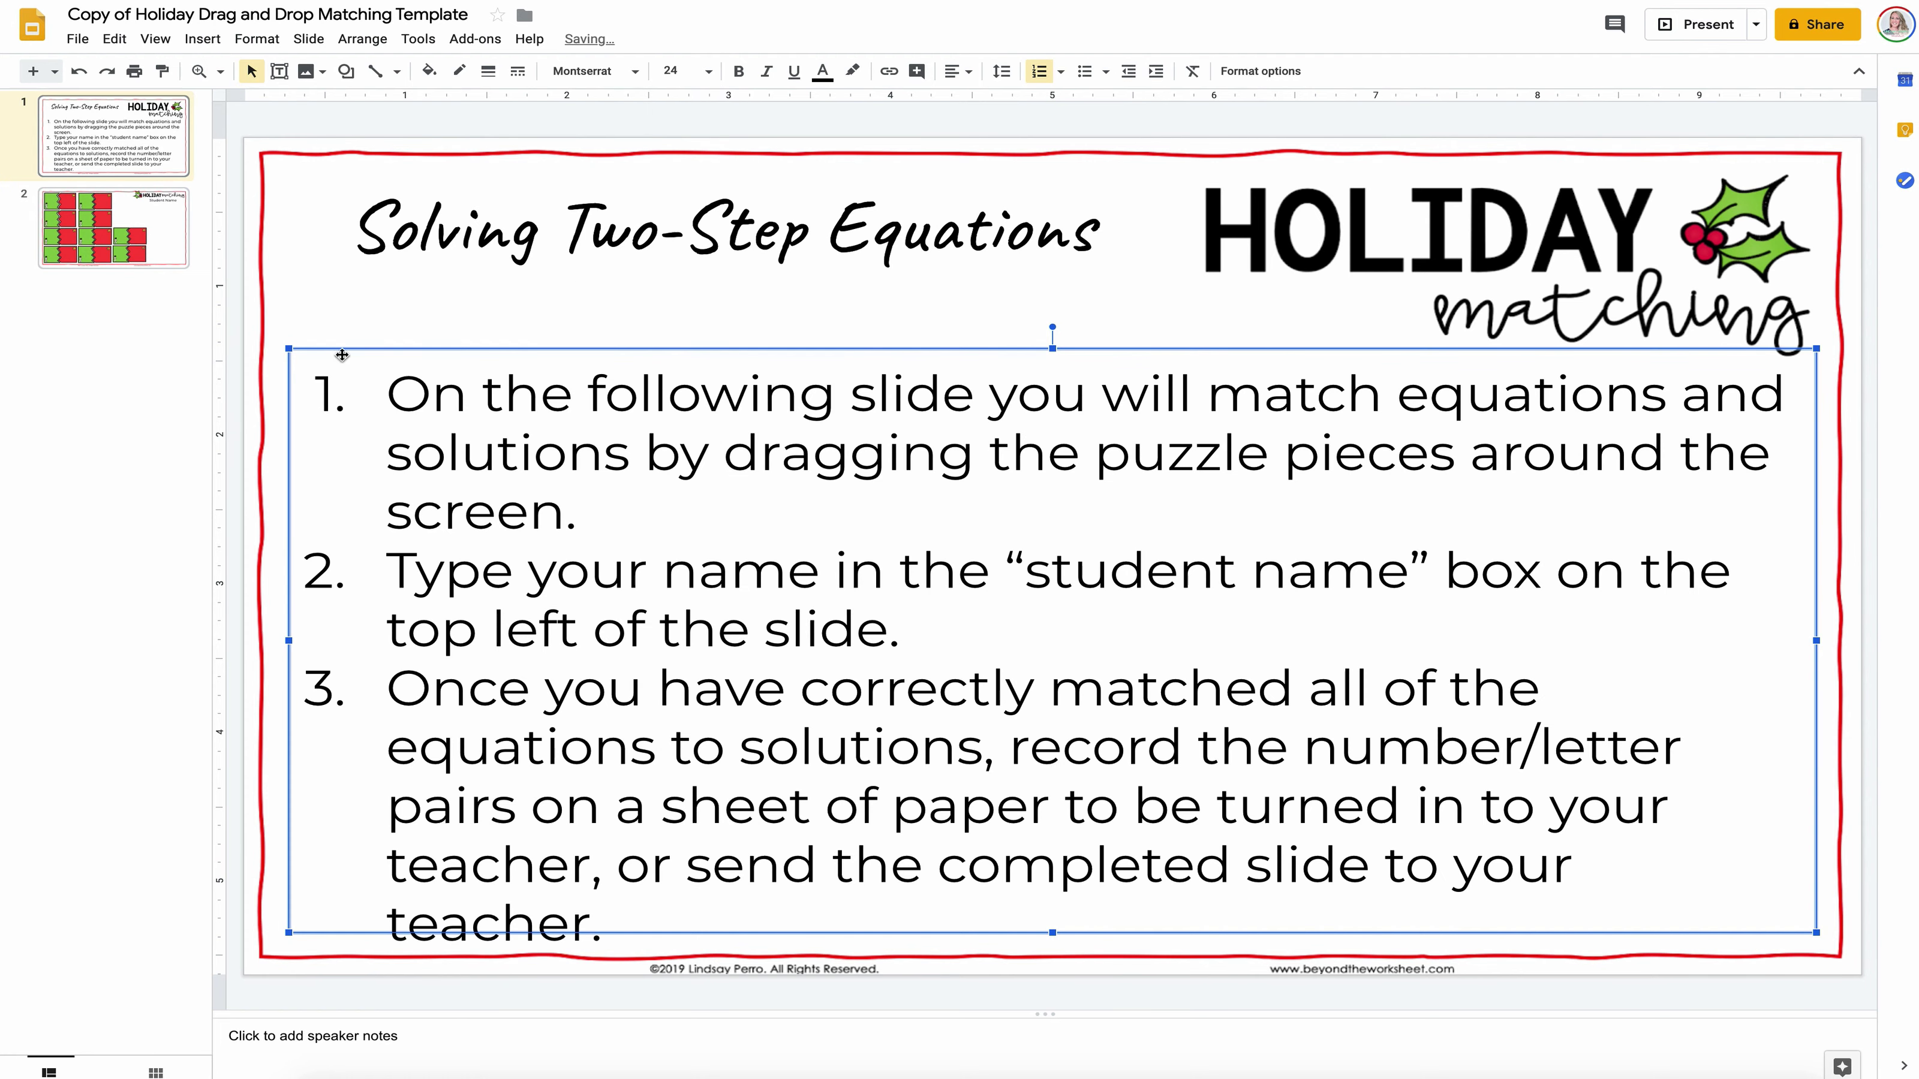
pyautogui.moveTo(288, 642); pyautogui.dragTo(270, 641)
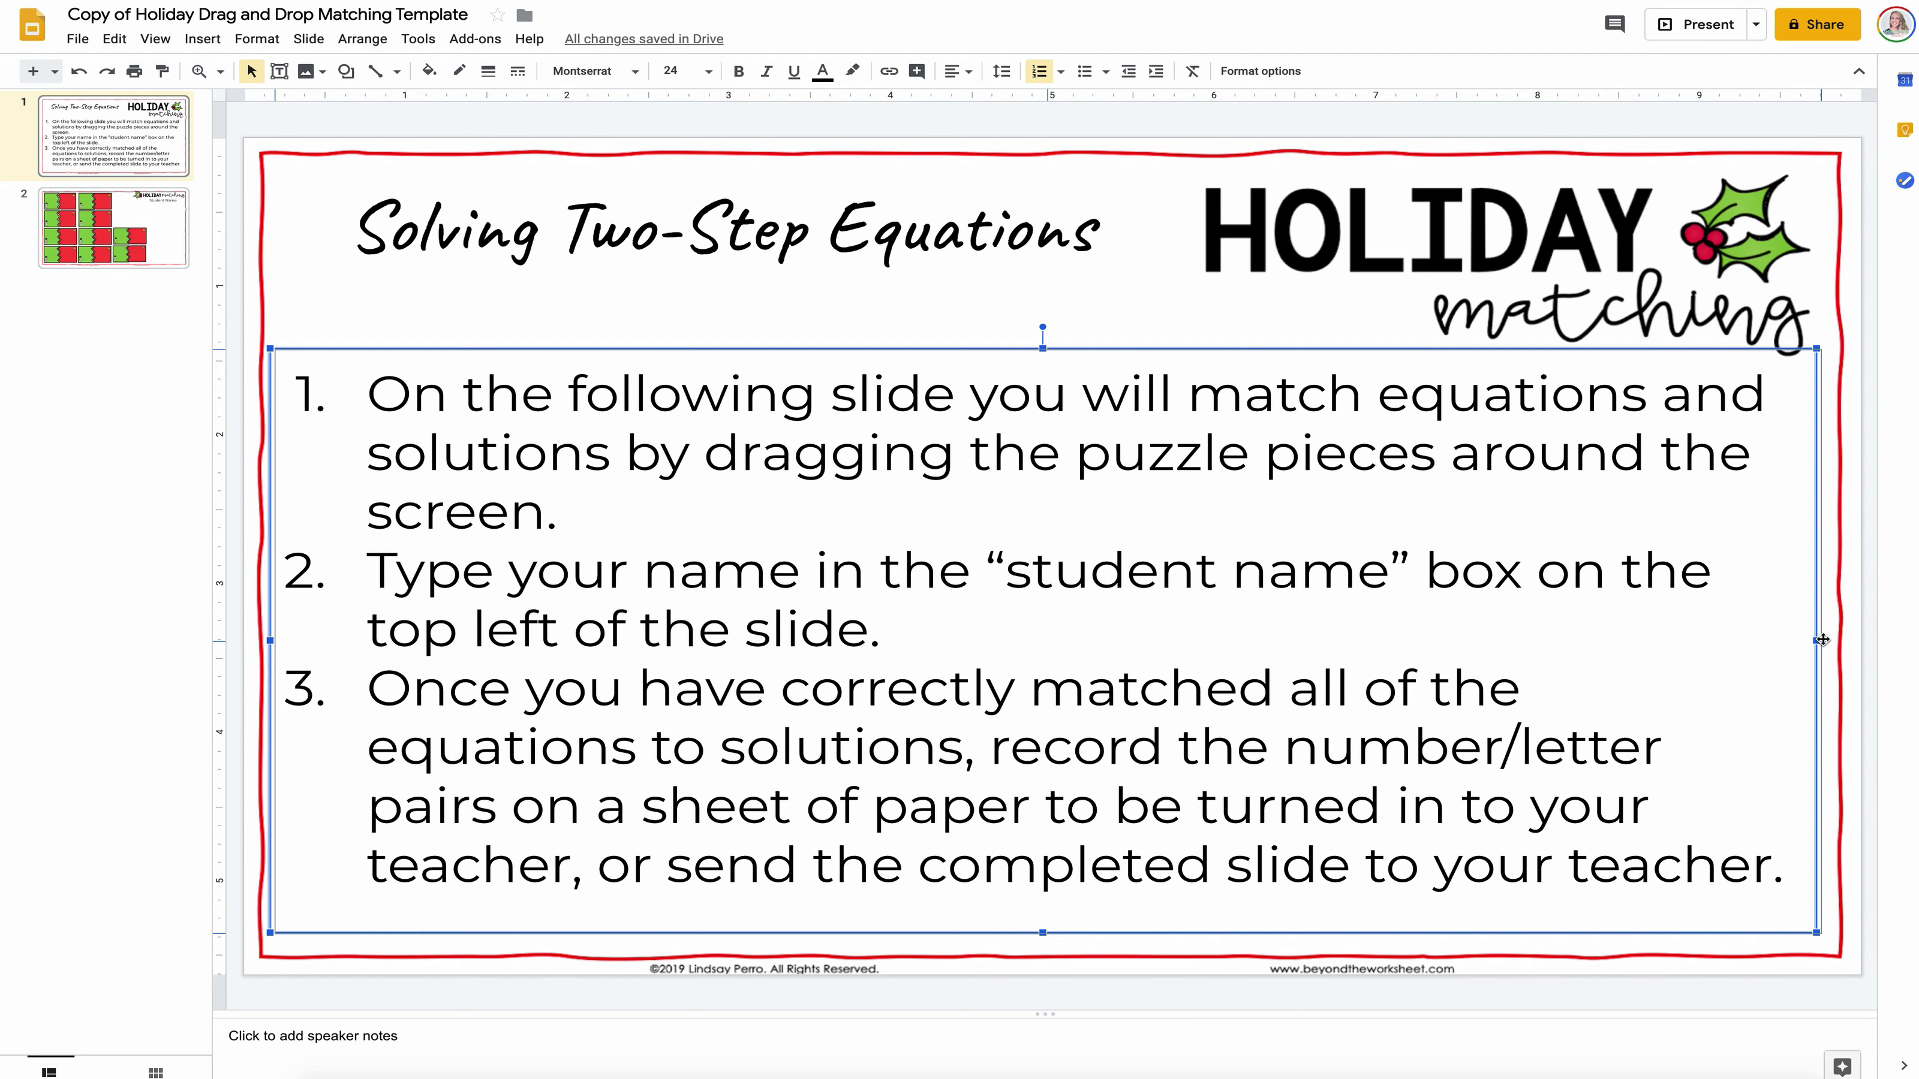
pyautogui.moveTo(1818, 638); pyautogui.dragTo(1823, 640)
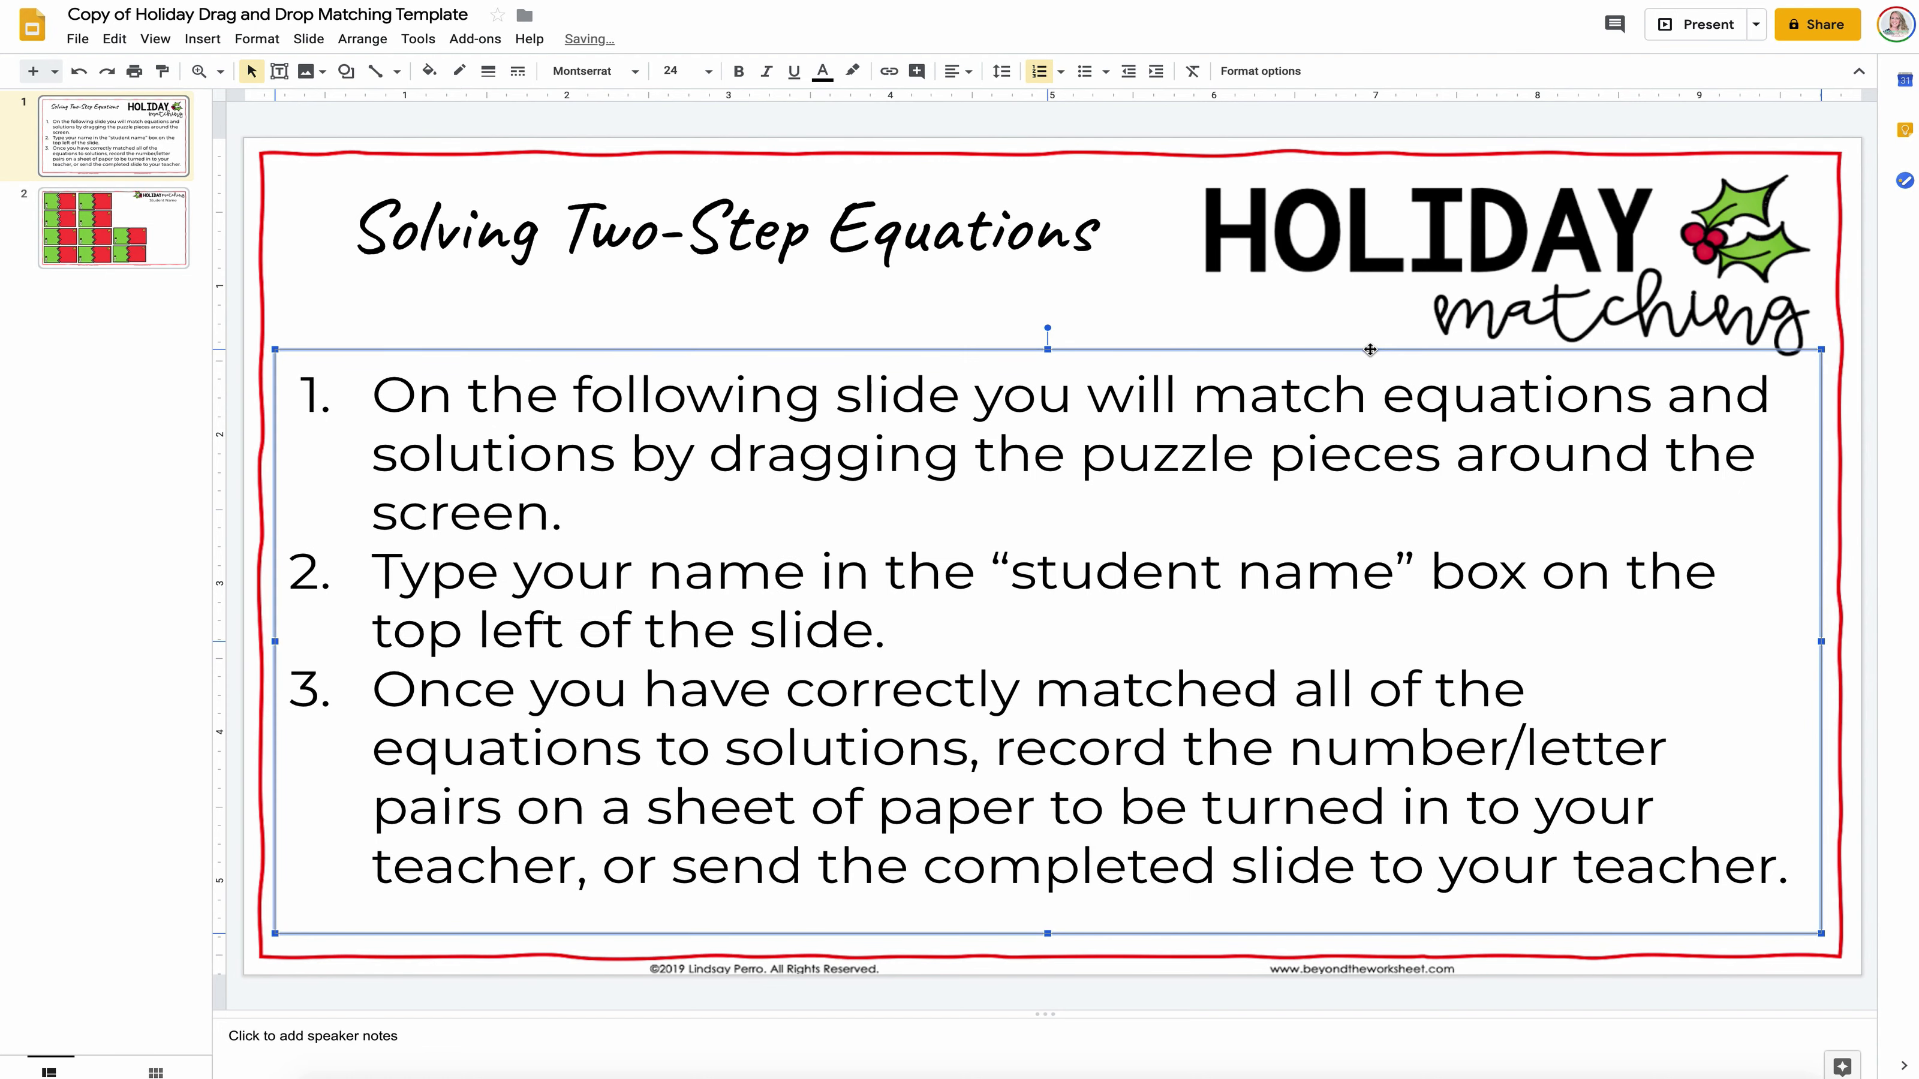
pyautogui.click(1042, 248)
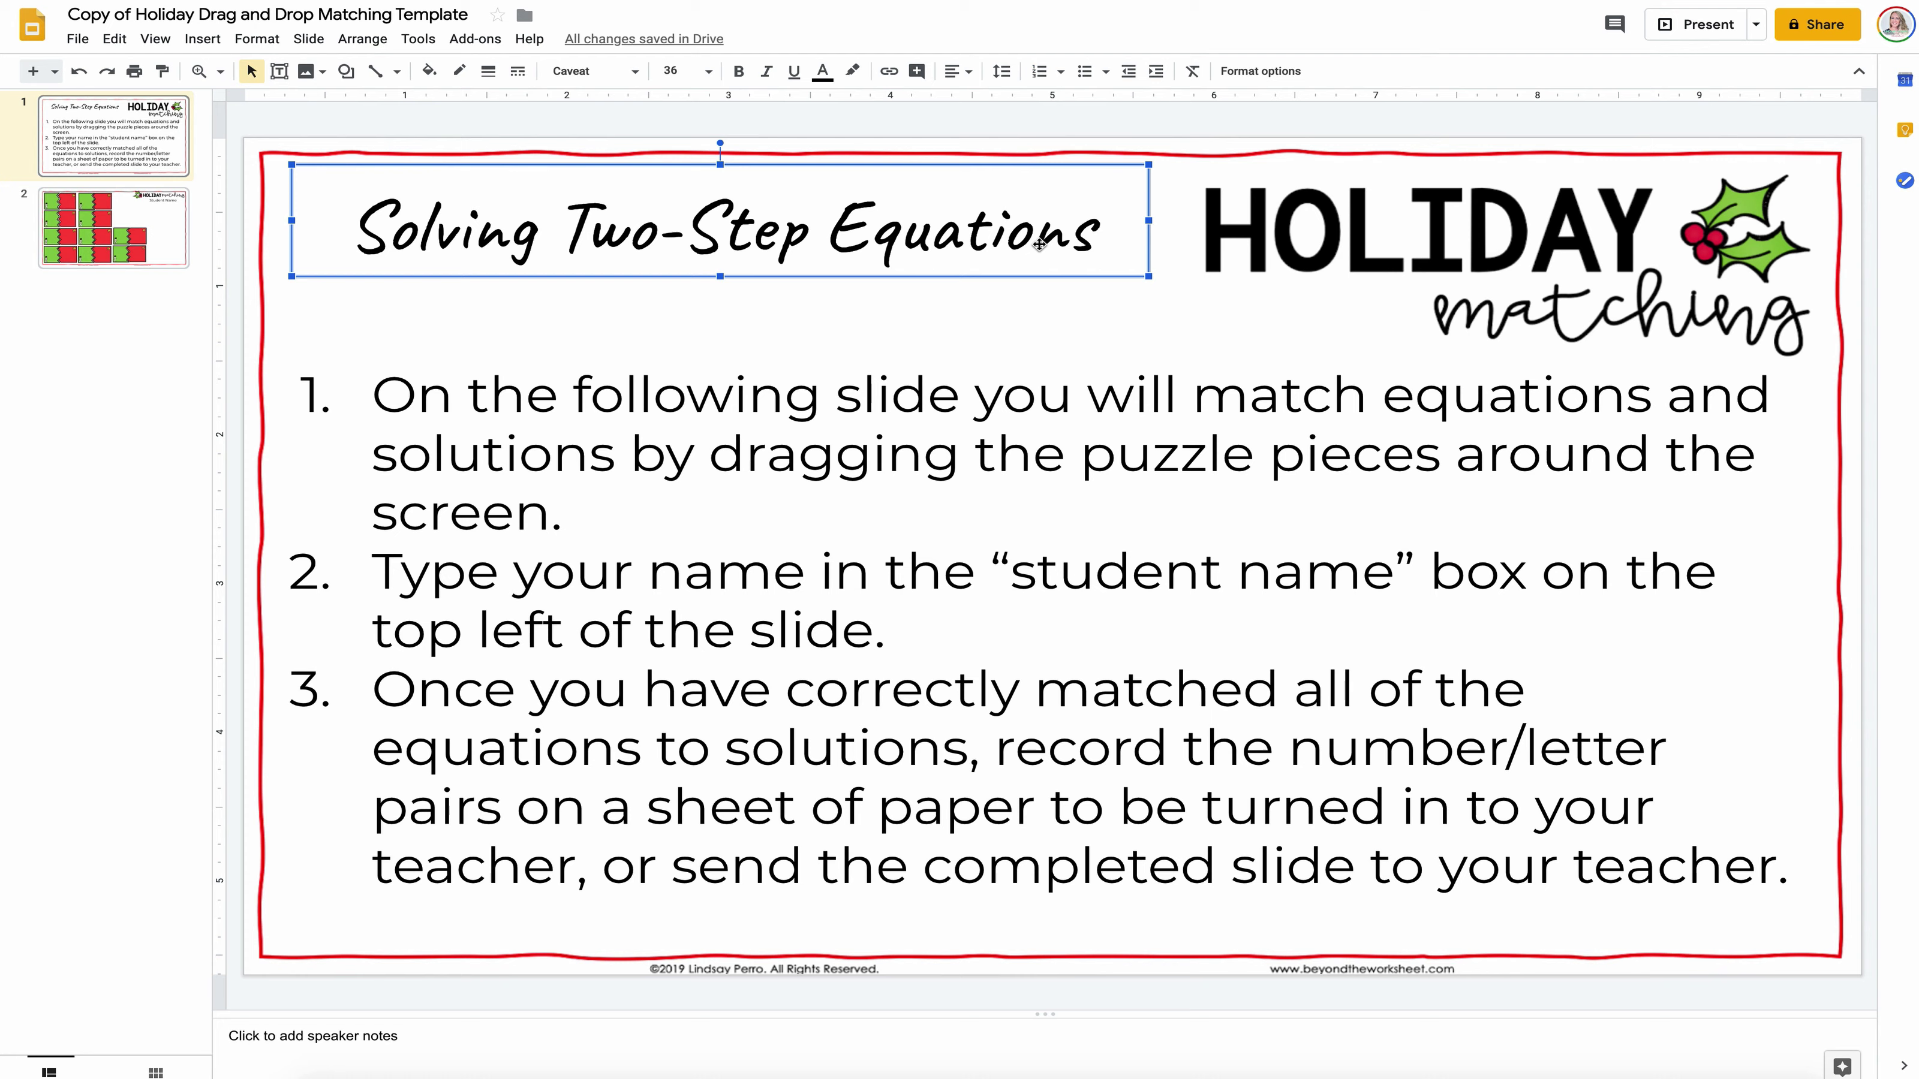
# Step: On the matching slide, move red pieces 1, 5, 6, 9 and 10 to the right side
pyautogui.click(110, 252)
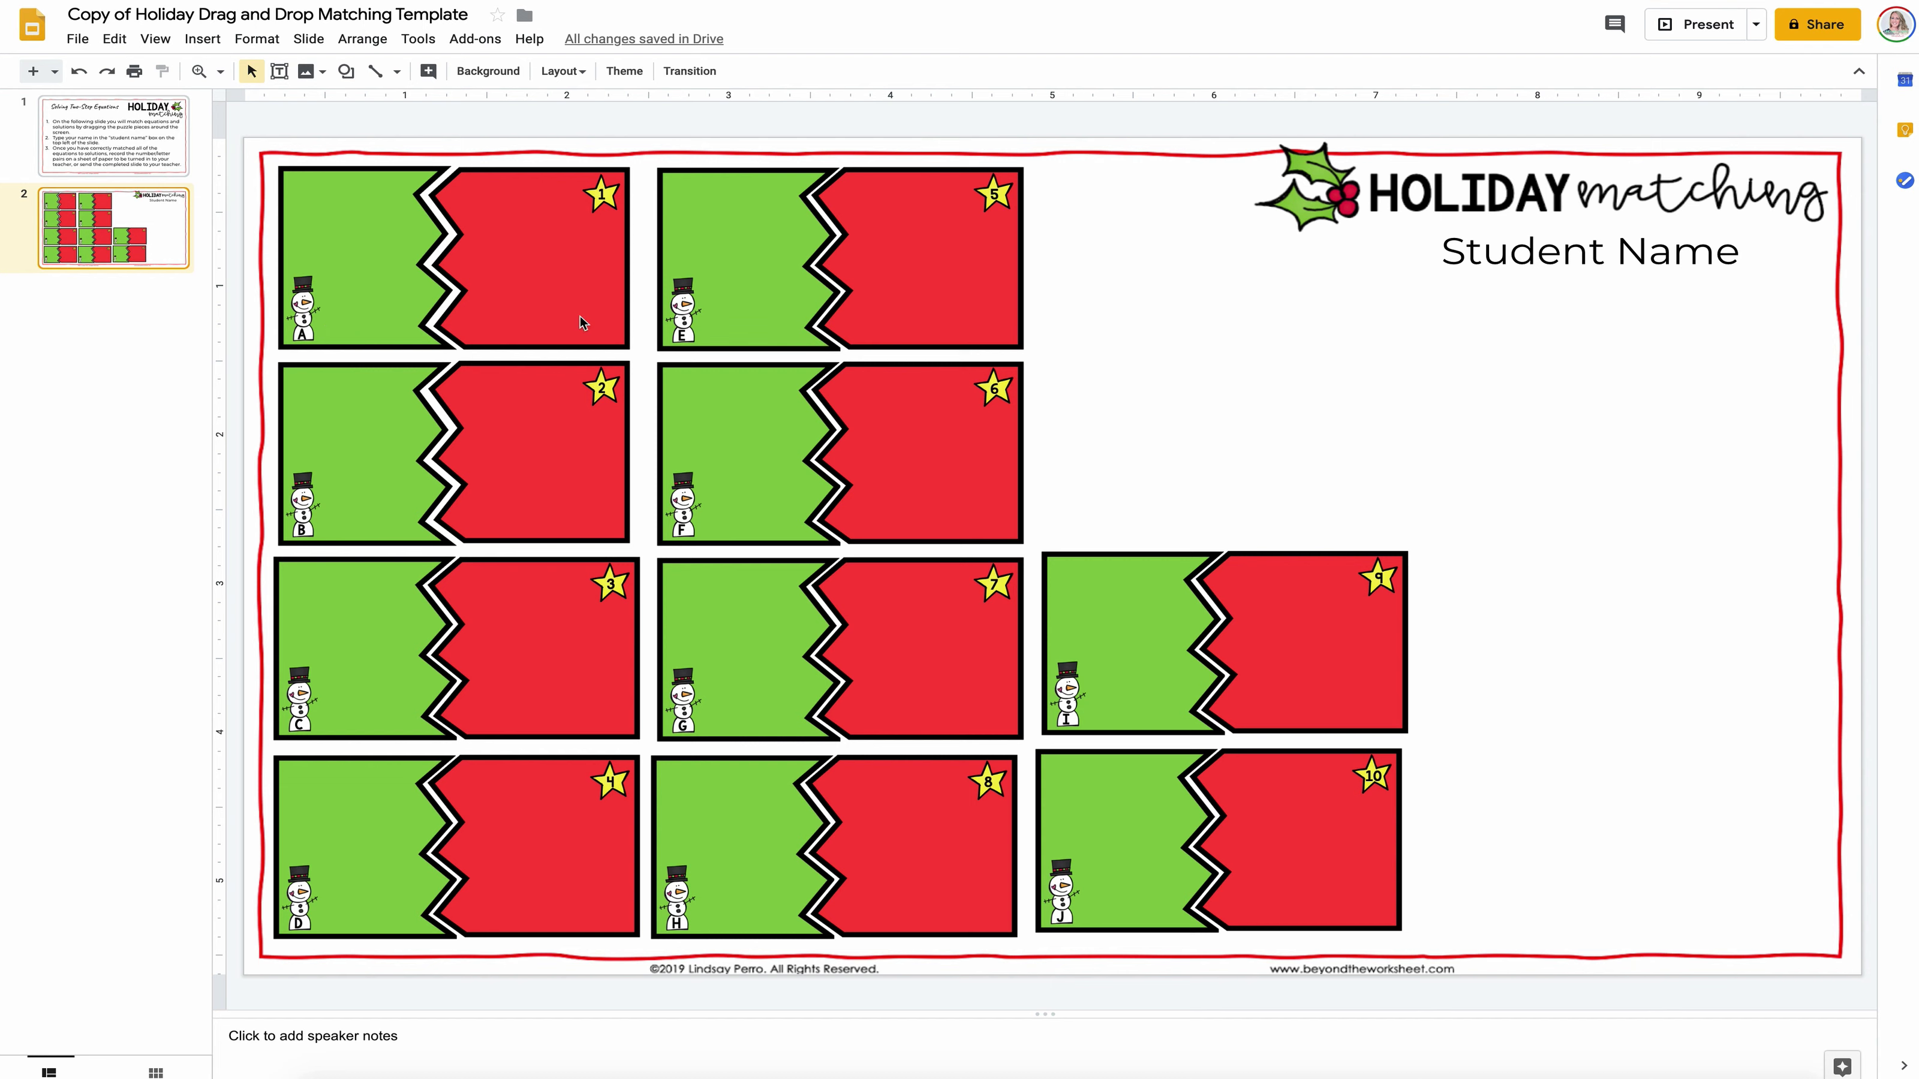
pyautogui.moveTo(549, 258); pyautogui.dragTo(1617, 308)
pyautogui.moveTo(951, 292); pyautogui.dragTo(1707, 425)
pyautogui.moveTo(972, 452); pyautogui.dragTo(1733, 526)
pyautogui.moveTo(1238, 652); pyautogui.dragTo(1623, 618)
pyautogui.moveTo(1399, 801); pyautogui.dragTo(1695, 687)
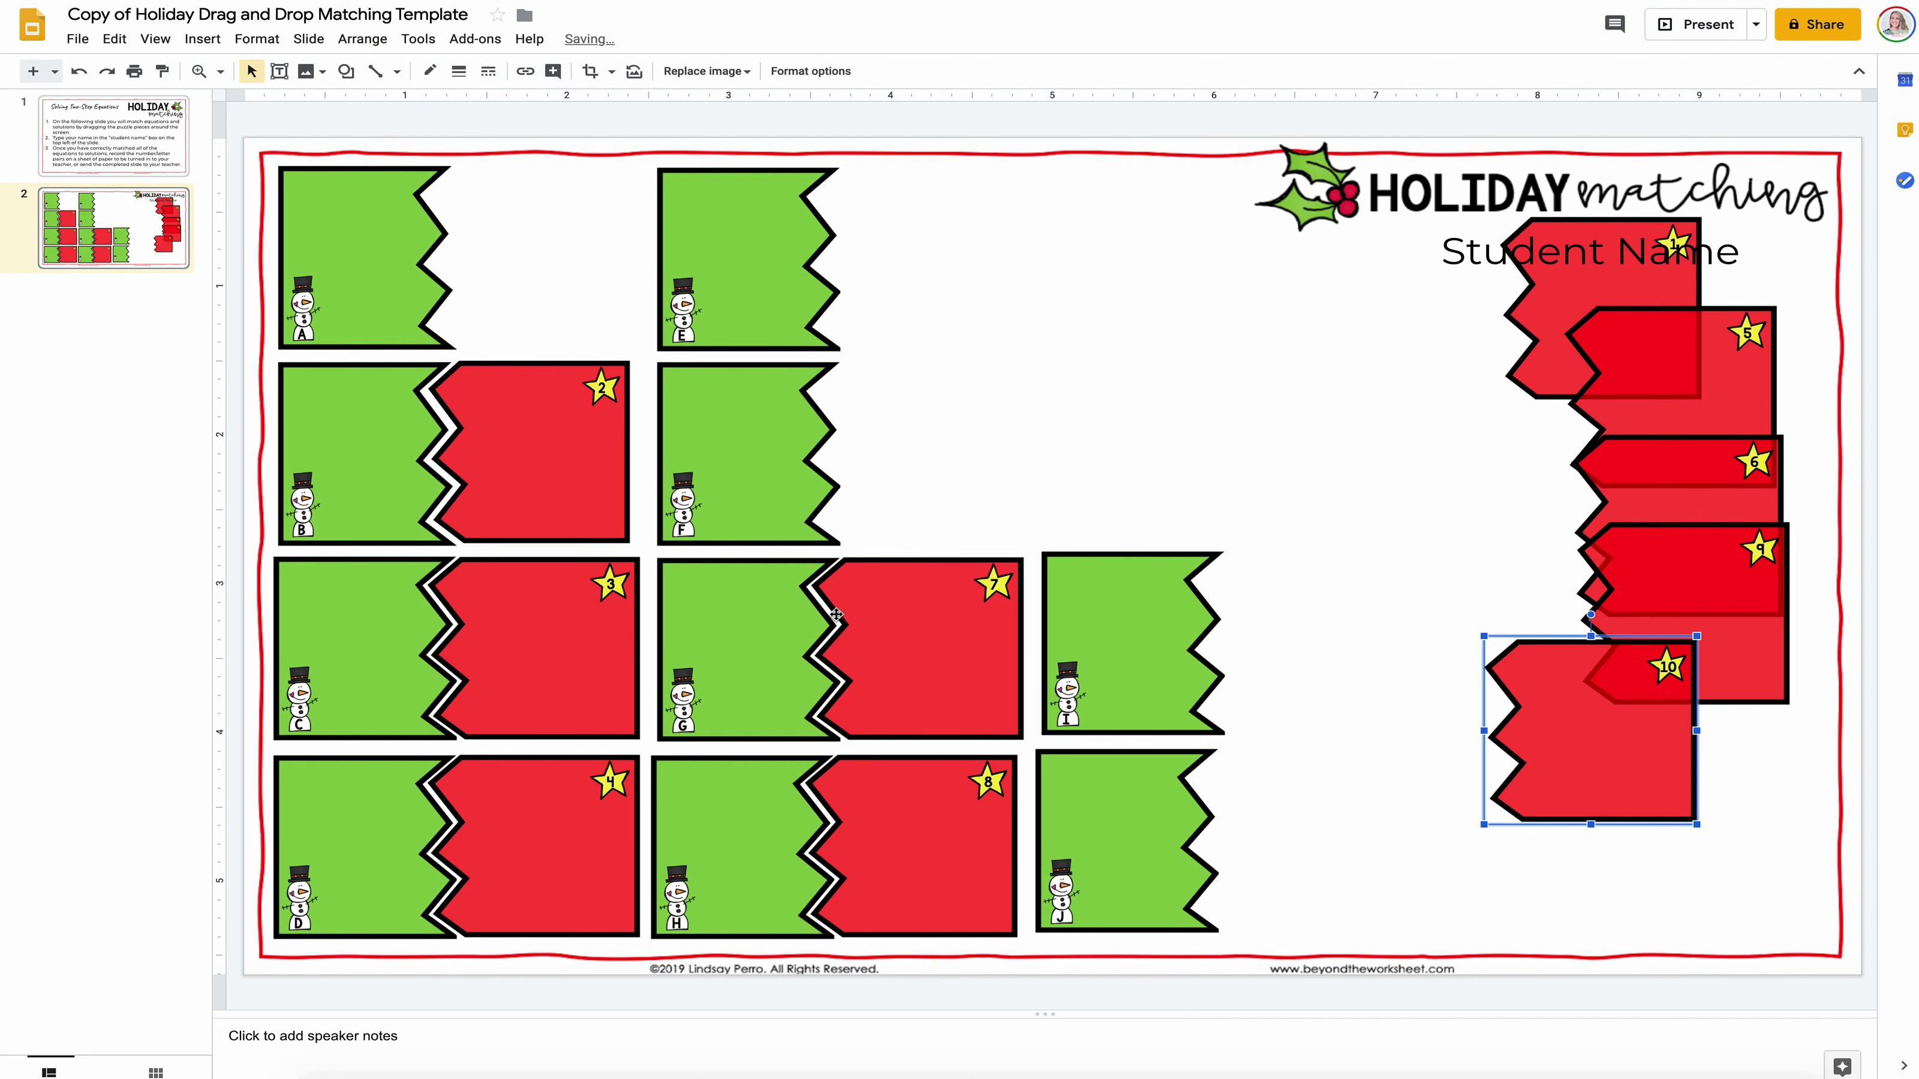
# Step: Add red pieces 7, 8, 2 and 3 to the right-side pile
pyautogui.moveTo(877, 617); pyautogui.dragTo(1541, 588)
pyautogui.moveTo(907, 839); pyautogui.dragTo(1545, 757)
pyautogui.click(578, 468)
pyautogui.moveTo(578, 467); pyautogui.dragTo(1758, 642)
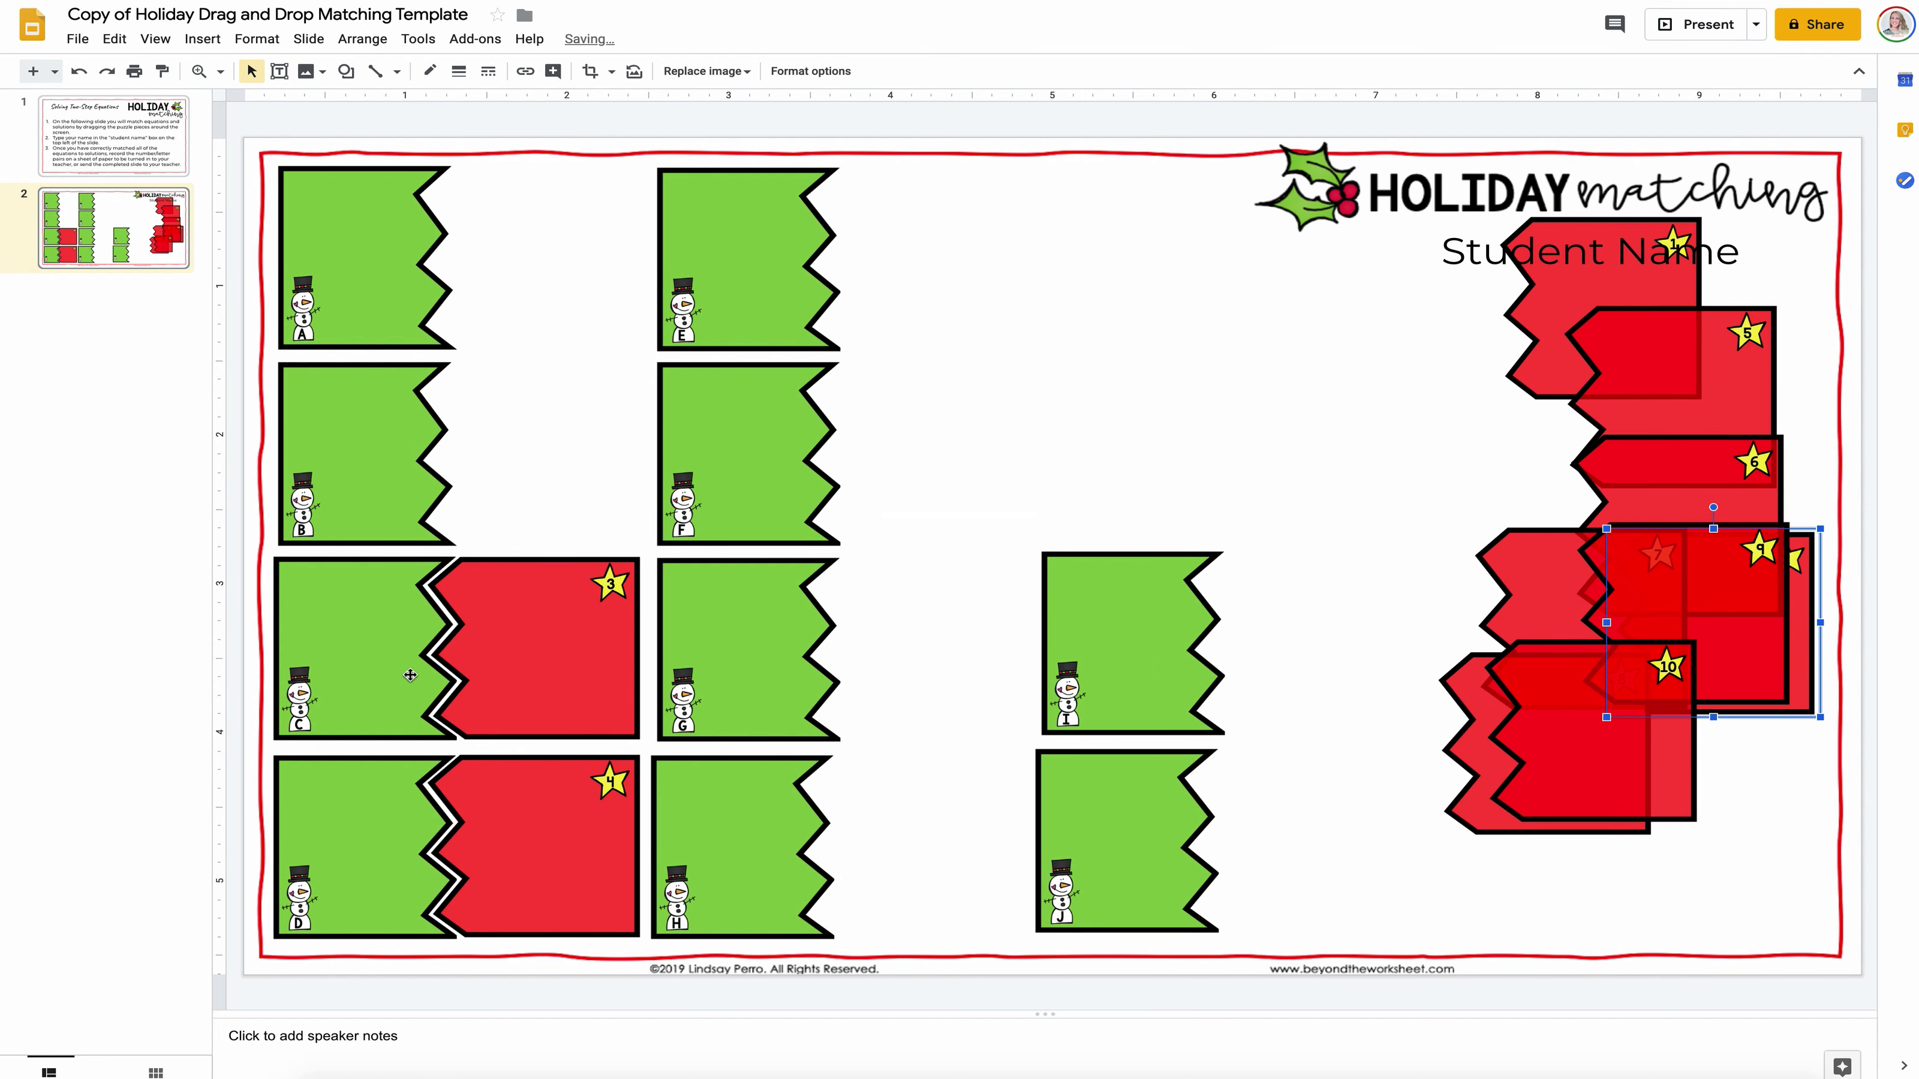
pyautogui.moveTo(541, 657); pyautogui.dragTo(1683, 759)
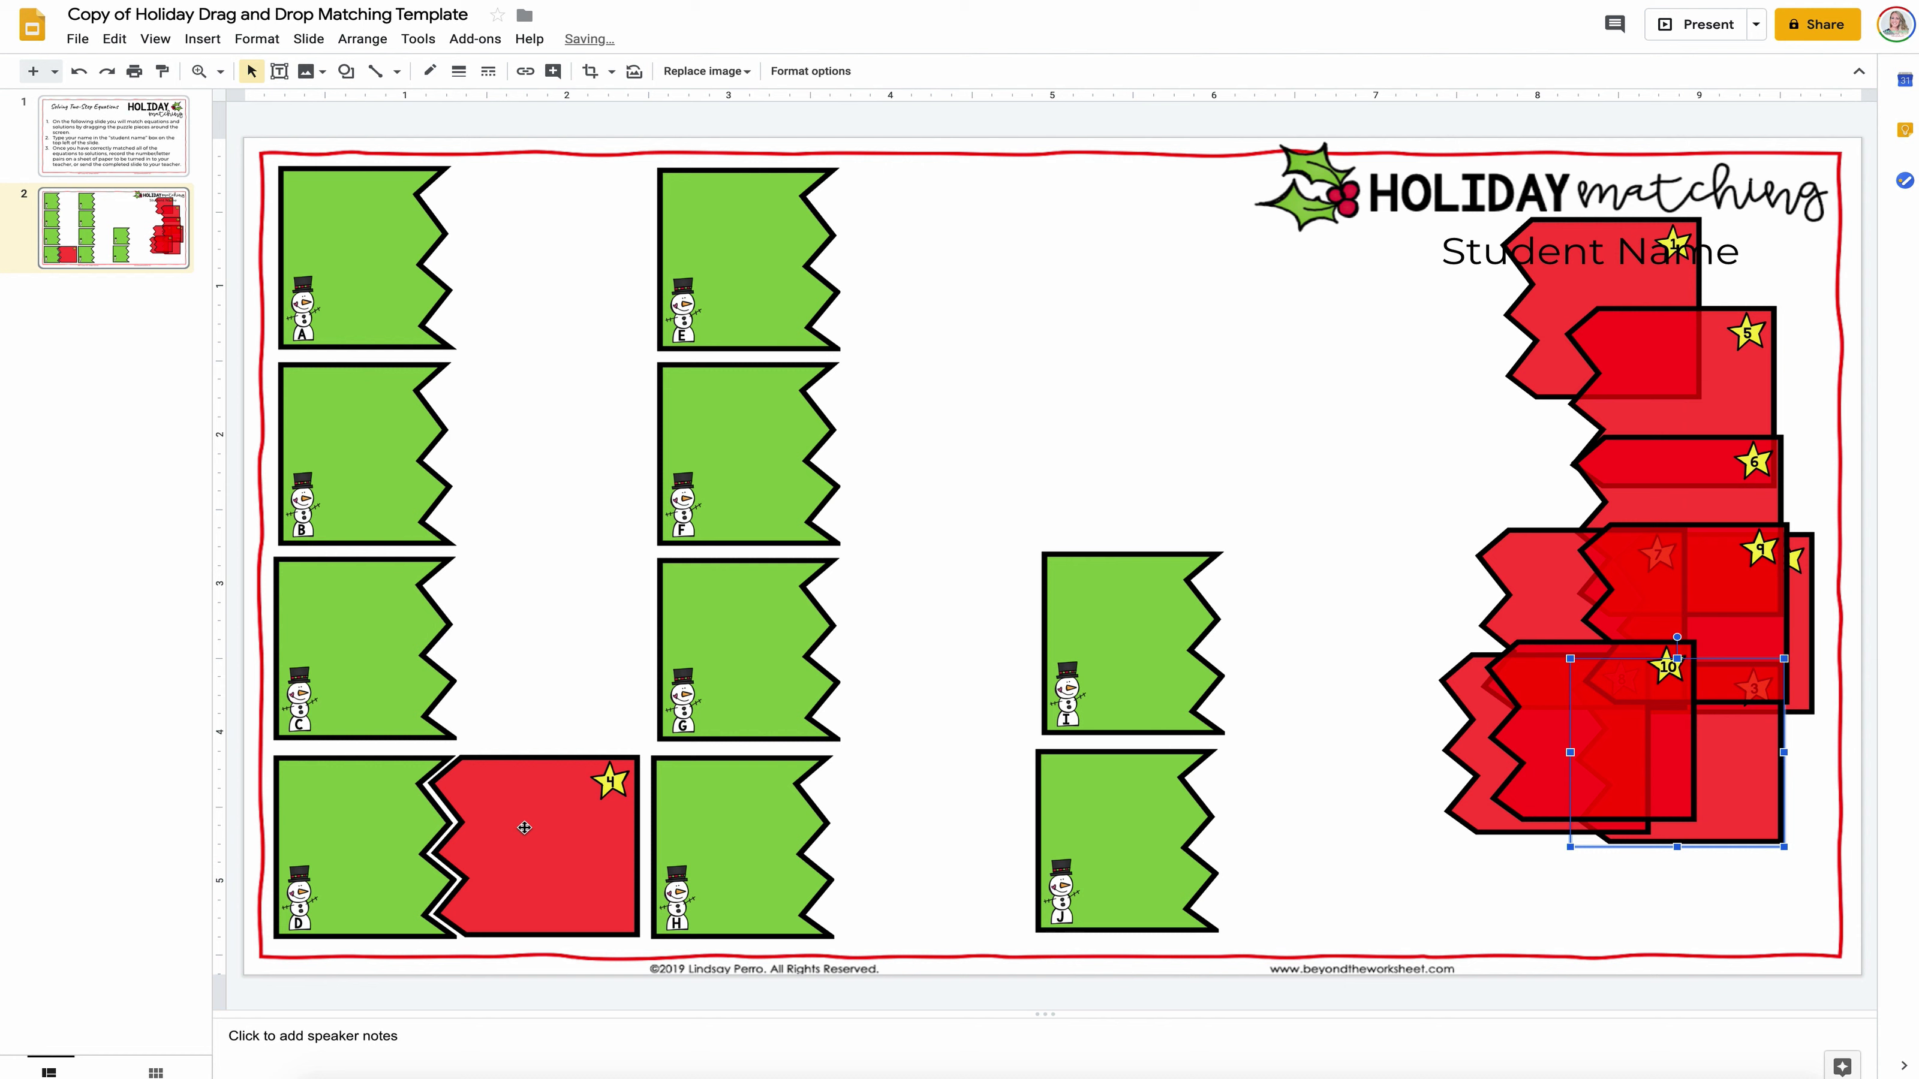
# Step: Pair red pieces 4, 10, 8, 6 and 5 with green pieces F, G, A, B and C
pyautogui.moveTo(524, 827); pyautogui.dragTo(925, 445)
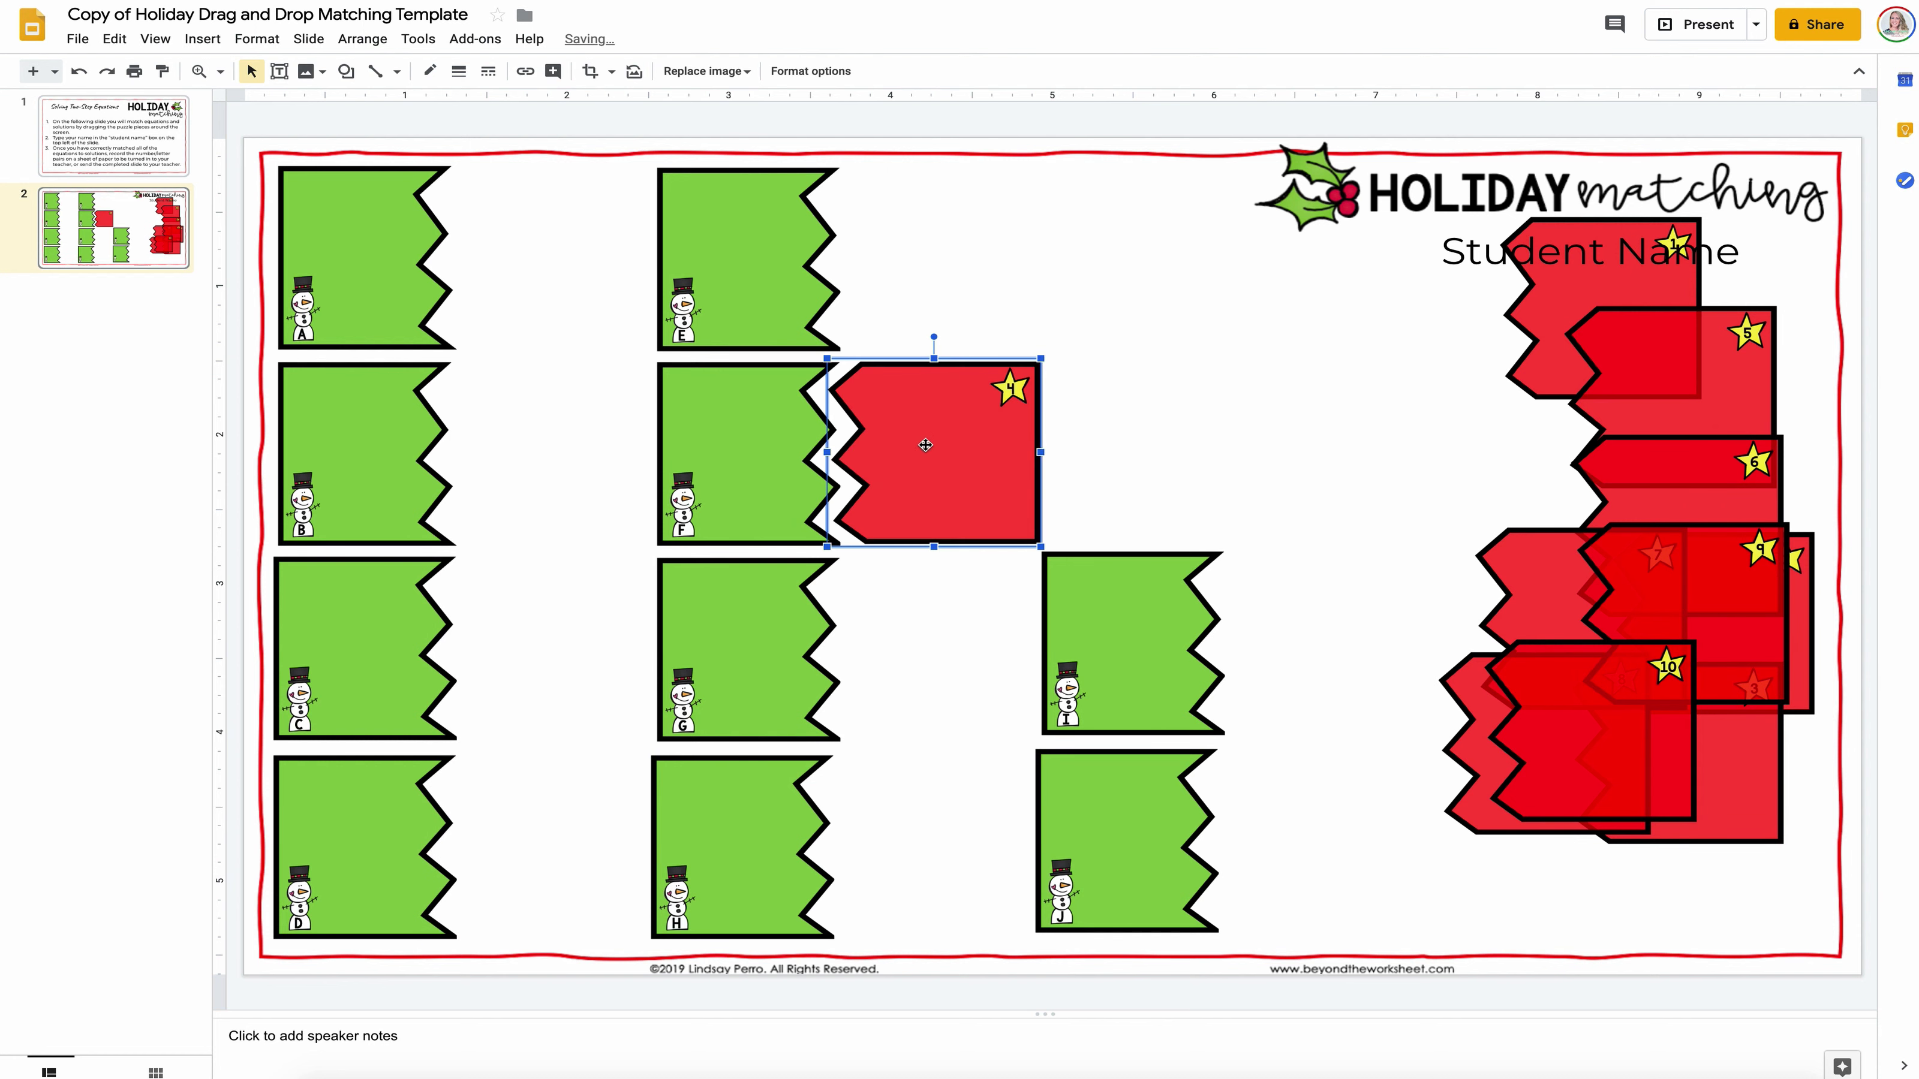
pyautogui.press('Left')
pyautogui.moveTo(1590, 690); pyautogui.dragTo(940, 624)
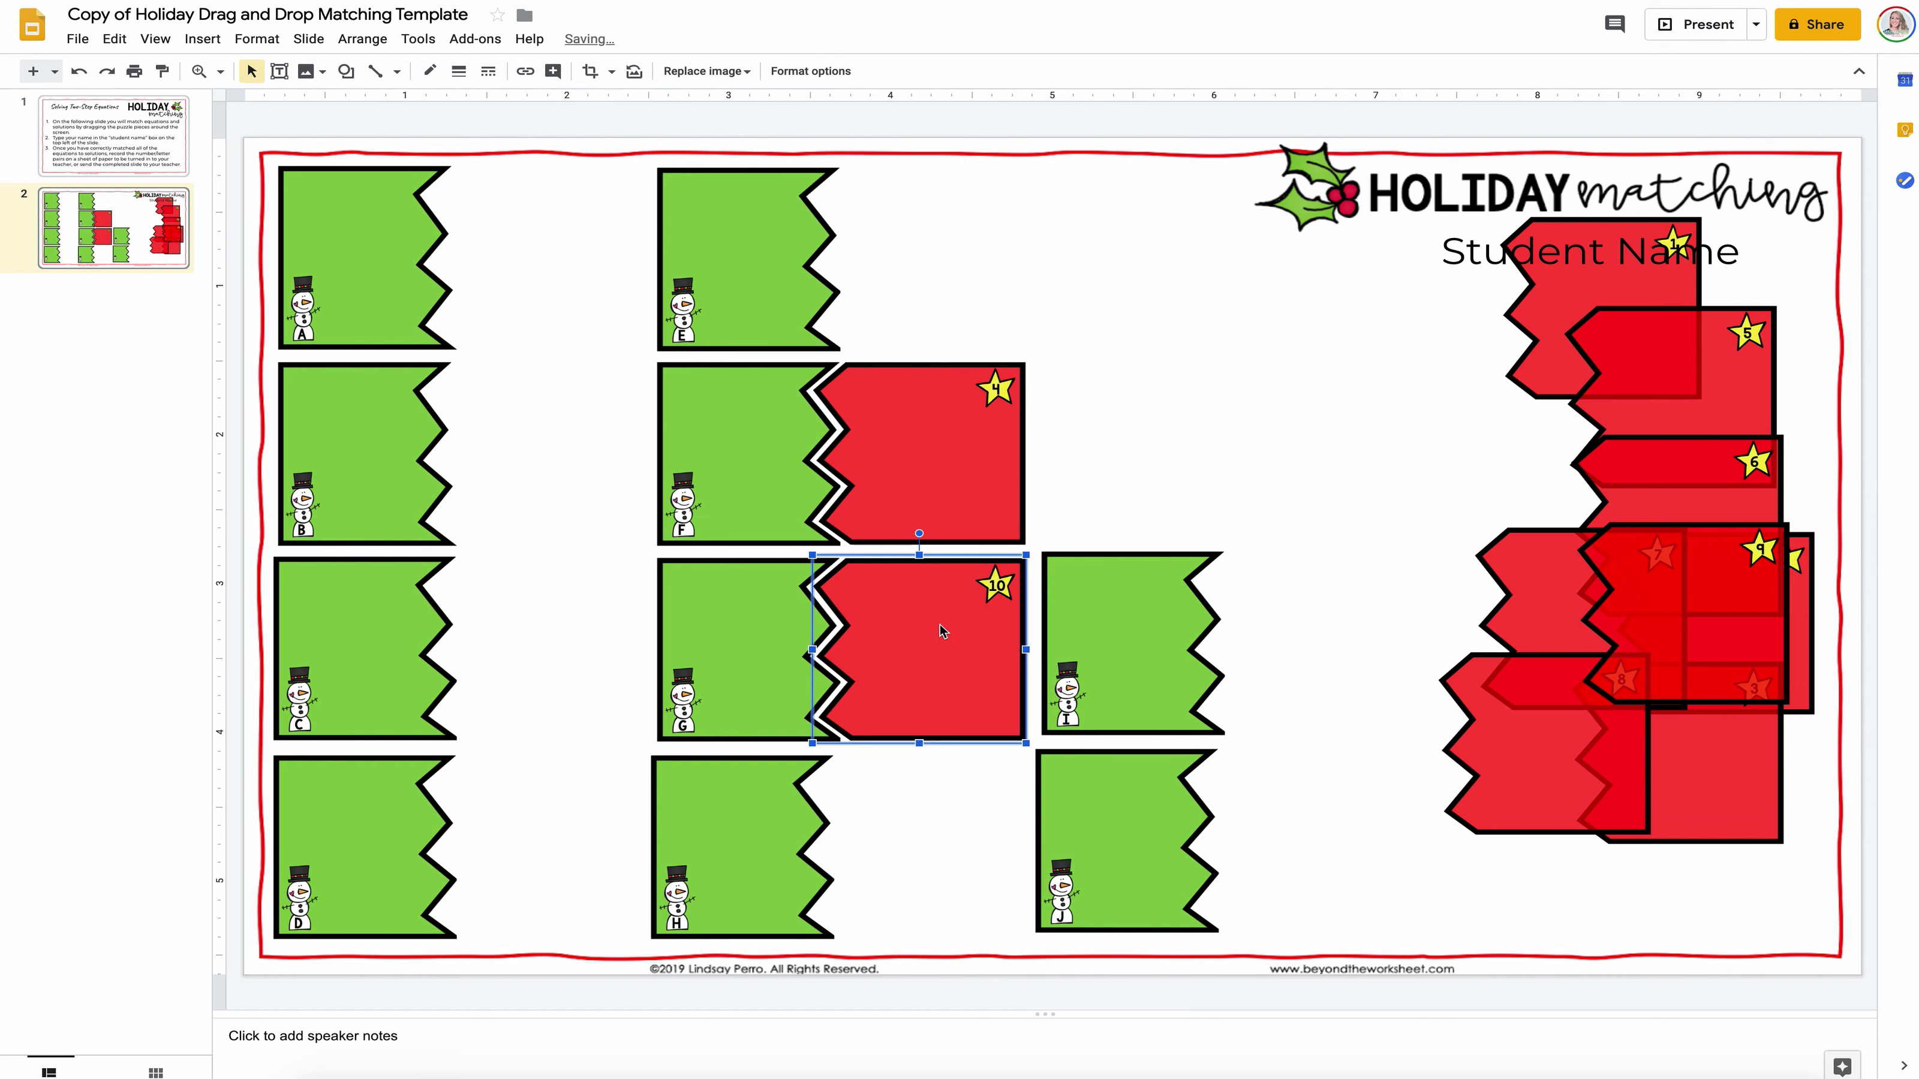
pyautogui.moveTo(1549, 717); pyautogui.dragTo(540, 235)
pyautogui.moveTo(1700, 484); pyautogui.dragTo(598, 453)
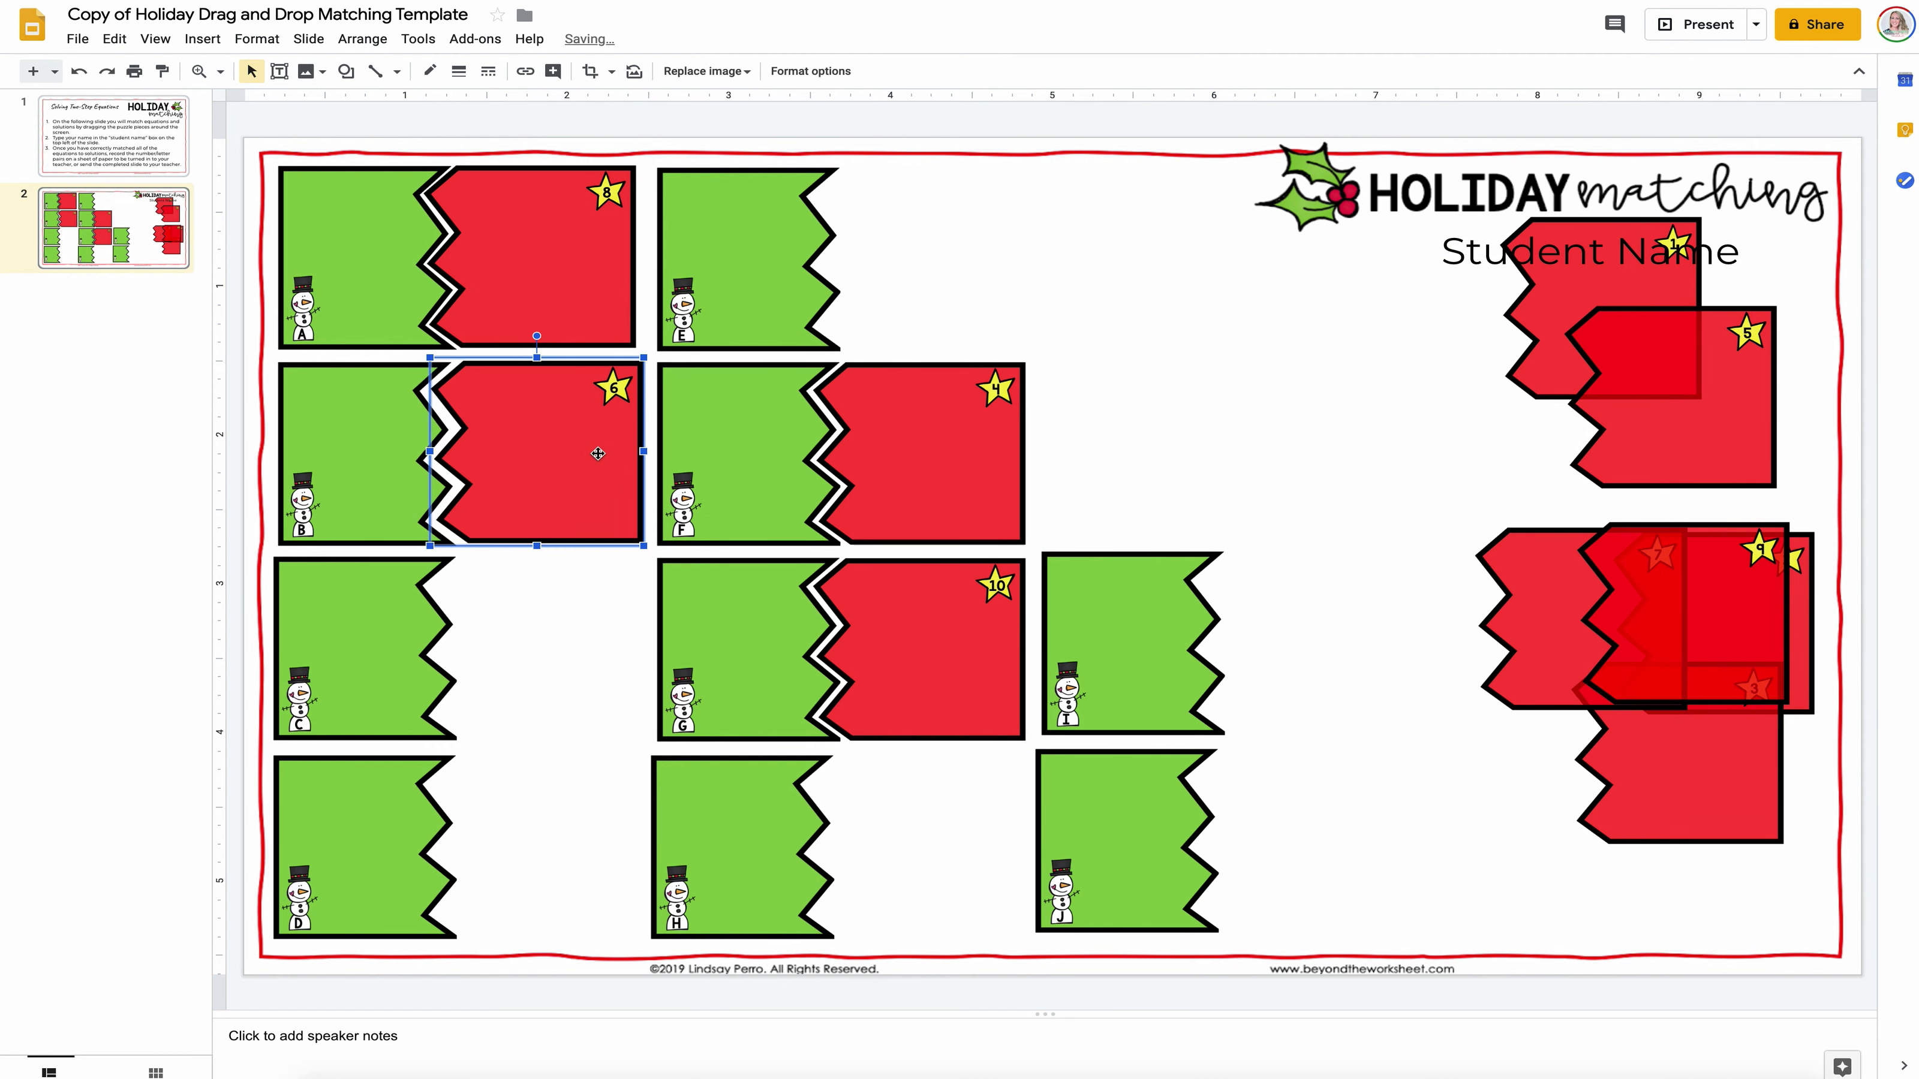
pyautogui.moveTo(1682, 426); pyautogui.dragTo(555, 655)
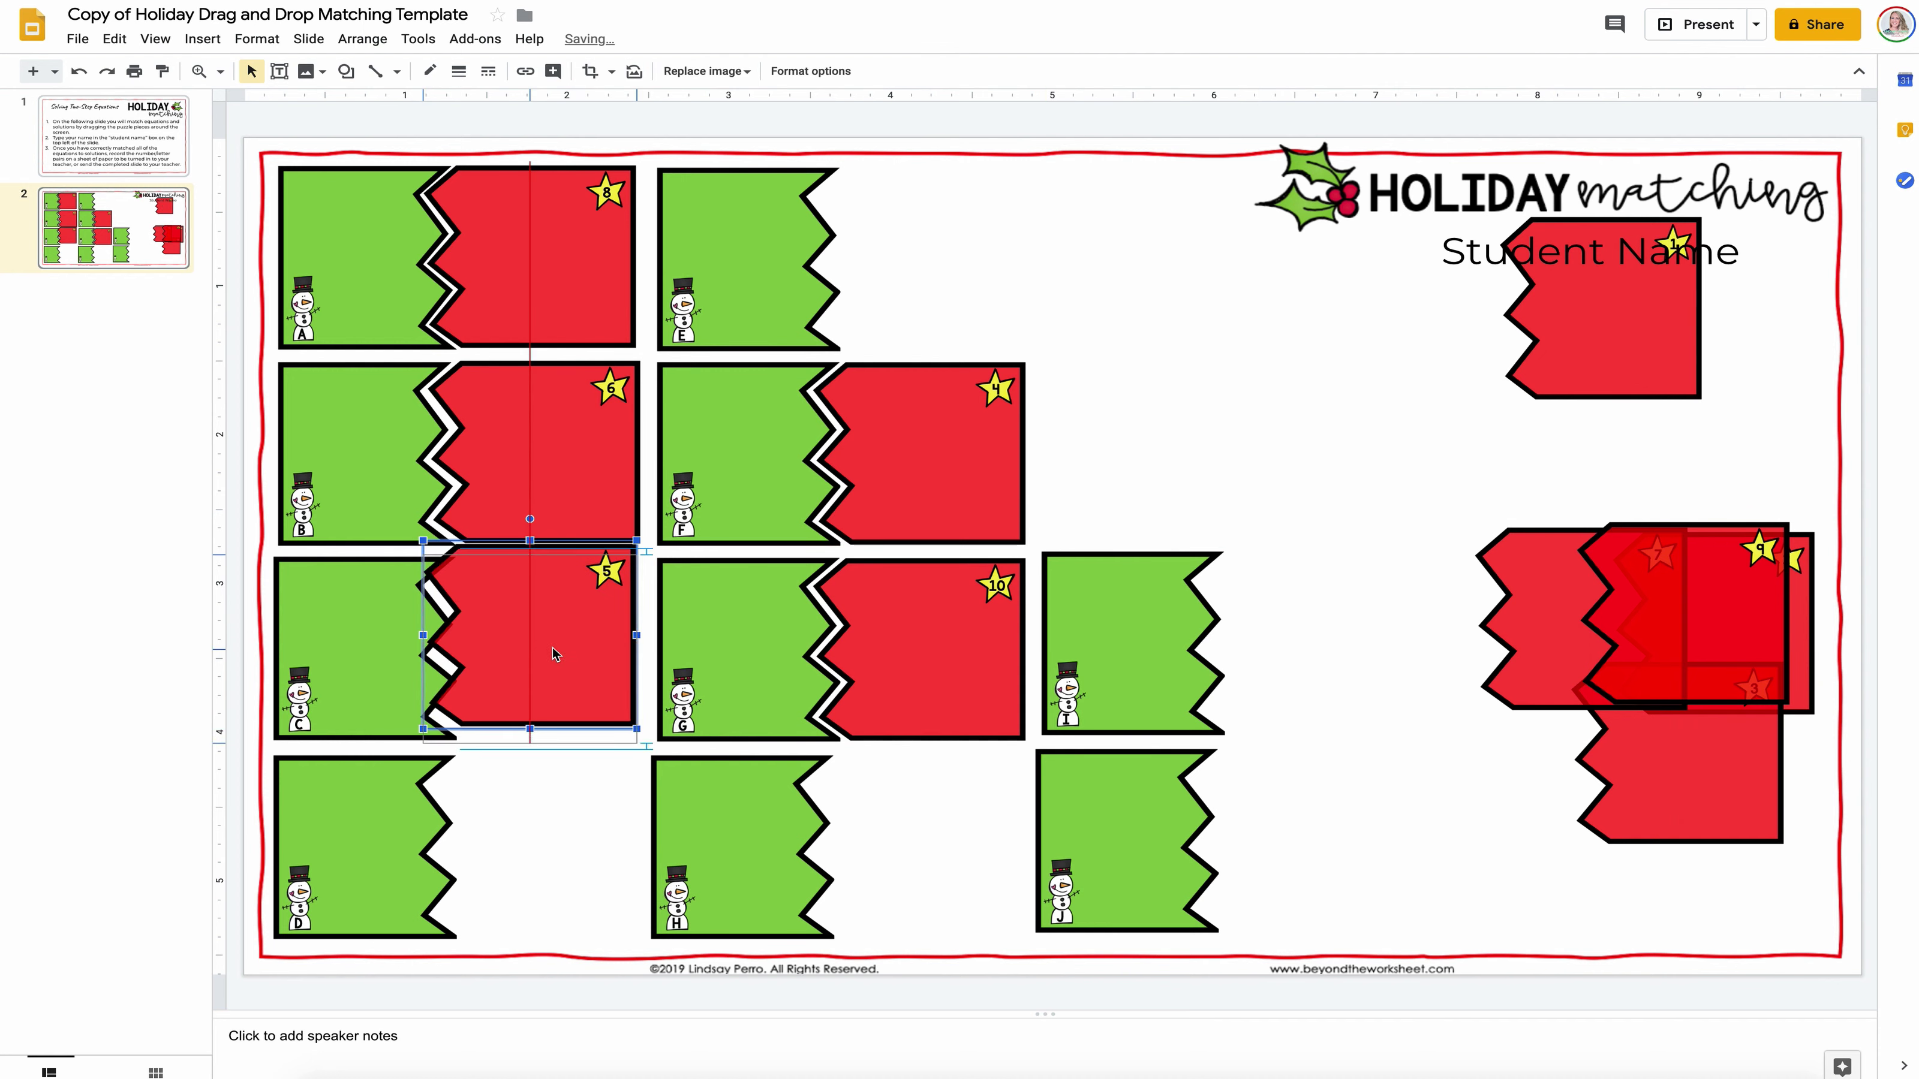
# Step: Attach the remaining red pieces, including 1, 7, 3 and 2, to green E, I, H, J and D
pyautogui.moveTo(1685, 642); pyautogui.dragTo(921, 291)
pyautogui.moveTo(1552, 277); pyautogui.dragTo(1344, 639)
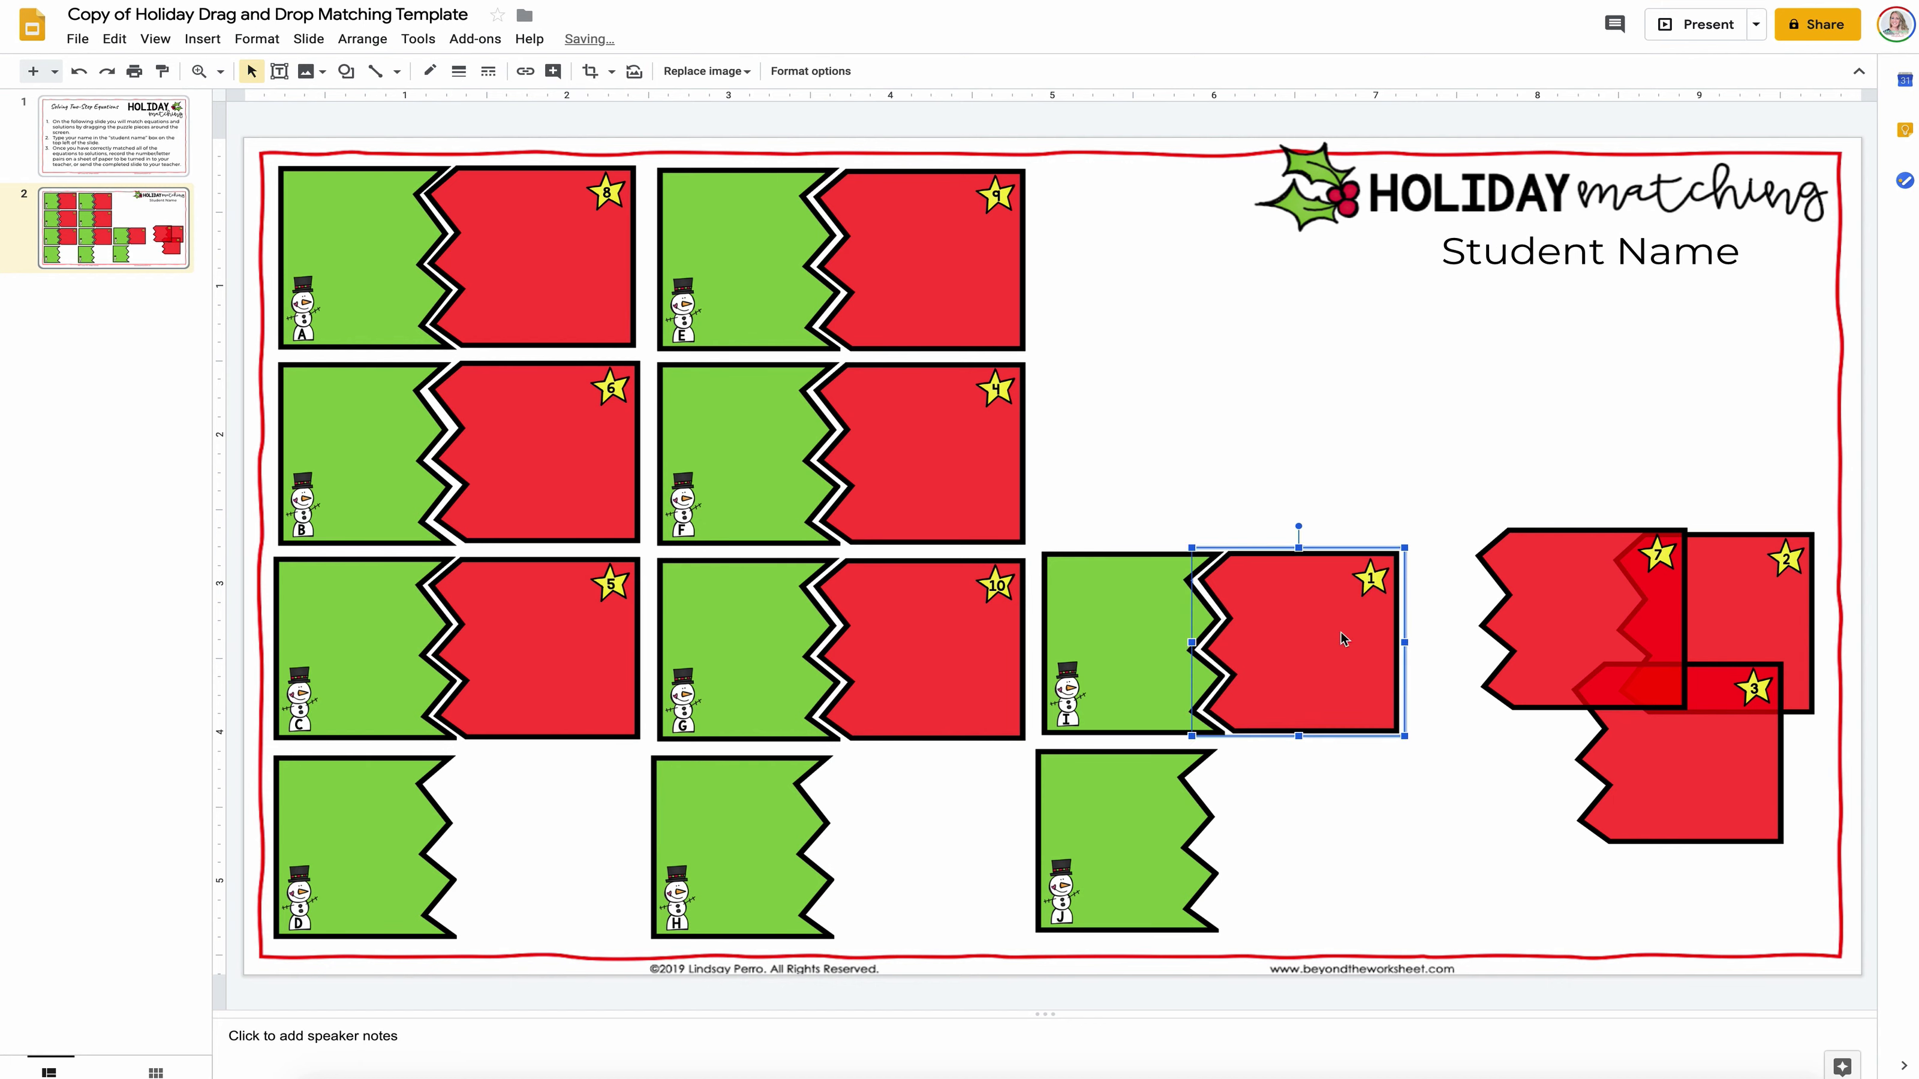
pyautogui.moveTo(1596, 621); pyautogui.dragTo(941, 850)
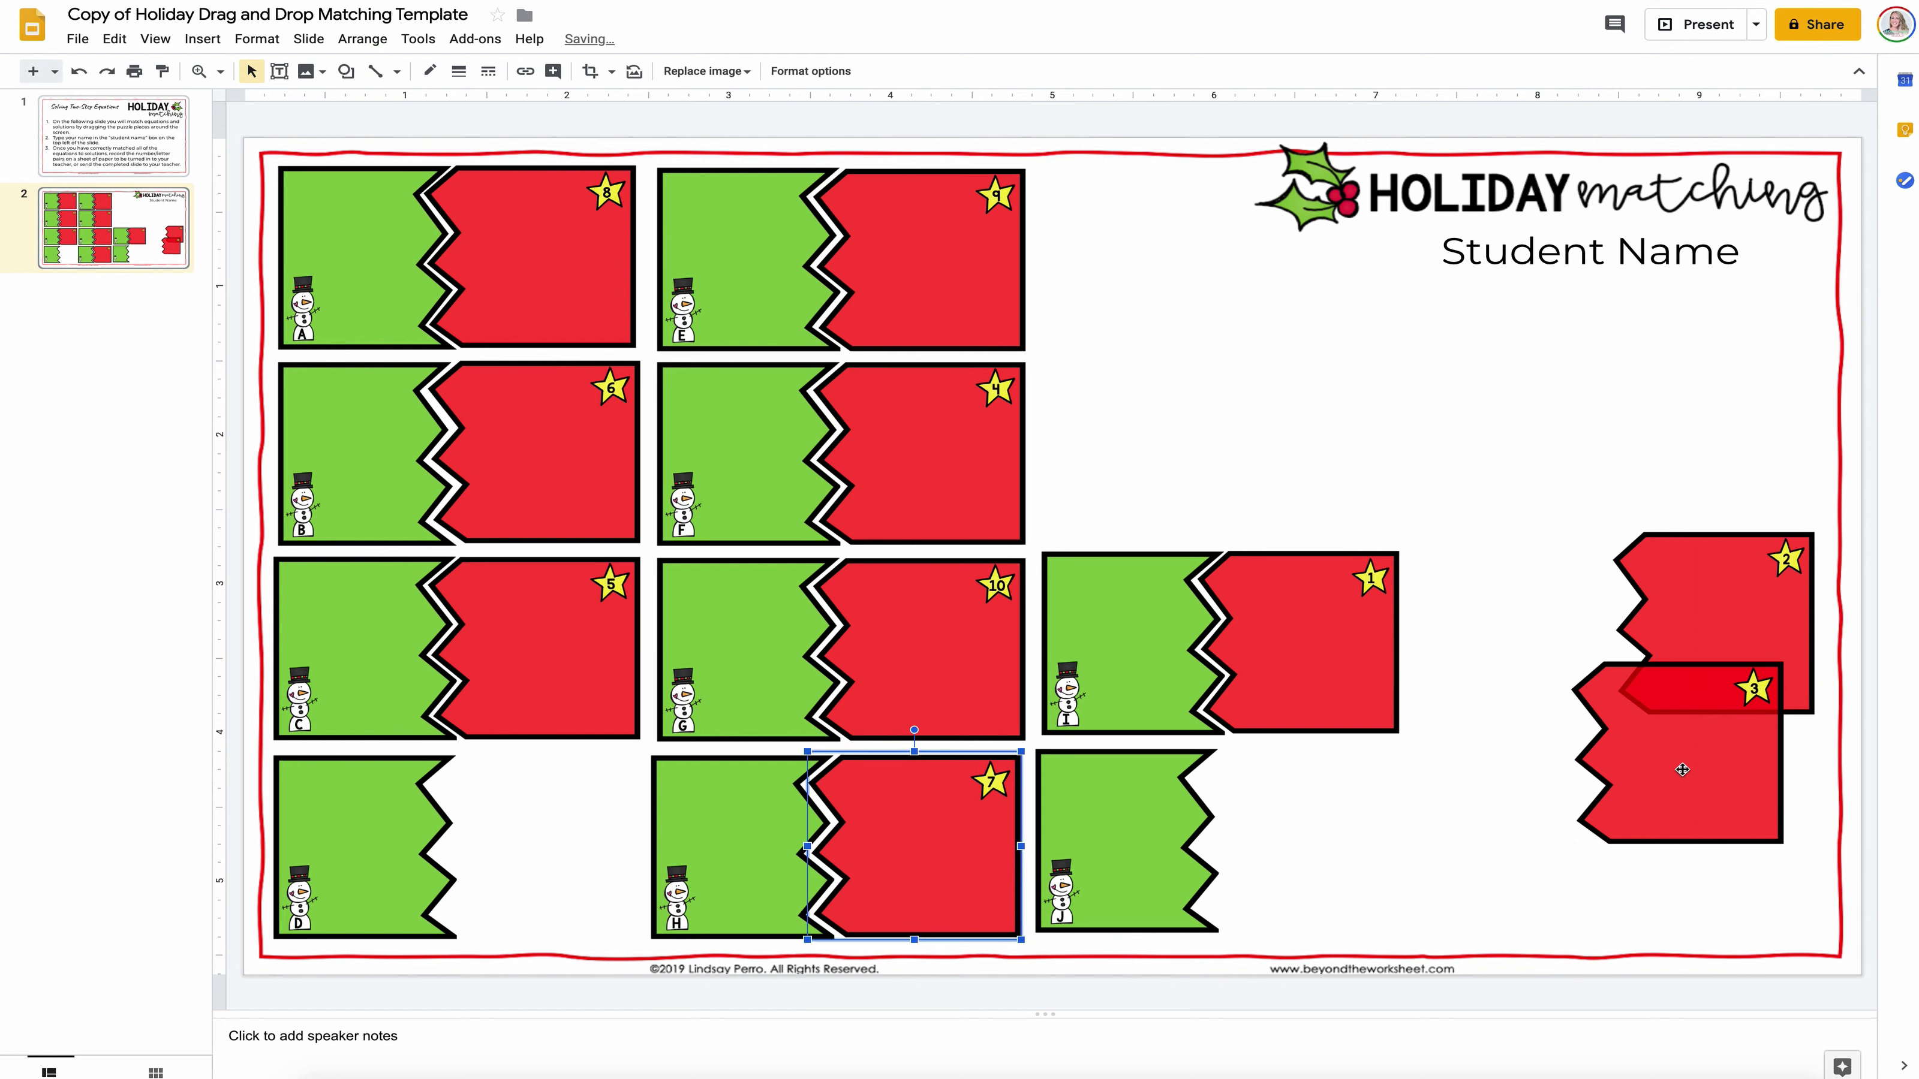
pyautogui.moveTo(1681, 769); pyautogui.dragTo(1306, 850)
pyautogui.click(1635, 707)
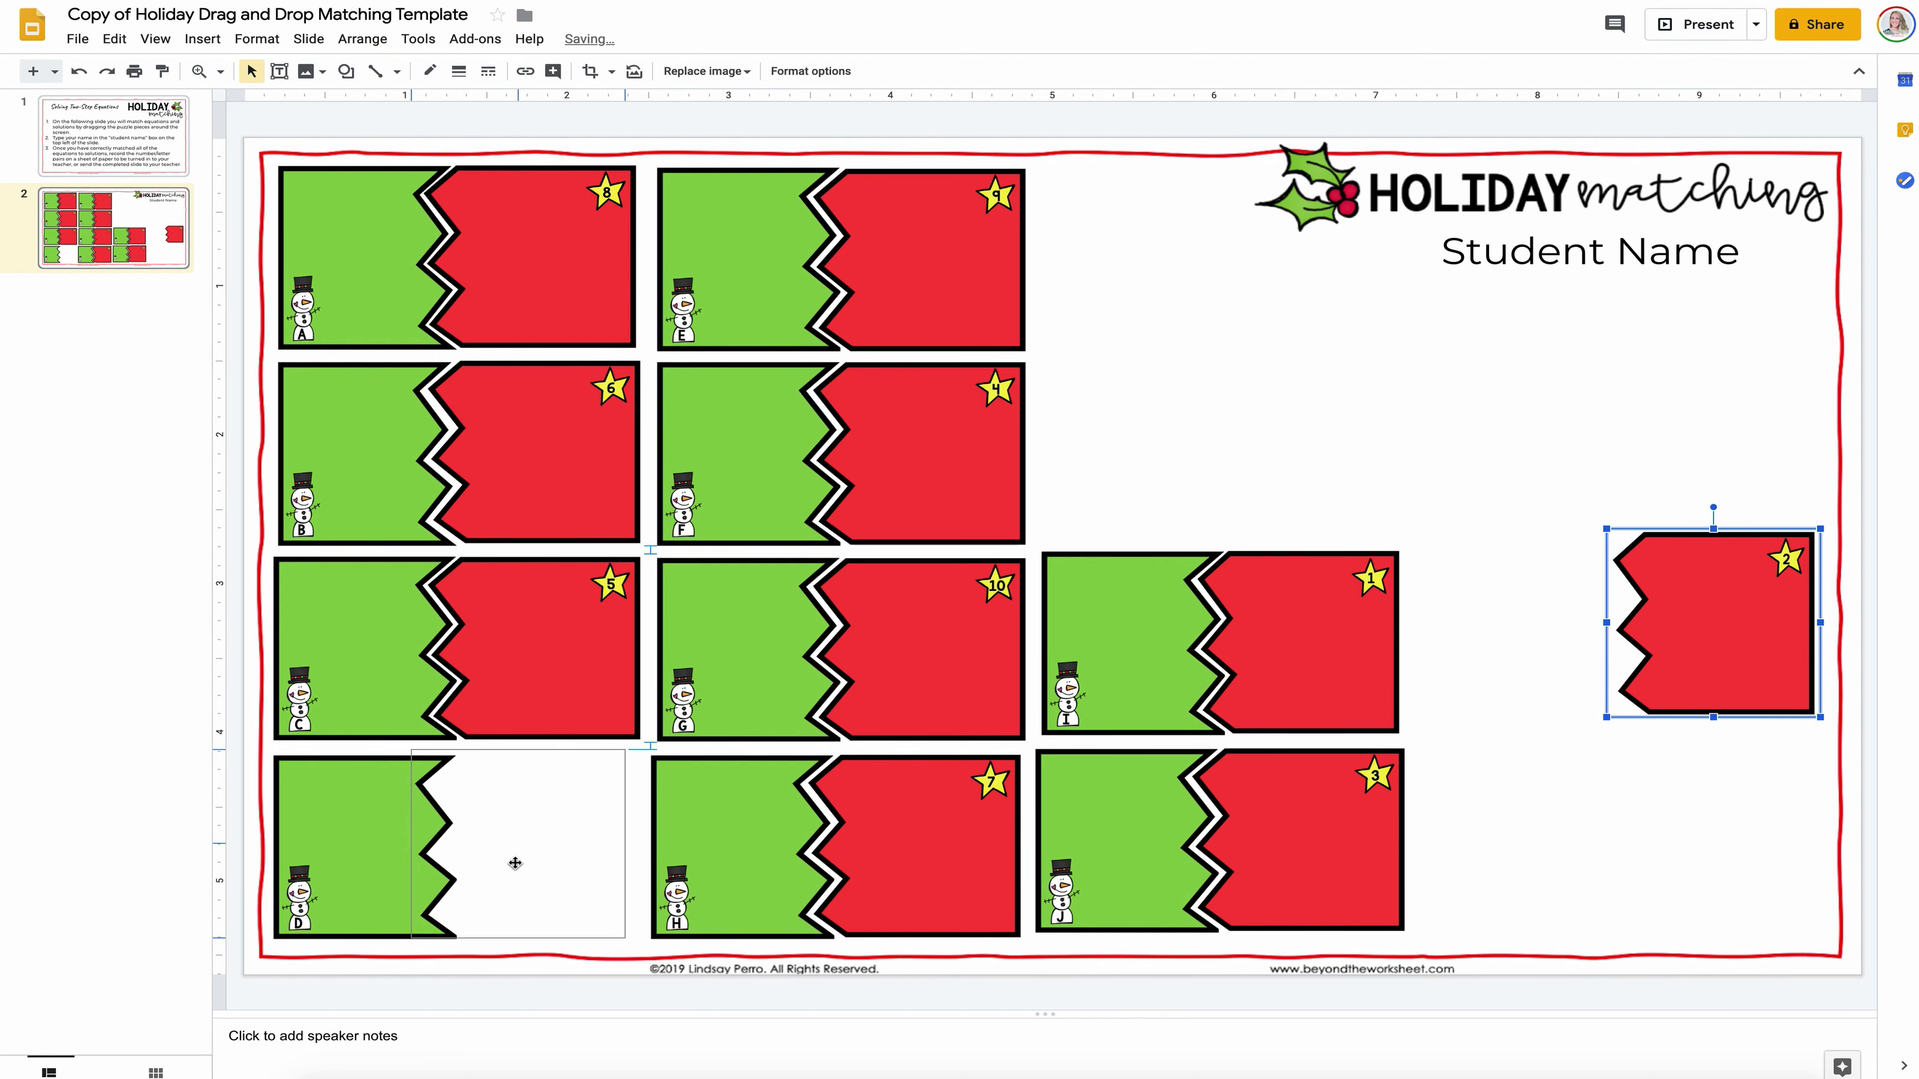
pyautogui.moveTo(515, 863); pyautogui.dragTo(541, 869)
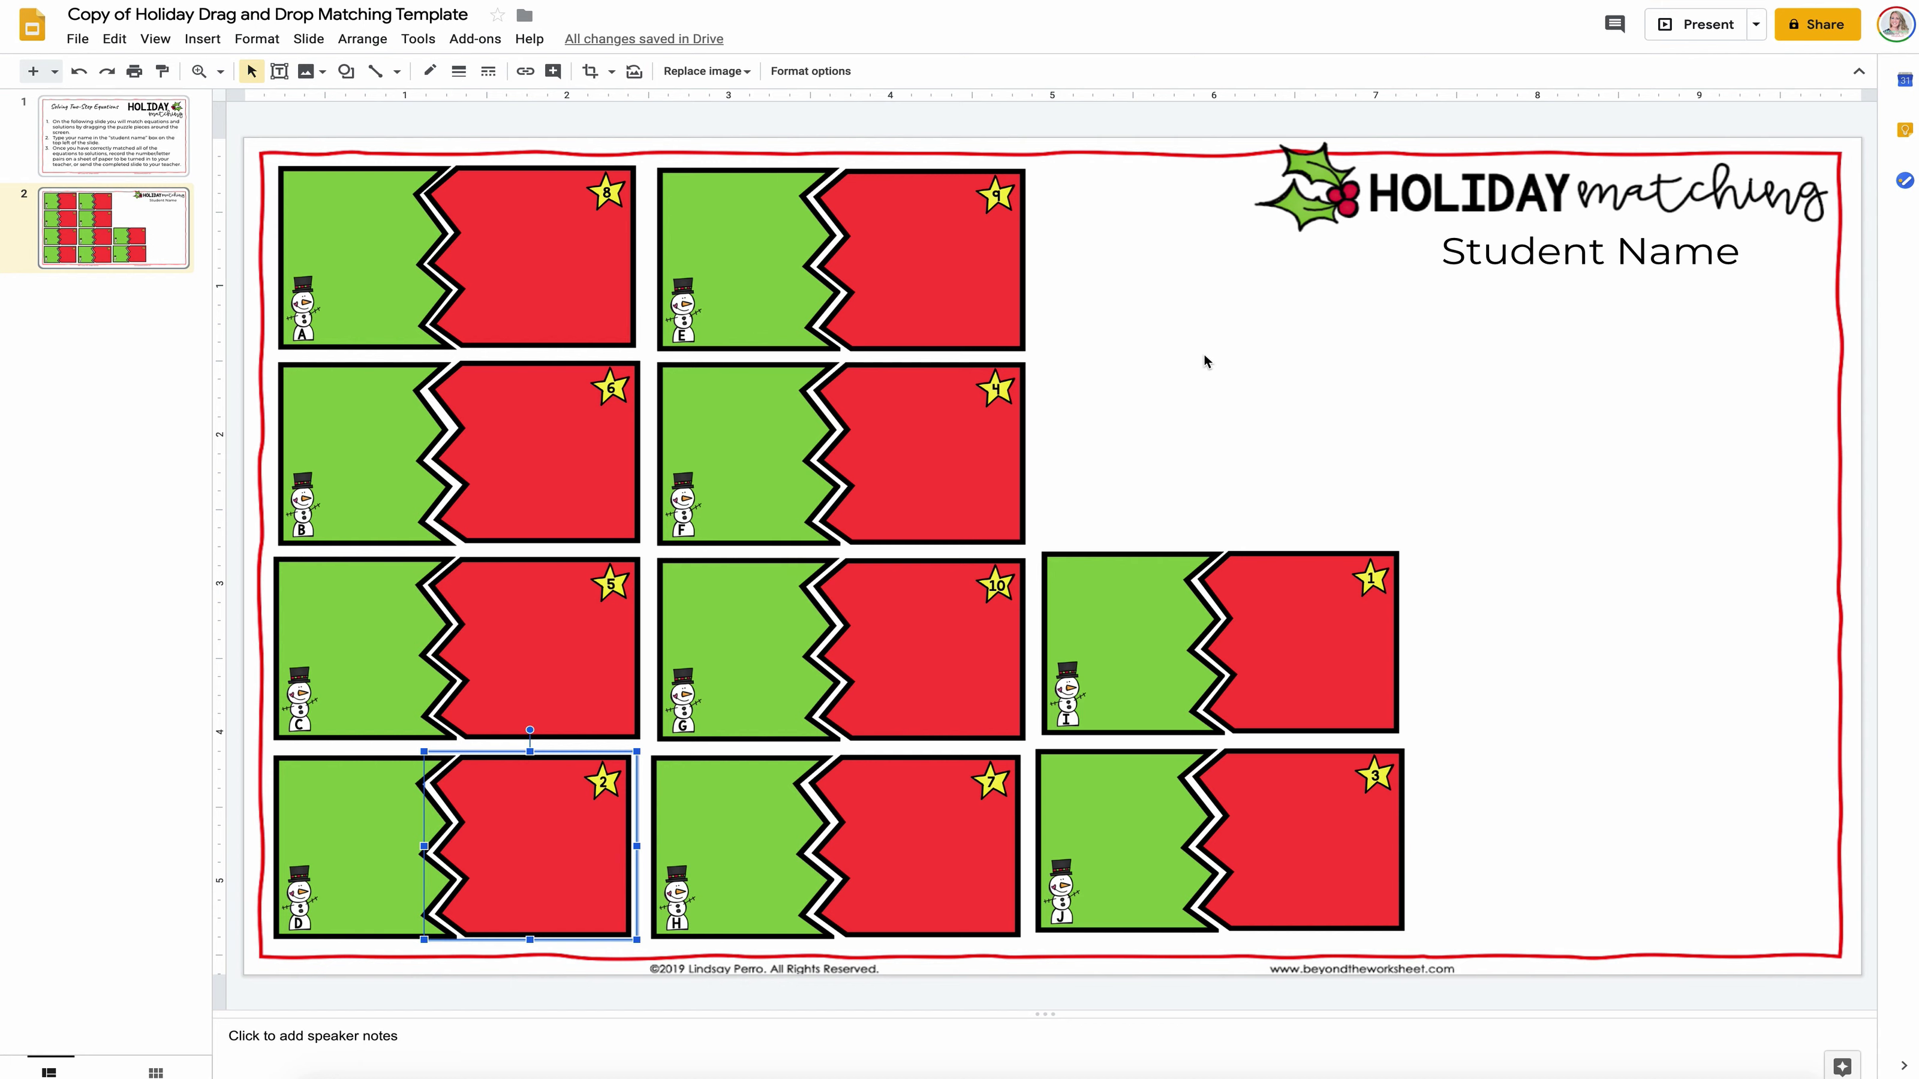
# Step: Add a centred, bold text box reading '2x + 9 = 10'
pyautogui.click(280, 72)
pyautogui.moveTo(1117, 347); pyautogui.dragTo(1417, 461)
pyautogui.write('2x')
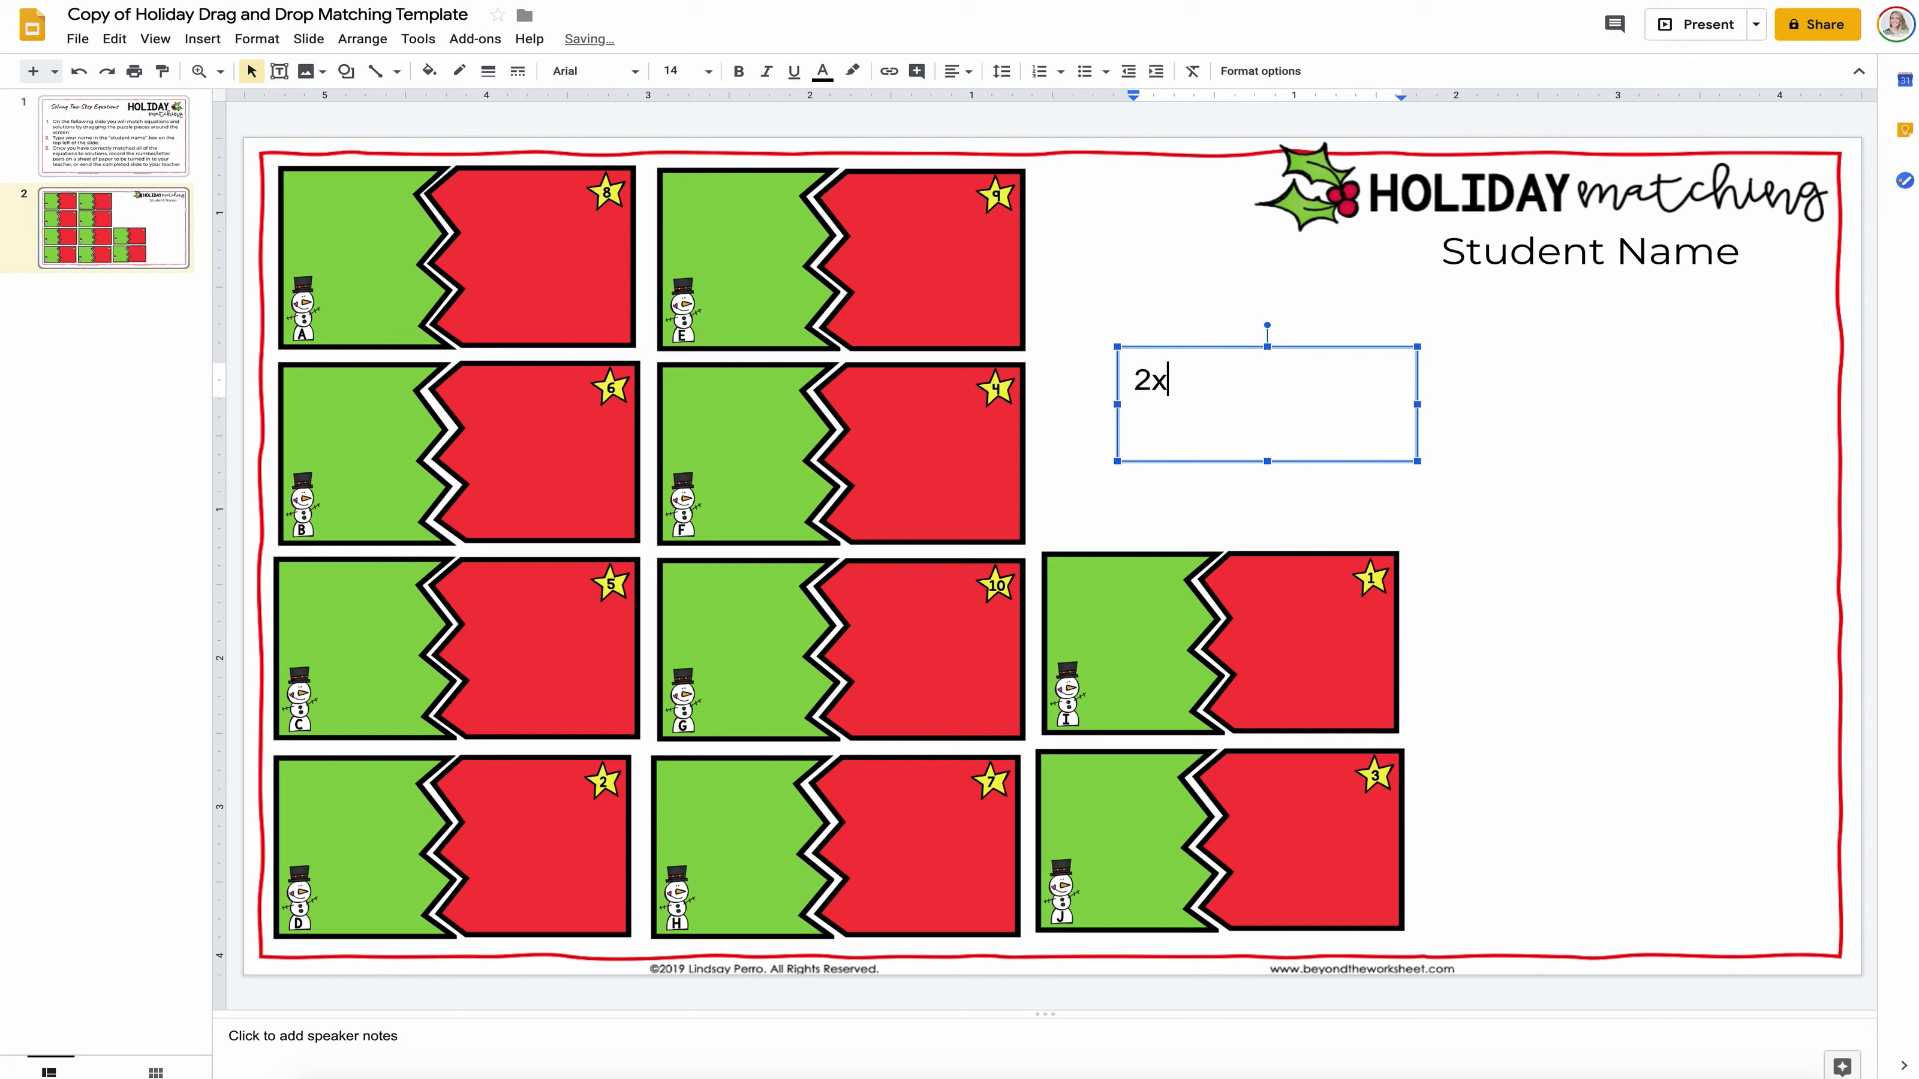
pyautogui.write(' + 9 = 10')
pyautogui.moveTo(1314, 352); pyautogui.dragTo(1318, 369)
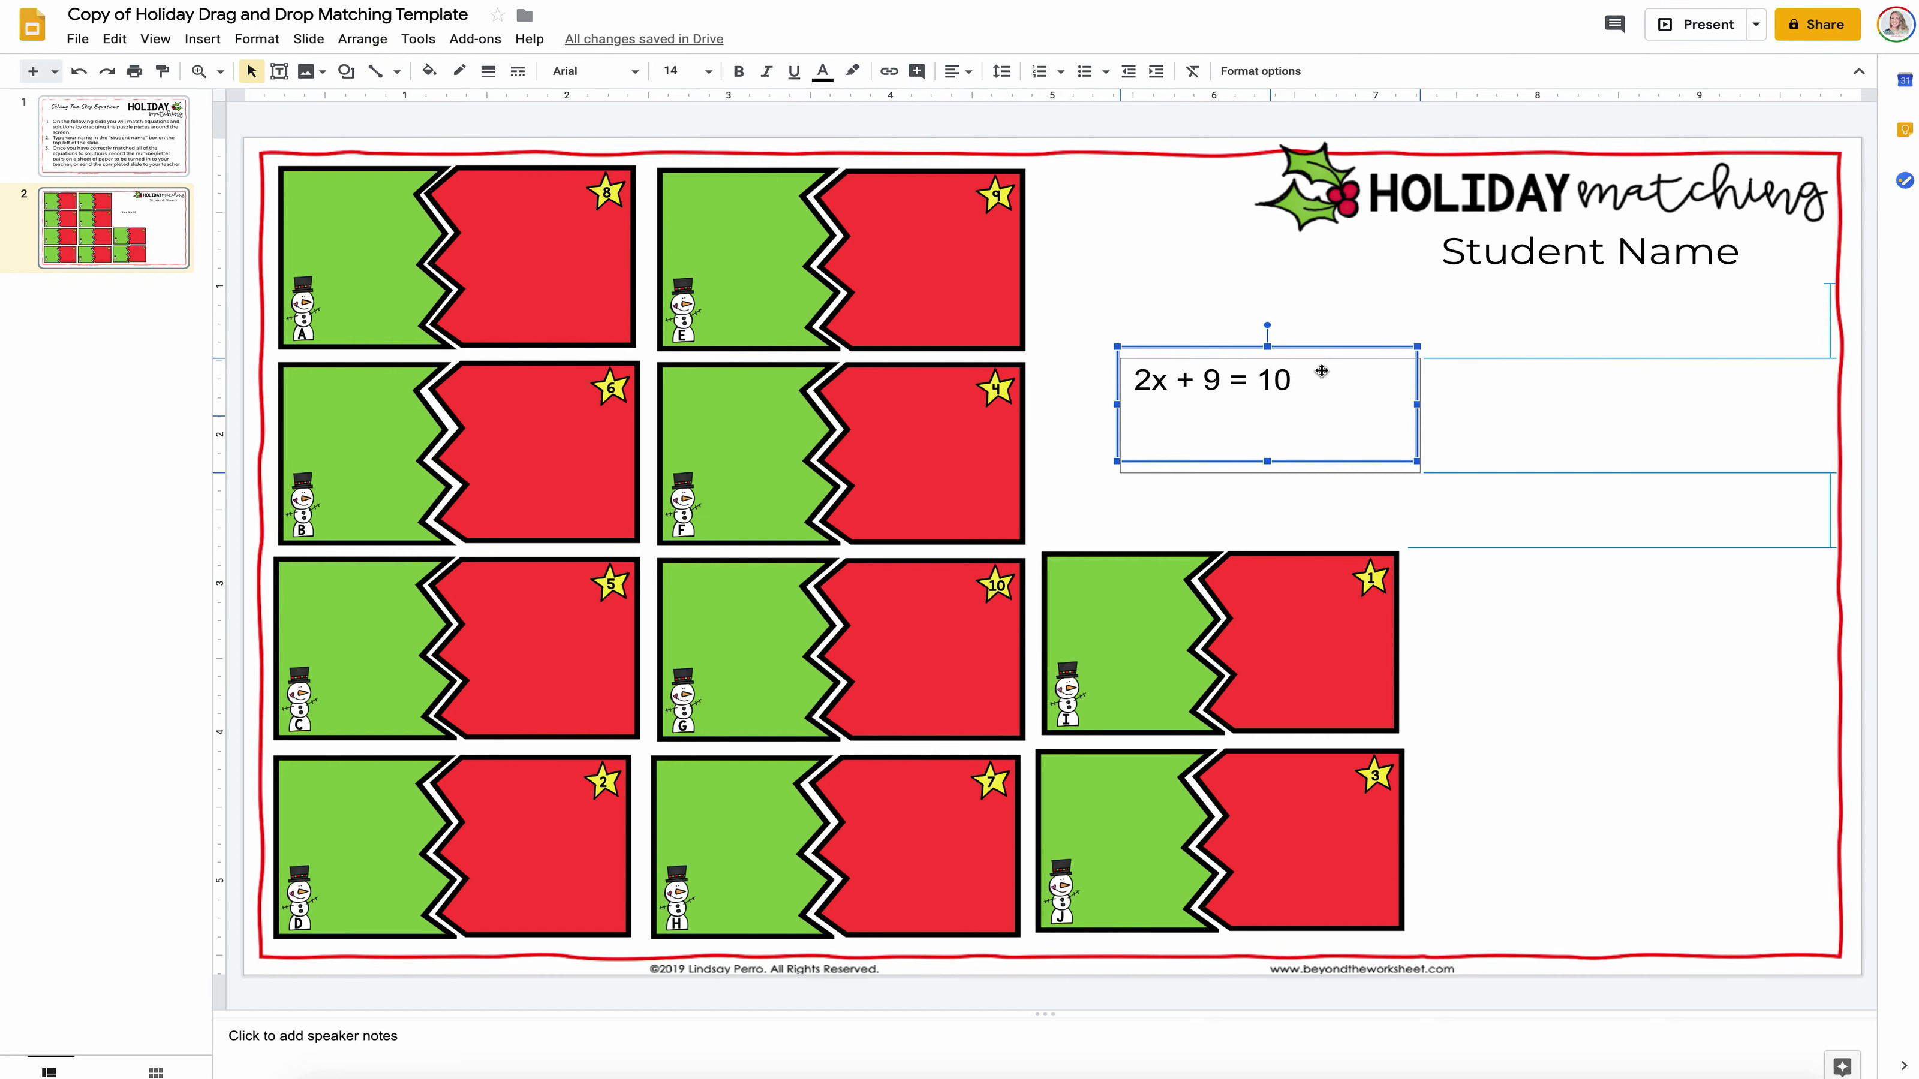
pyautogui.click(958, 70)
pyautogui.click(984, 99)
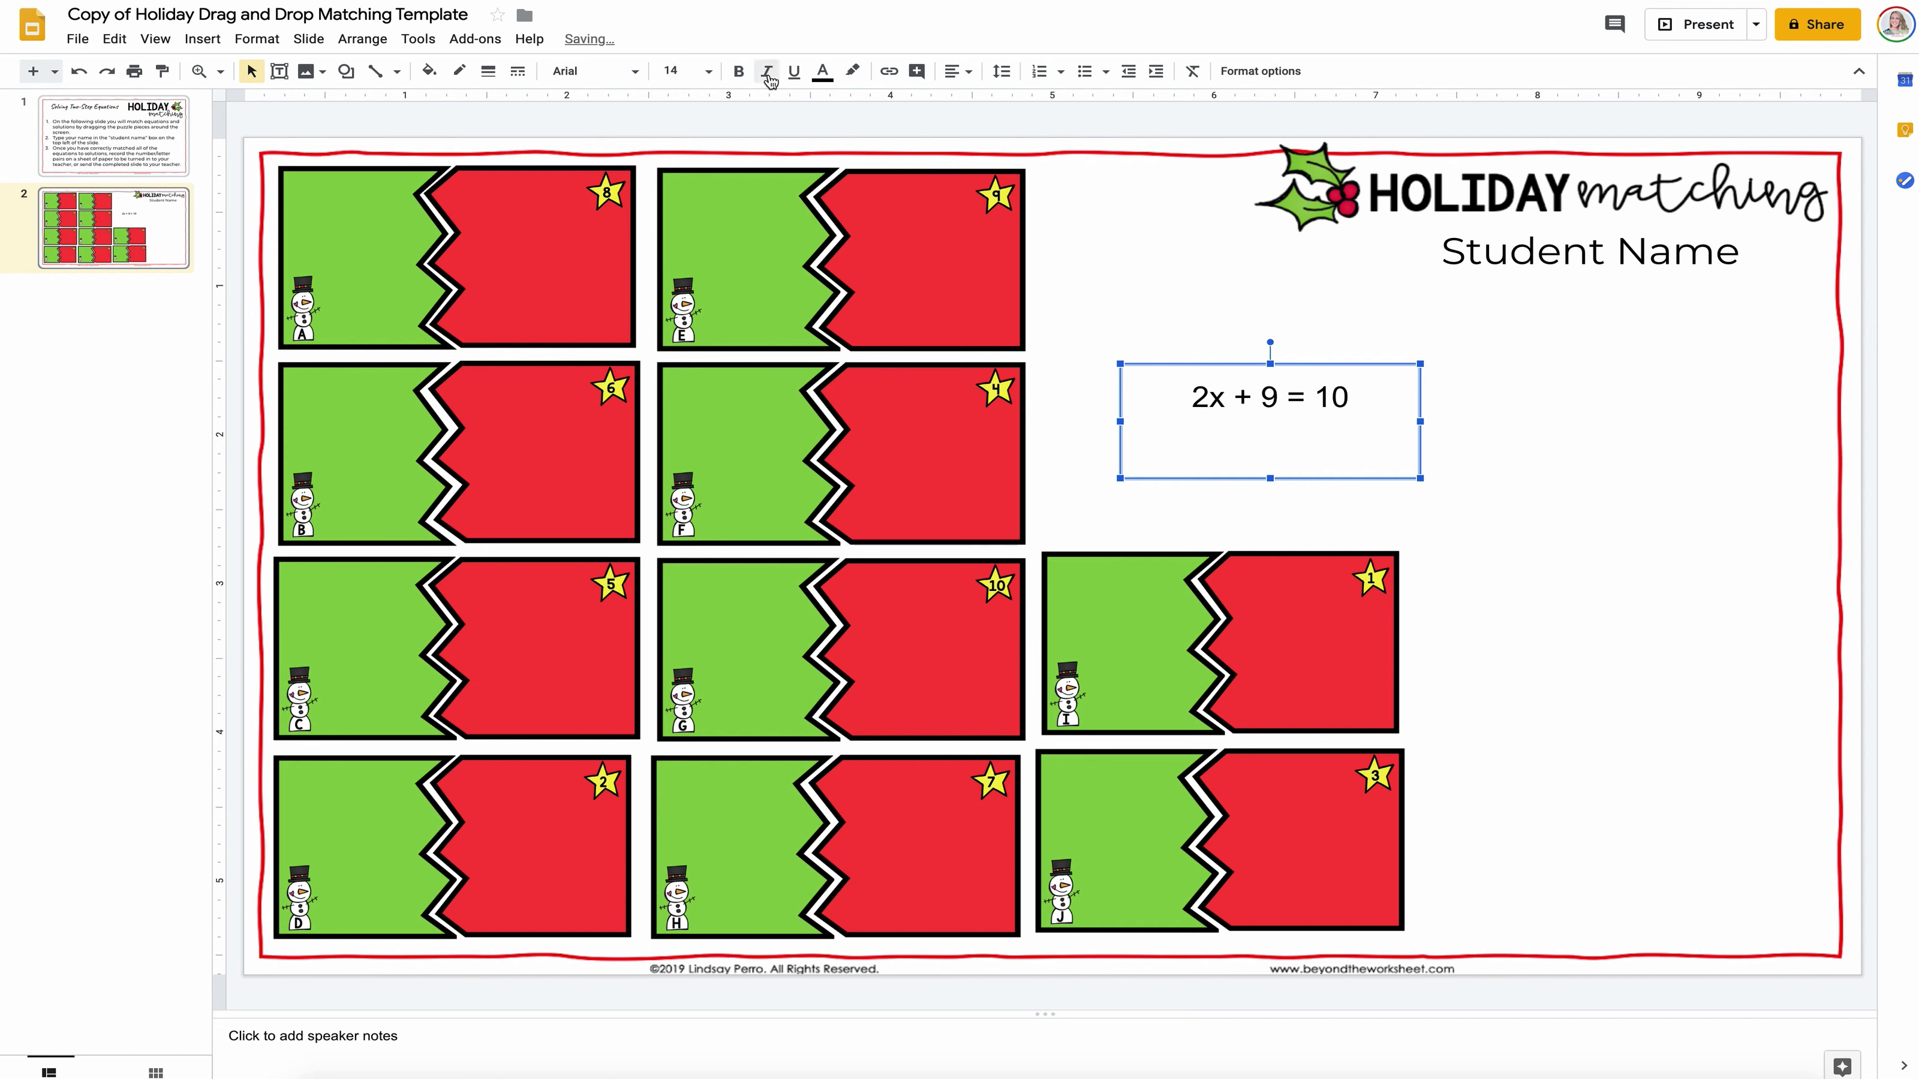
pyautogui.click(738, 71)
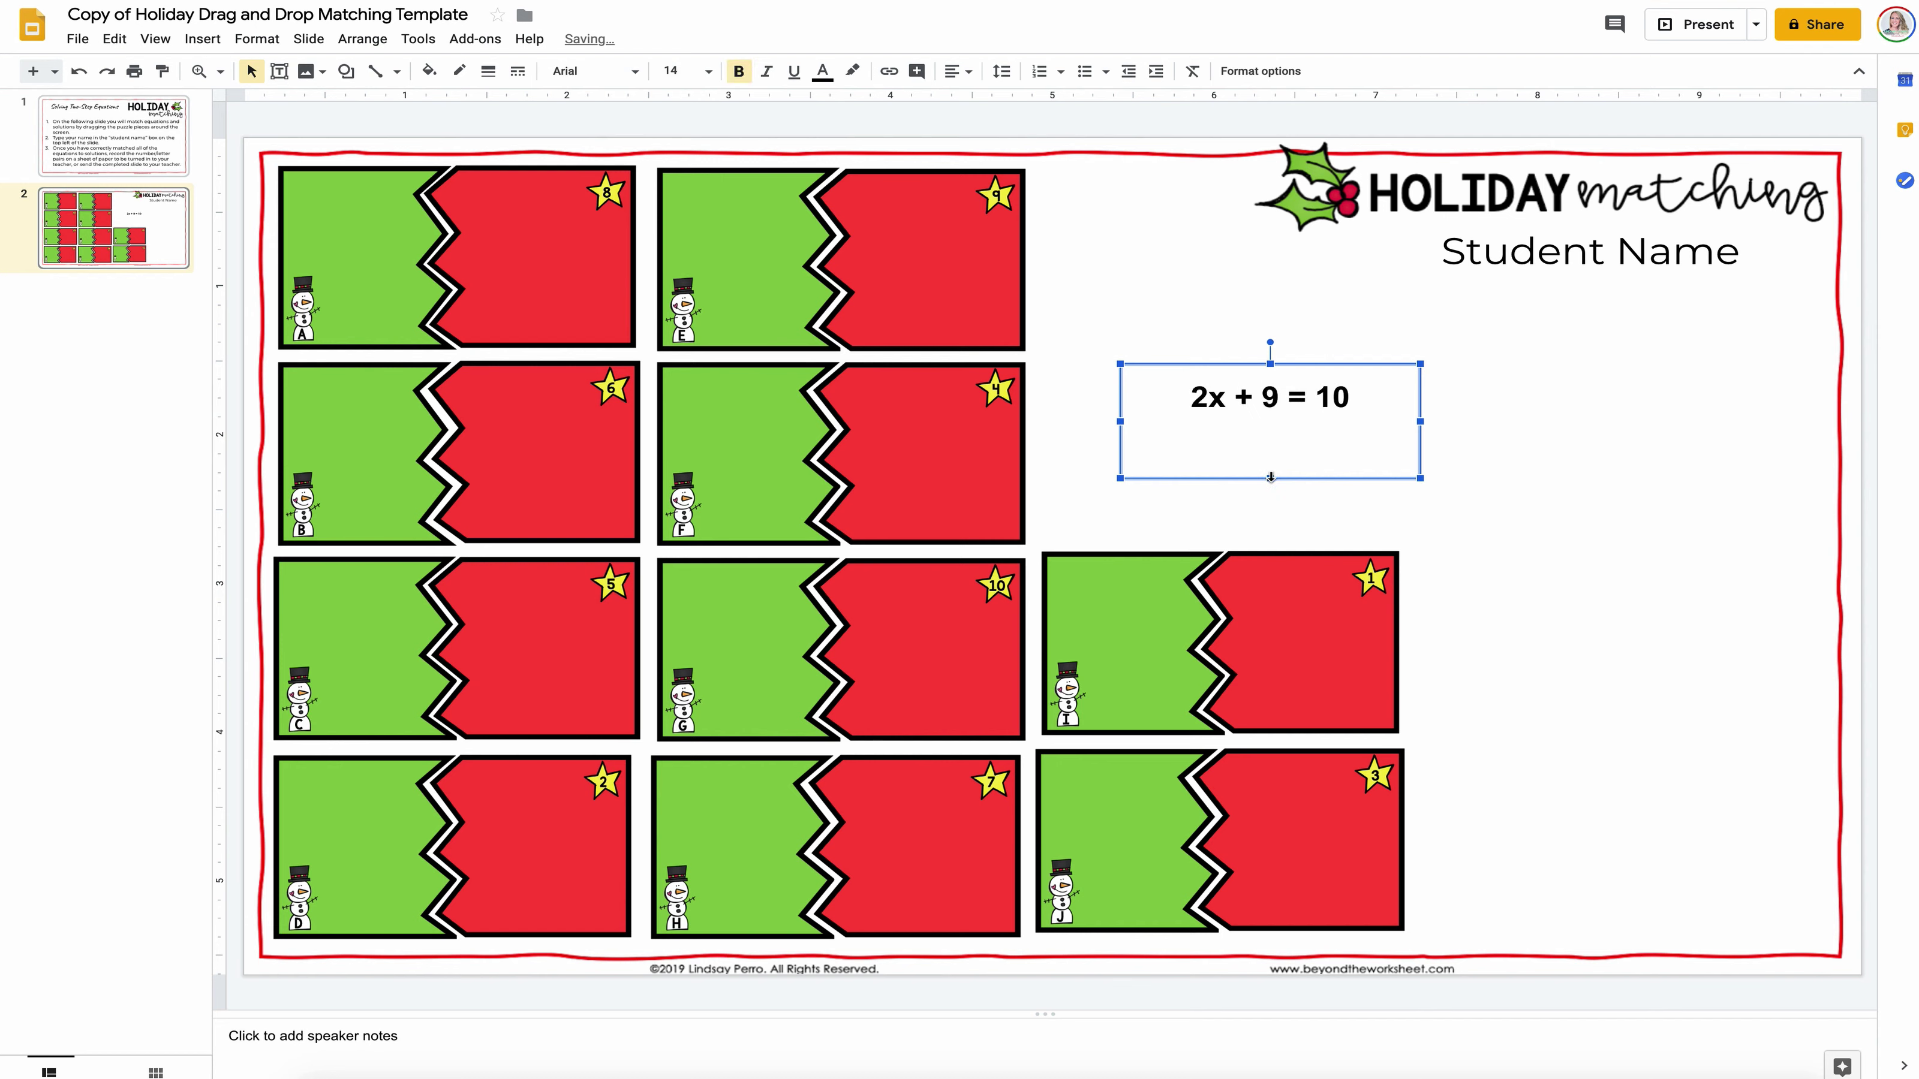
# Step: Fit the equation box onto green piece B at font size 12
pyautogui.moveTo(1270, 477); pyautogui.dragTo(417, 410)
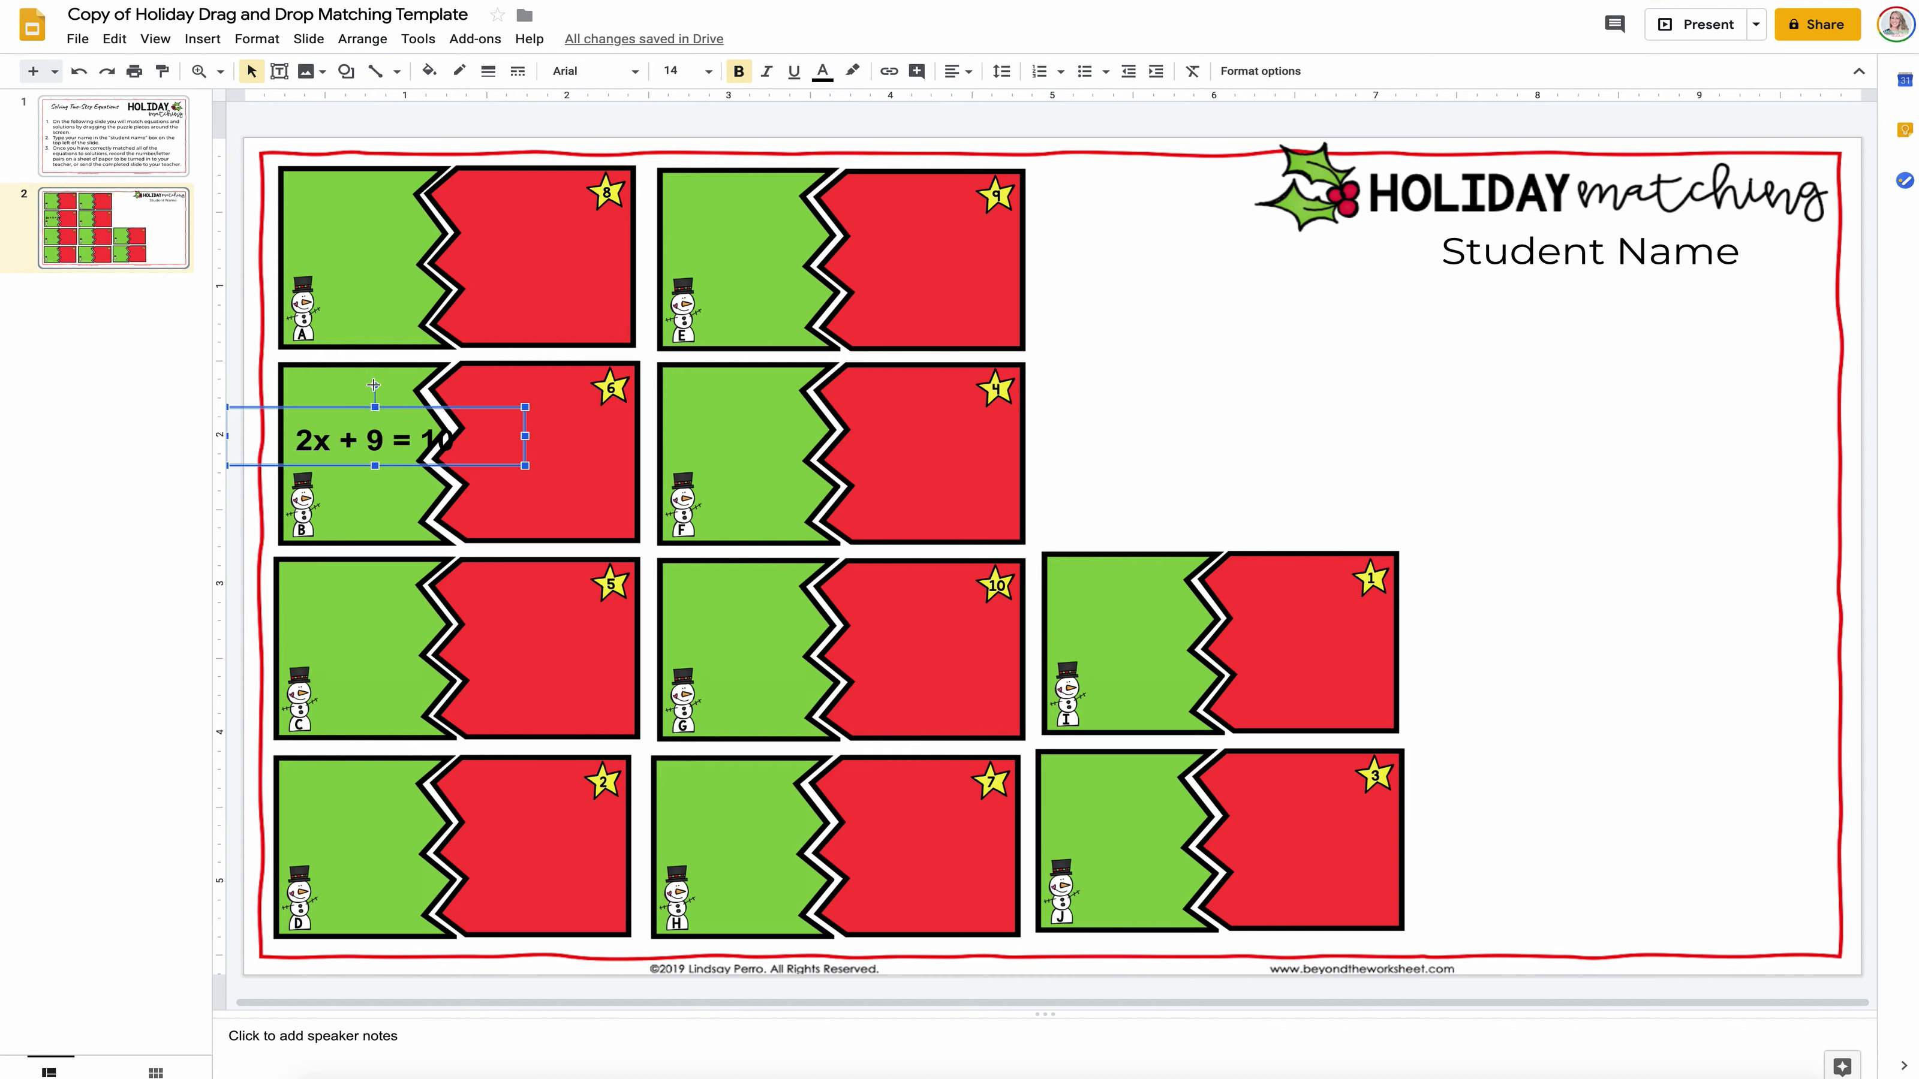
pyautogui.moveTo(373, 386); pyautogui.dragTo(337, 434)
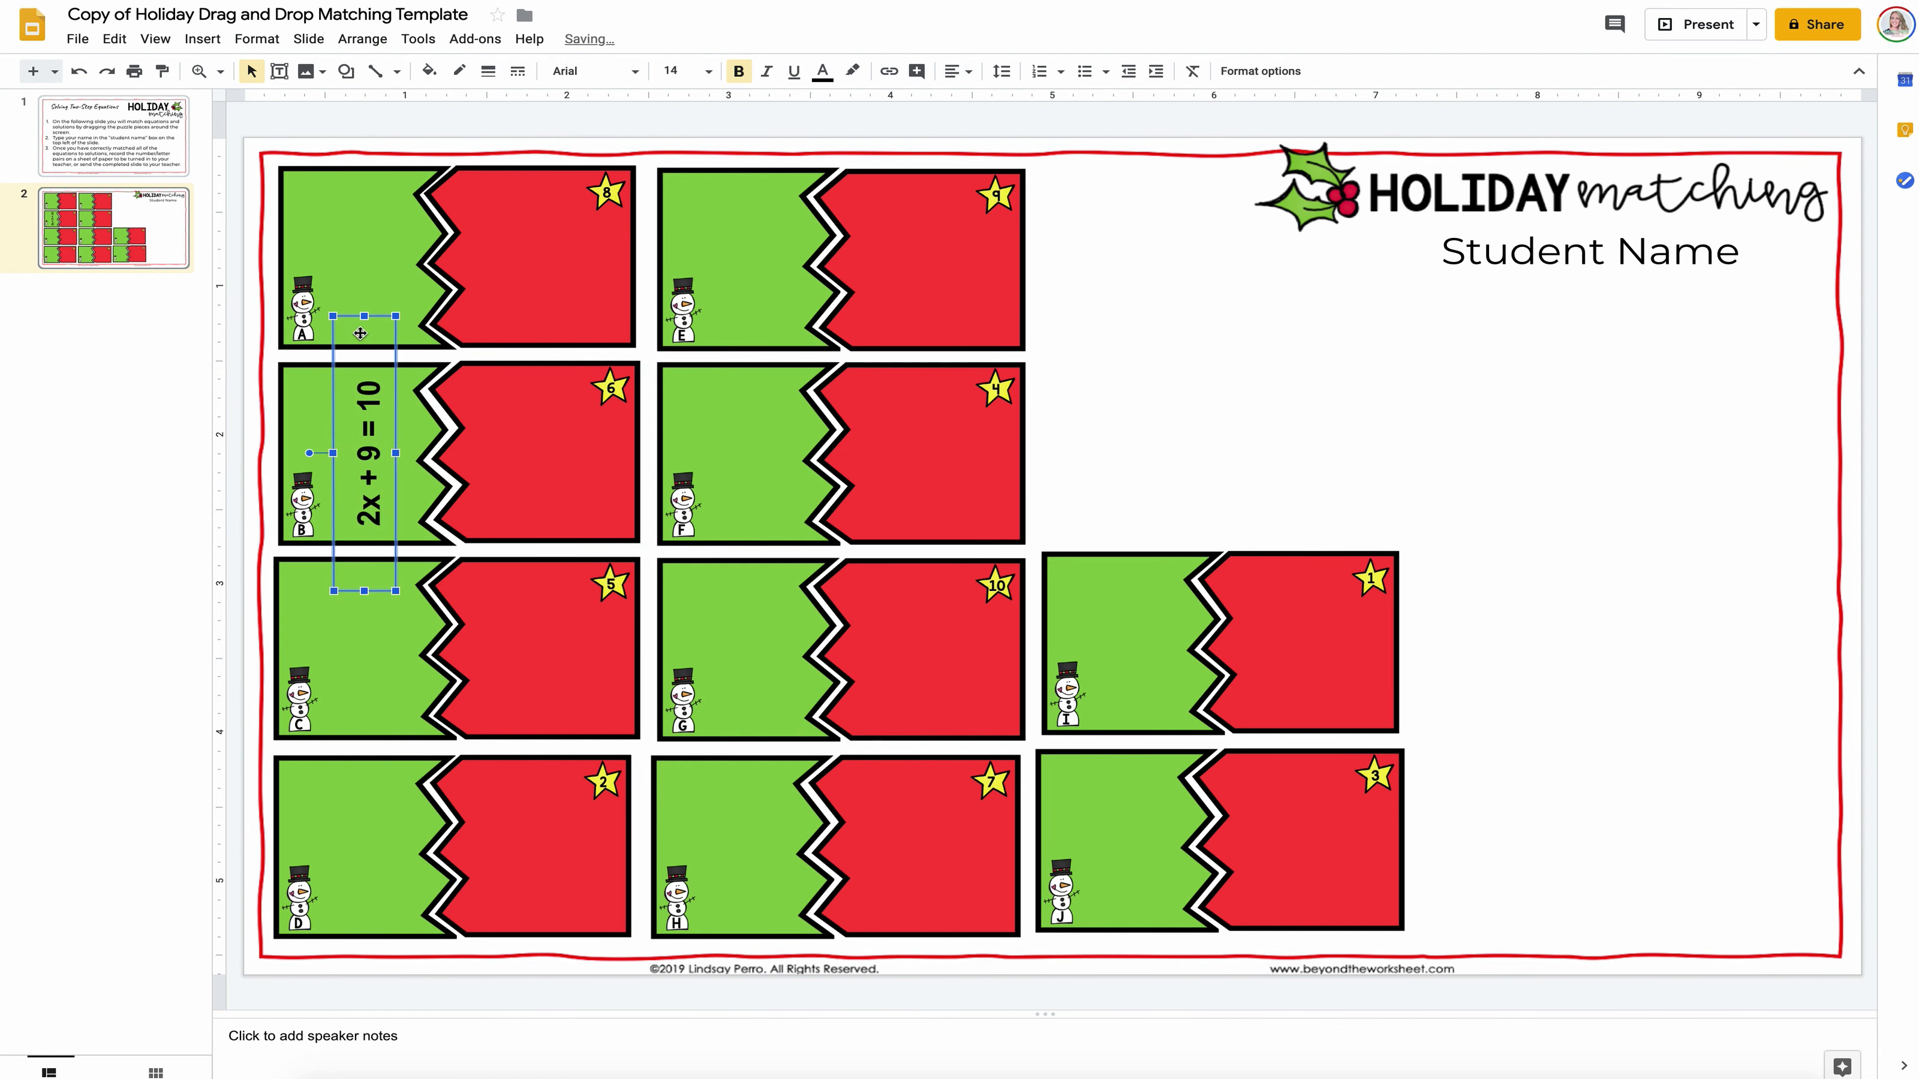
pyautogui.moveTo(364, 314); pyautogui.dragTo(364, 375)
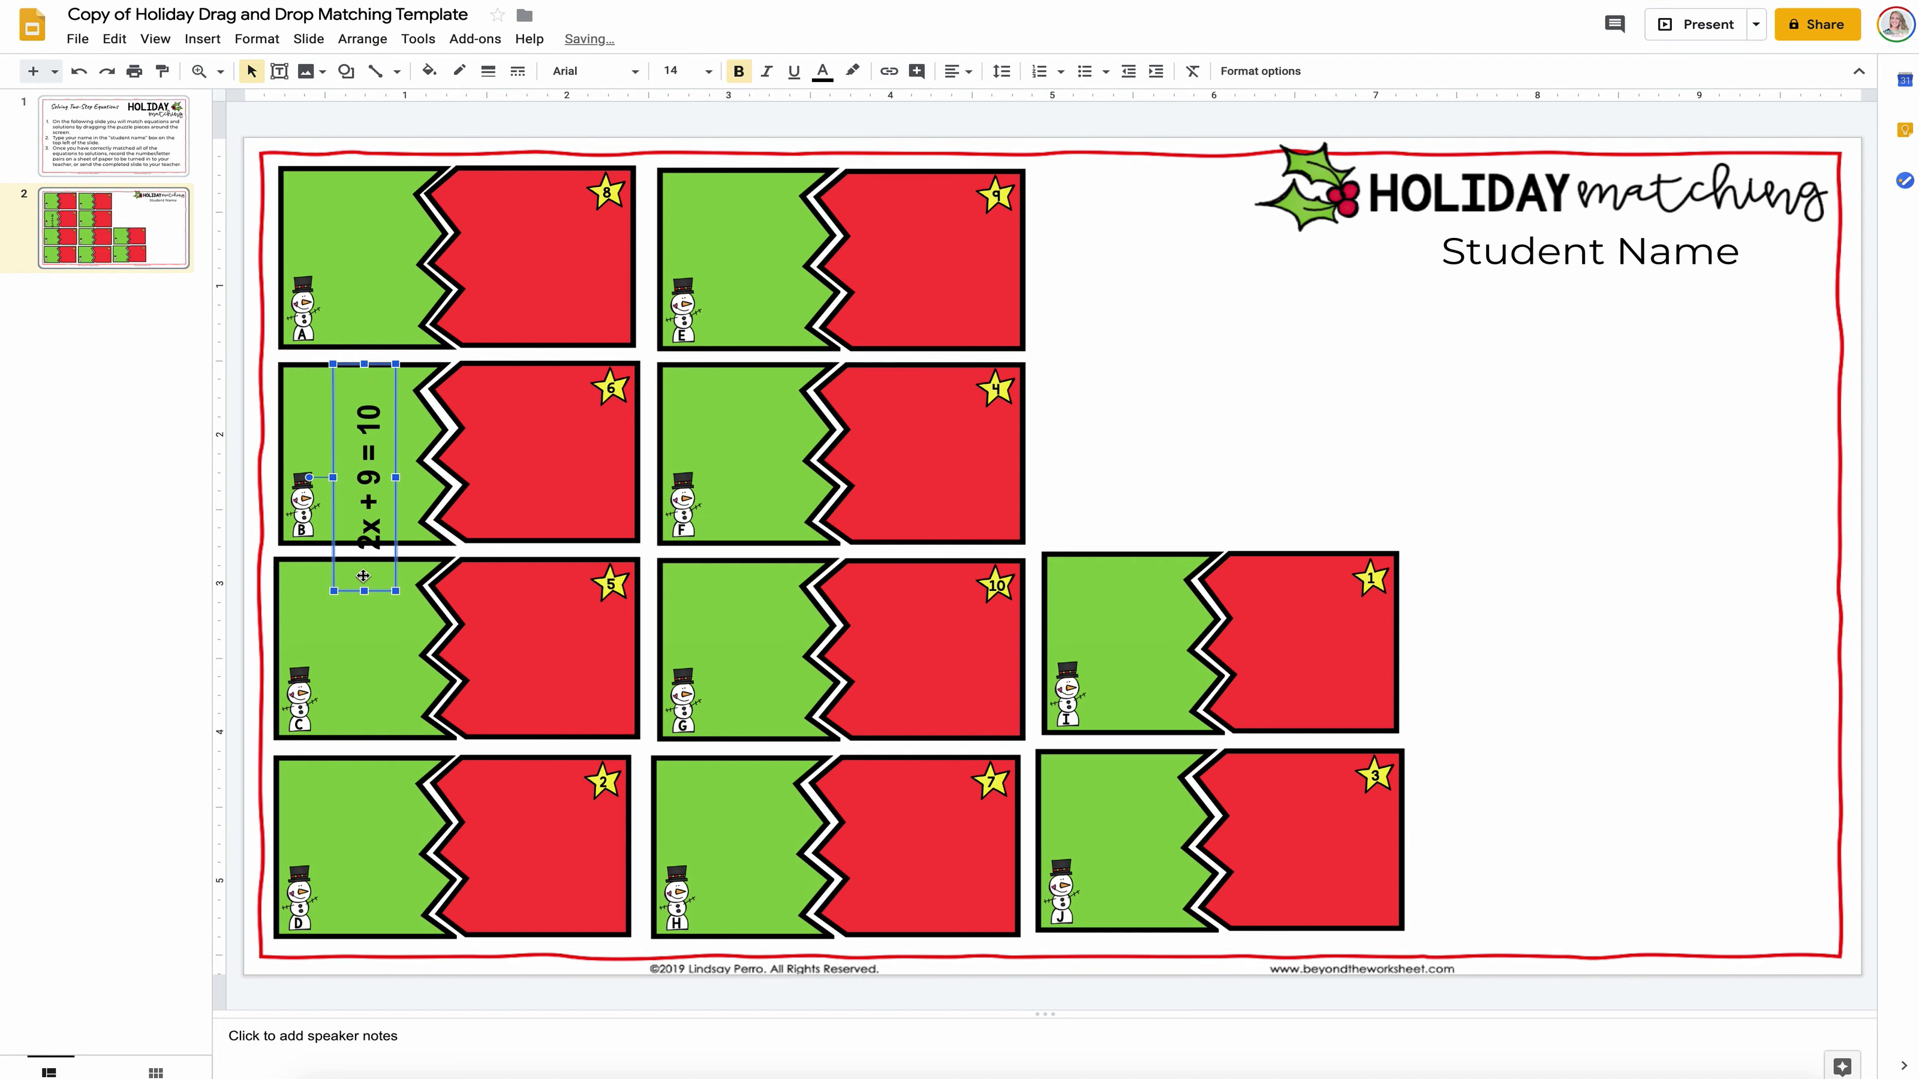
pyautogui.moveTo(364, 592); pyautogui.dragTo(364, 542)
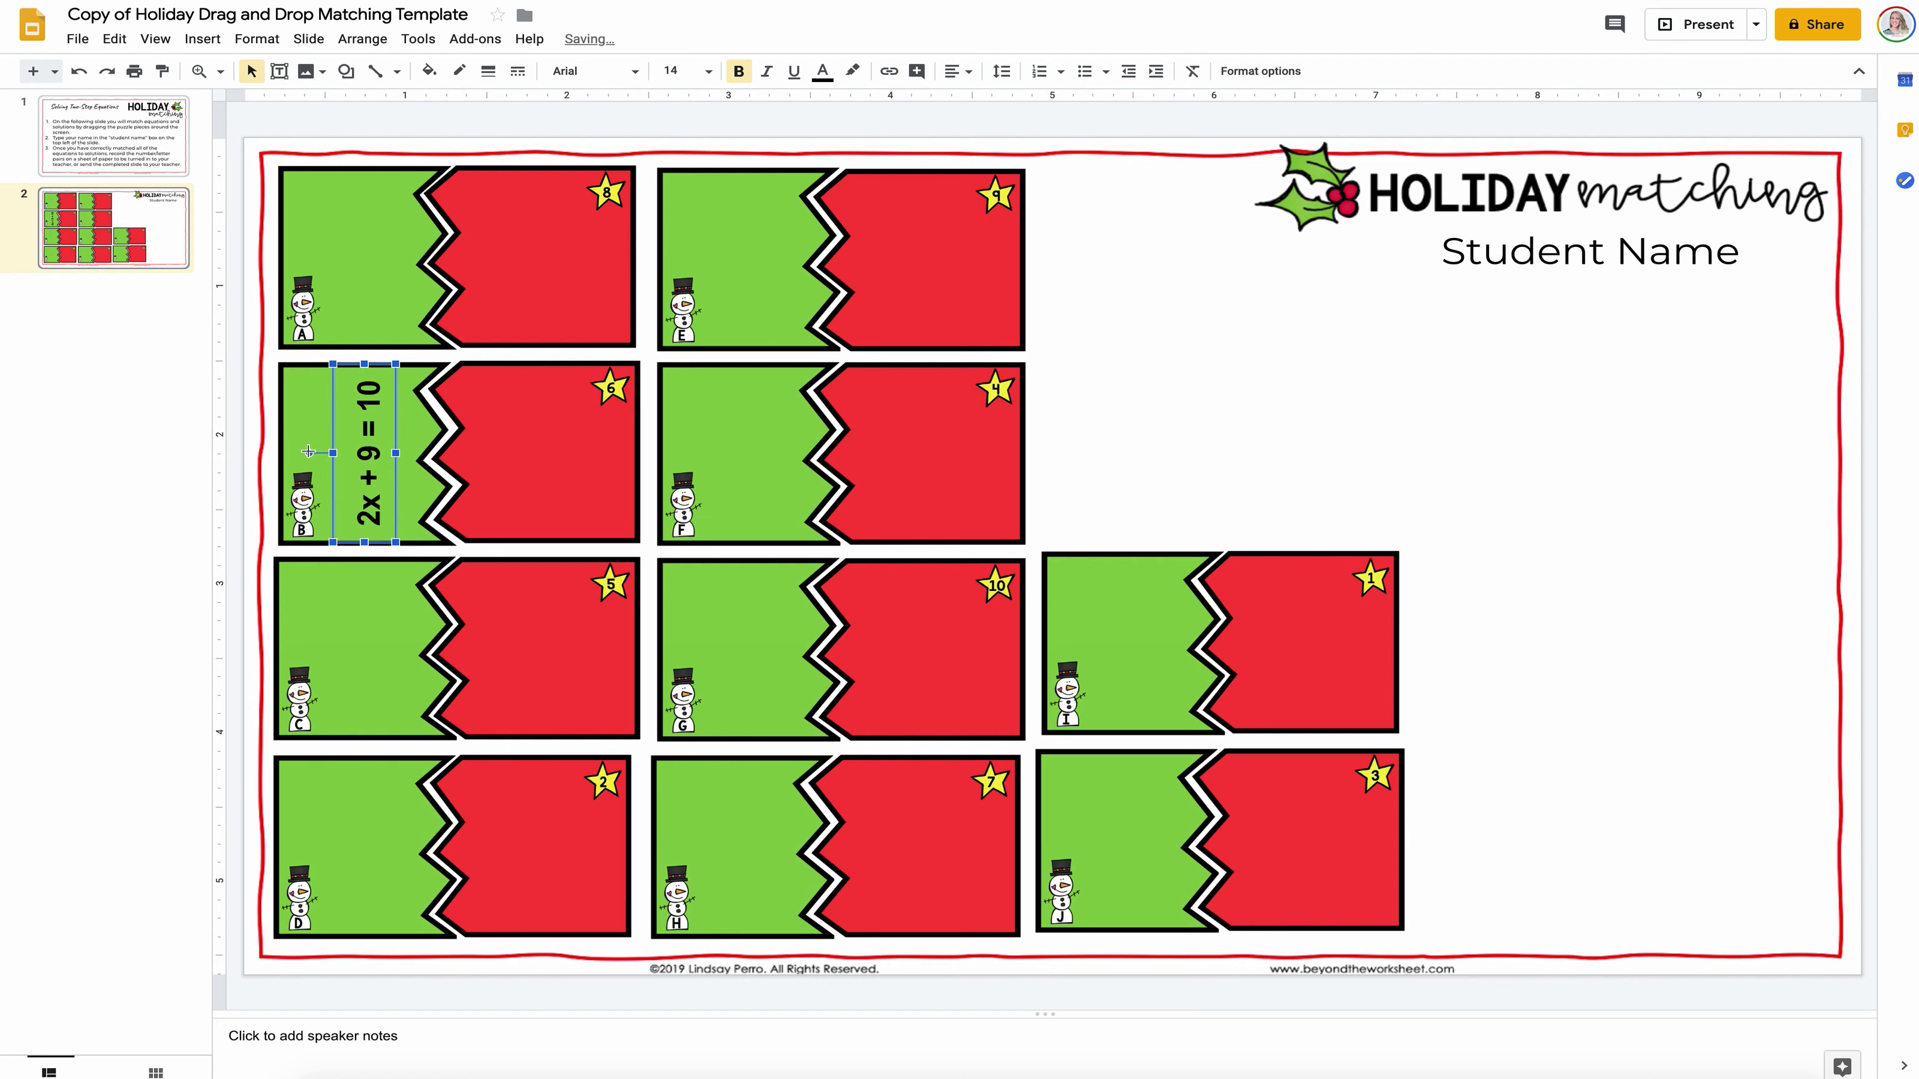
pyautogui.moveTo(309, 451); pyautogui.dragTo(365, 421)
pyautogui.click(709, 71)
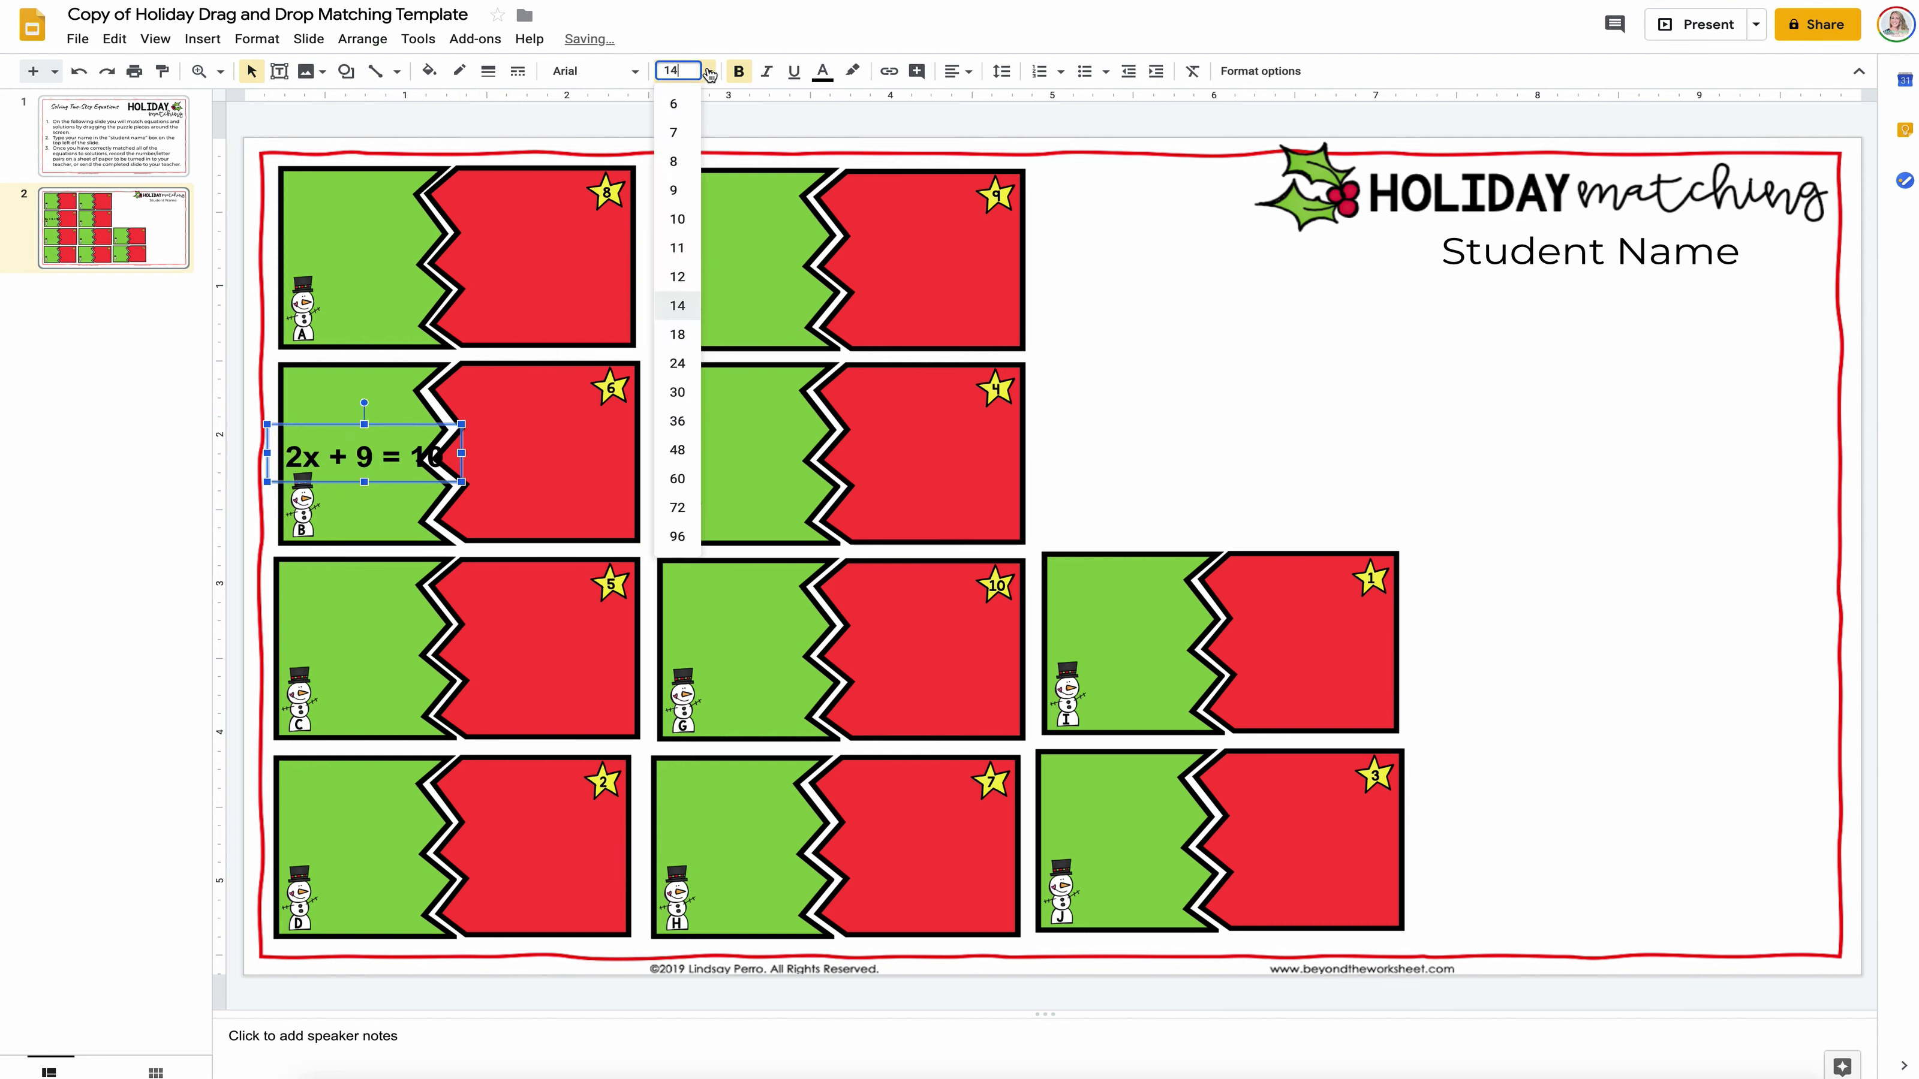
pyautogui.click(677, 277)
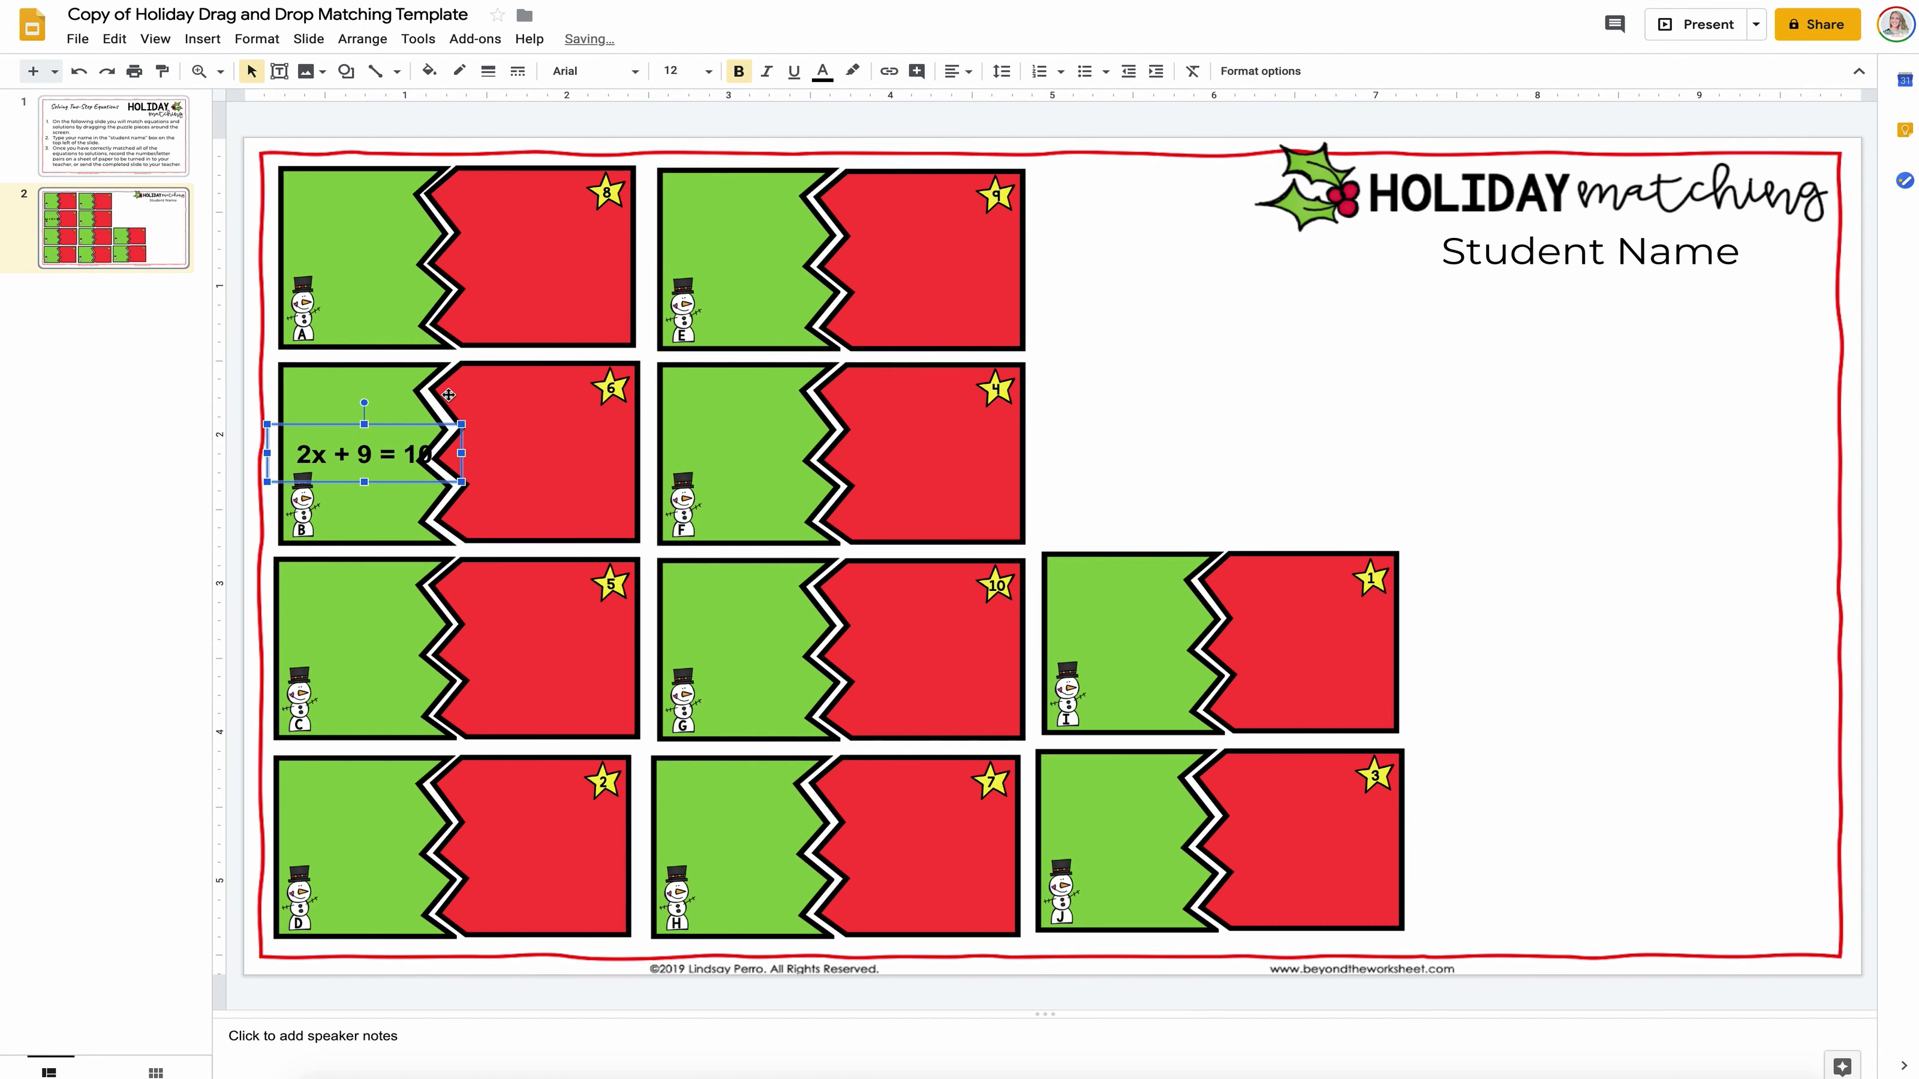
pyautogui.moveTo(436, 424); pyautogui.dragTo(439, 397)
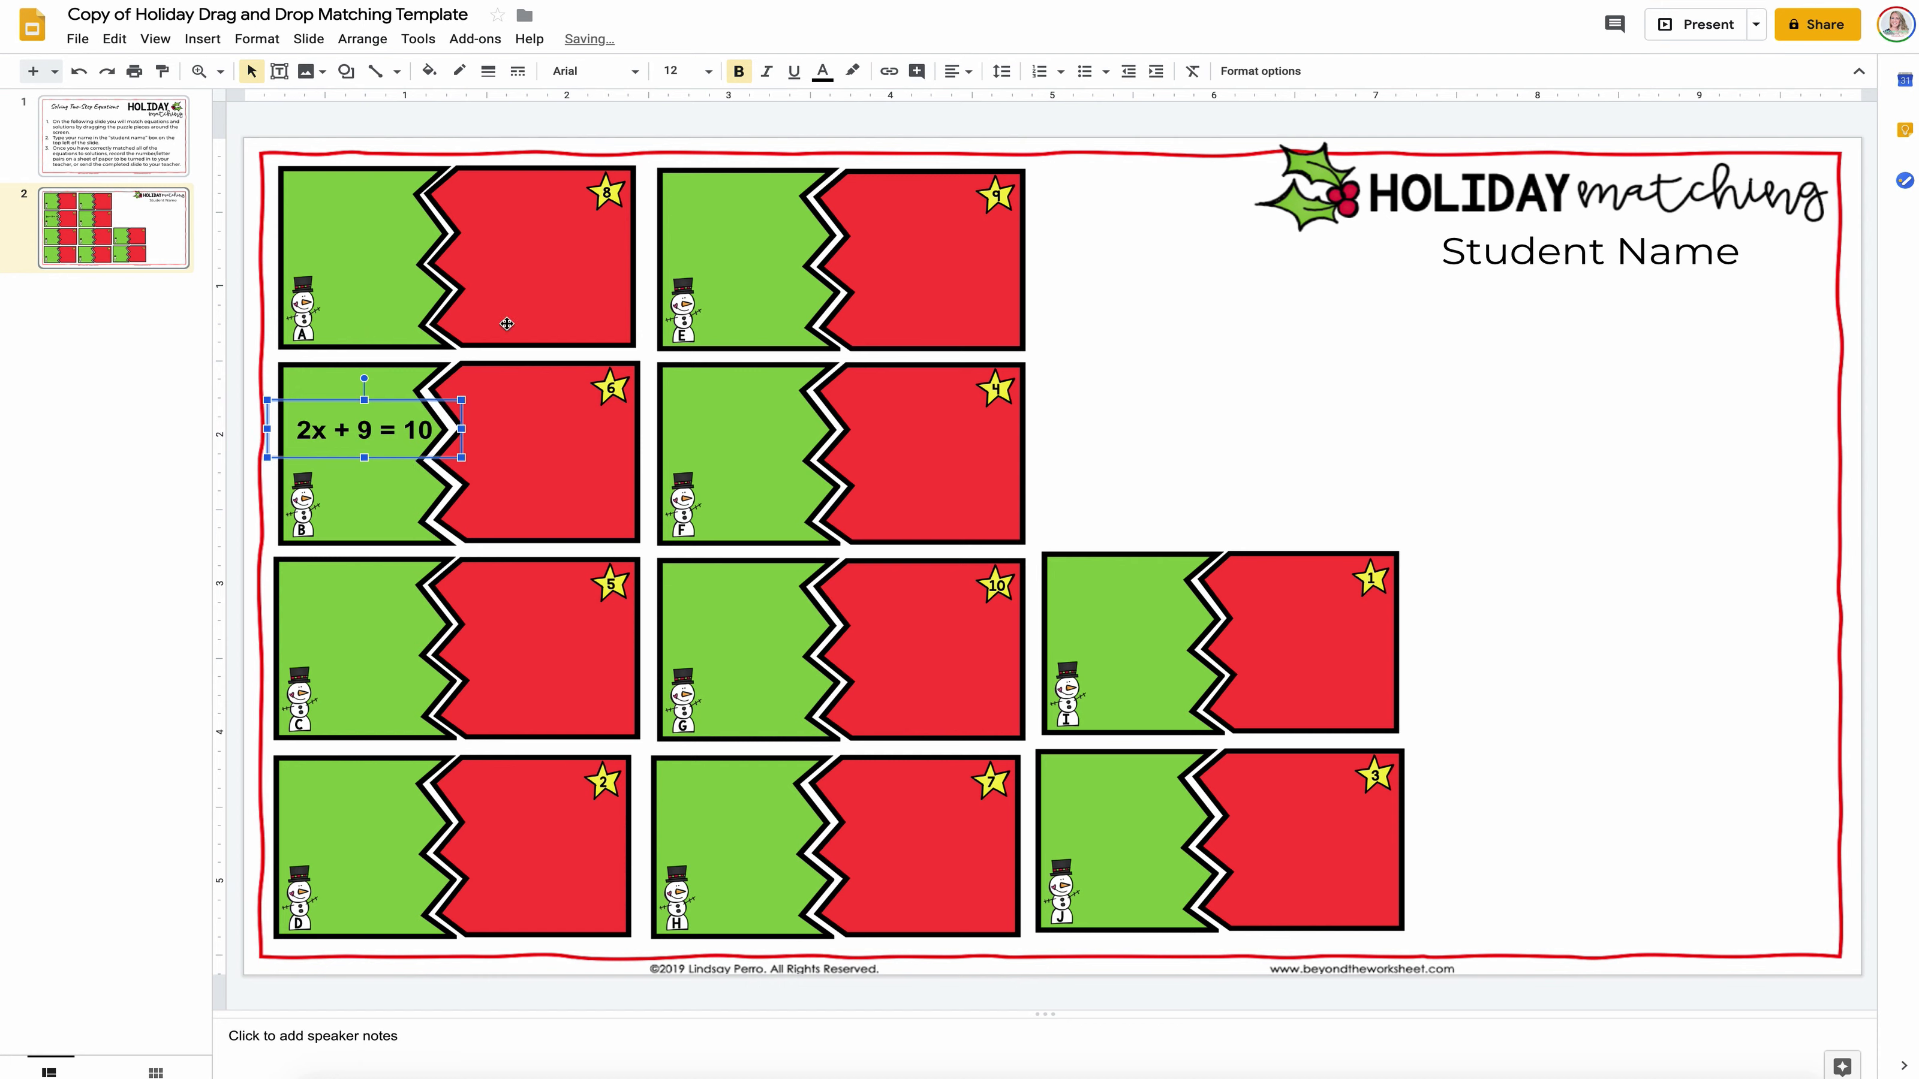
# Step: Make the equation text black
pyautogui.click(823, 72)
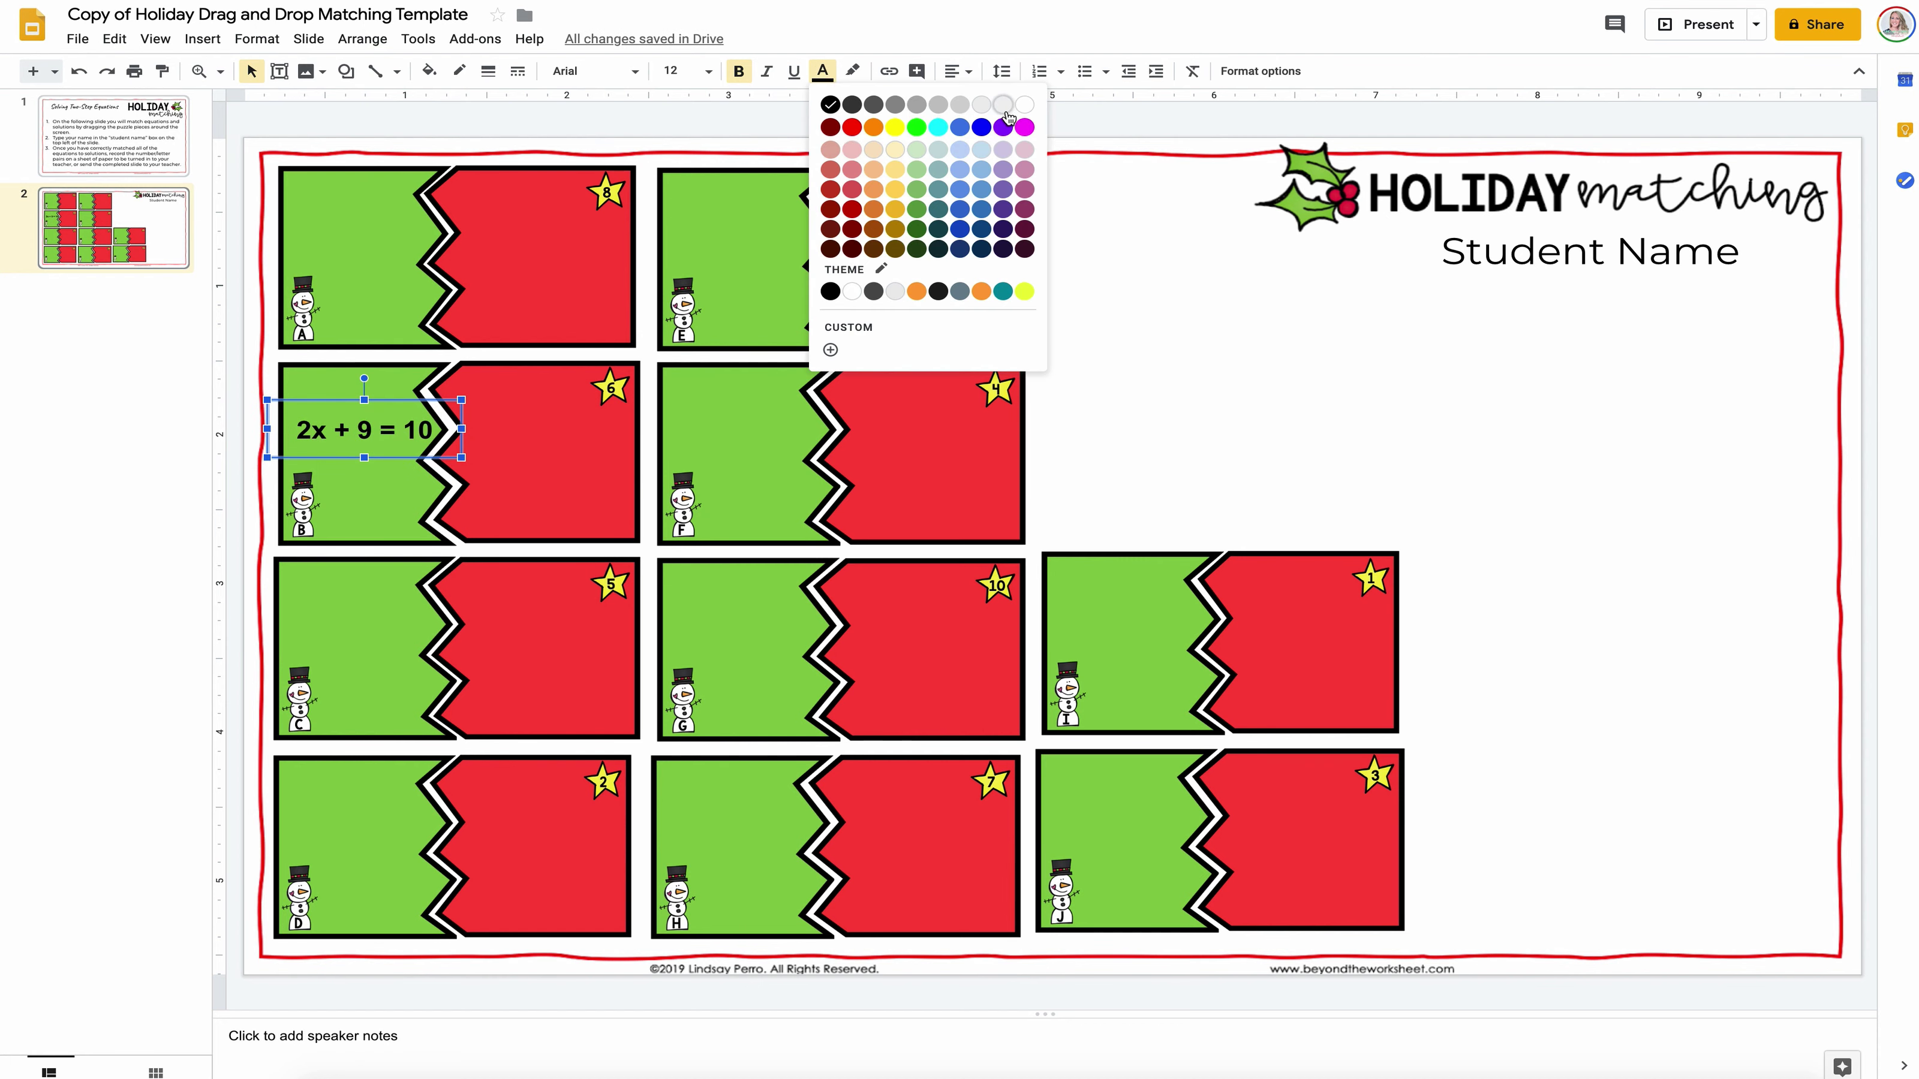
pyautogui.click(1024, 105)
pyautogui.click(371, 380)
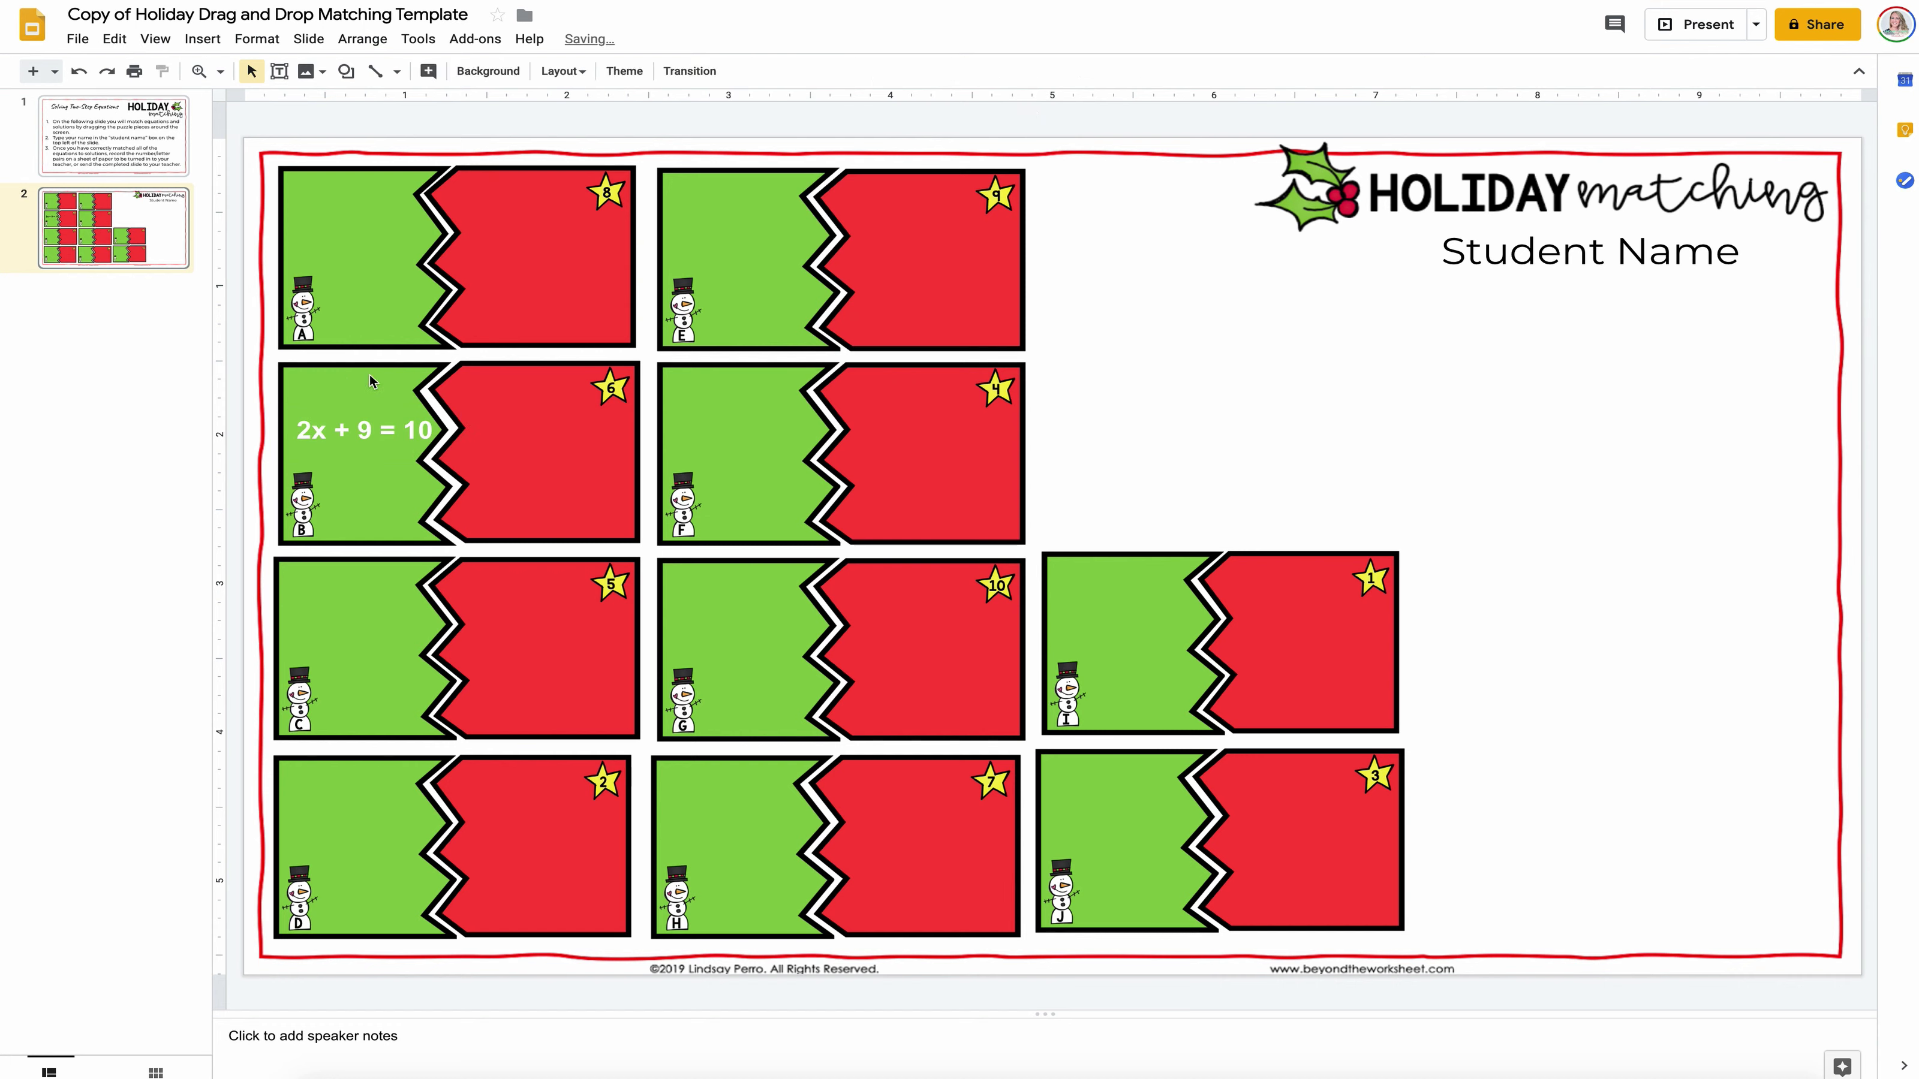
pyautogui.click(375, 435)
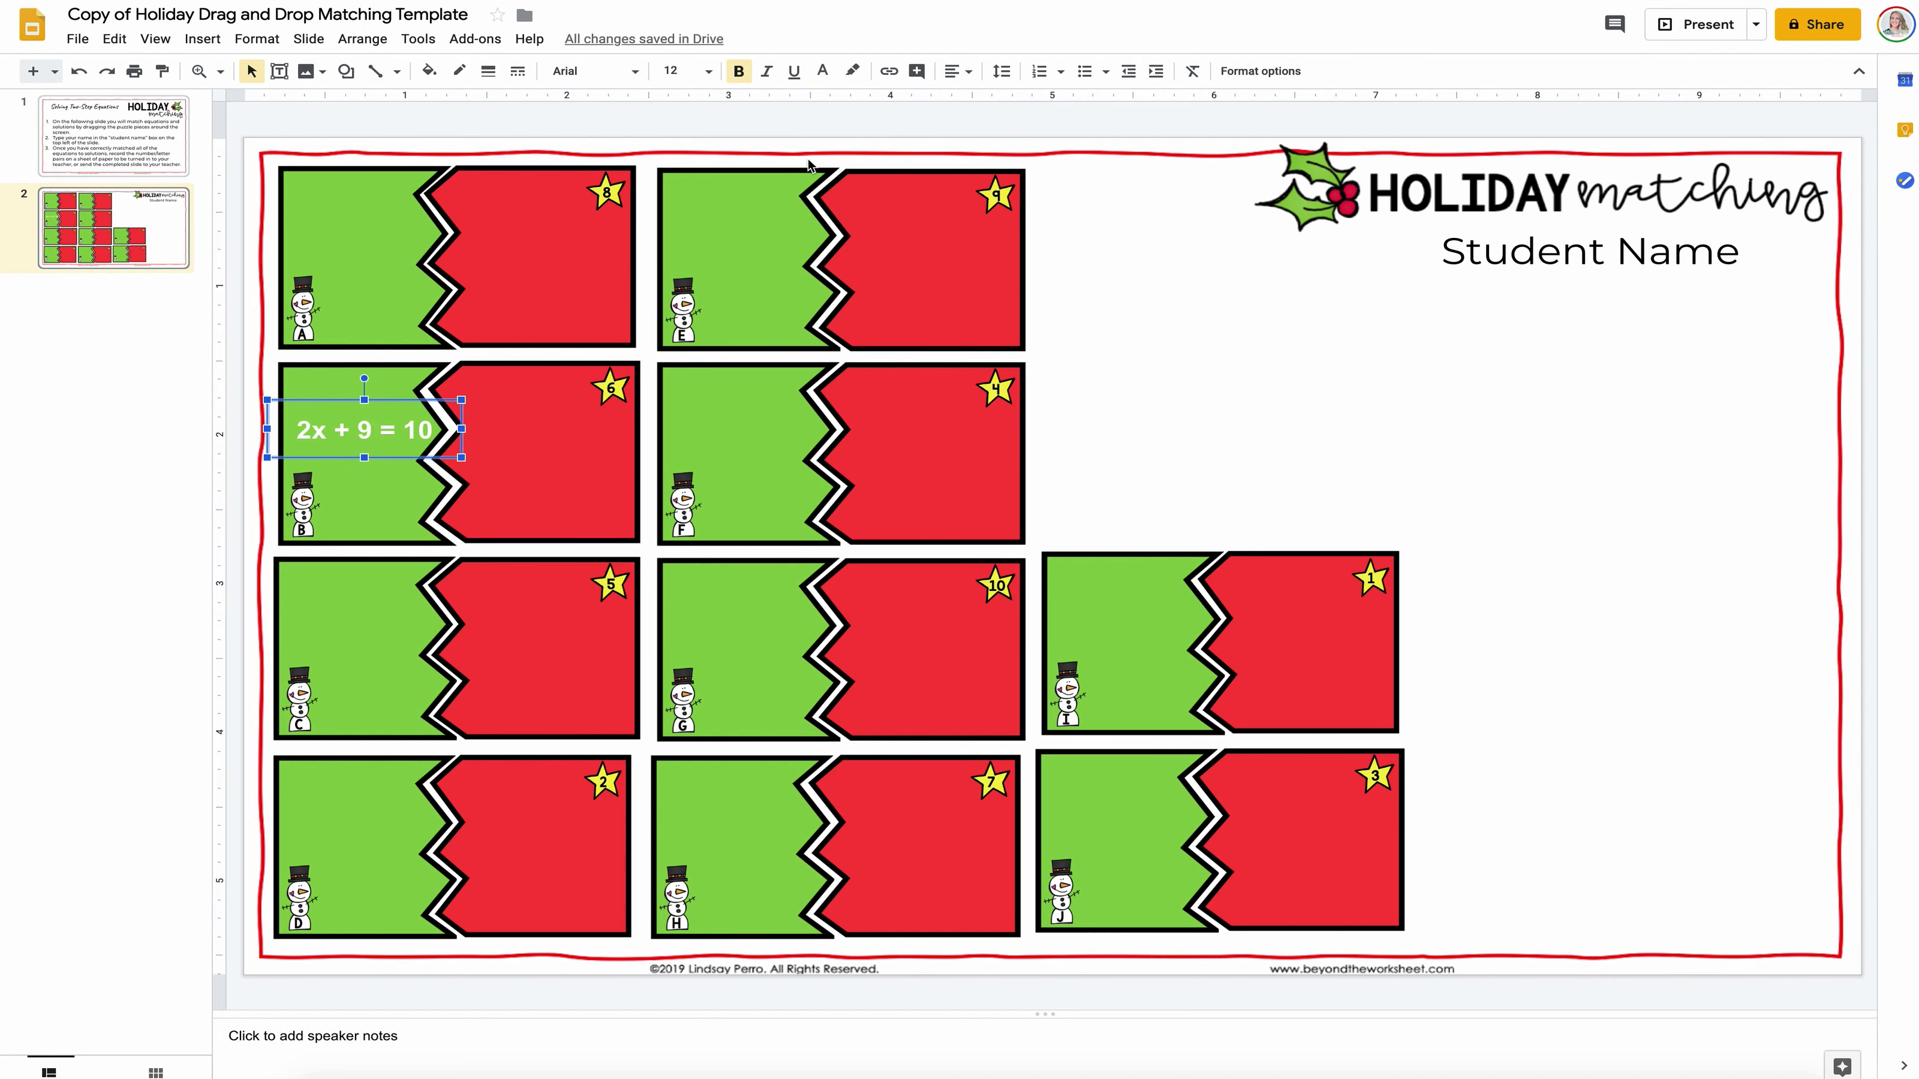
pyautogui.click(822, 72)
pyautogui.click(837, 105)
# Step: Copy the equation box onto red piece 6 and retype it as 'x = 1/2'
pyautogui.moveTo(401, 406); pyautogui.dragTo(584, 424)
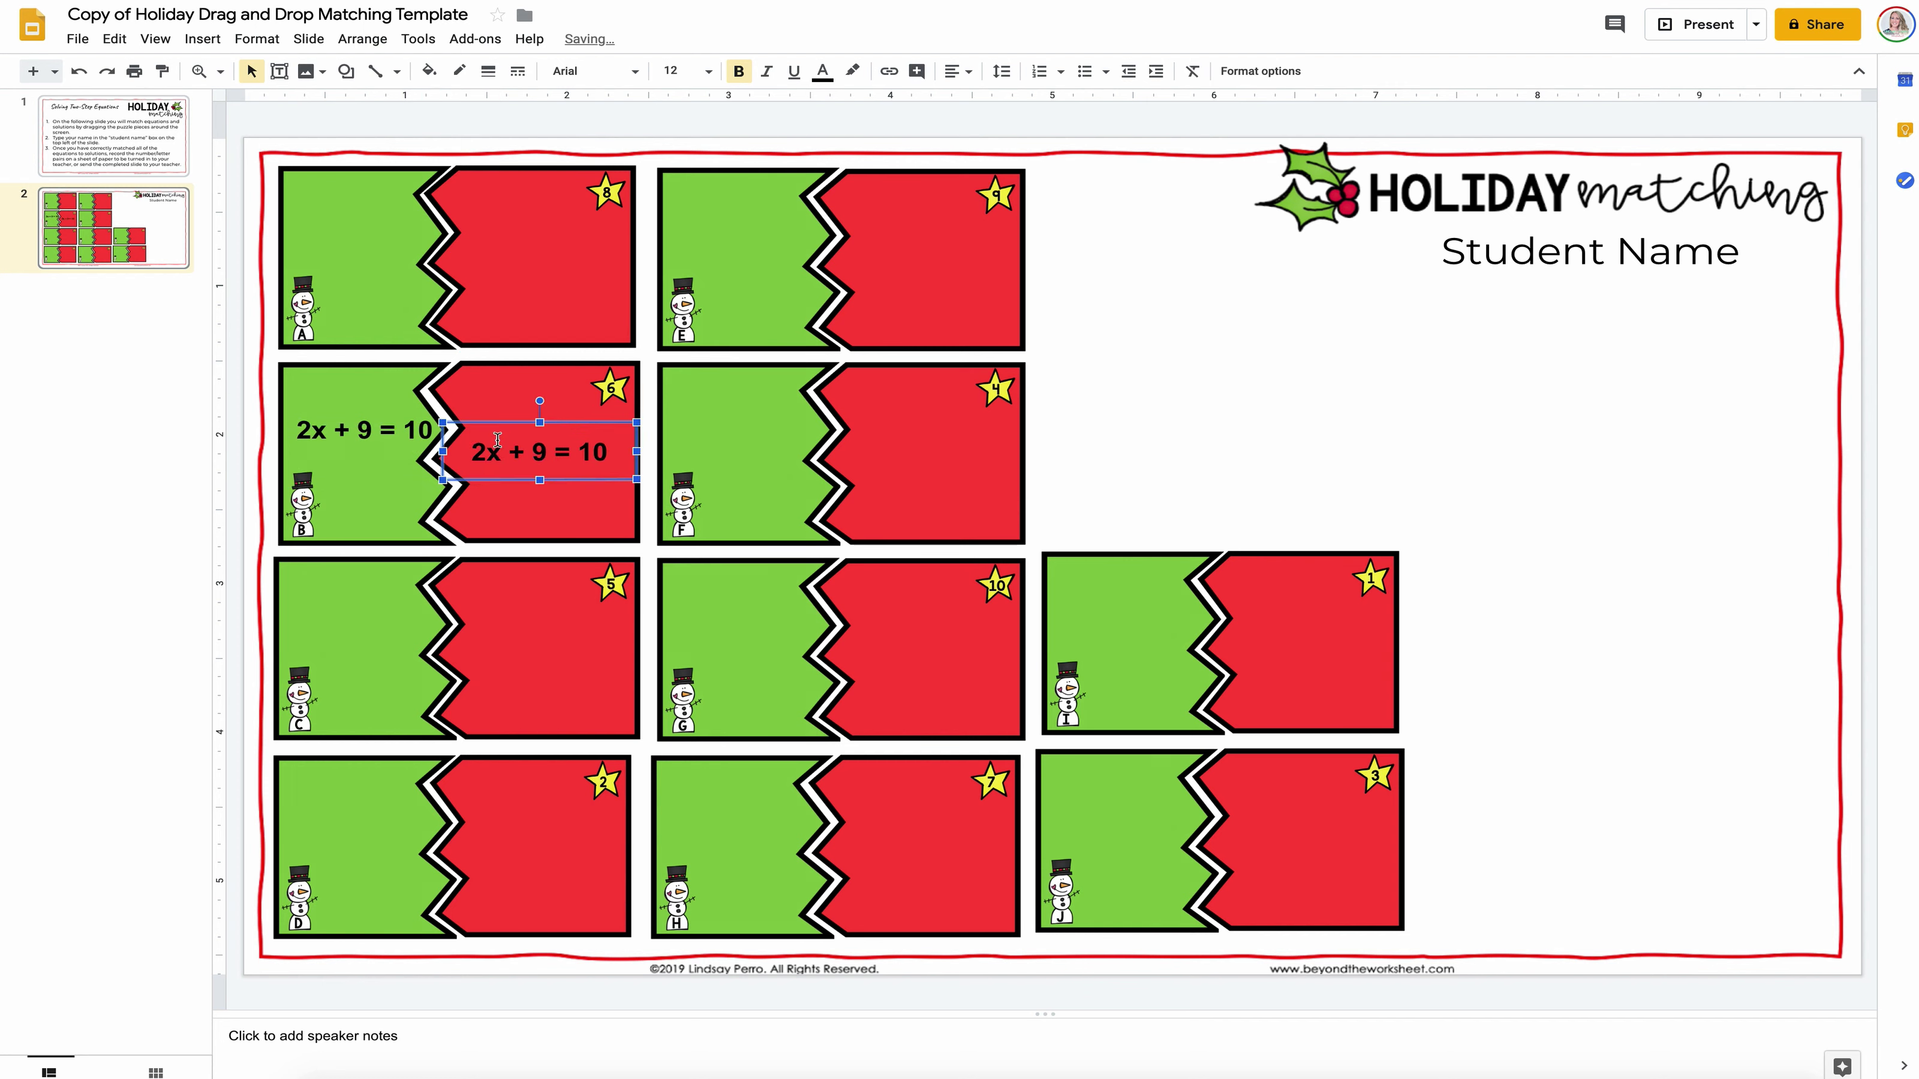
pyautogui.moveTo(471, 453); pyautogui.dragTo(610, 458)
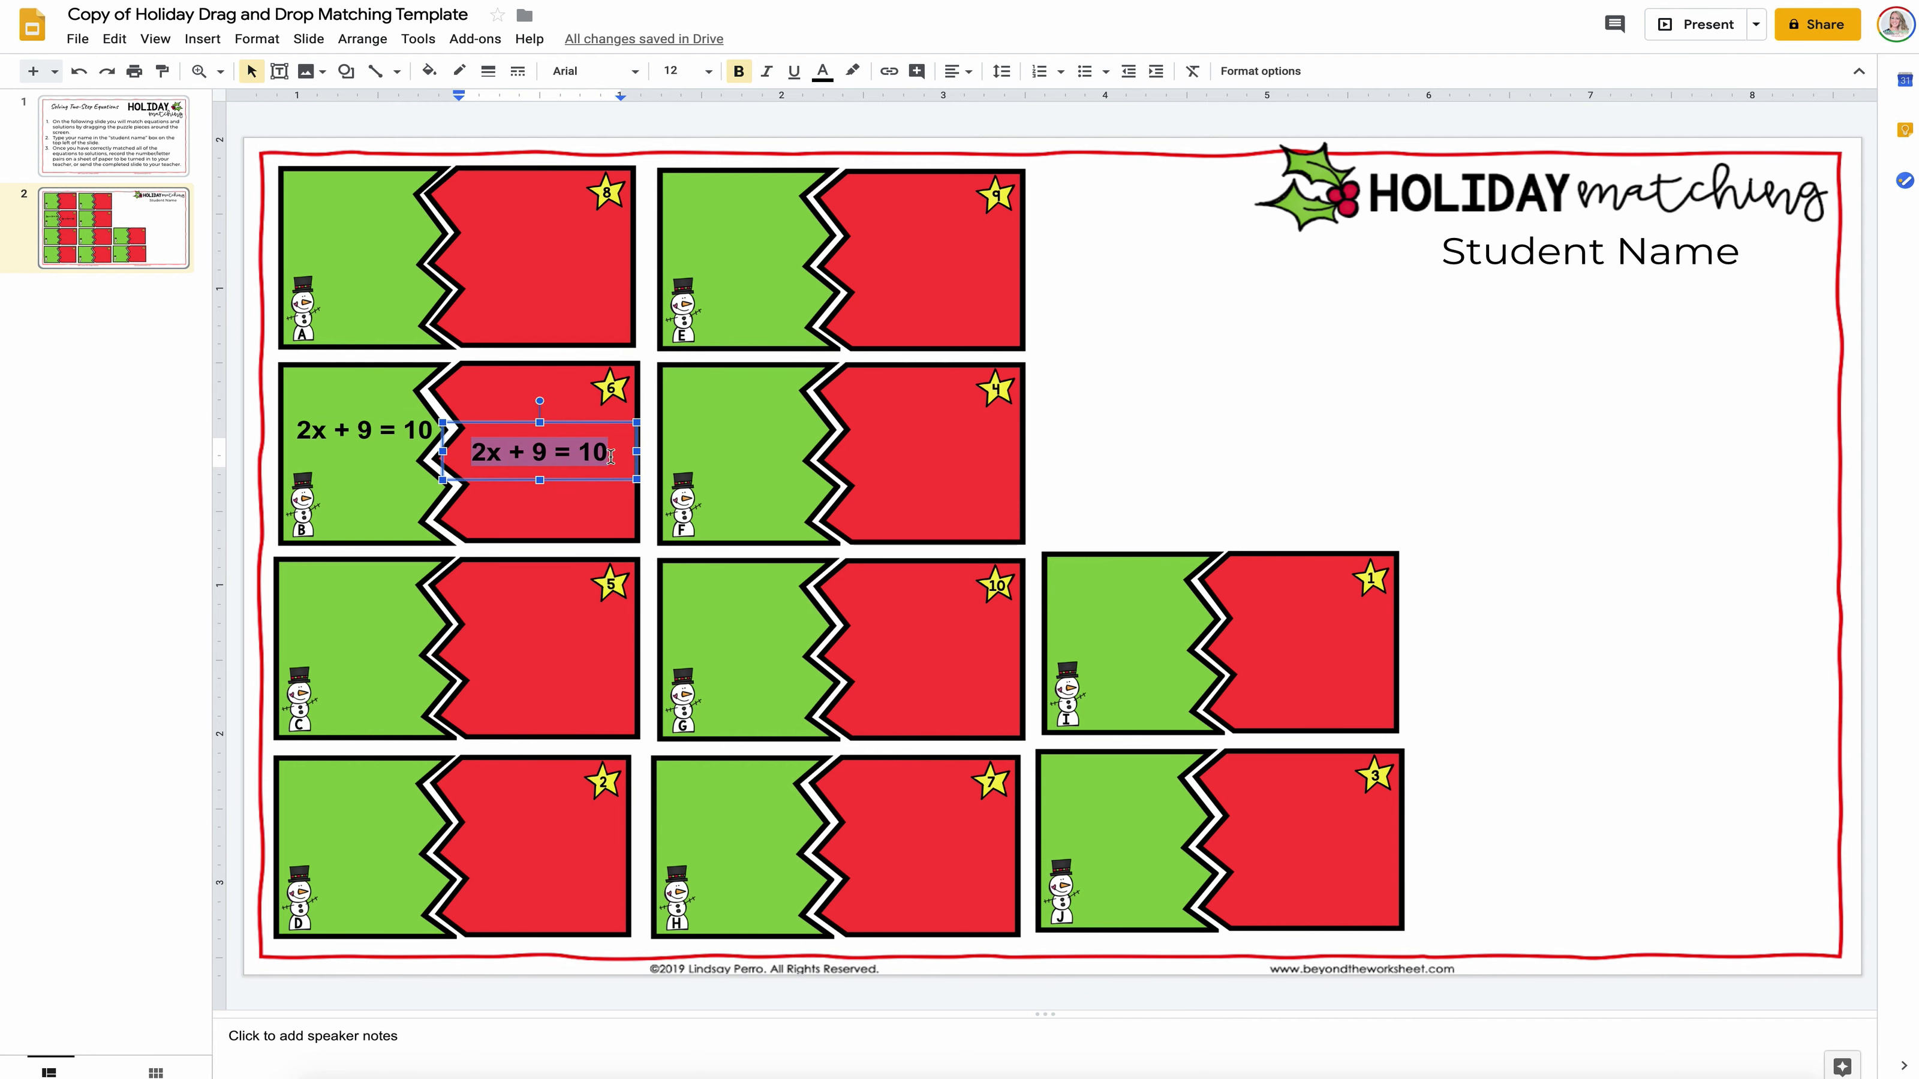
pyautogui.write('X = 1/2')
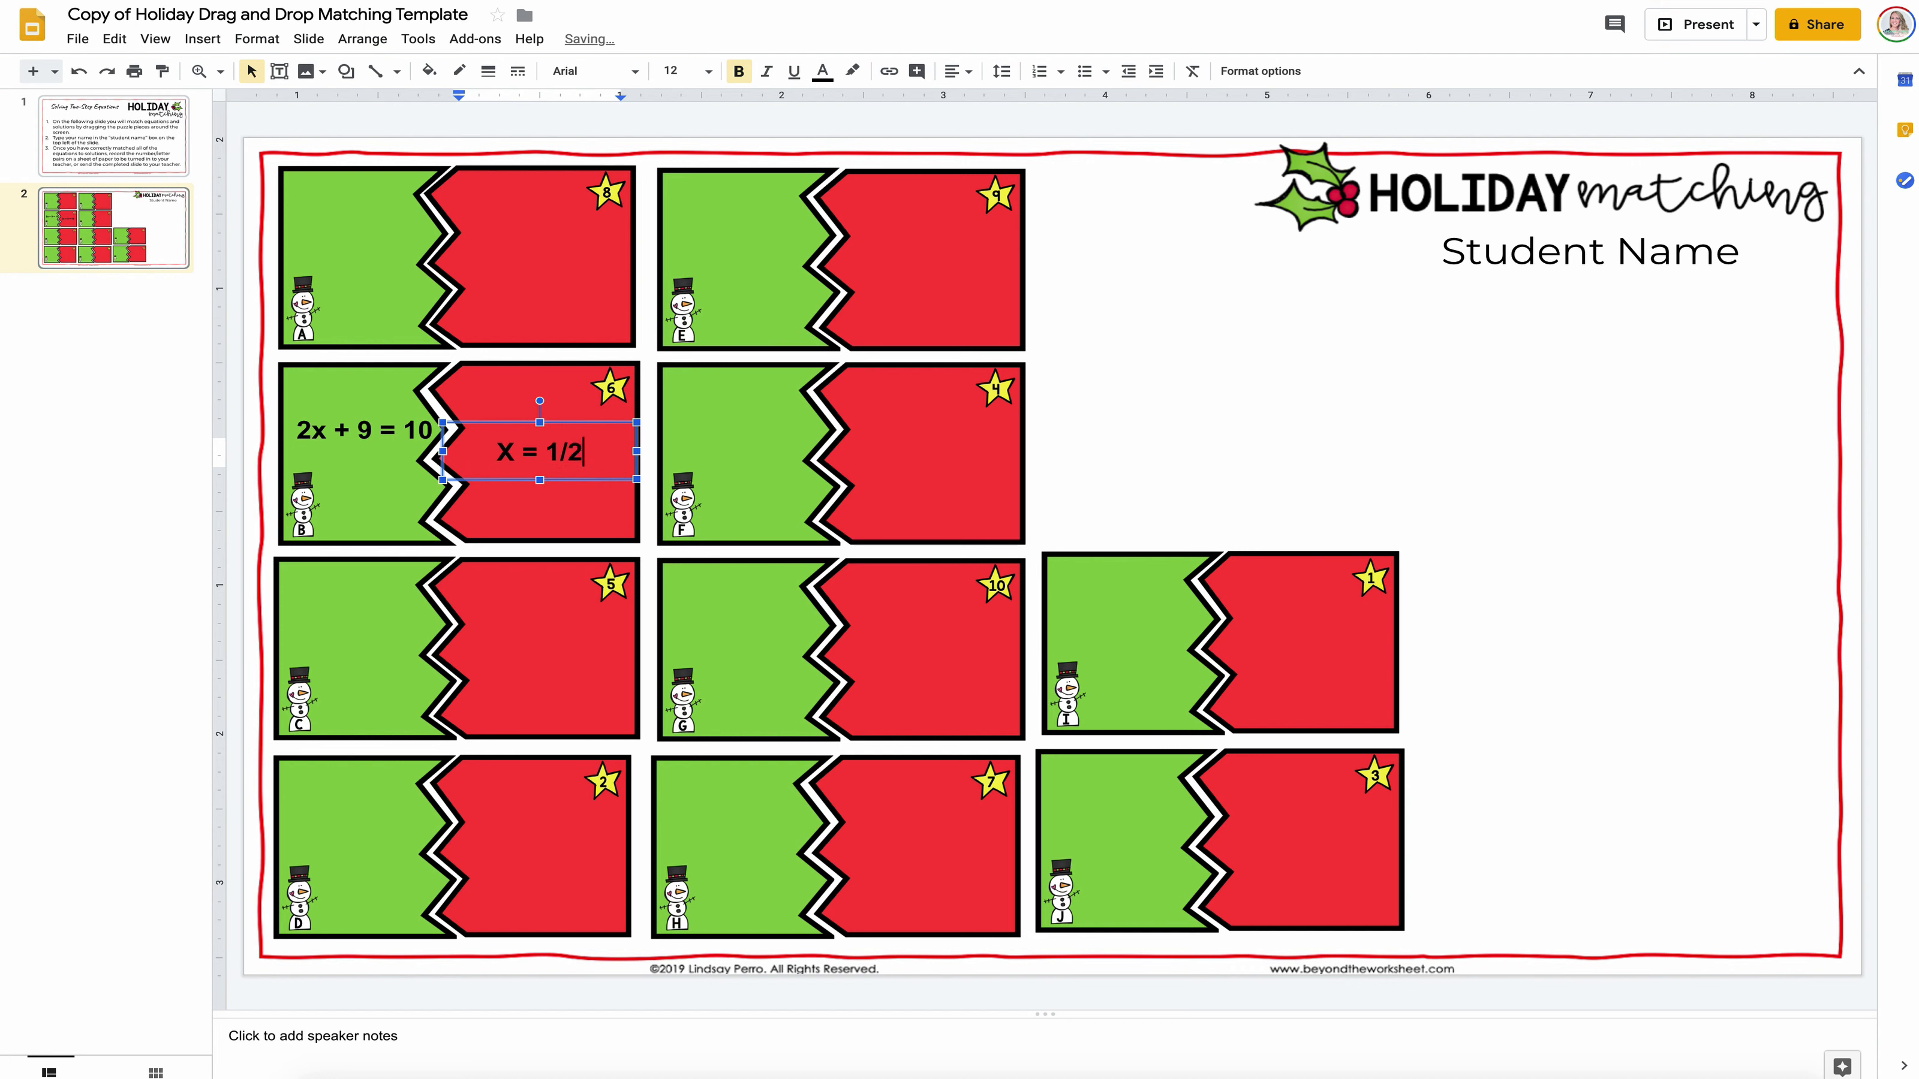
pyautogui.doubleClick(505, 451)
pyautogui.write('x')
pyautogui.click(568, 420)
pyautogui.moveTo(568, 417); pyautogui.dragTo(568, 417)
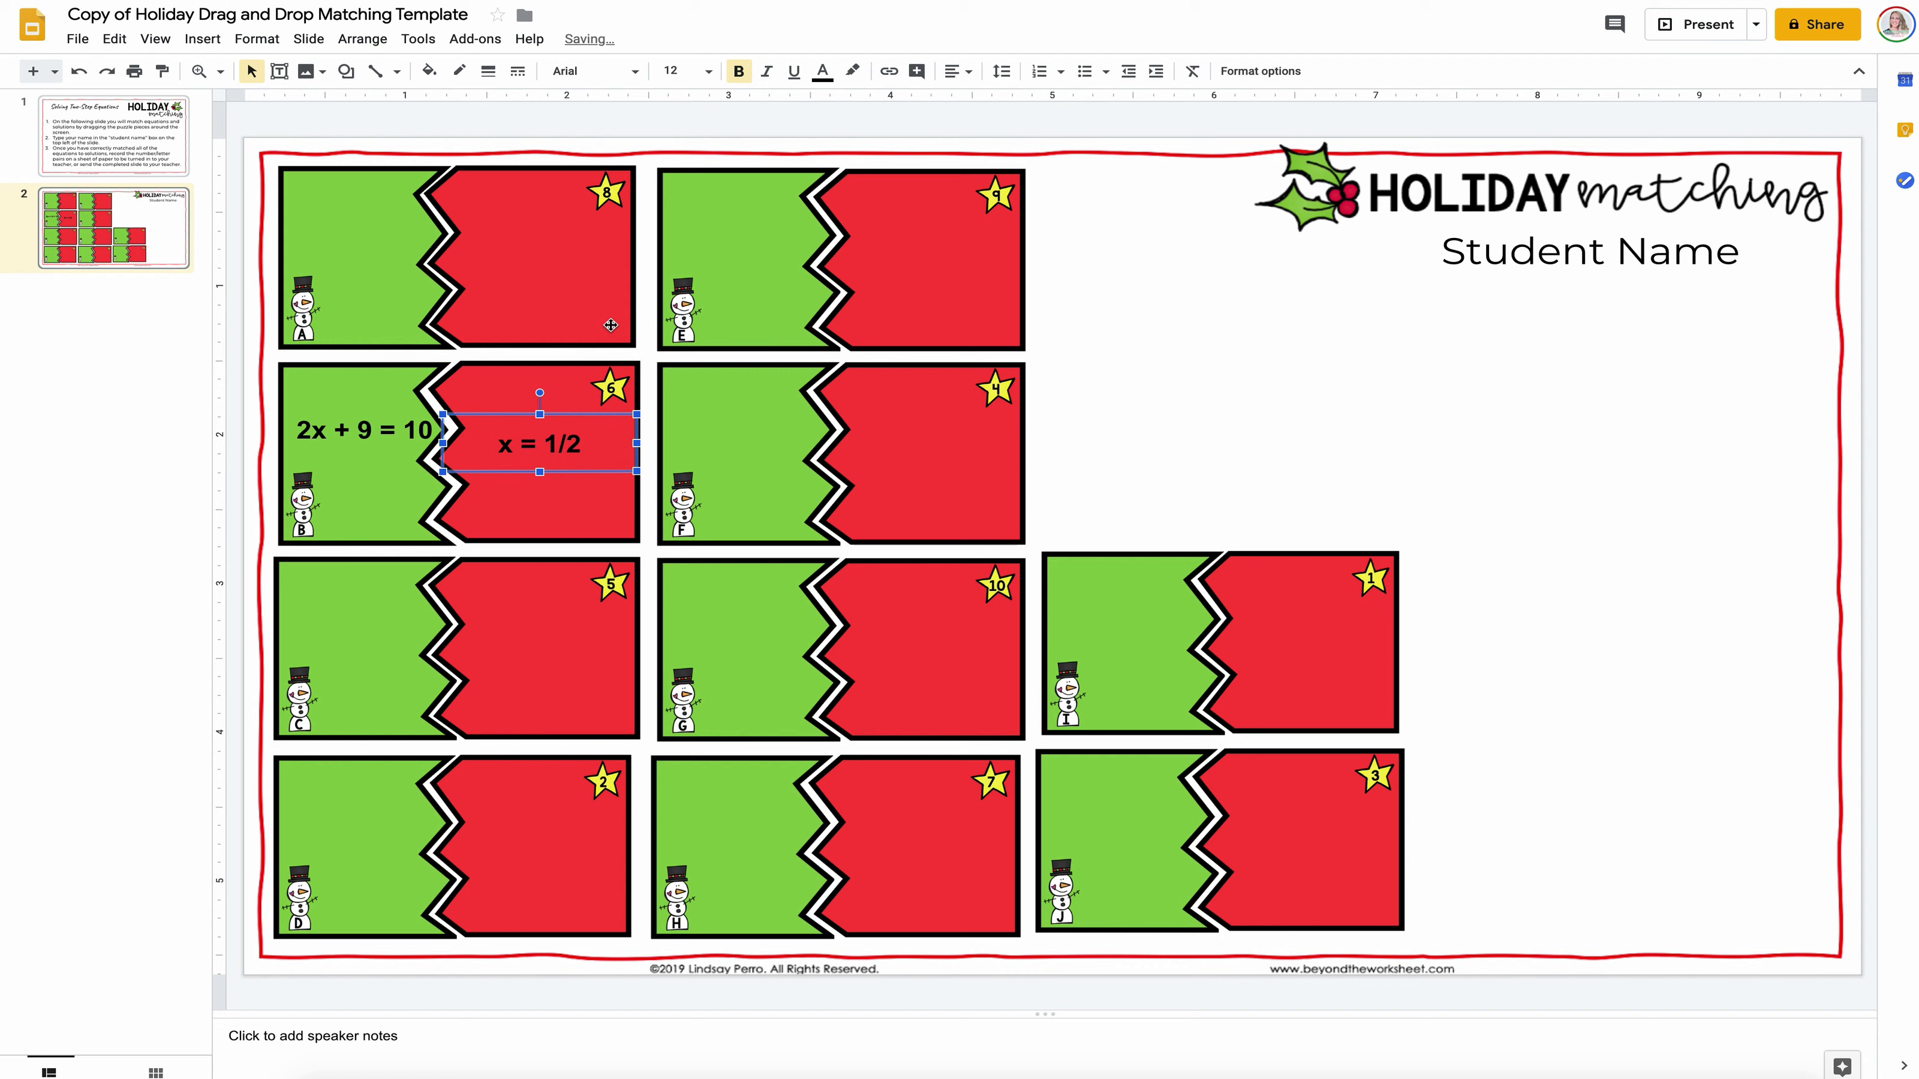
# Step: Make the x = 1/2 text white
pyautogui.click(823, 71)
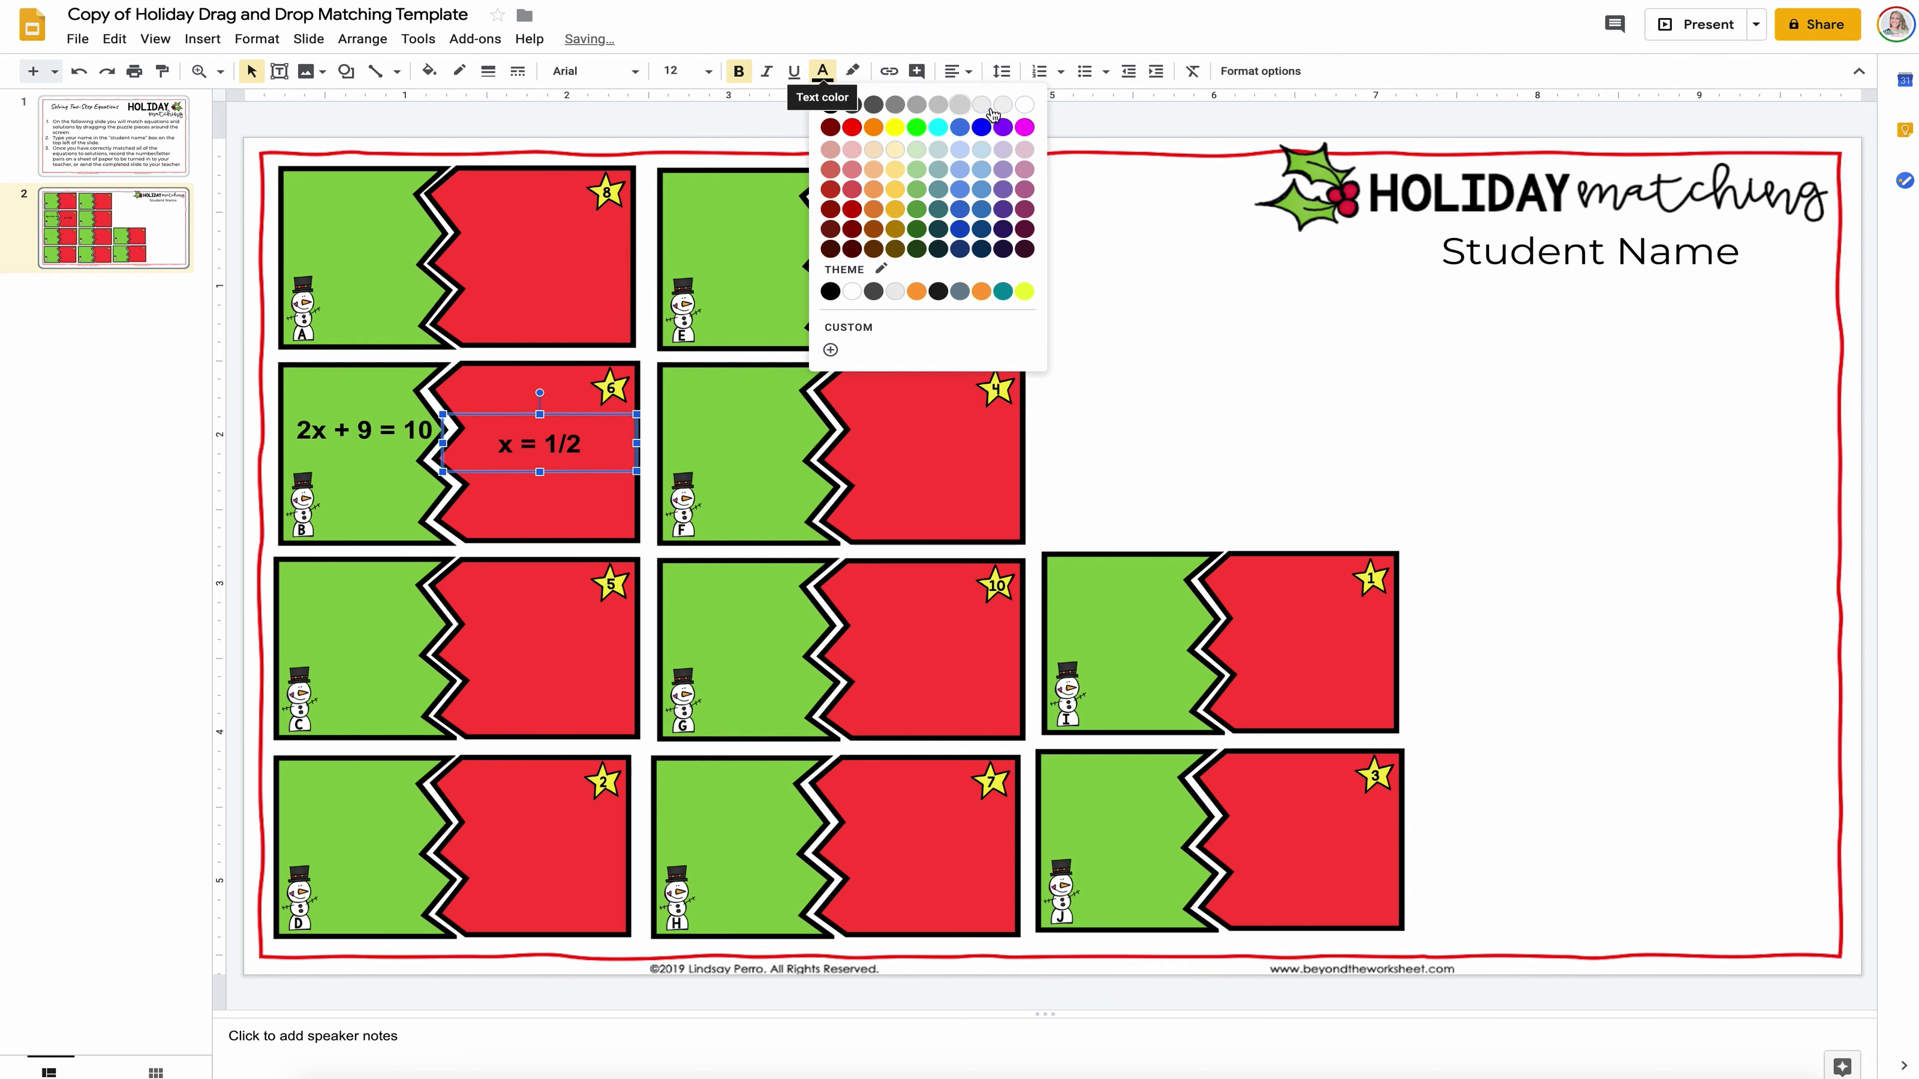
pyautogui.click(1025, 106)
pyautogui.click(1133, 361)
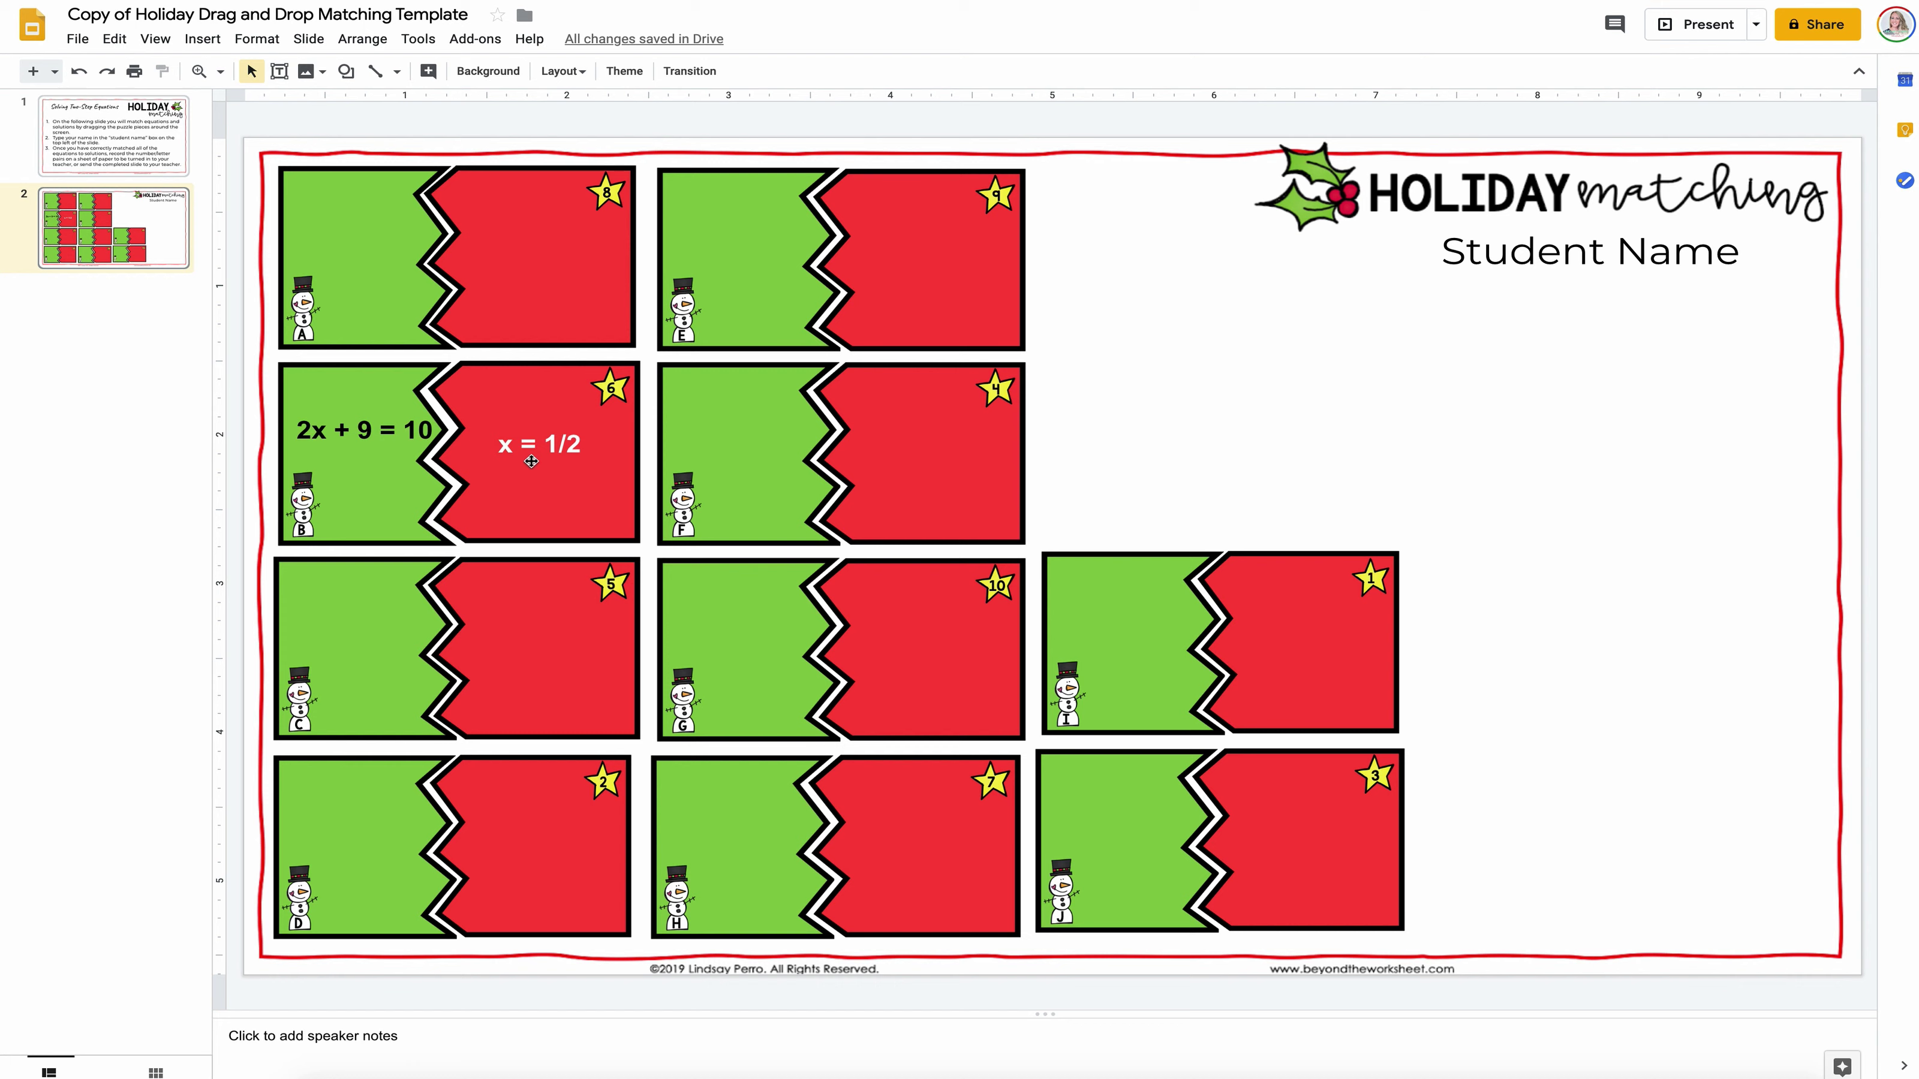
# Step: Group red piece 6 with its x = 1/2 text and move it to the right side
pyautogui.click(550, 433)
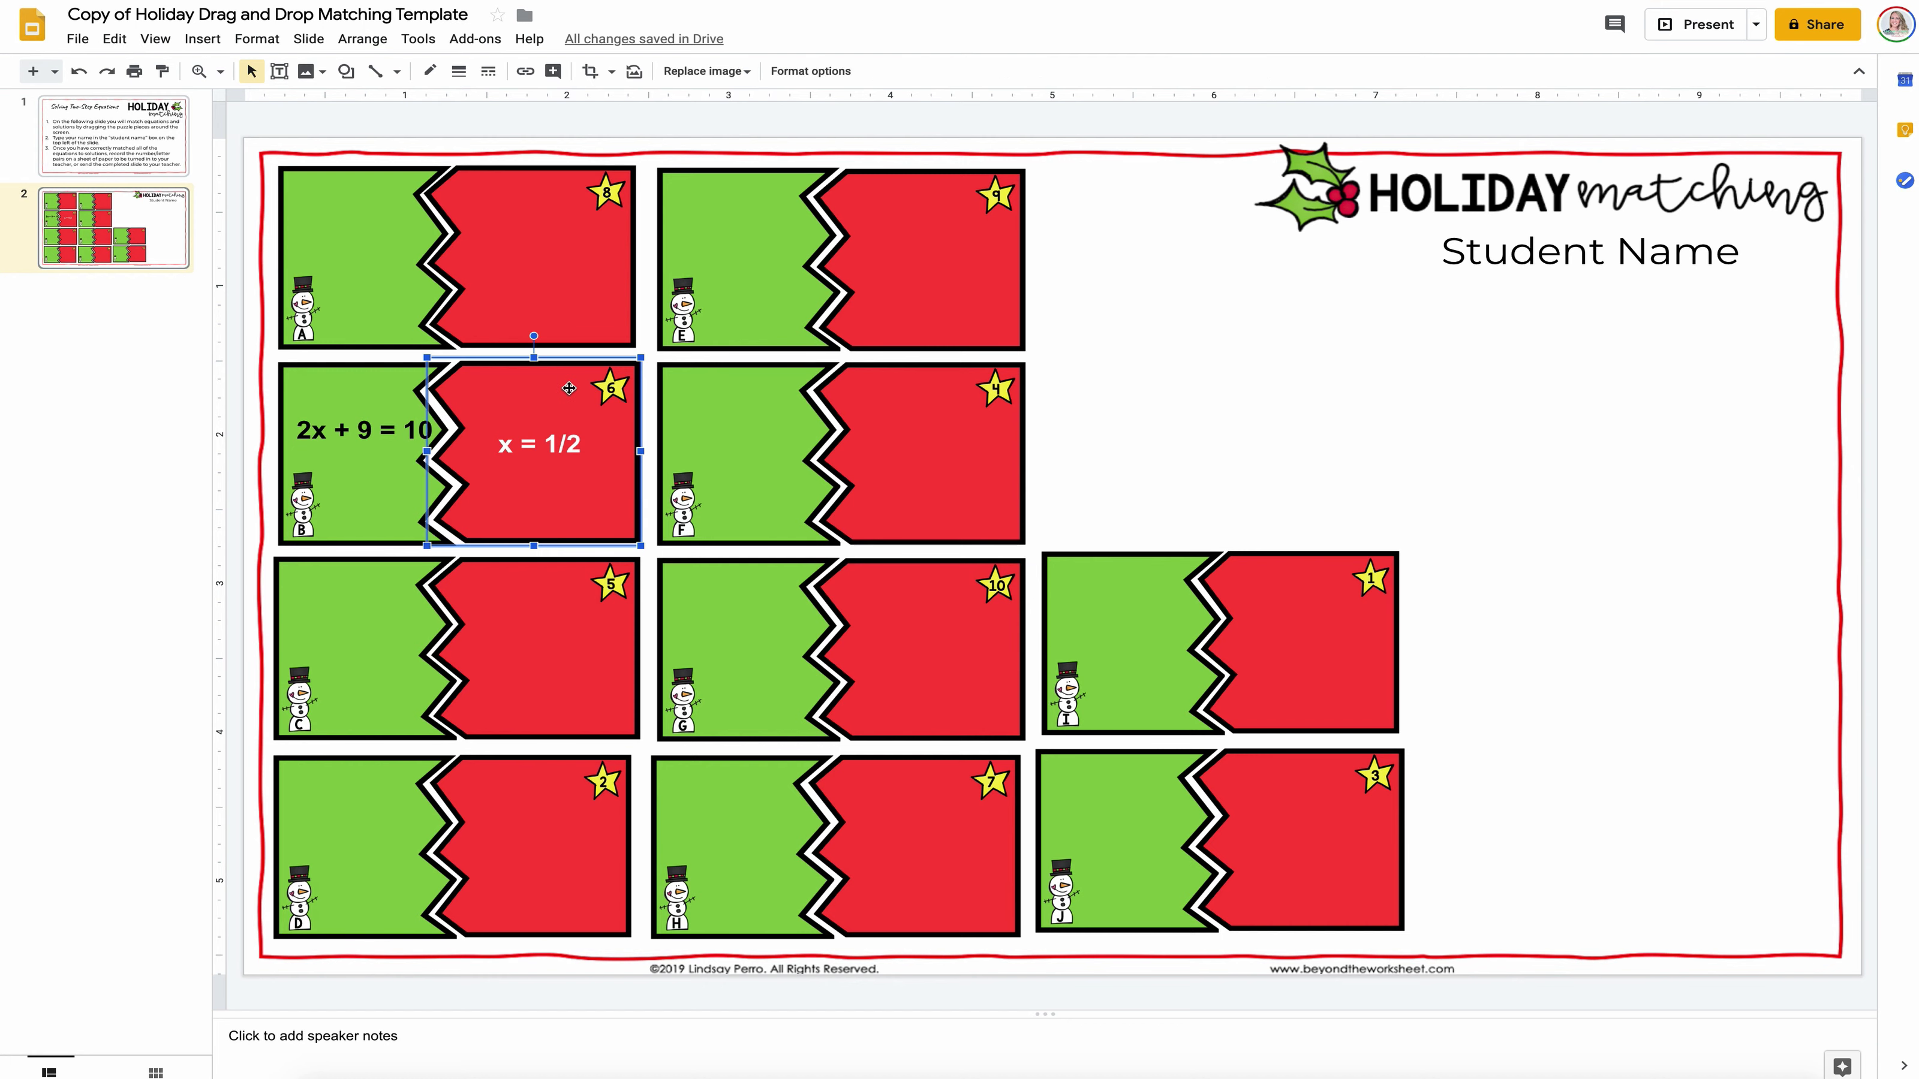
pyautogui.click(568, 391)
pyautogui.moveTo(558, 409); pyautogui.dragTo(770, 374)
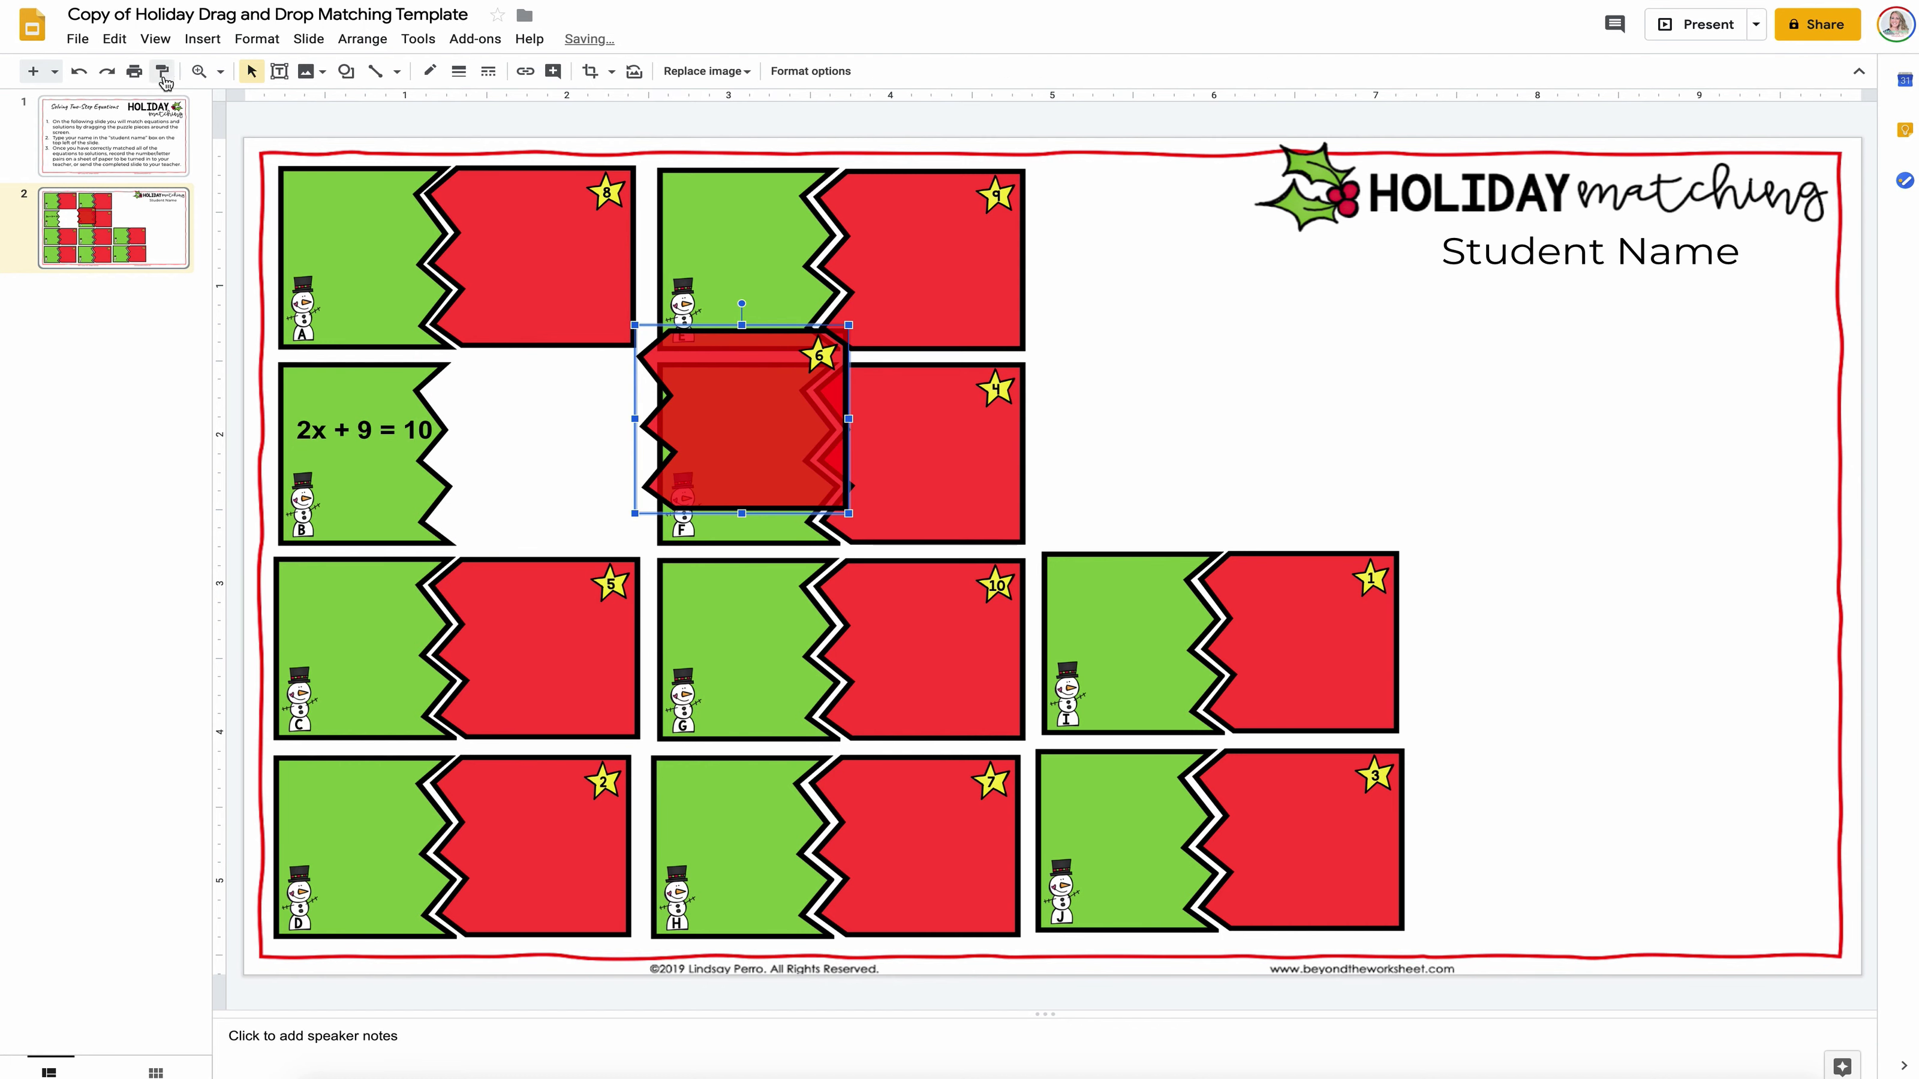
pyautogui.click(79, 71)
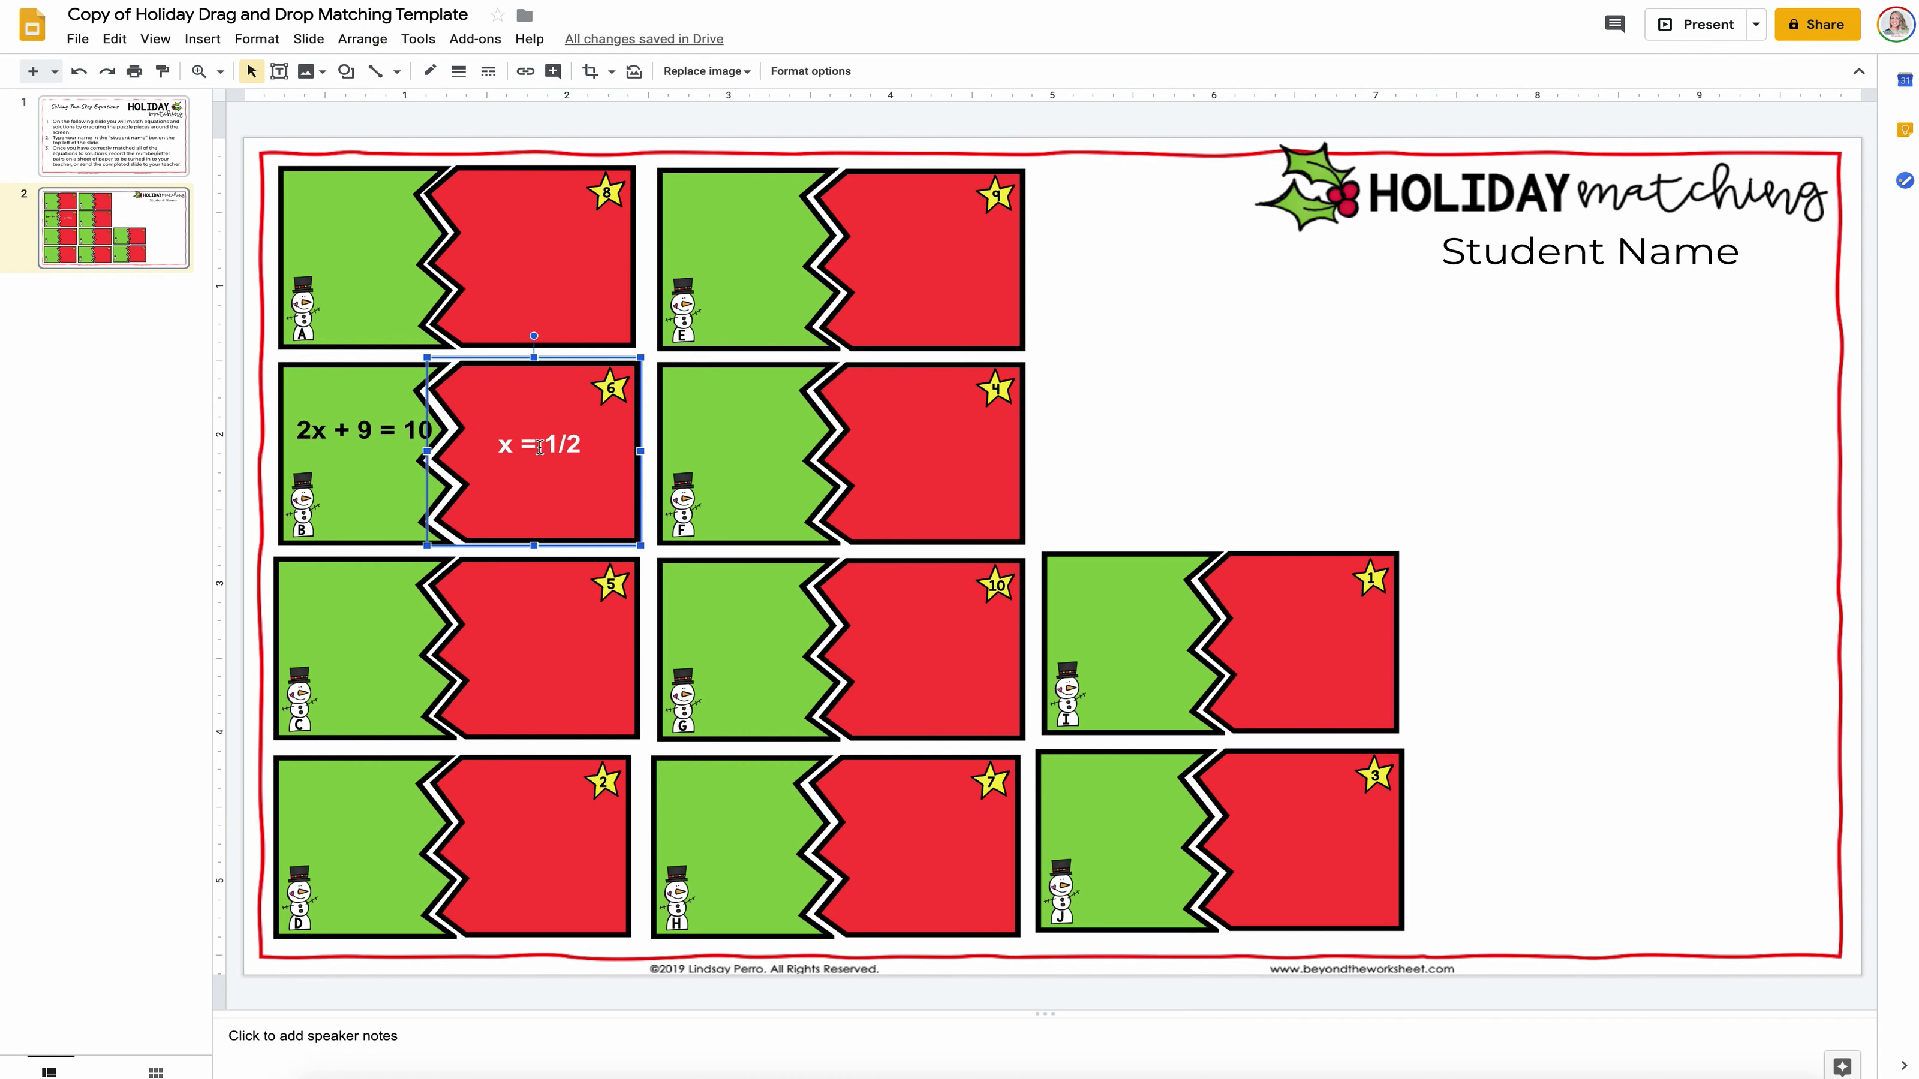
pyautogui.click(550, 446)
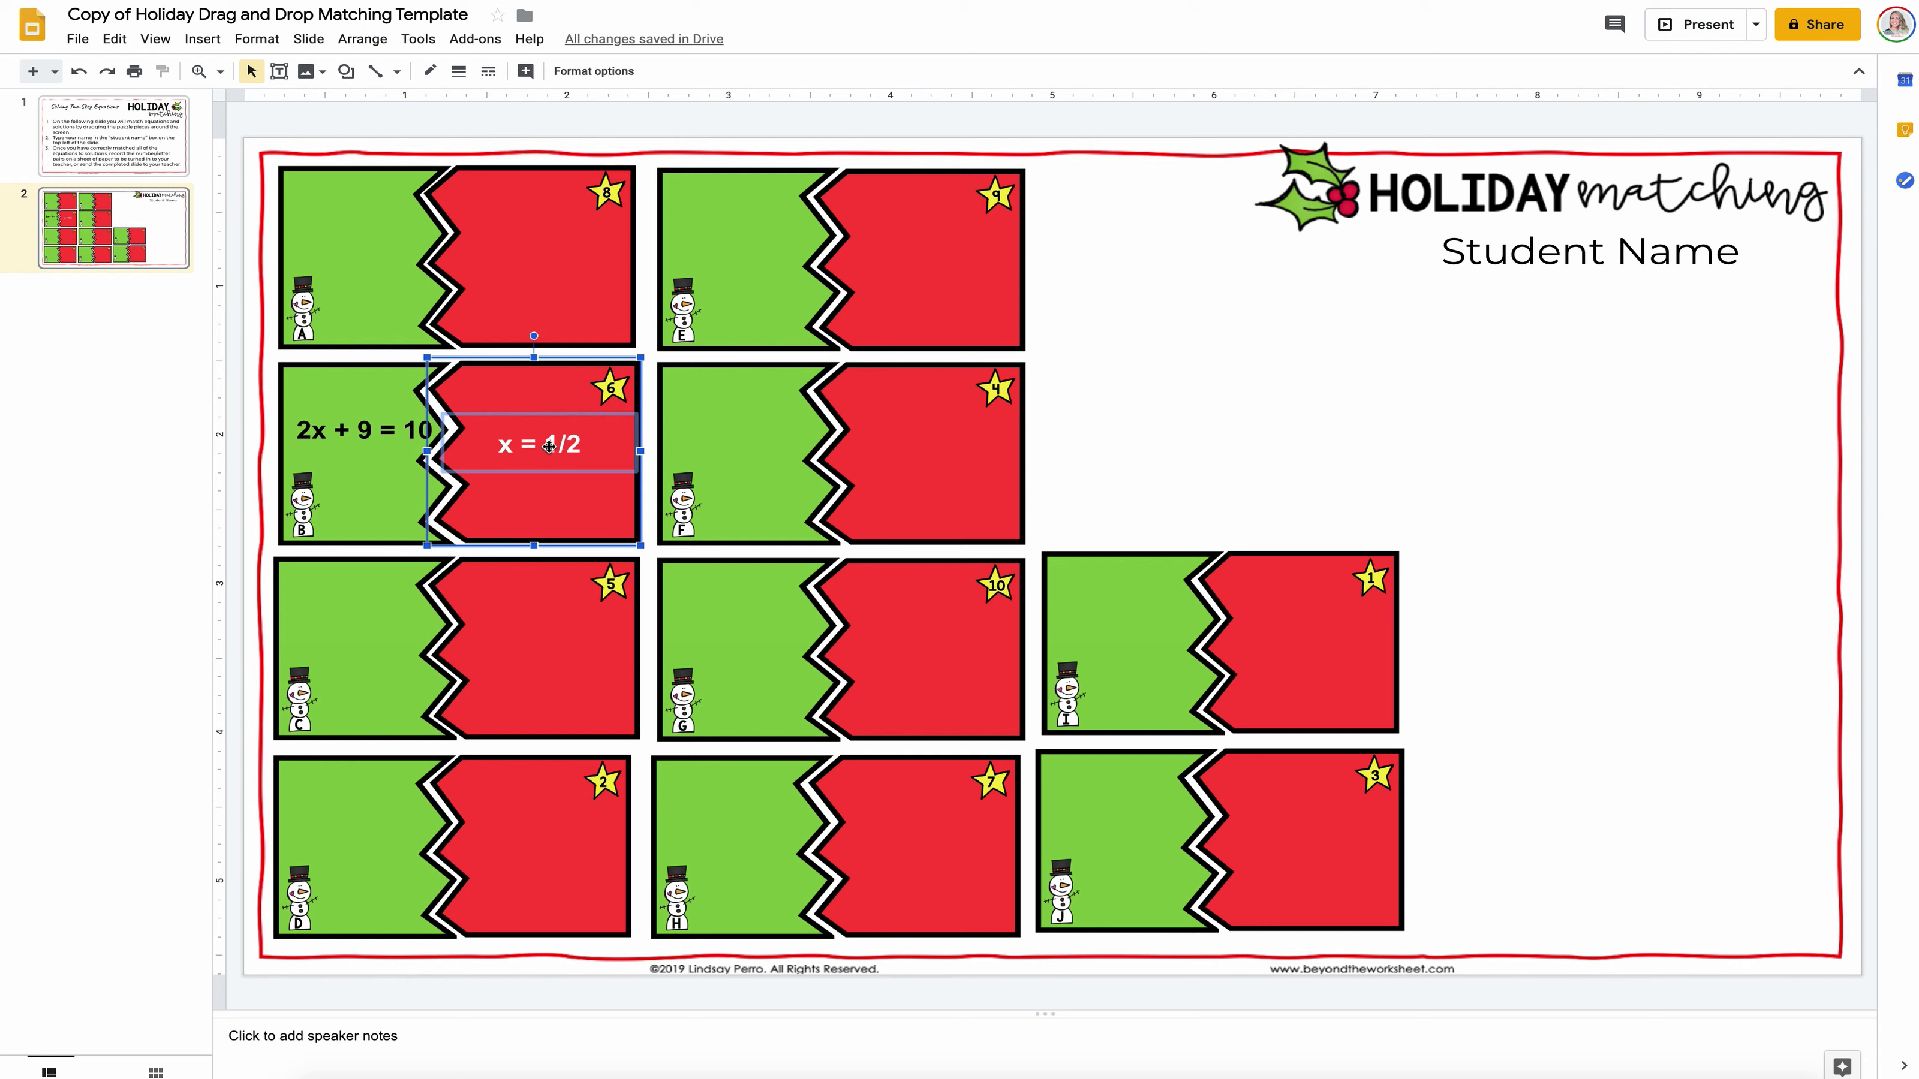
pyautogui.rightClick(521, 418)
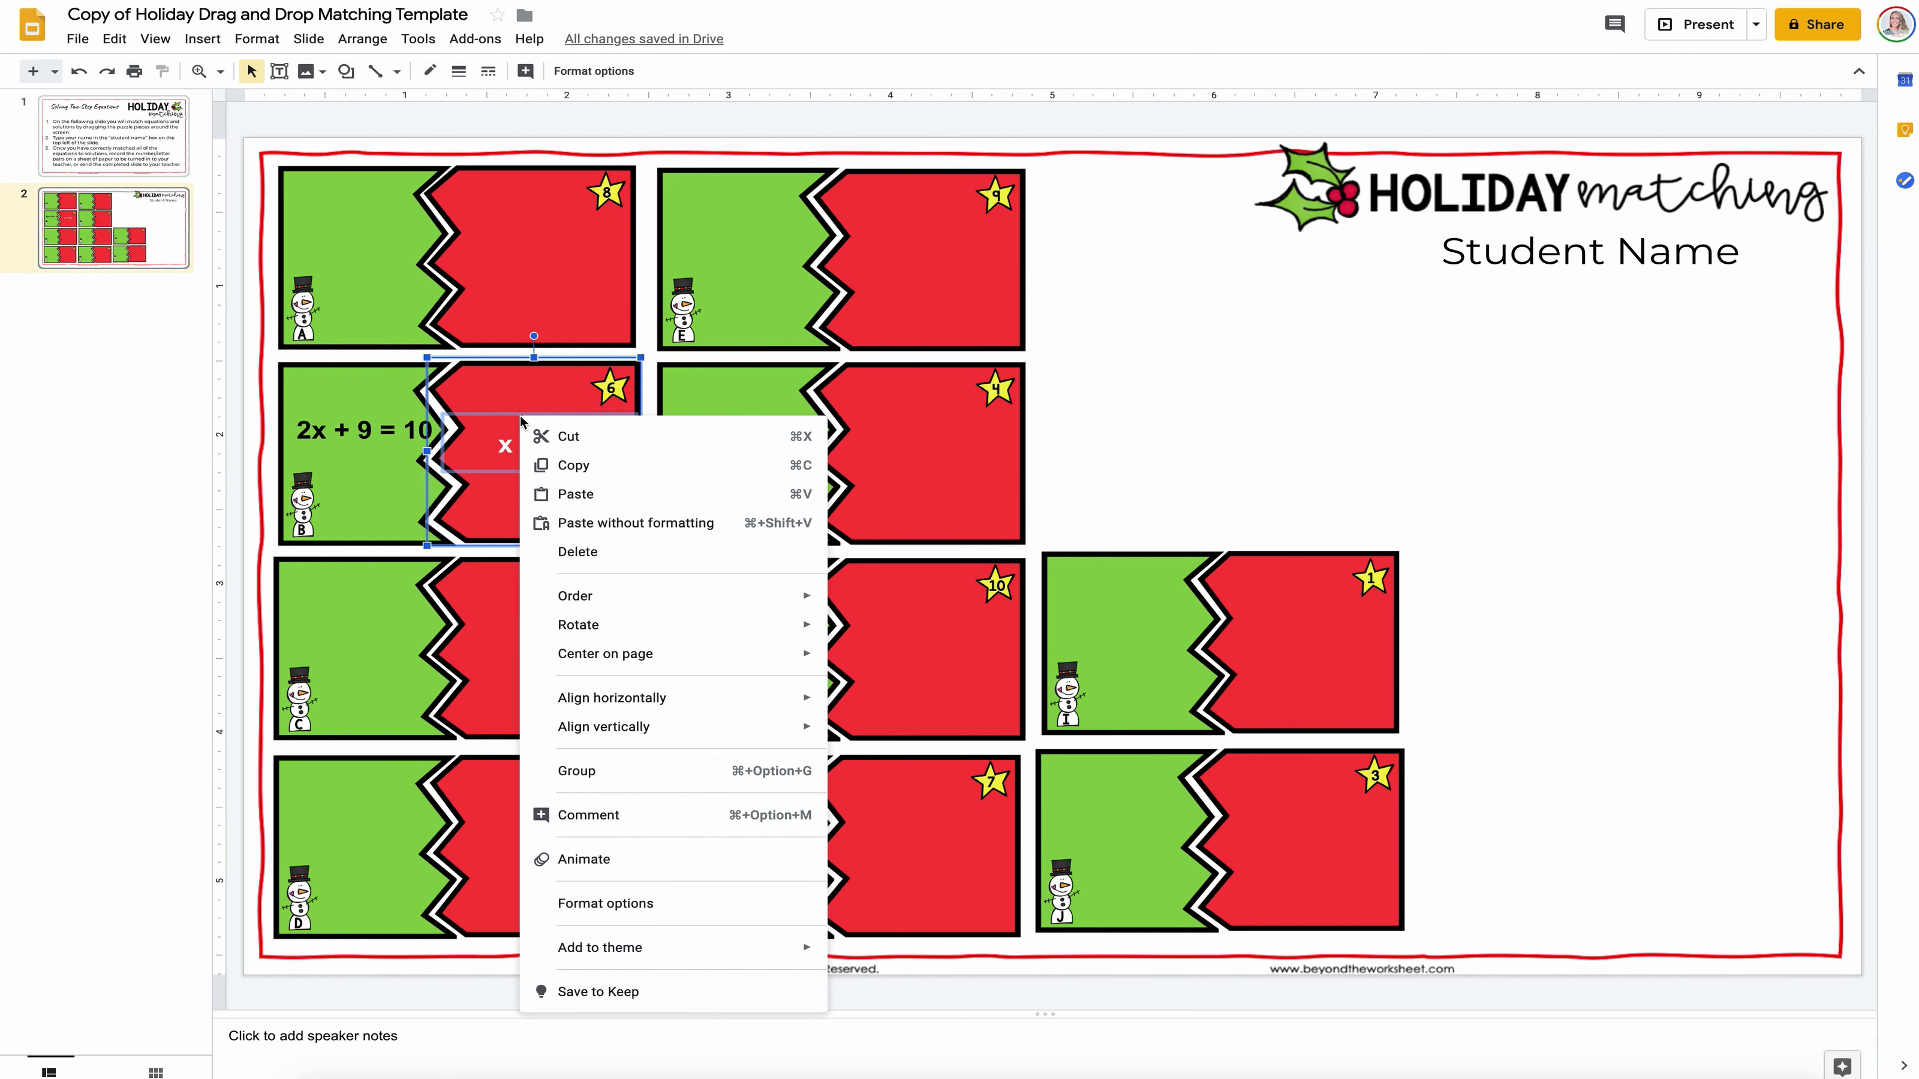
pyautogui.click(578, 770)
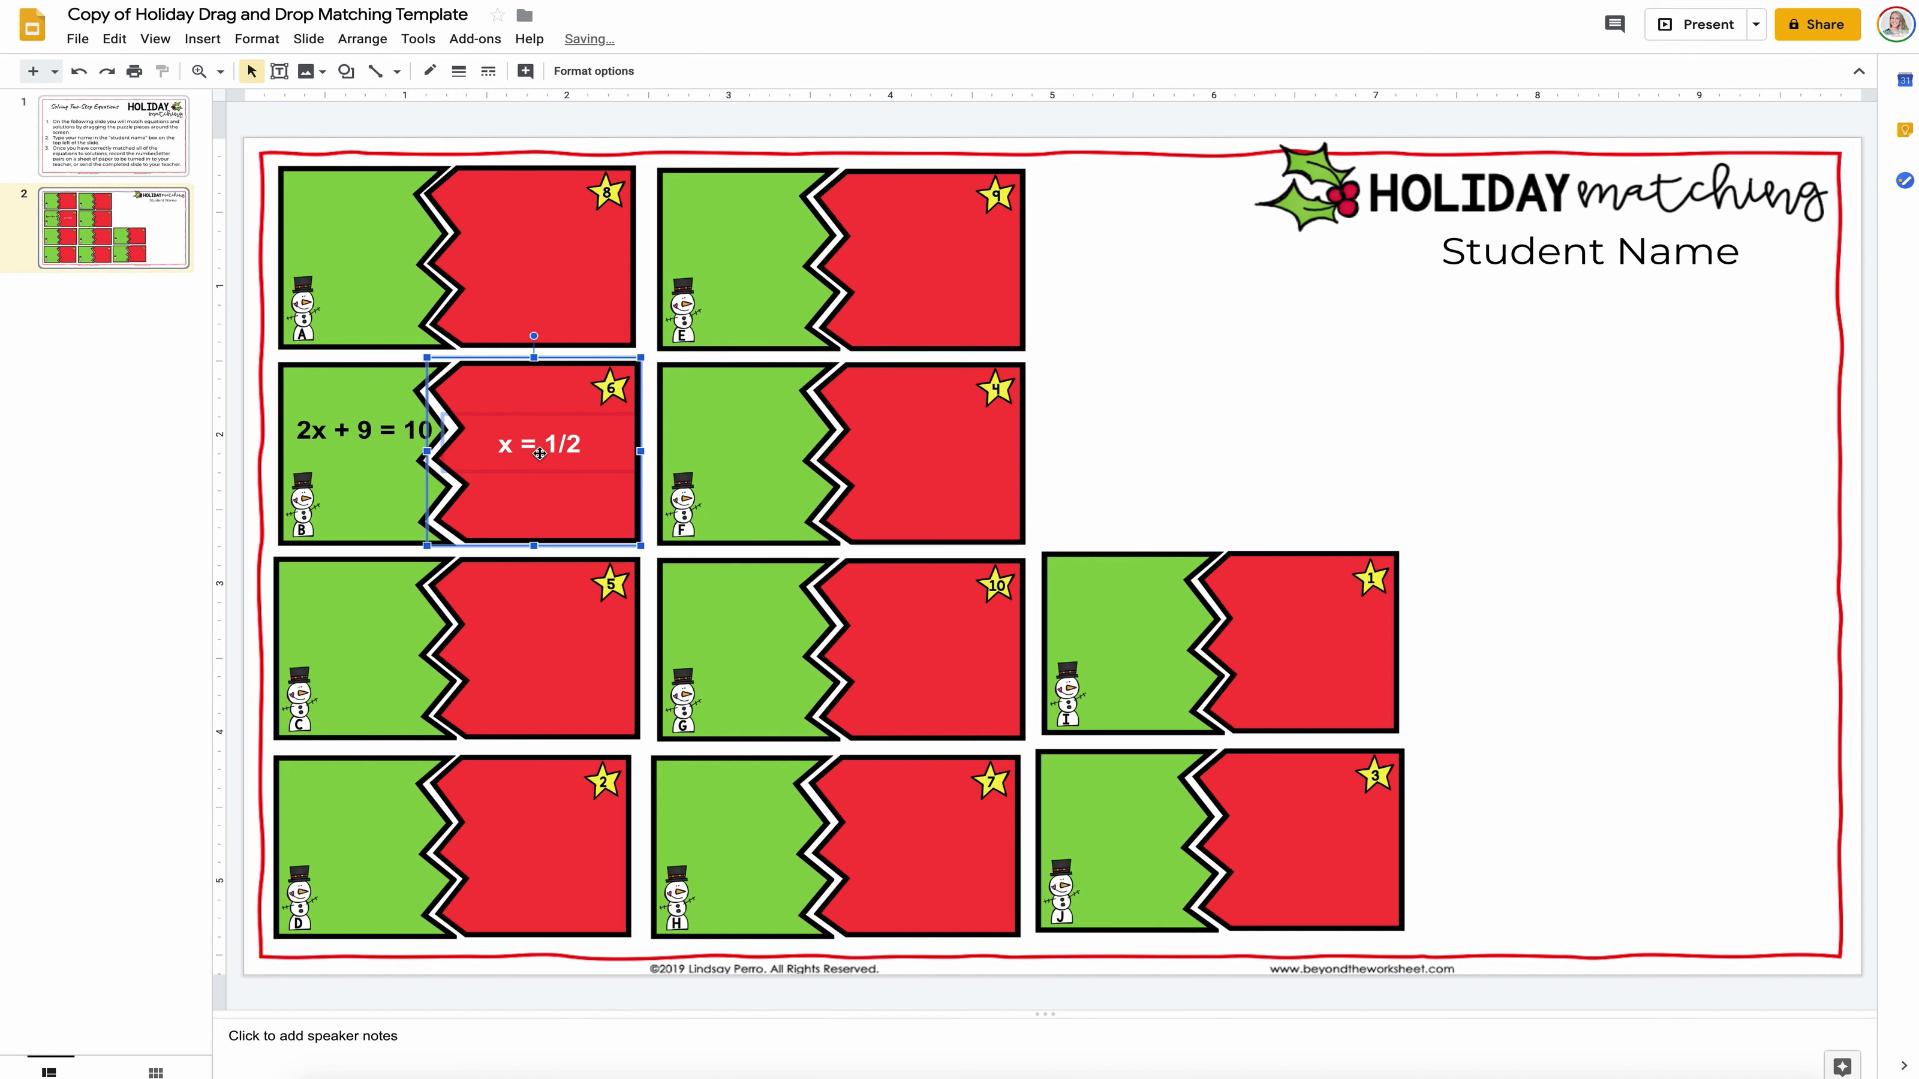
pyautogui.moveTo(551, 389); pyautogui.dragTo(1721, 297)
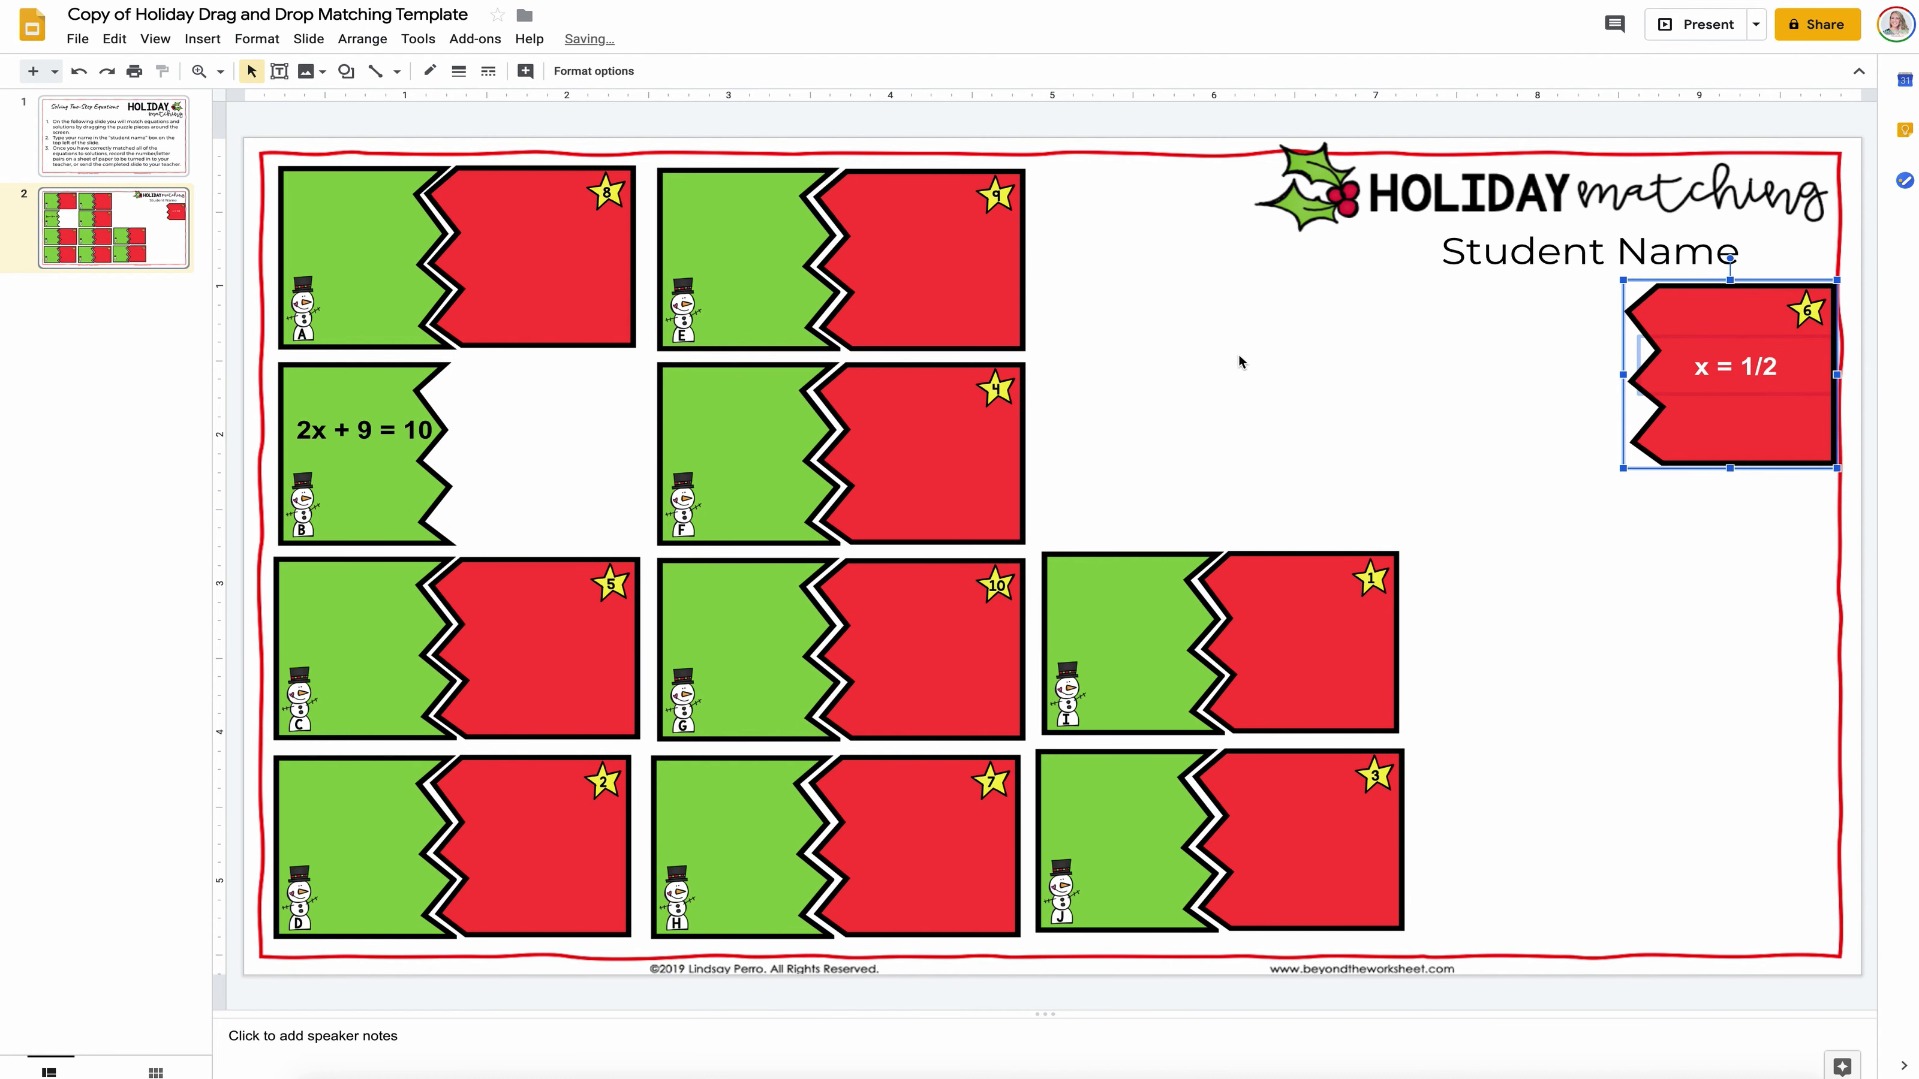
pyautogui.click(1331, 327)
# Step: Group green piece B with its 2x + 9 = 10 text and place it below x = 1/2
pyautogui.click(357, 387)
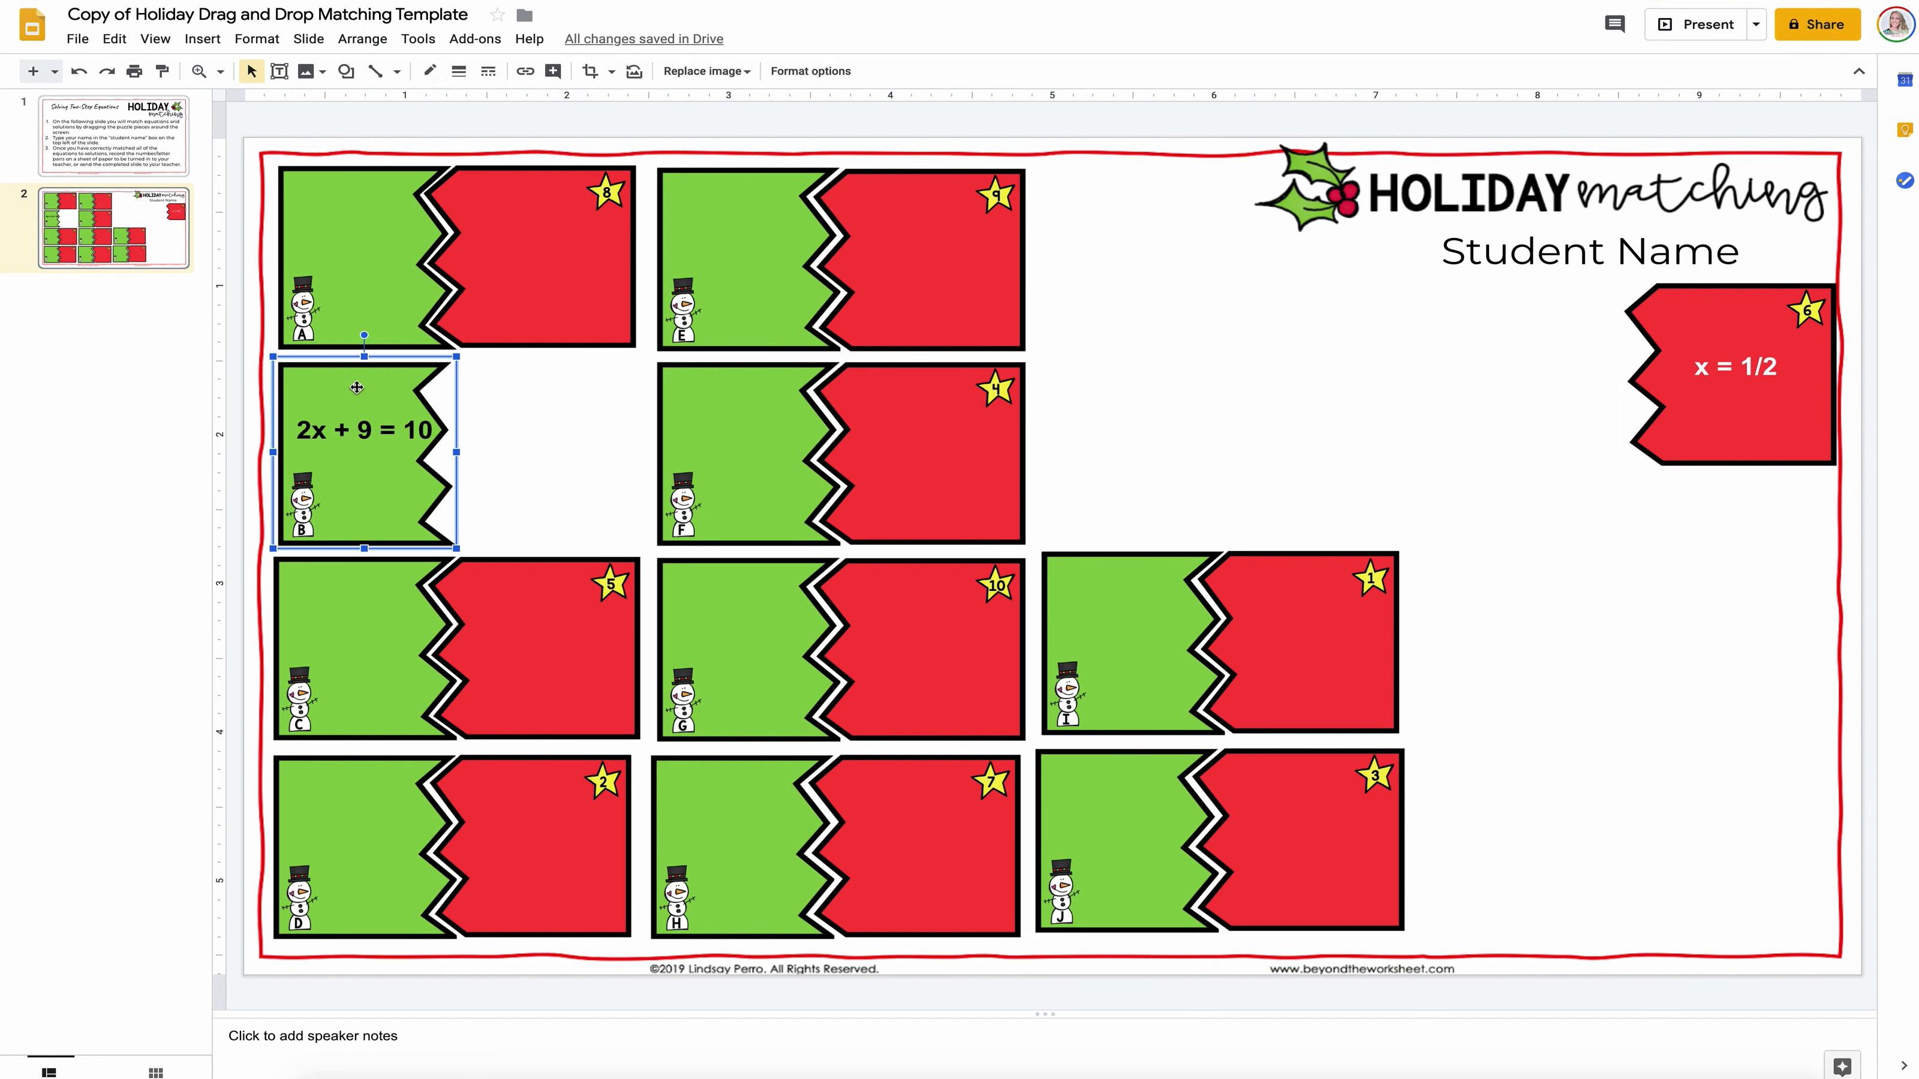
pyautogui.click(349, 430)
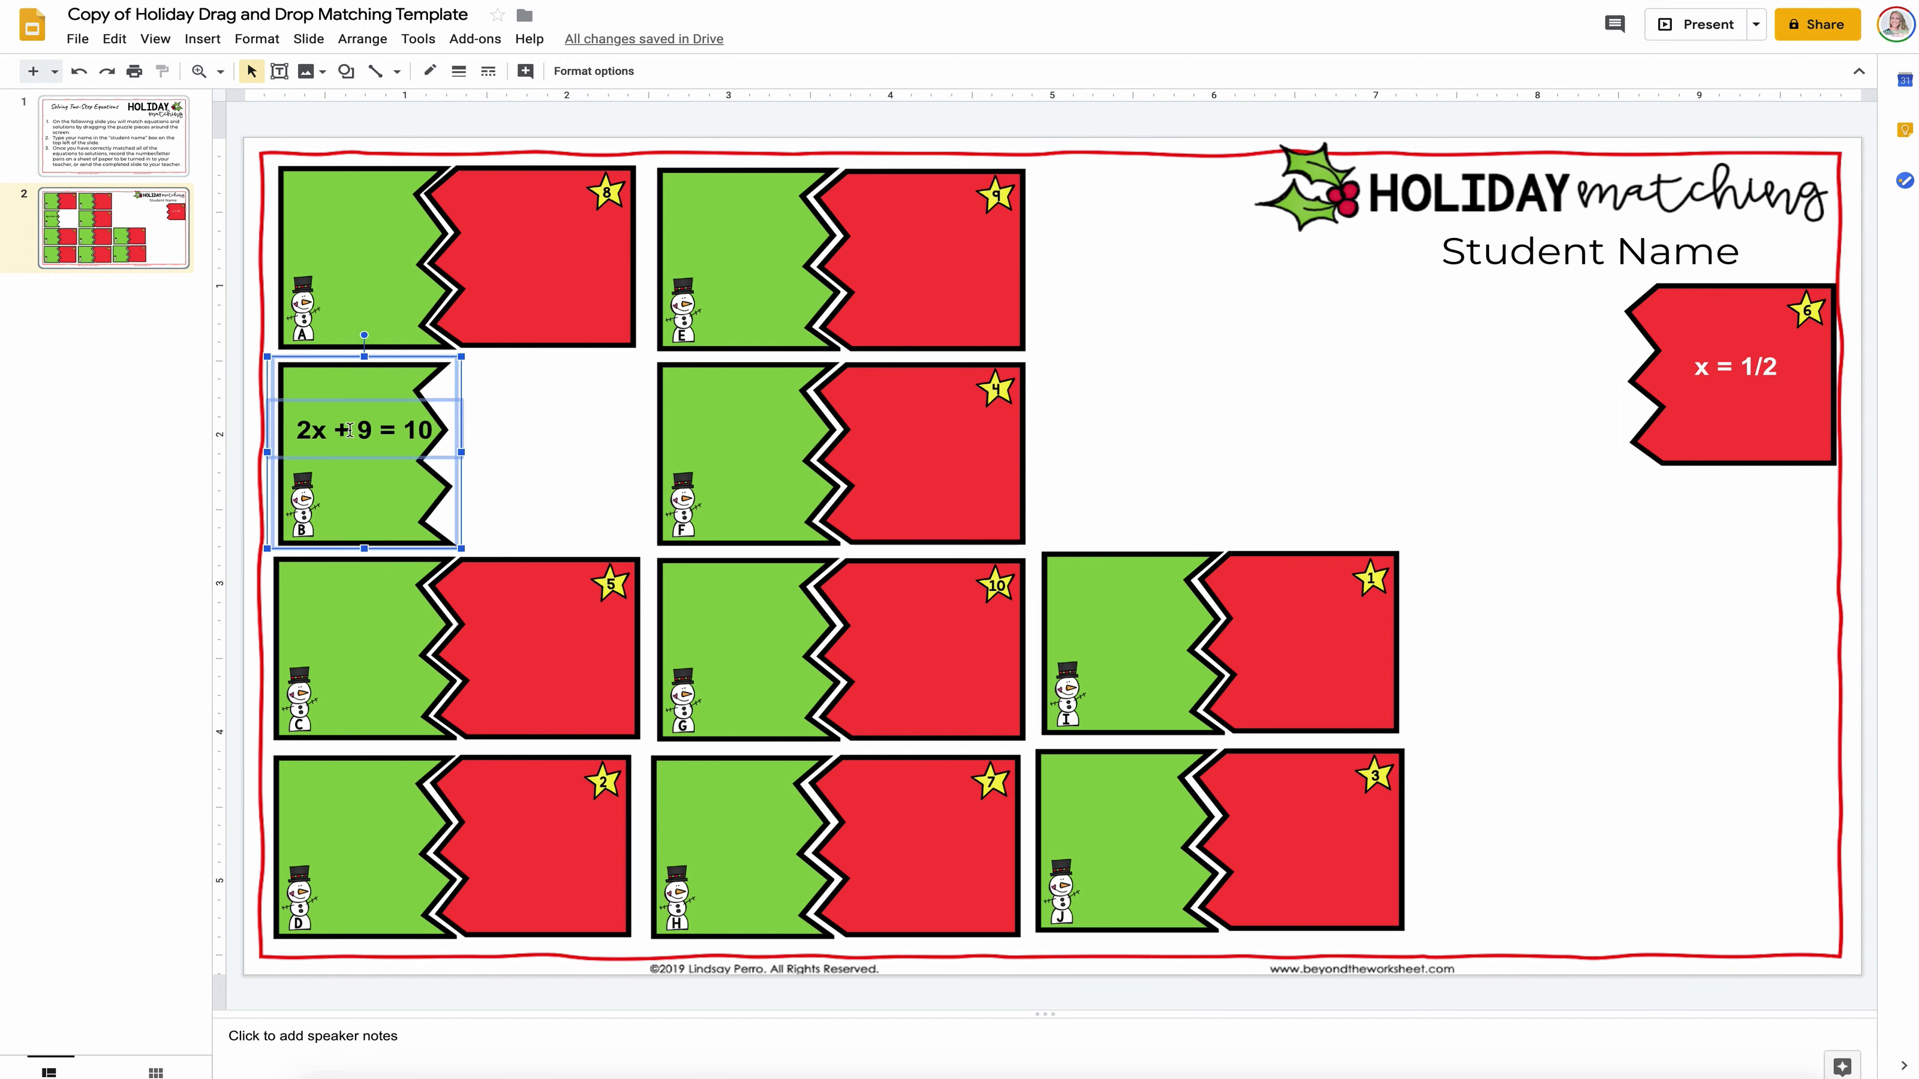
pyautogui.rightClick(362, 398)
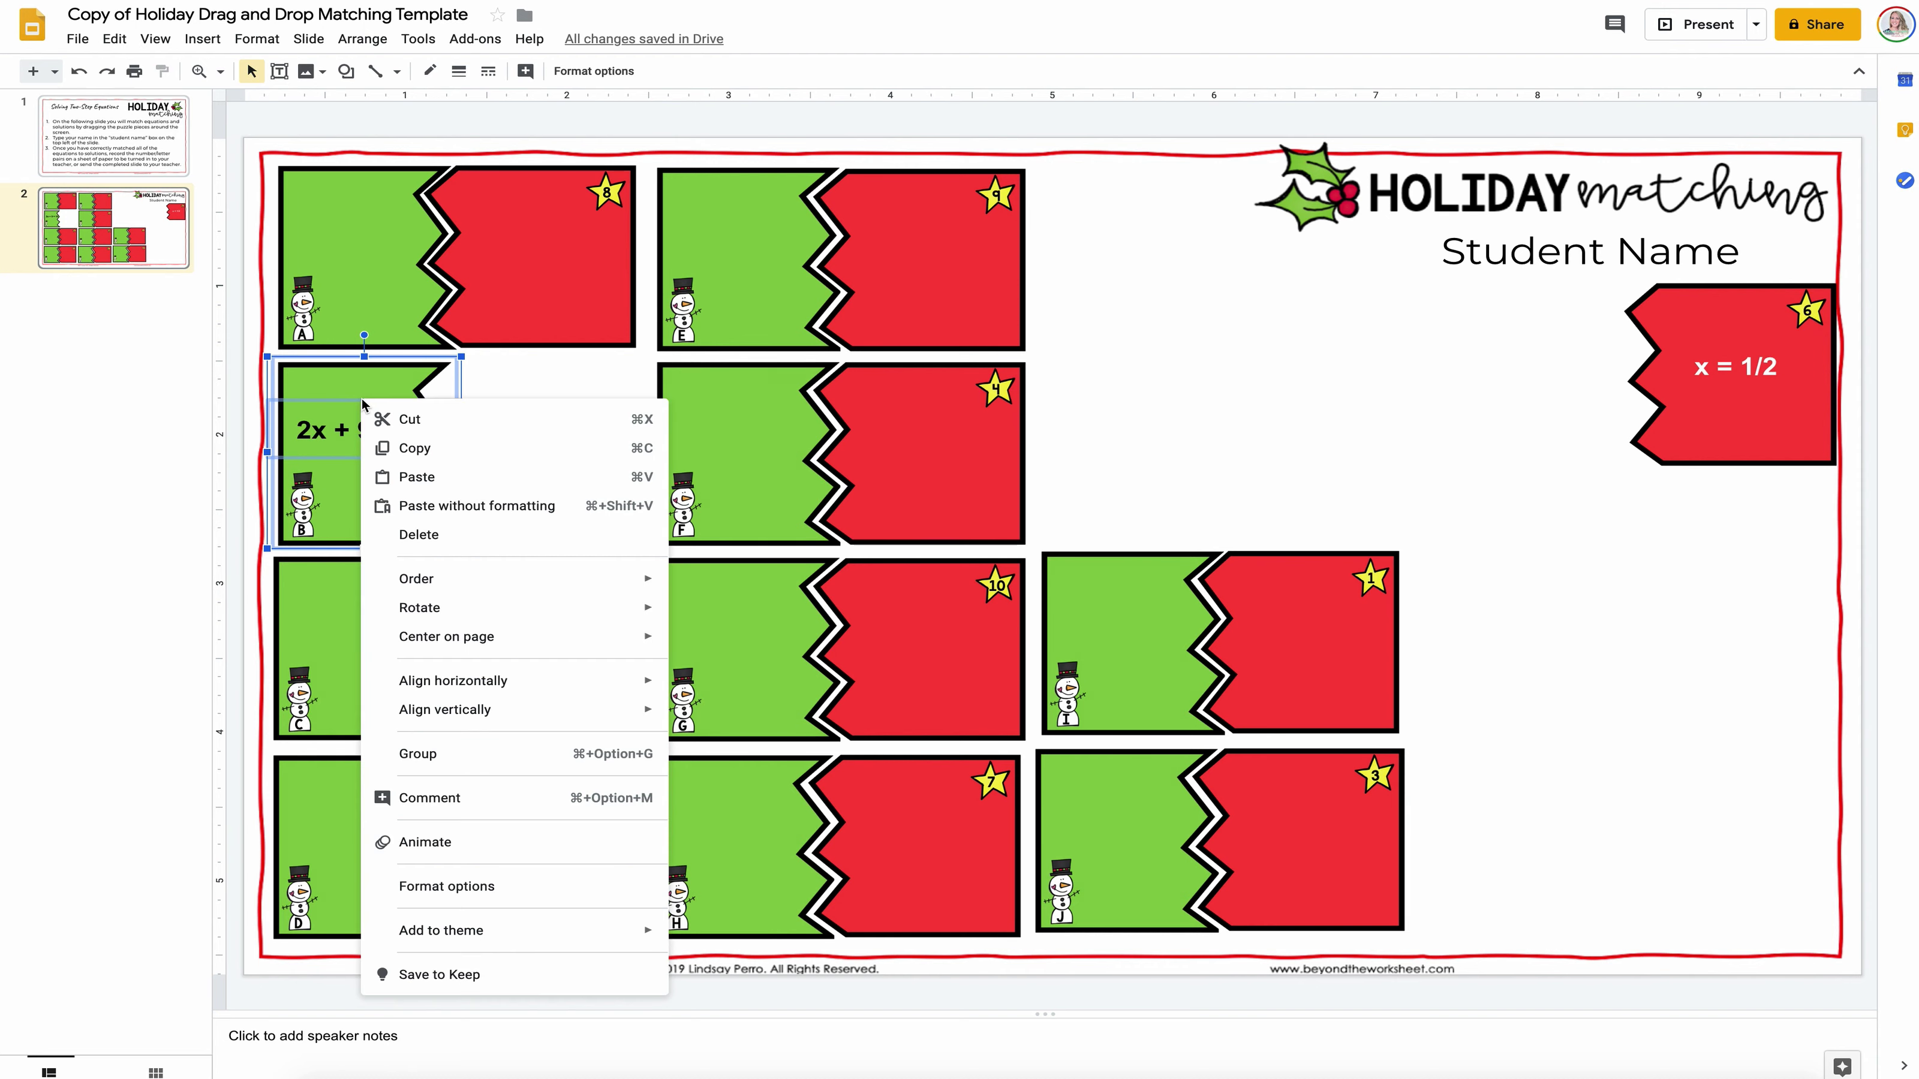
pyautogui.click(502, 758)
pyautogui.moveTo(404, 379); pyautogui.dragTo(1770, 505)
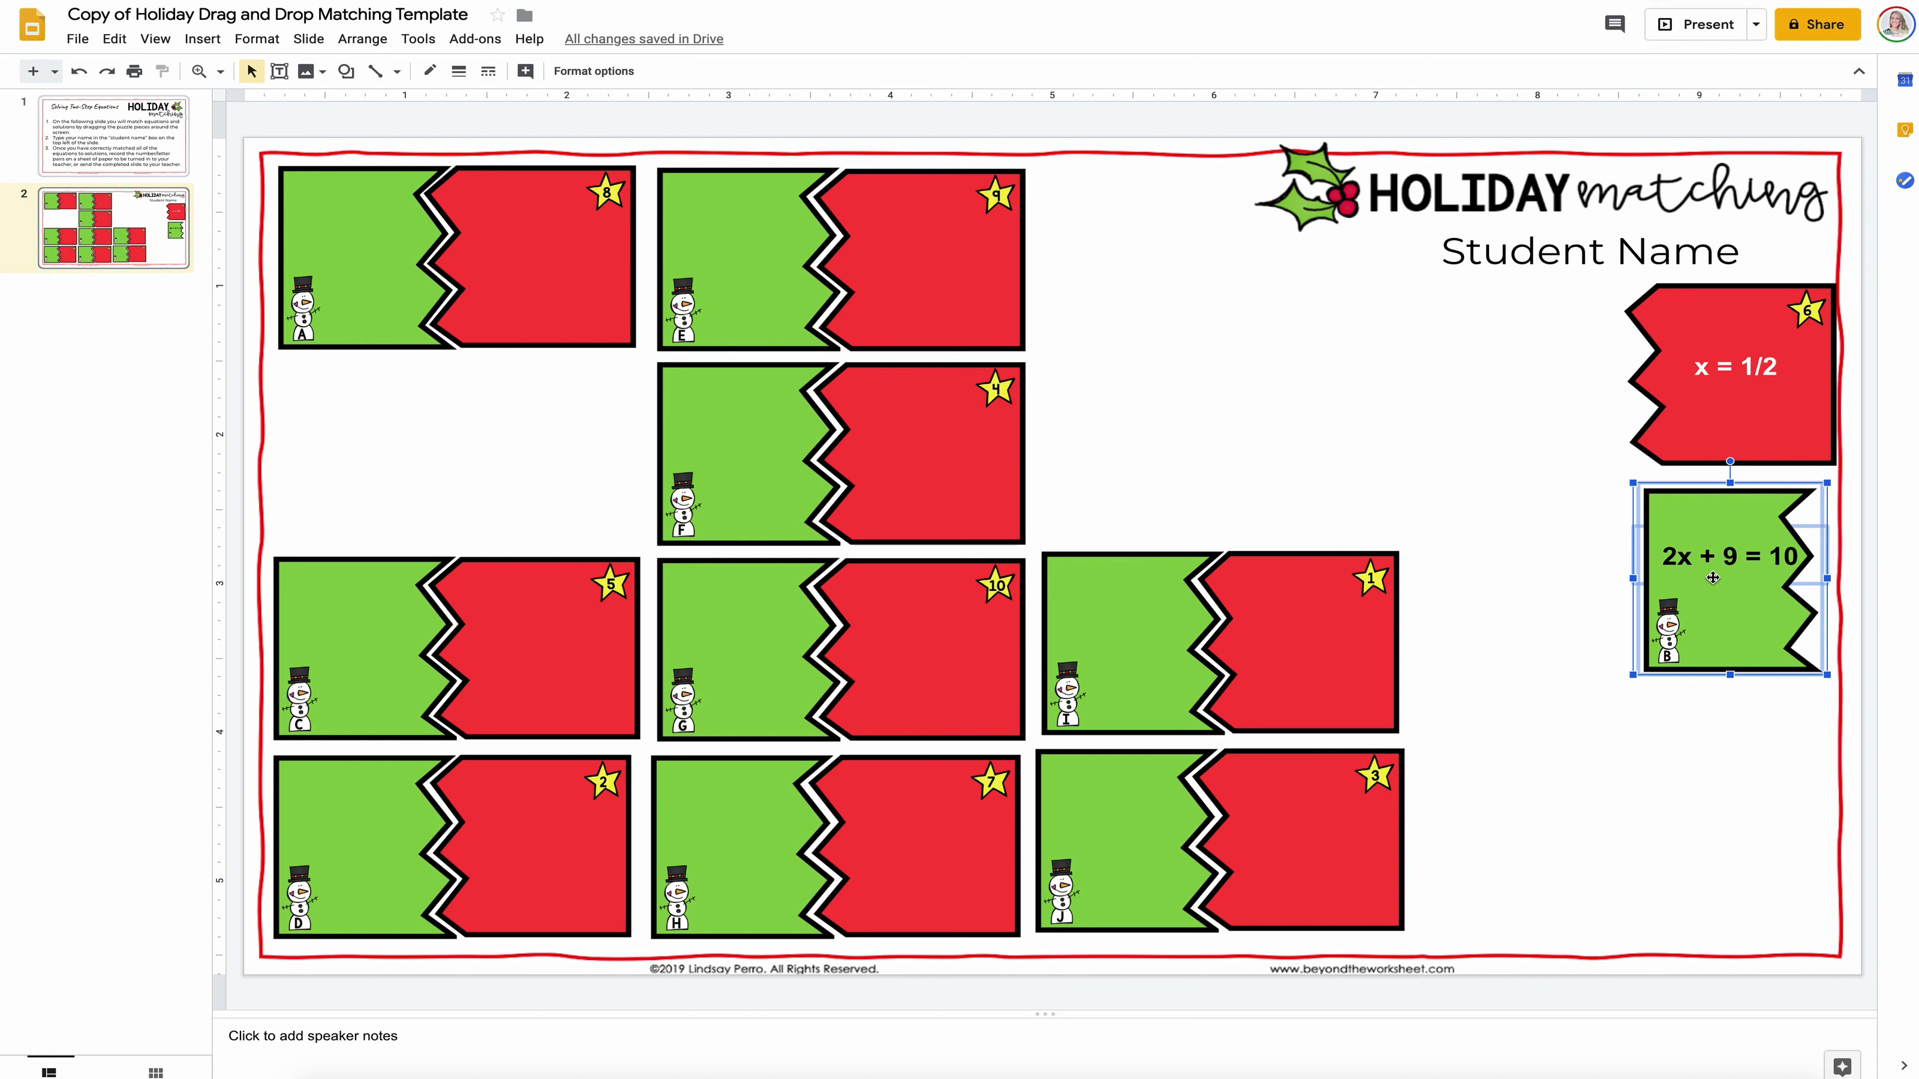
# Step: Duplicate the 2x + 9 = 10 text box and place the copy on green piece A
pyautogui.click(1703, 550)
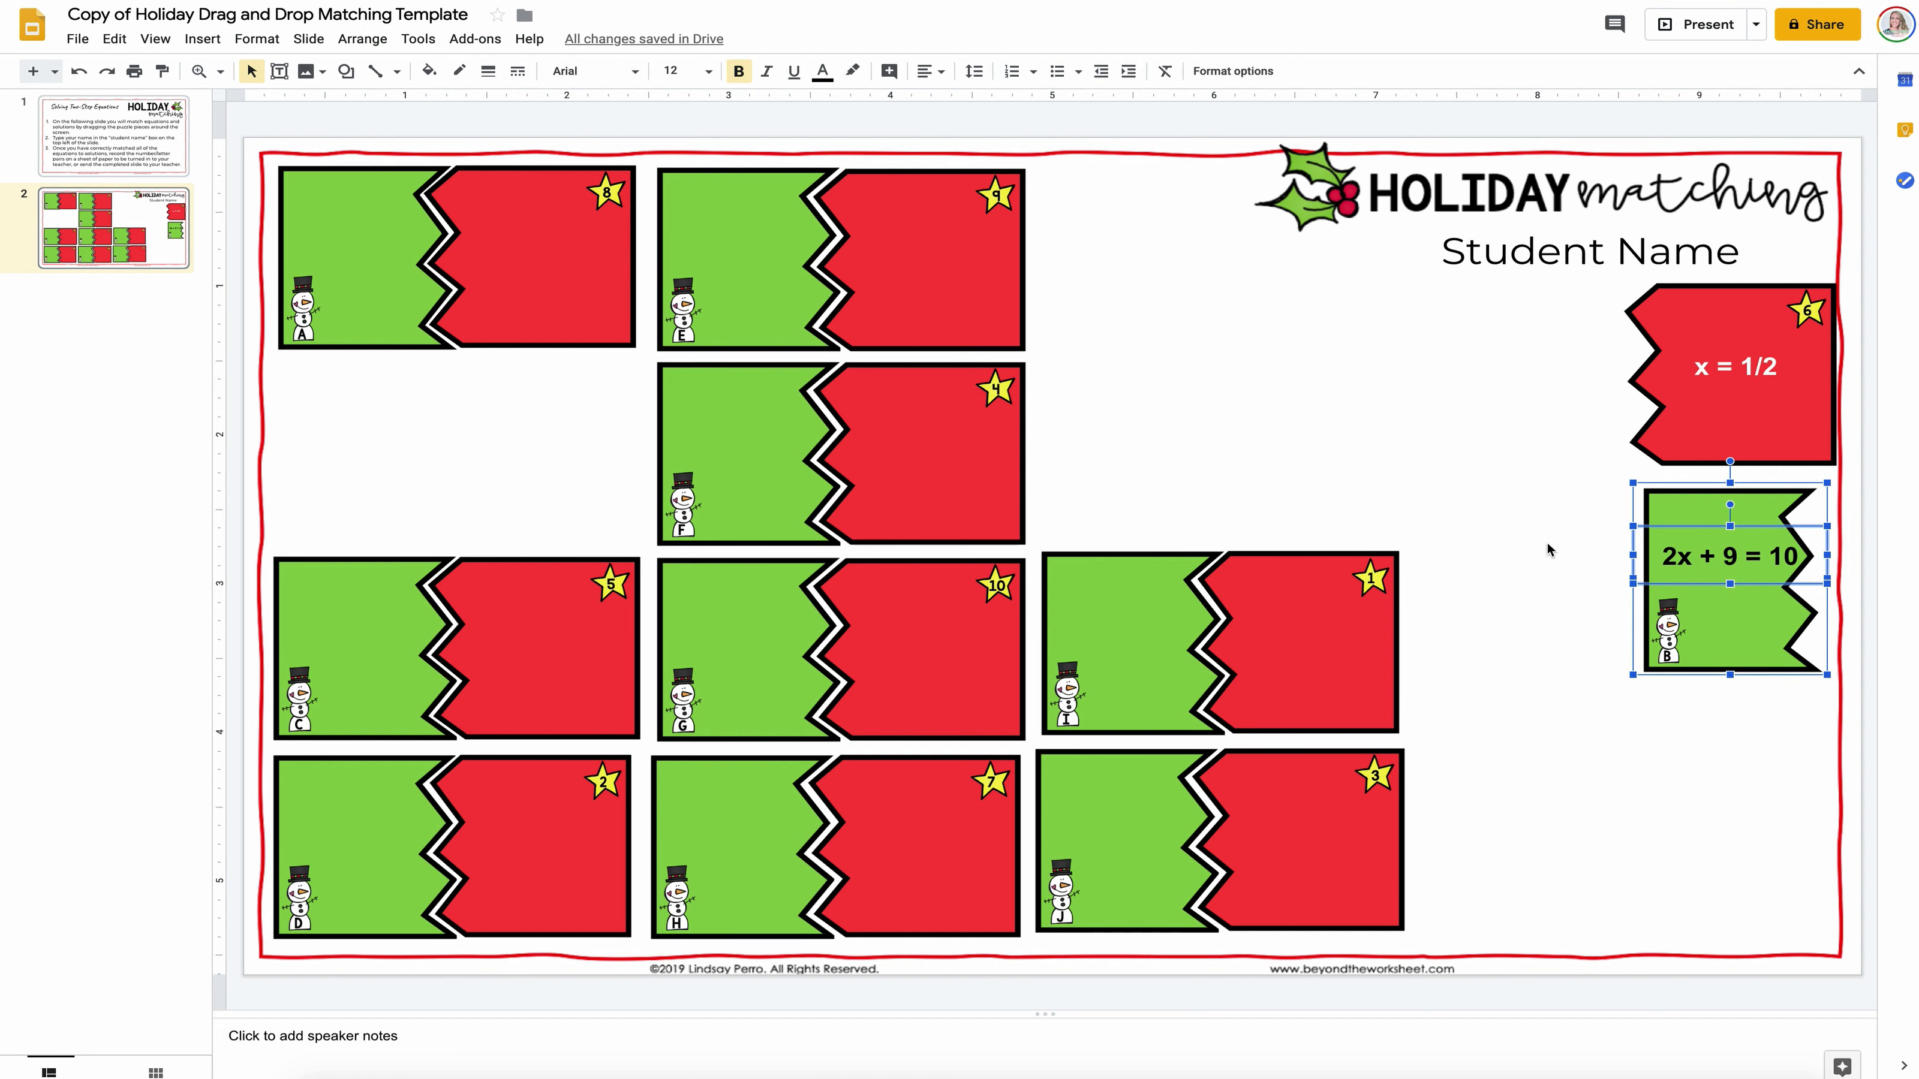
pyautogui.hotkey('ctrl', 'd')
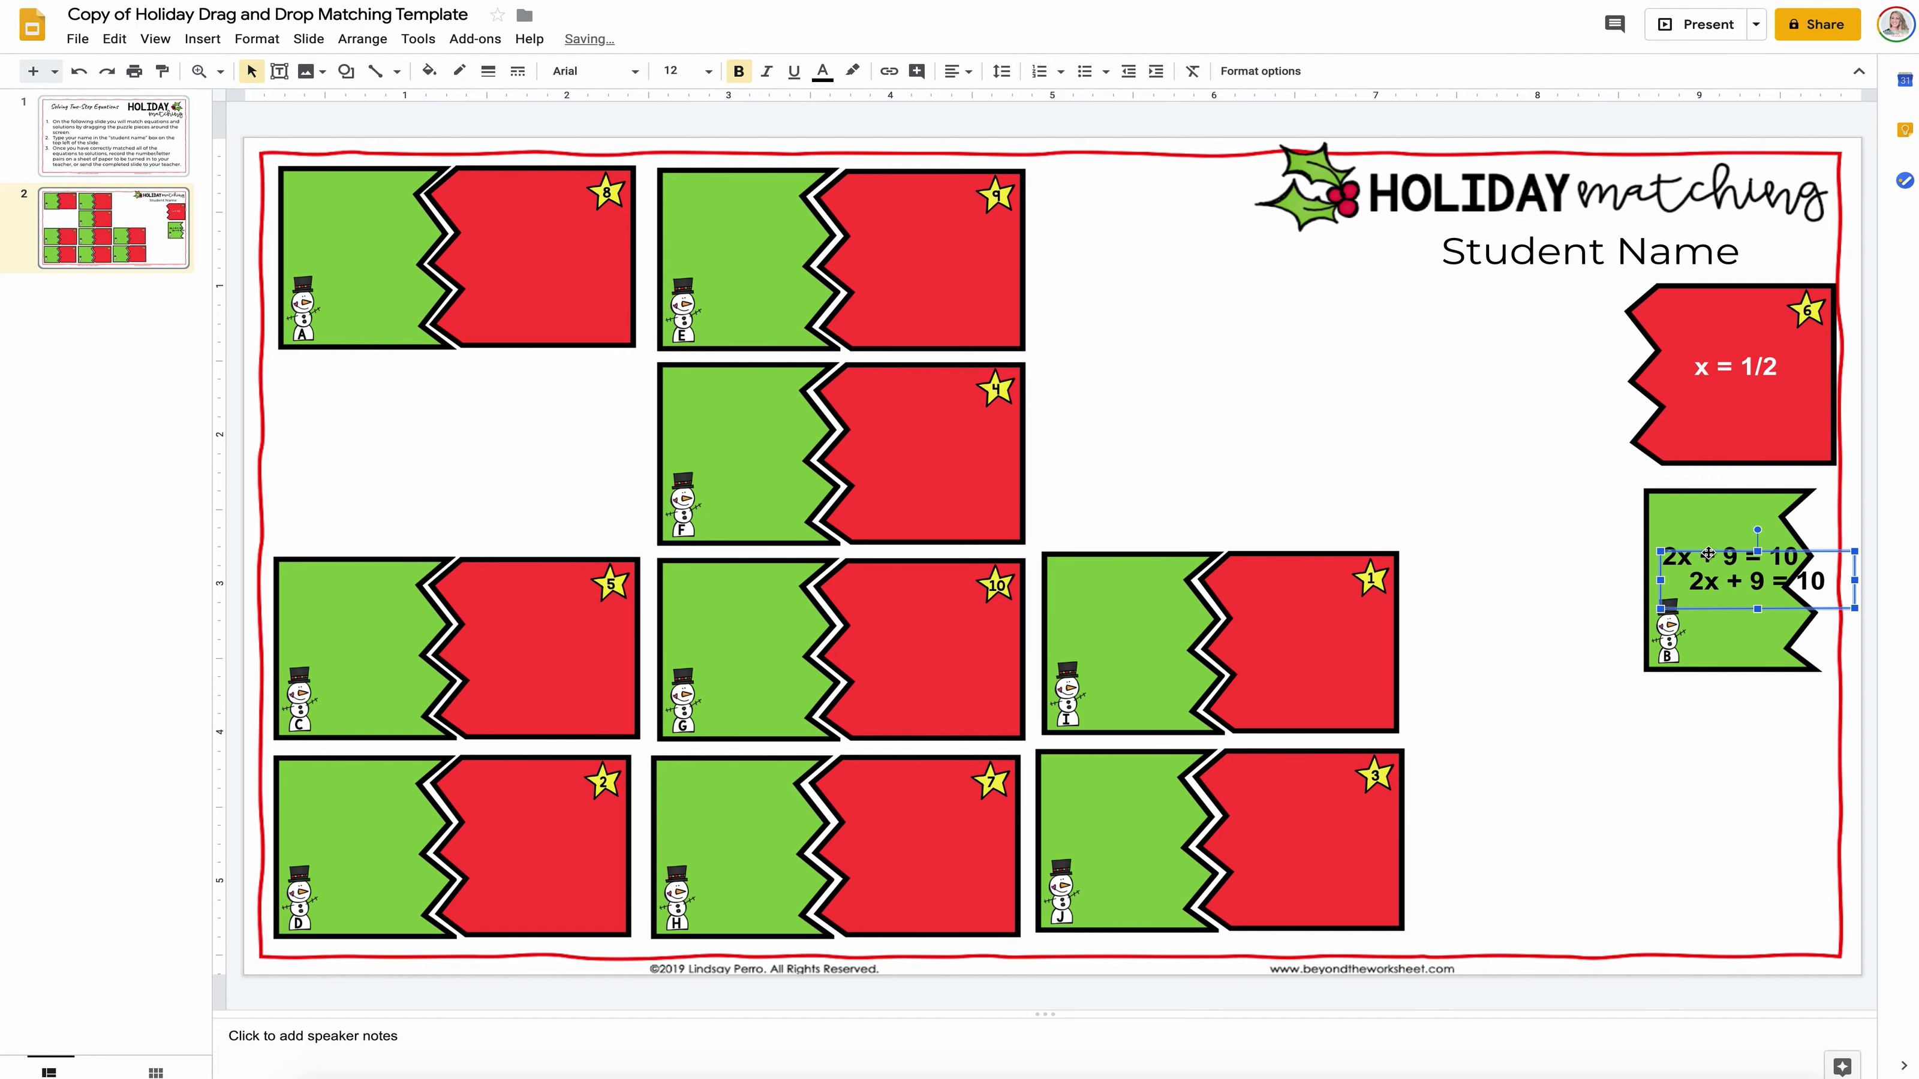
pyautogui.moveTo(1707, 554); pyautogui.dragTo(1340, 424)
pyautogui.click(1719, 546)
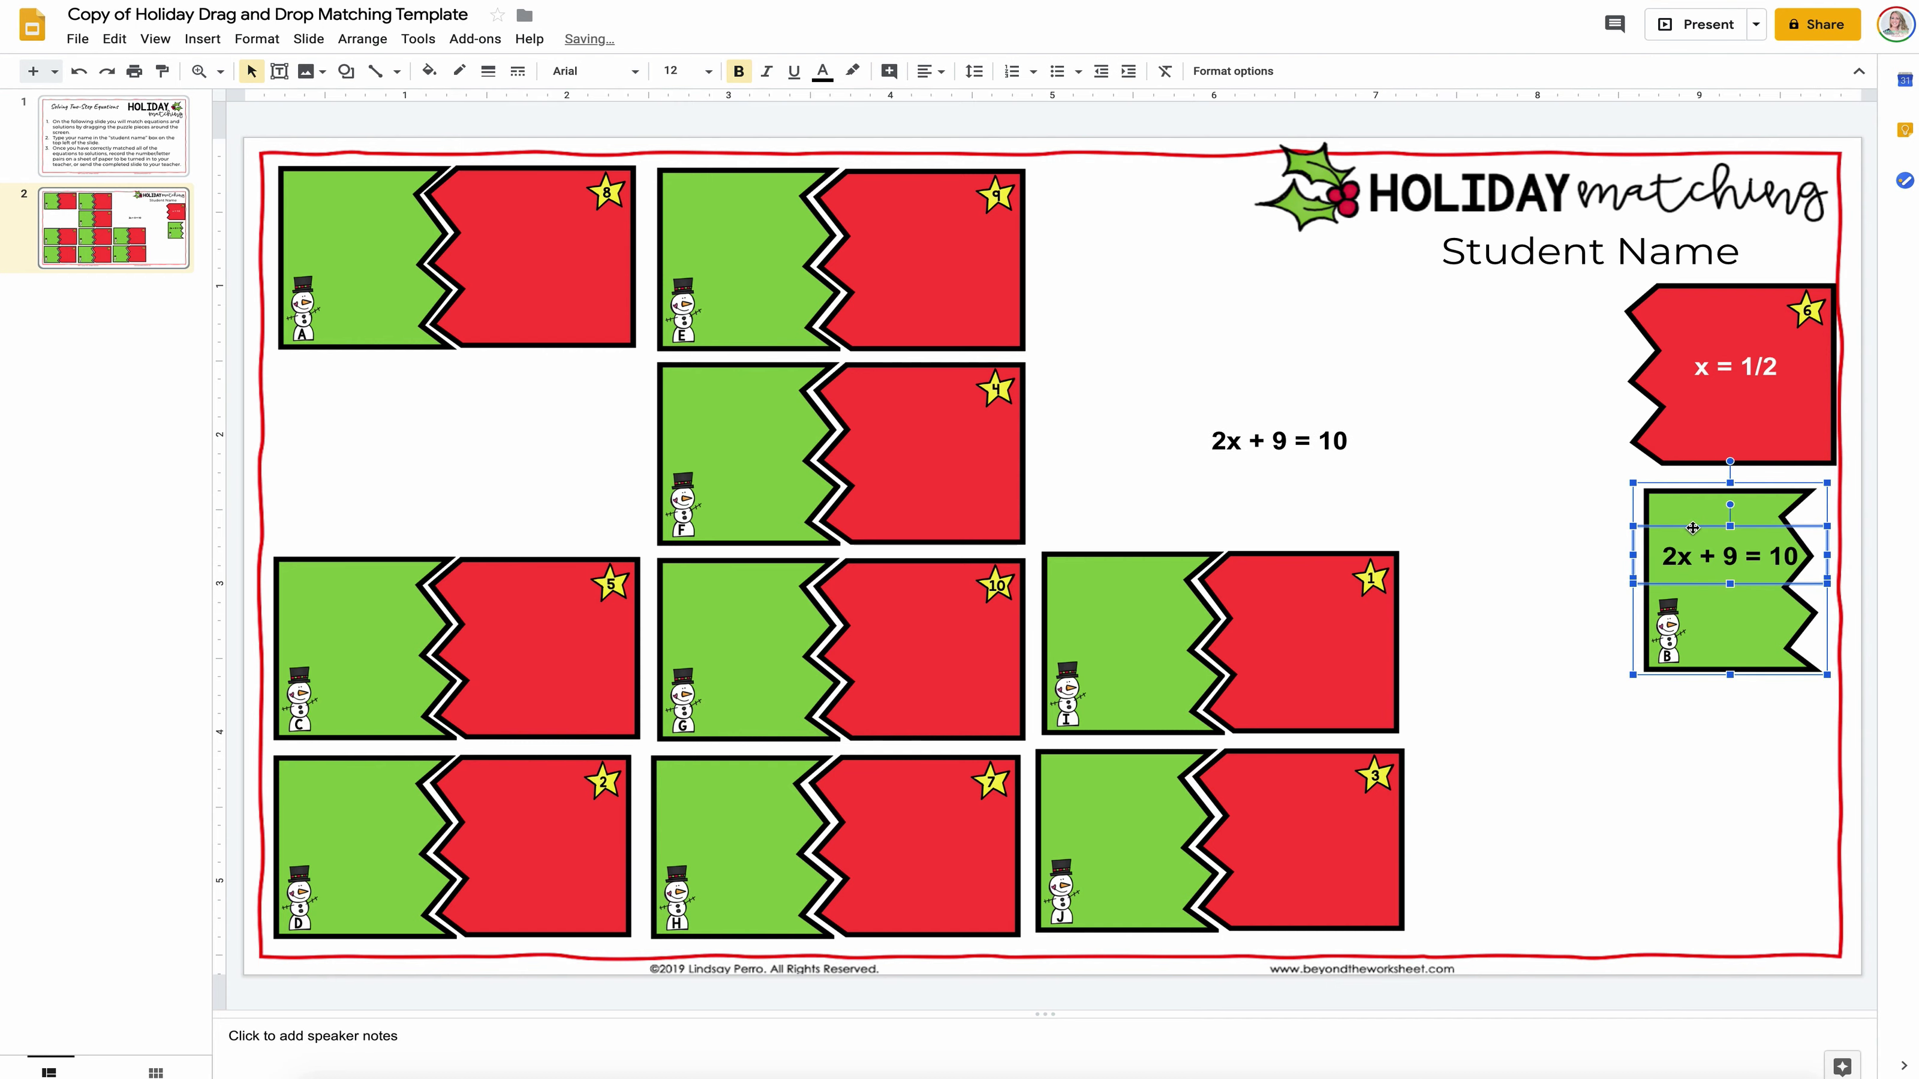
pyautogui.click(1694, 507)
pyautogui.click(1699, 555)
pyautogui.click(1331, 438)
pyautogui.moveTo(1318, 410); pyautogui.dragTo(404, 221)
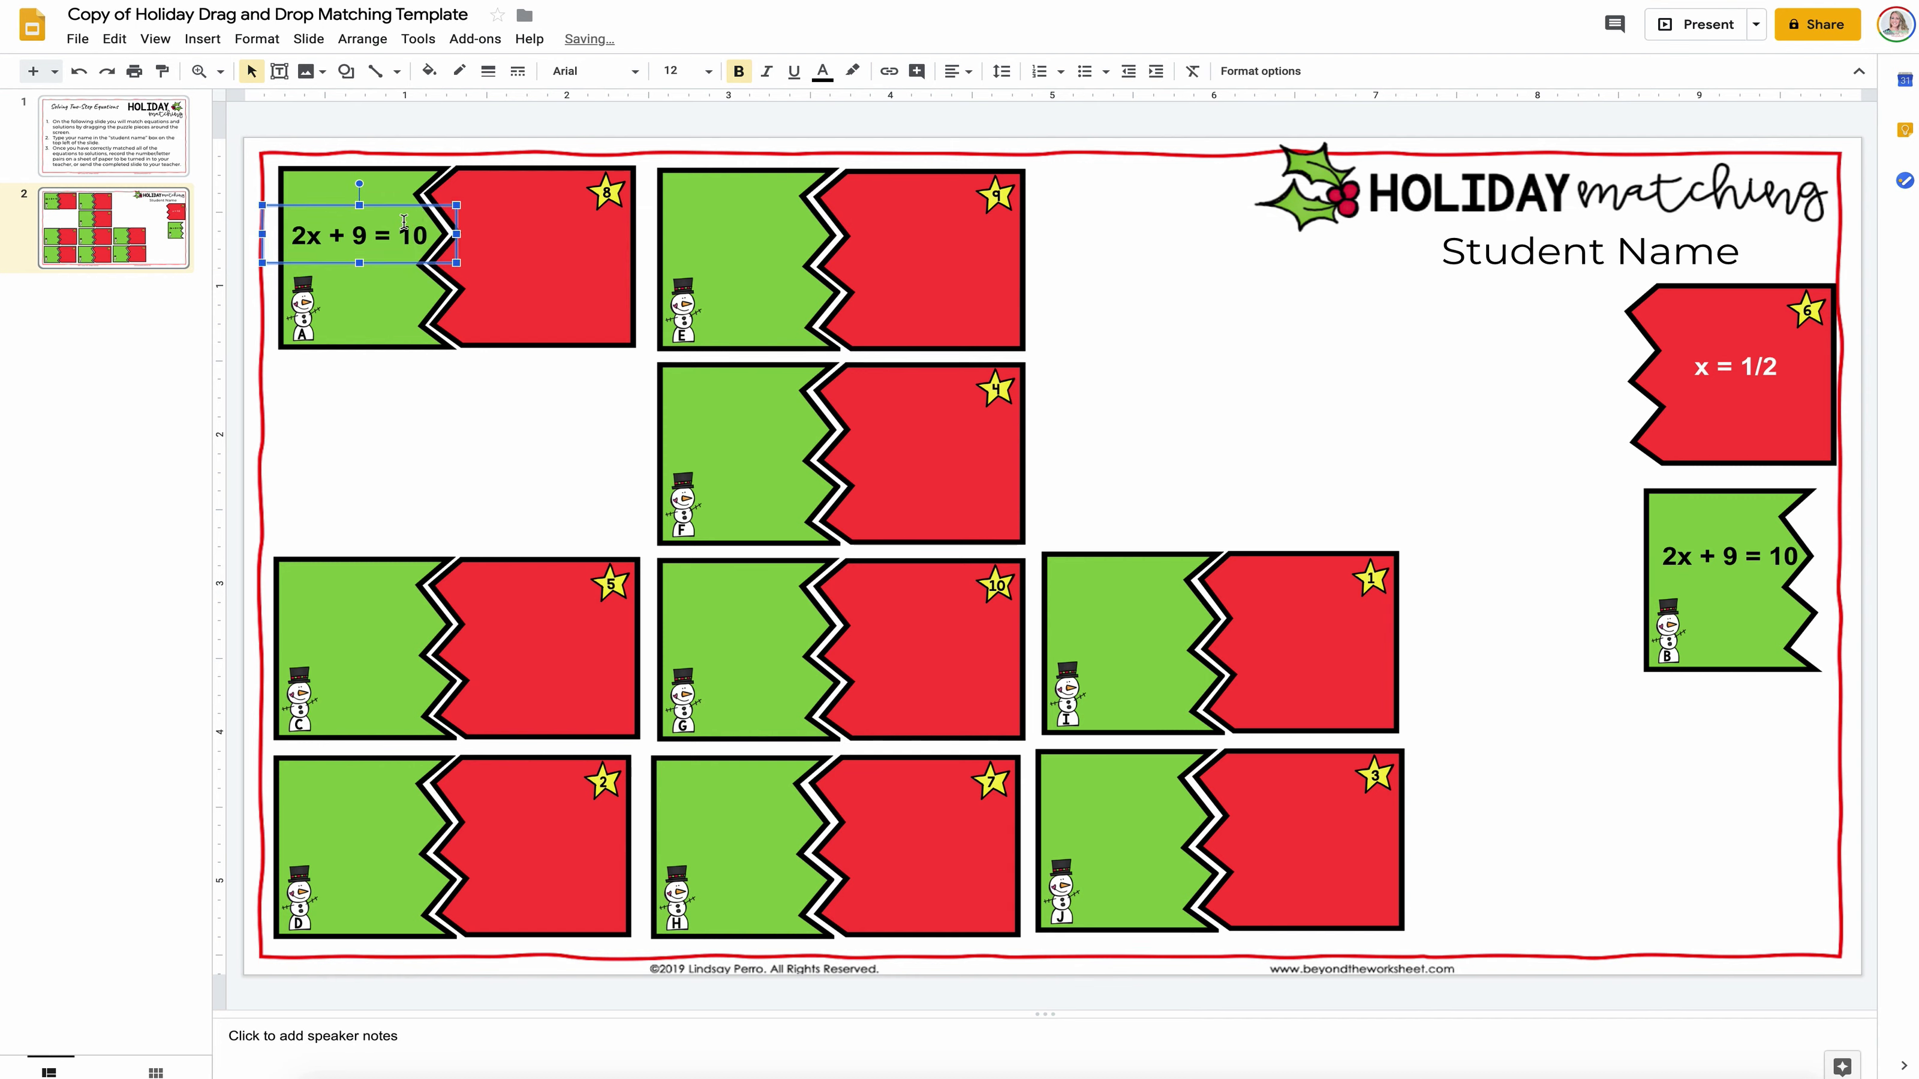
# Step: Retype the equation on piece A as '3x + 1 = 7'
pyautogui.click(291, 229)
pyautogui.tripleClick(358, 236)
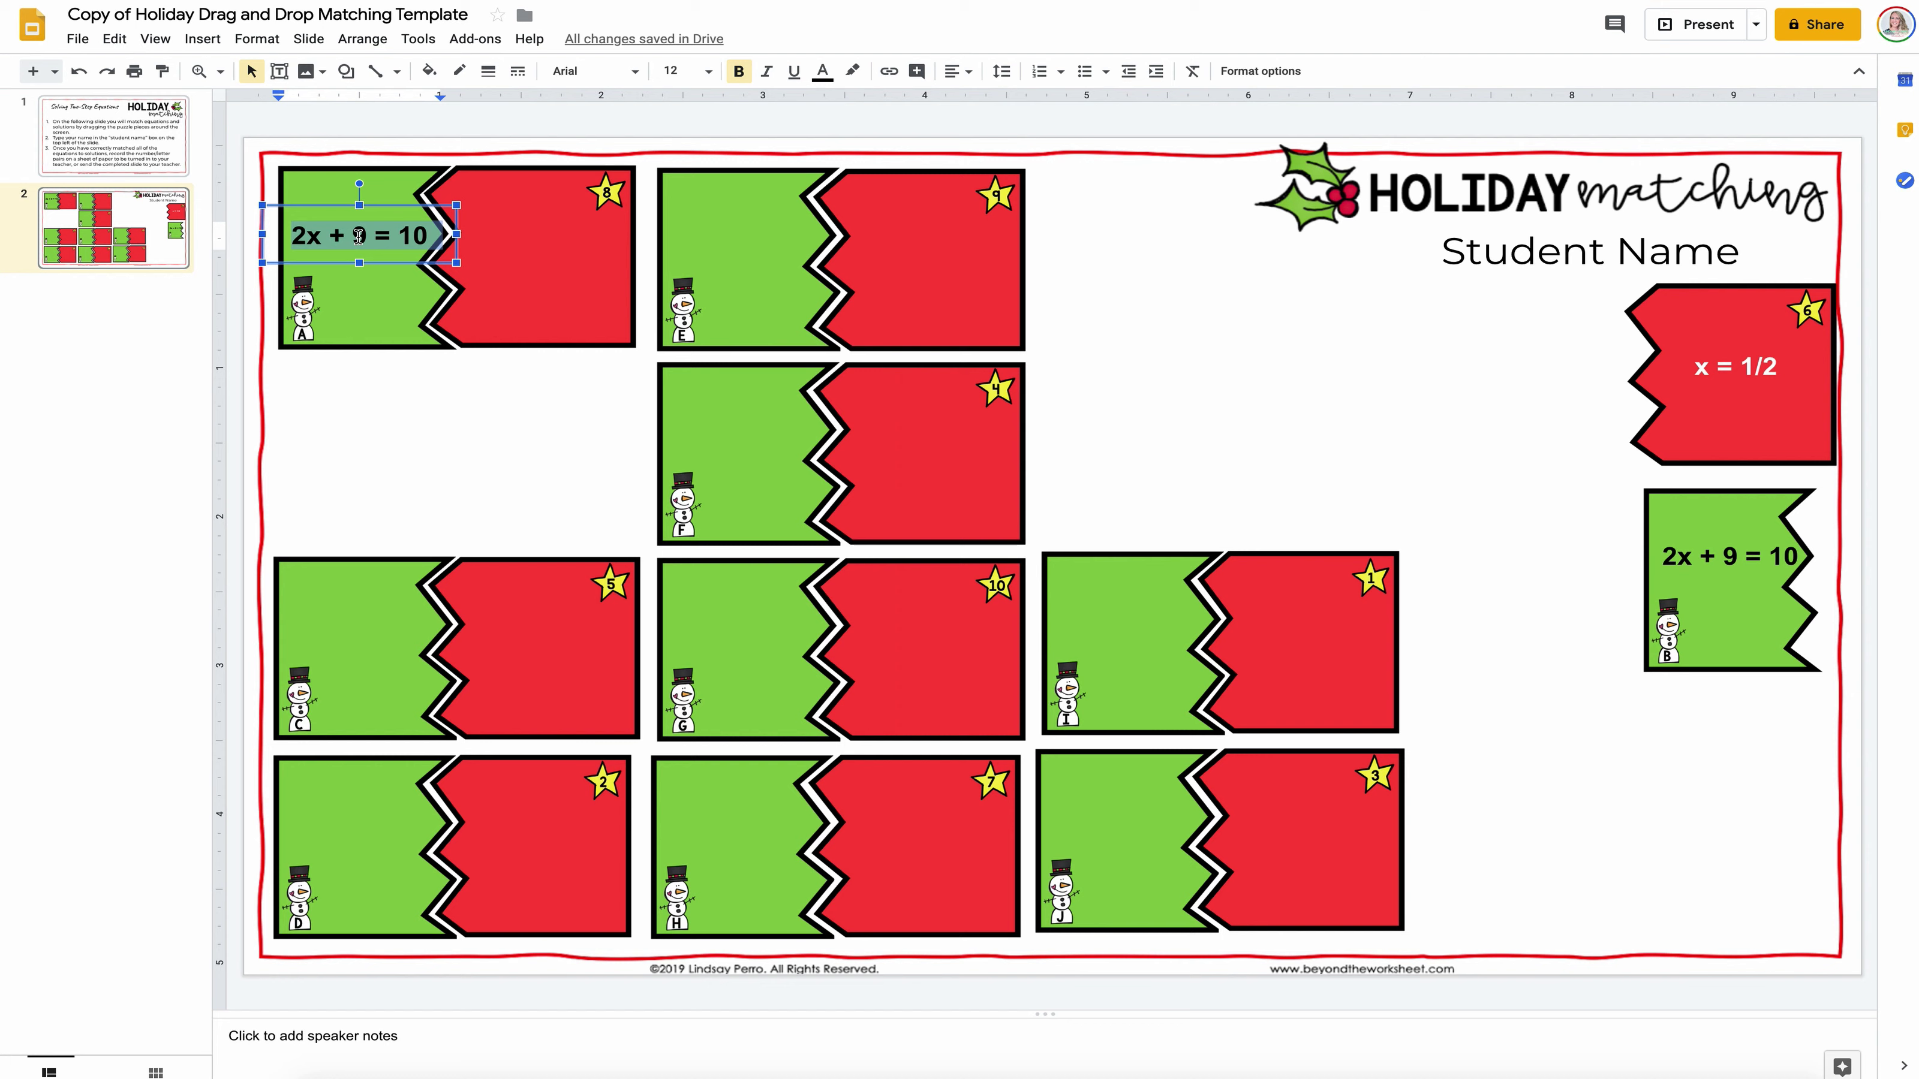
pyautogui.write('3x + 1 = ')
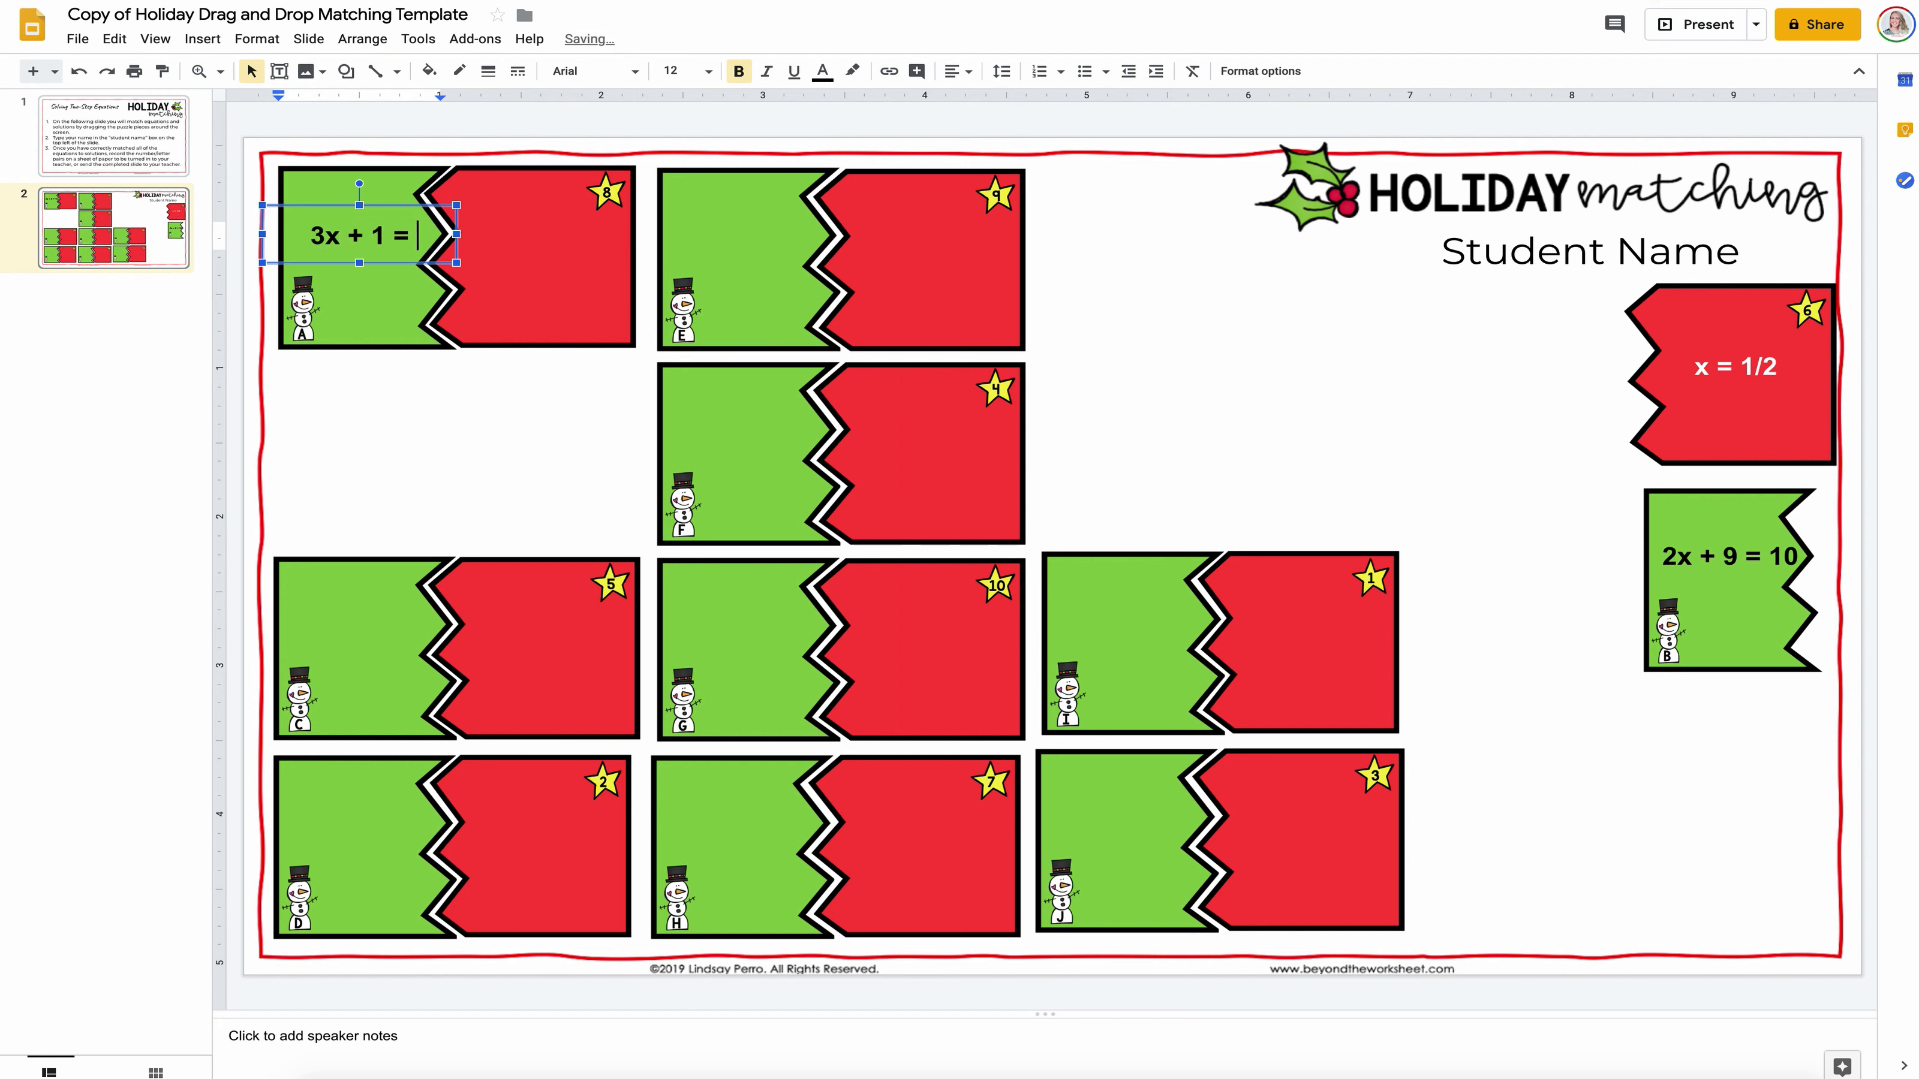
pyautogui.write('7')
# Step: Duplicate the x = 1/2 text onto piece A's red half and edit it to 'x = 2'
pyautogui.click(1681, 449)
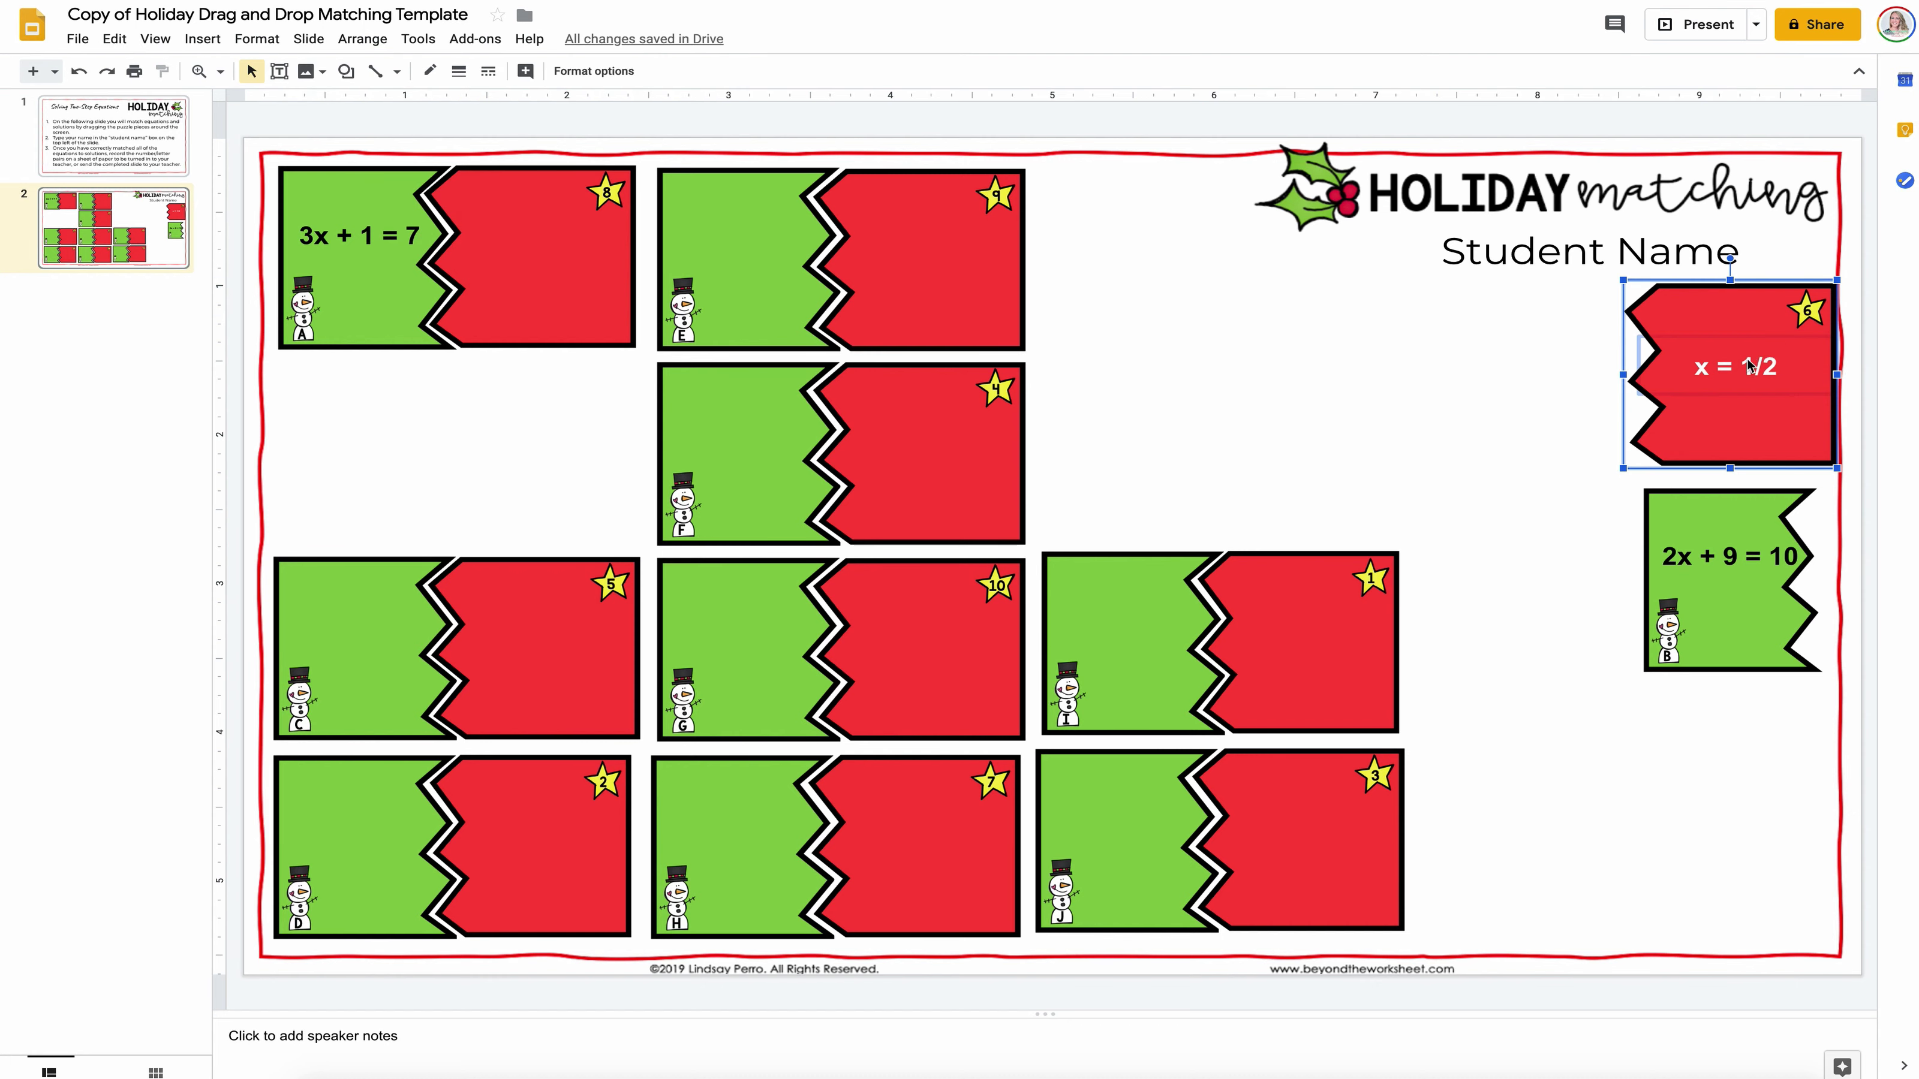
pyautogui.click(1767, 345)
pyautogui.hotkey('ctrl', 'd')
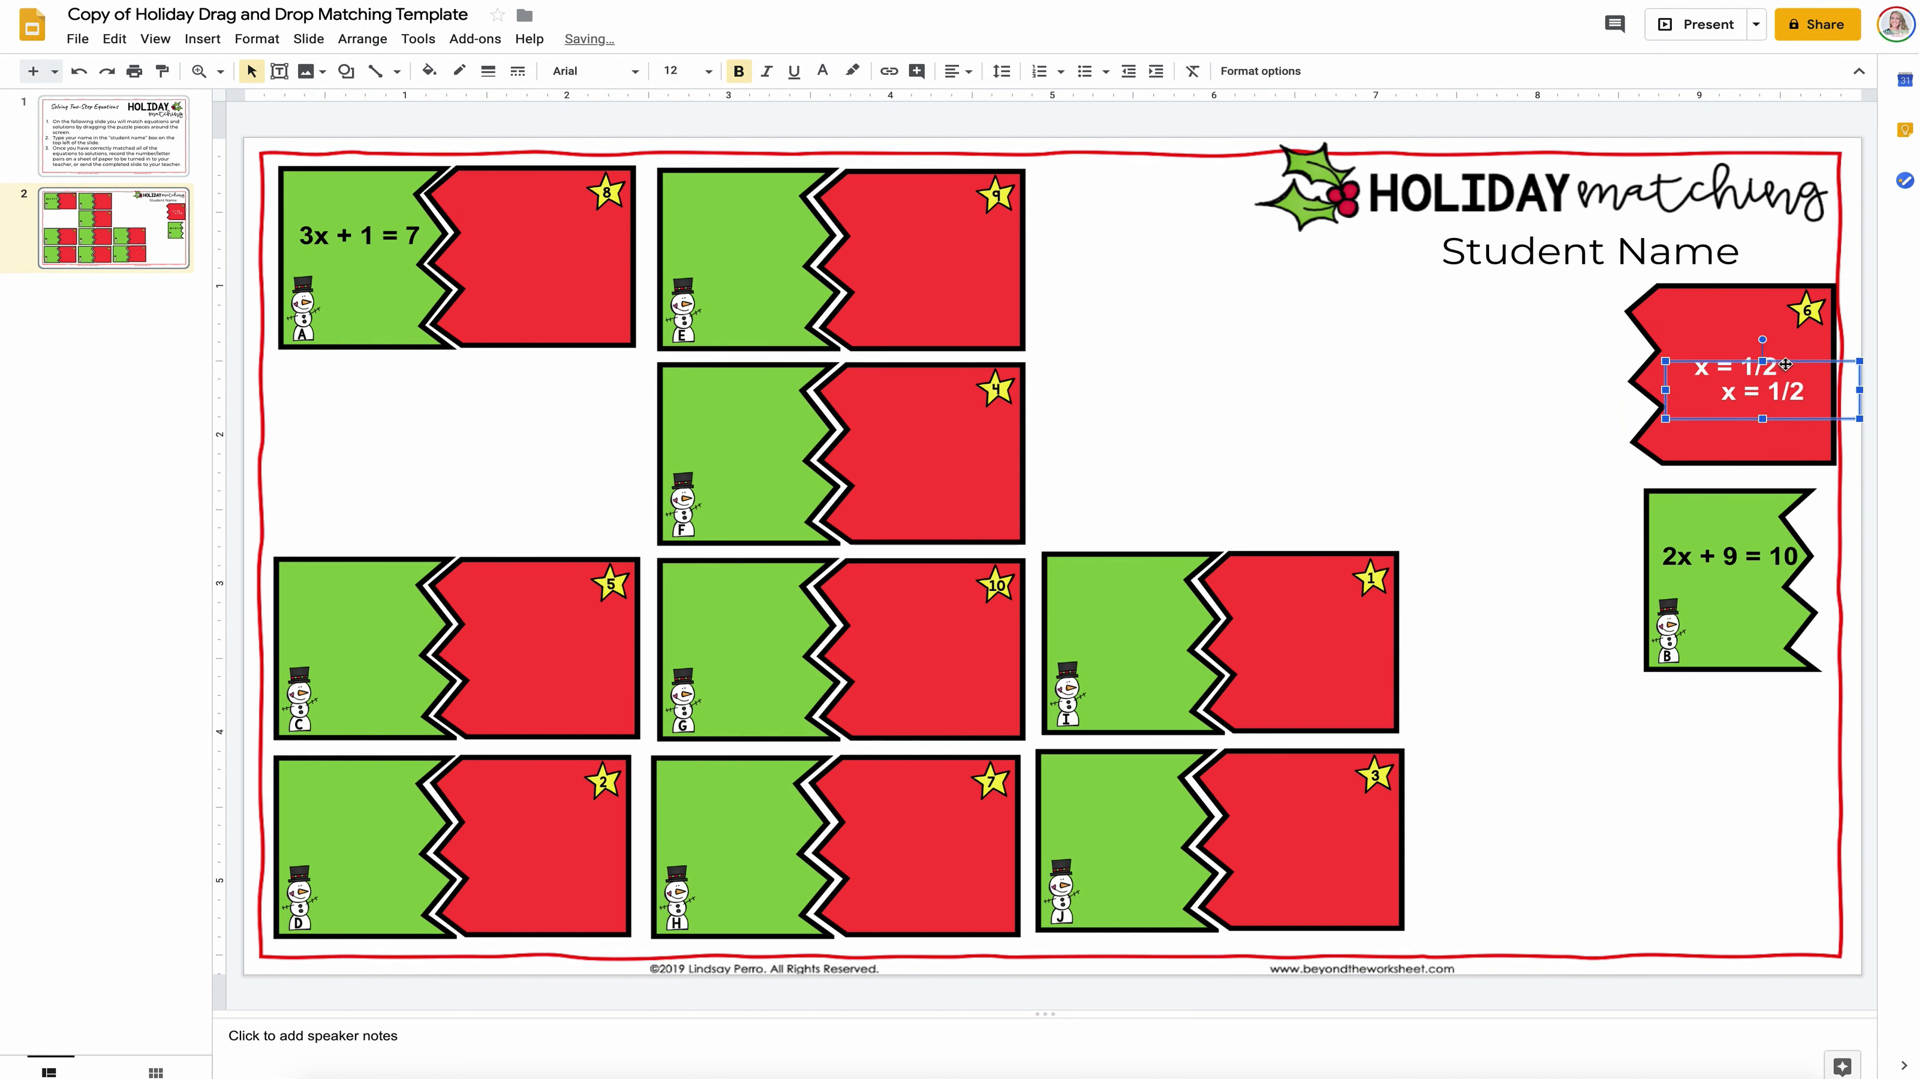
pyautogui.moveTo(1786, 364); pyautogui.dragTo(558, 222)
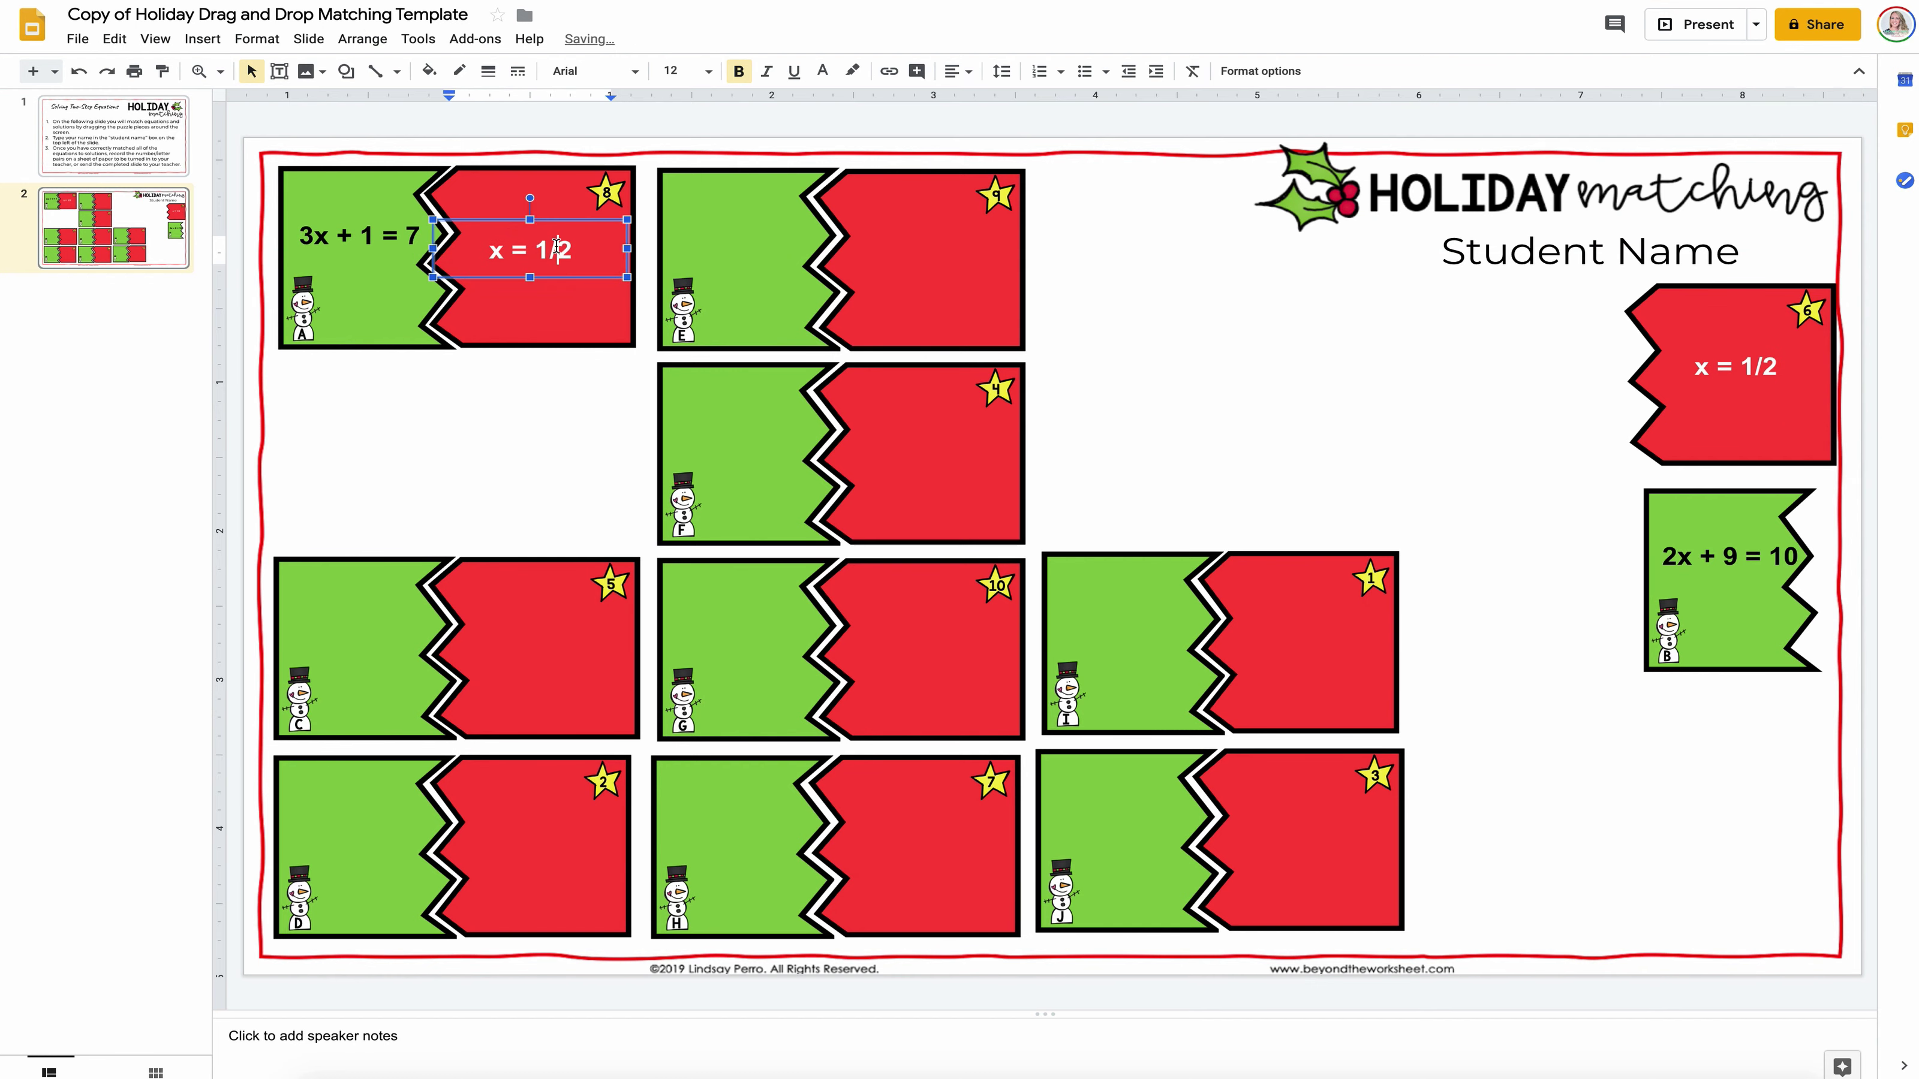
pyautogui.click(557, 248)
pyautogui.press('BackSpace')
pyautogui.press('BackSpace')
pyautogui.click(593, 412)
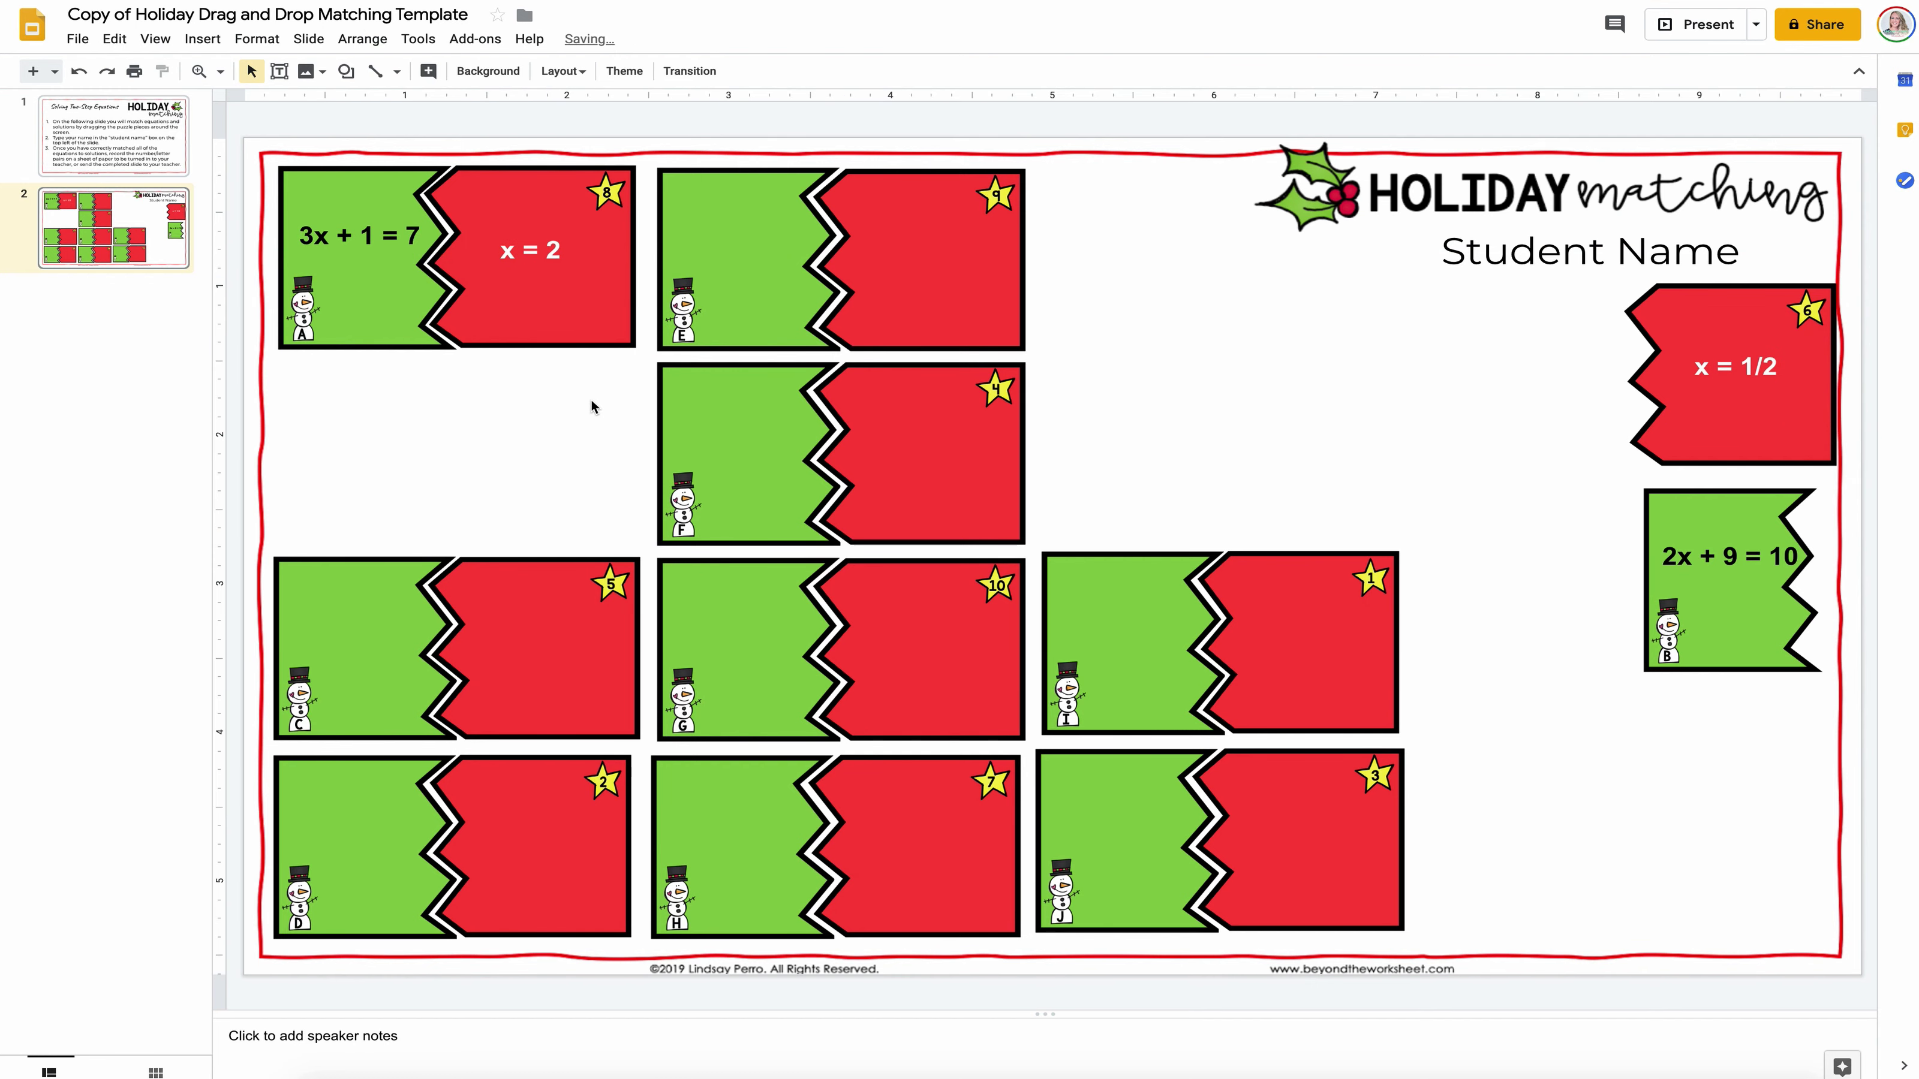
# Step: Group green piece A with its 3x + 1 = 7 text and move it beside Student Name
pyautogui.click(369, 199)
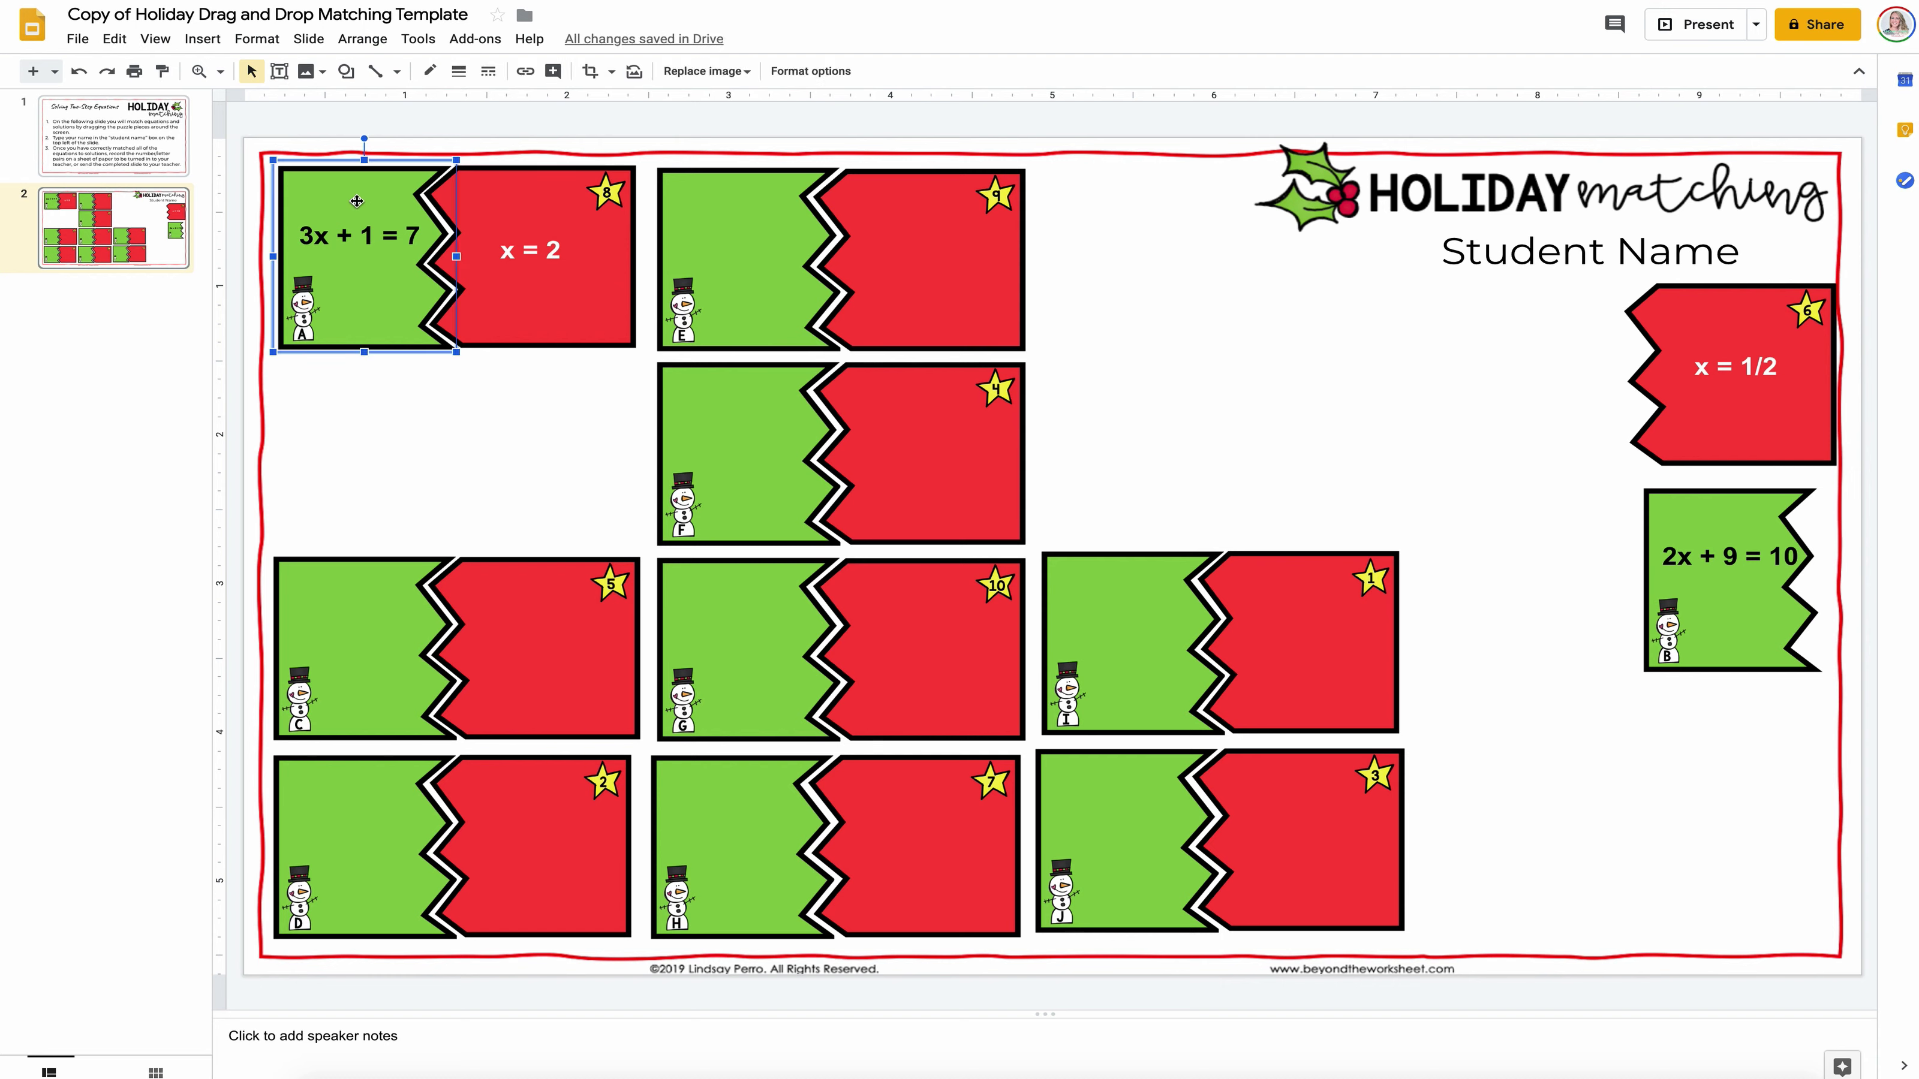
pyautogui.keyDown('shift'); pyautogui.click(346, 232); pyautogui.keyUp('shift')
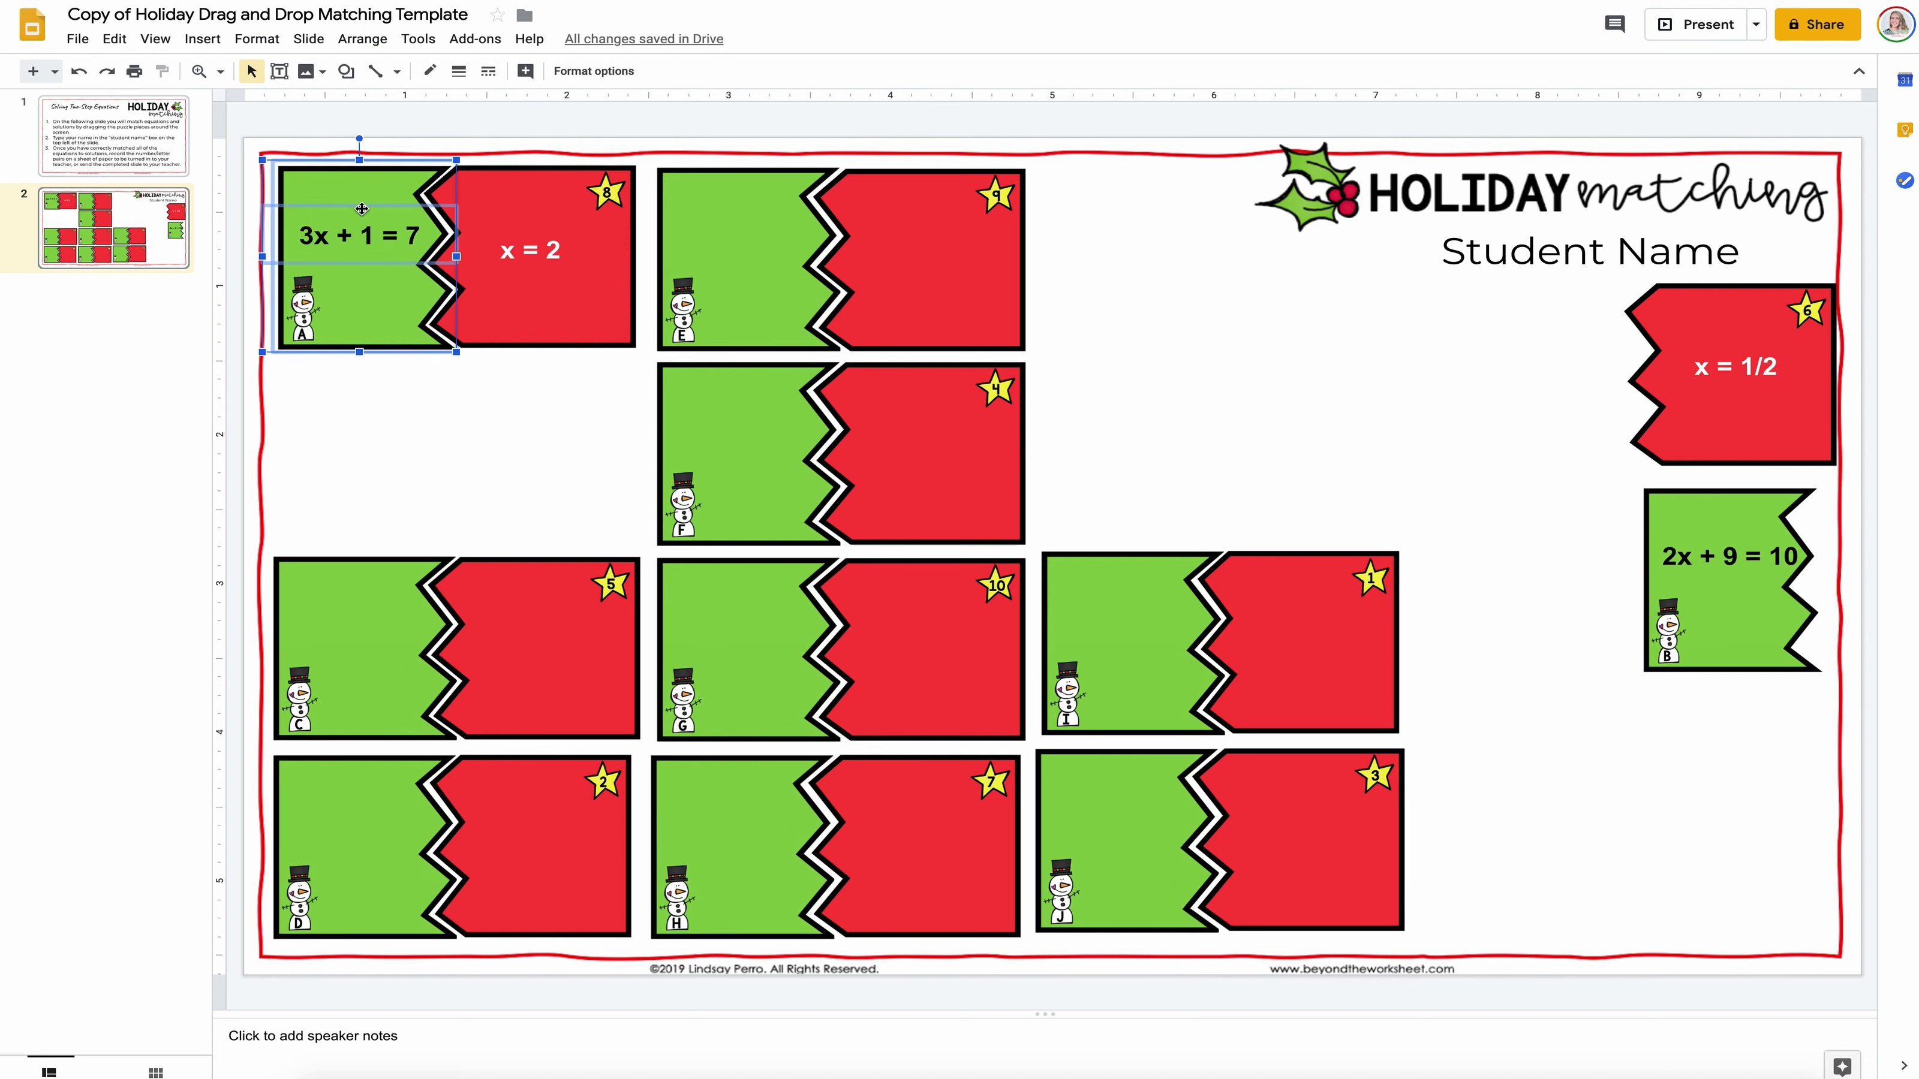
pyautogui.rightClick(361, 209)
pyautogui.click(423, 564)
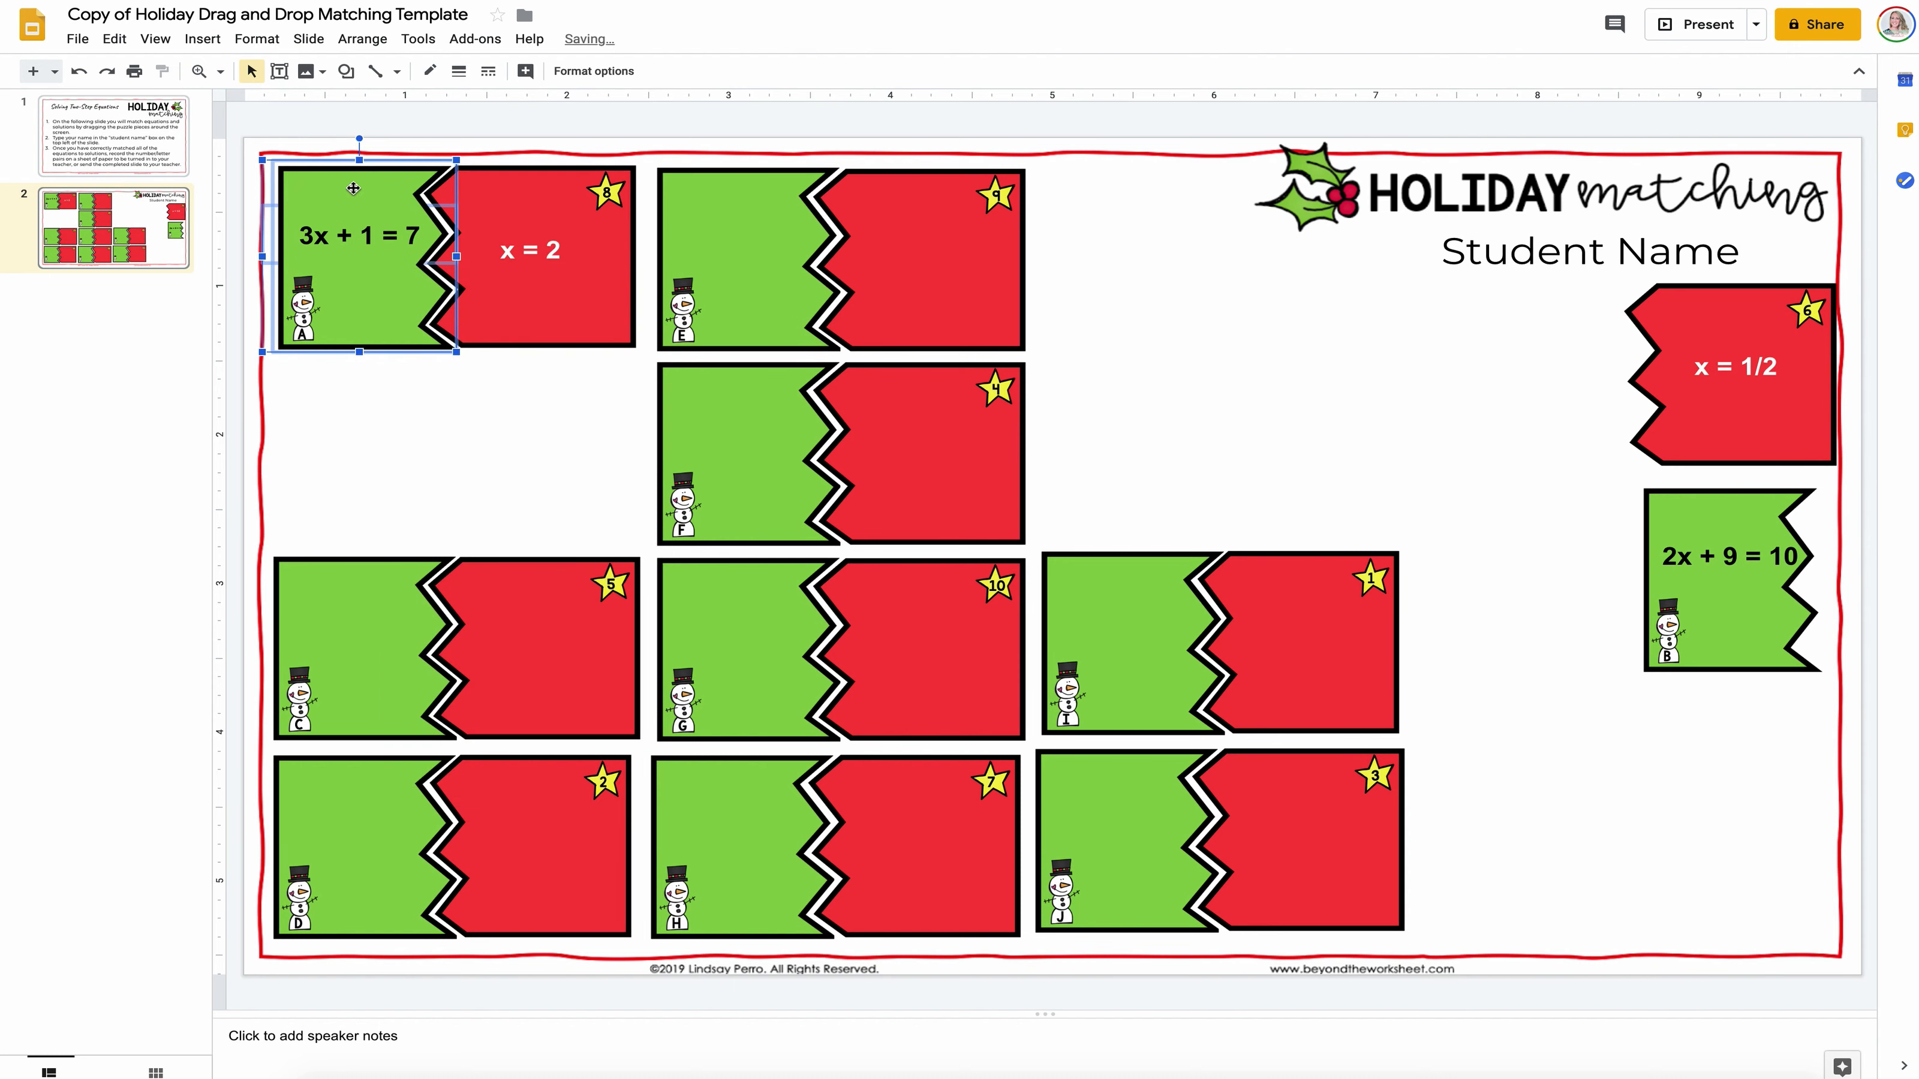
pyautogui.moveTo(353, 189); pyautogui.dragTo(1450, 333)
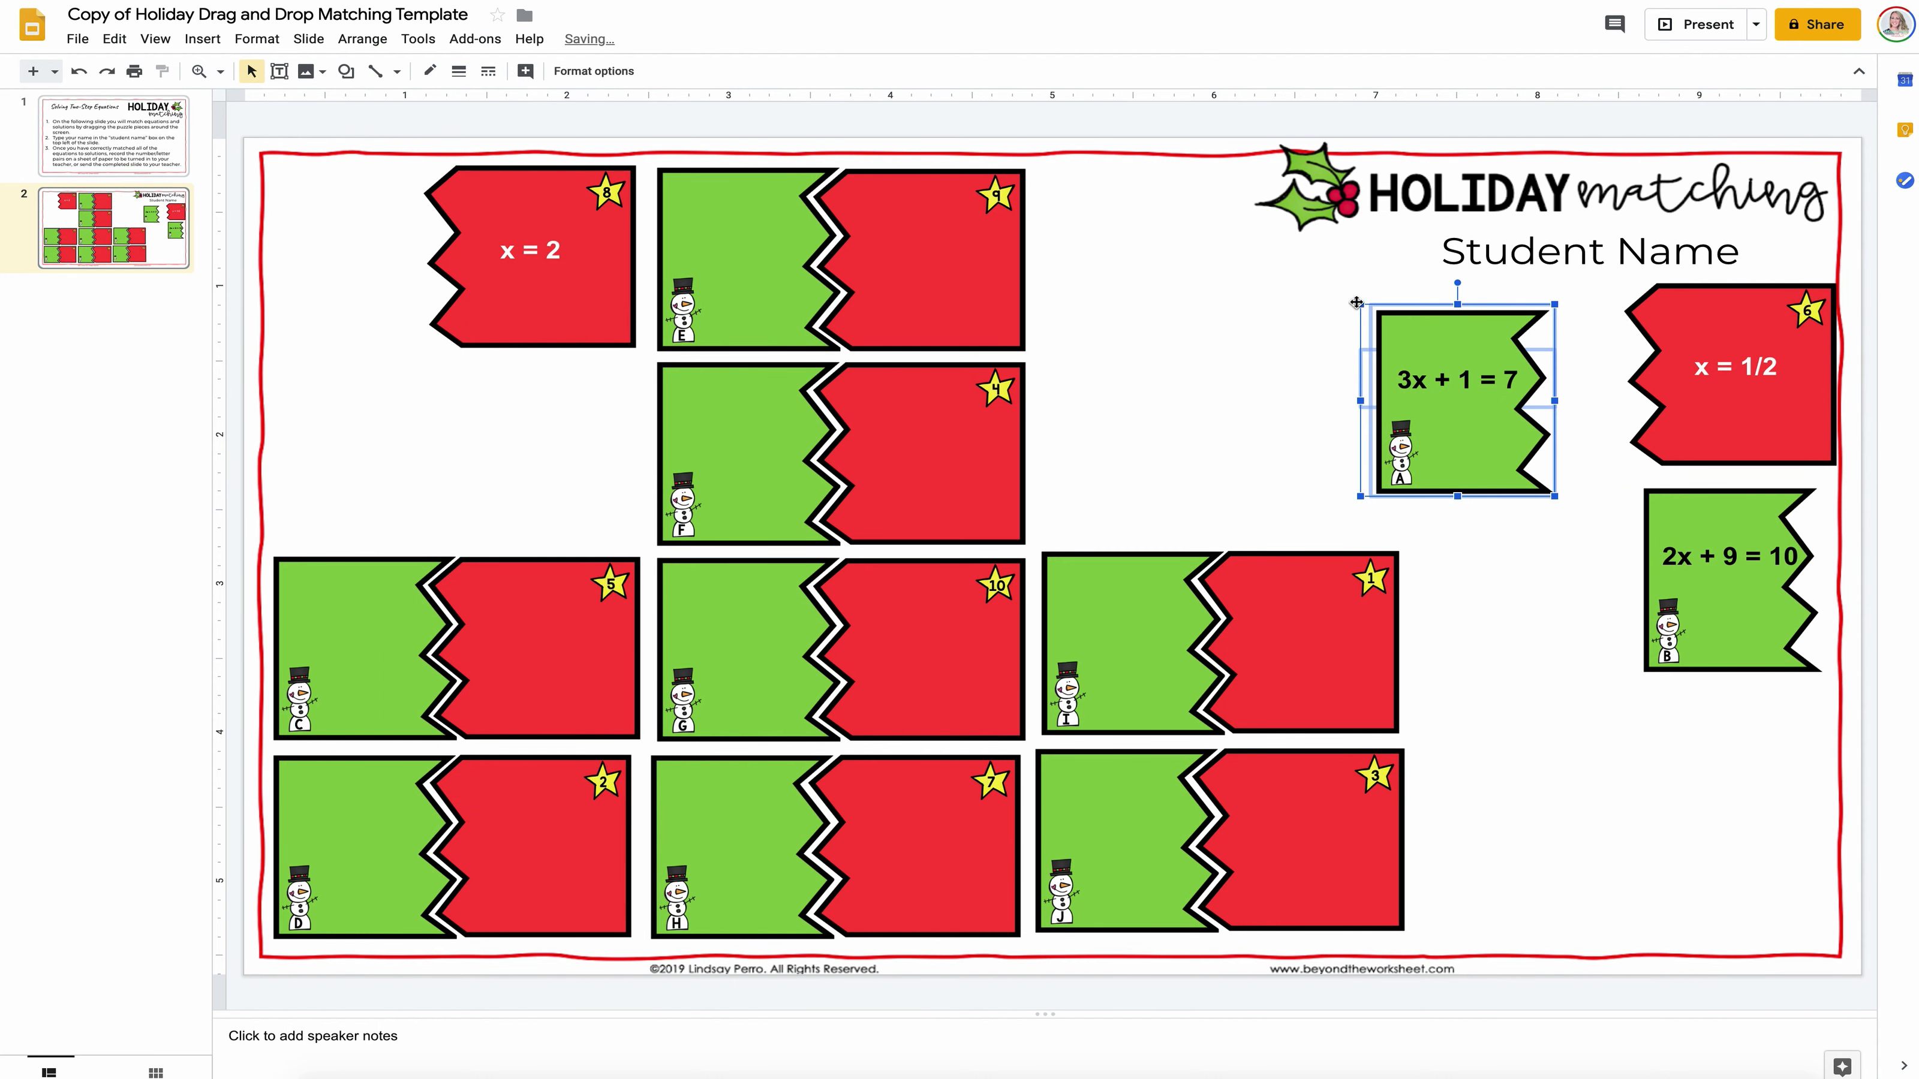
# Step: Group the red x = 2 piece with its text and move it to the lower right
pyautogui.click(554, 251)
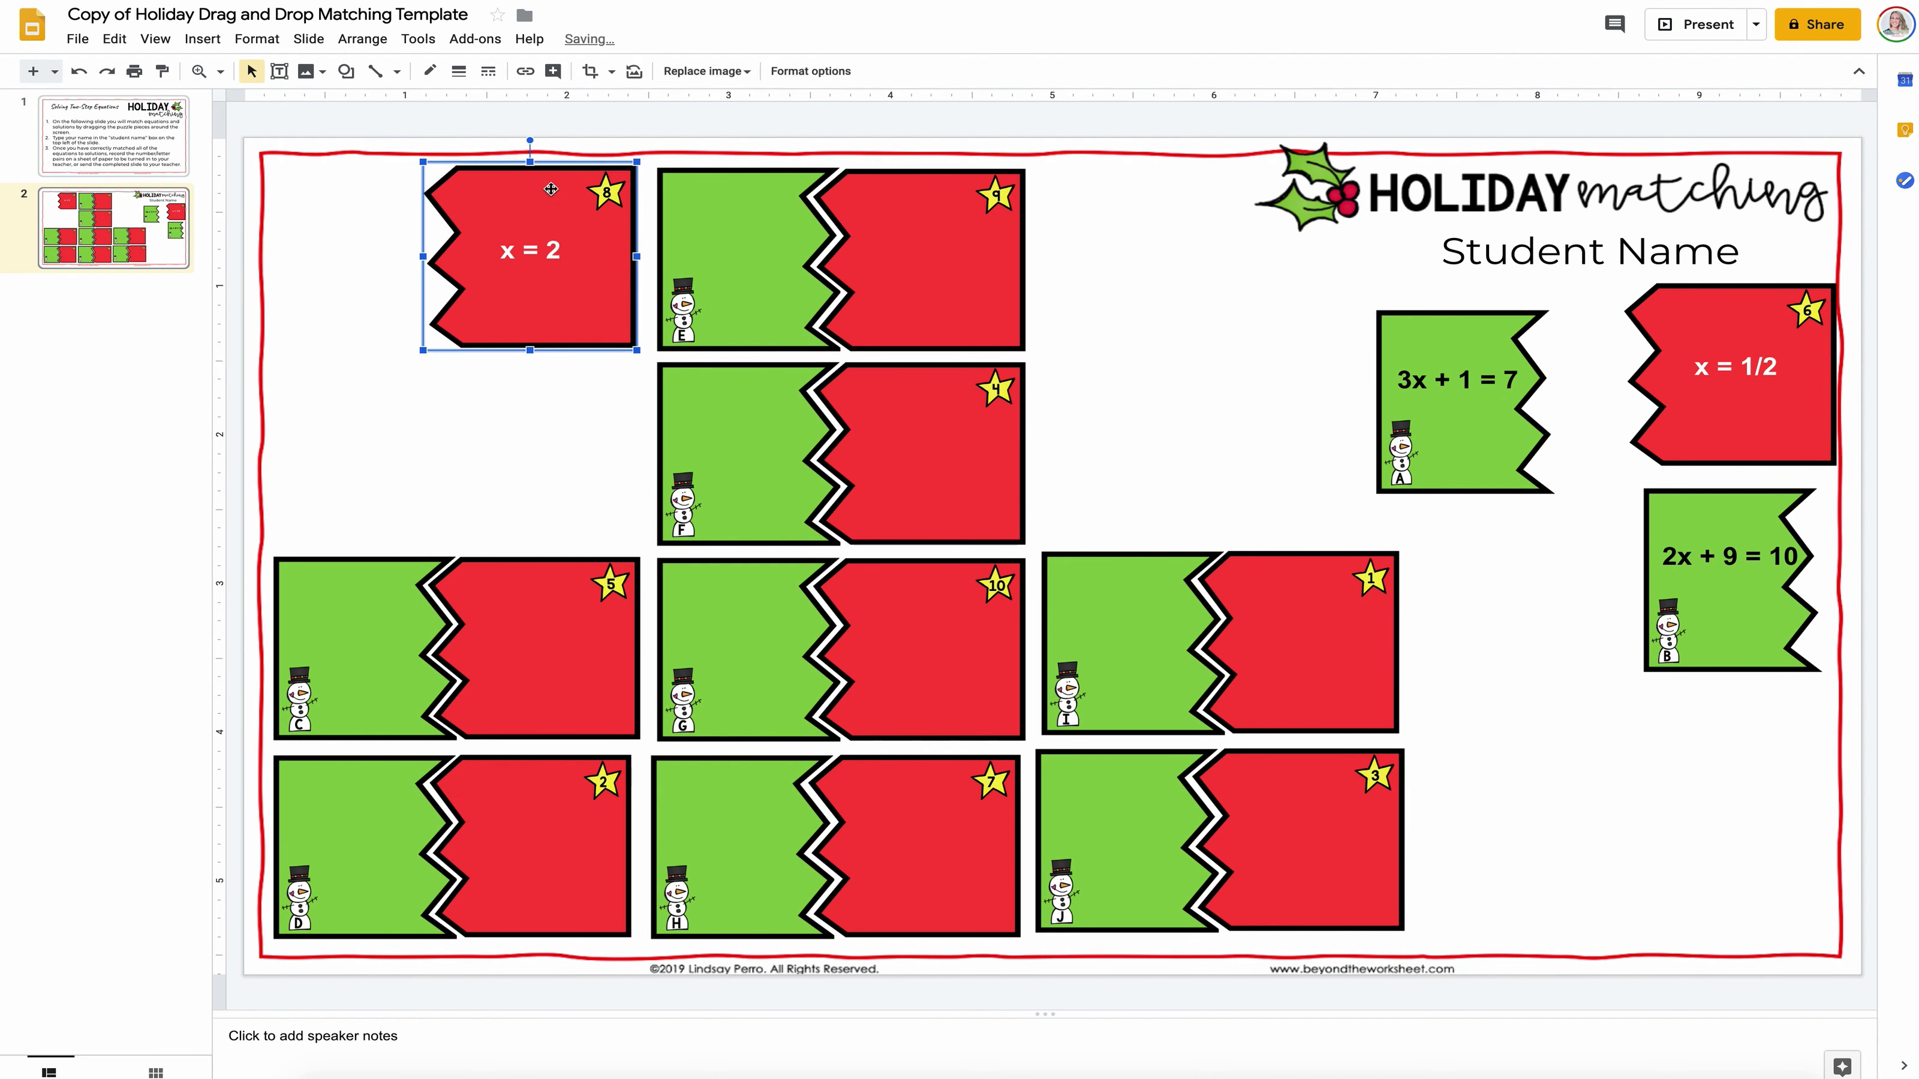
pyautogui.click(549, 254)
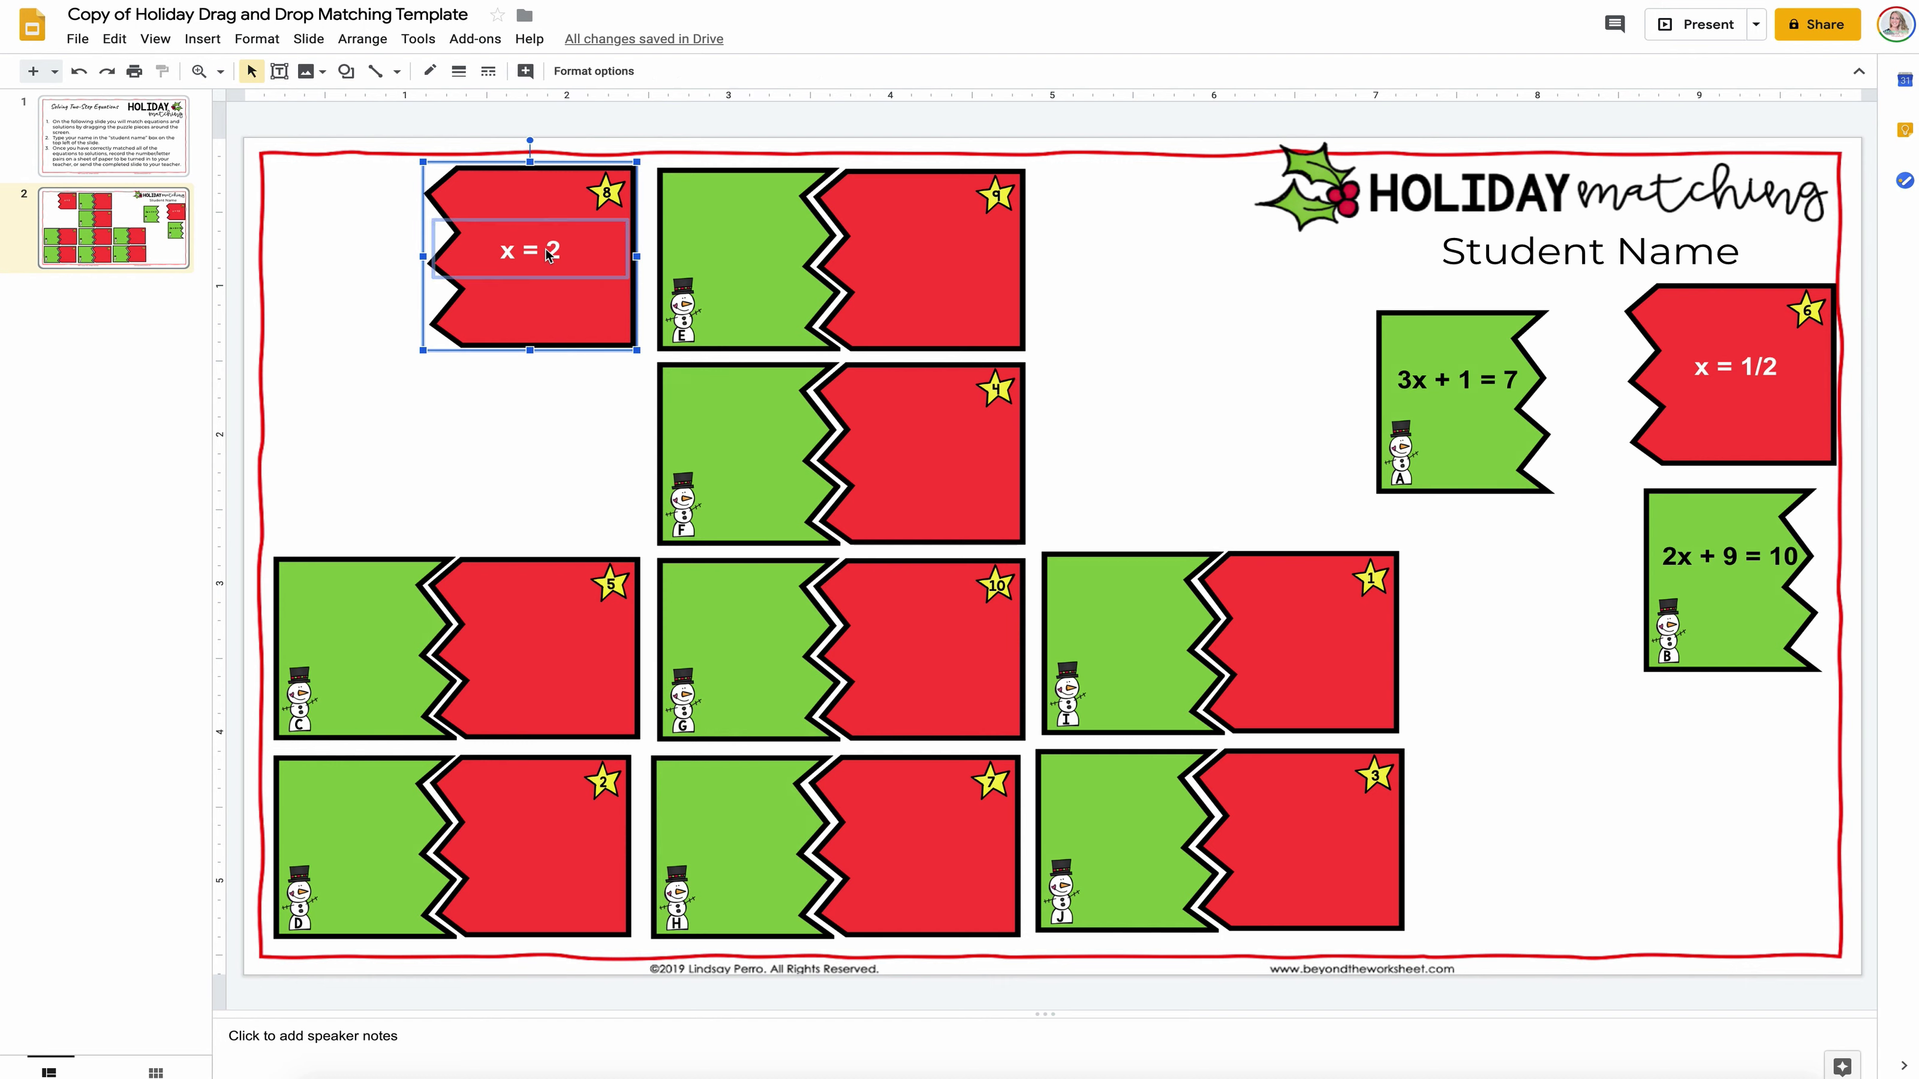
pyautogui.rightClick(550, 254)
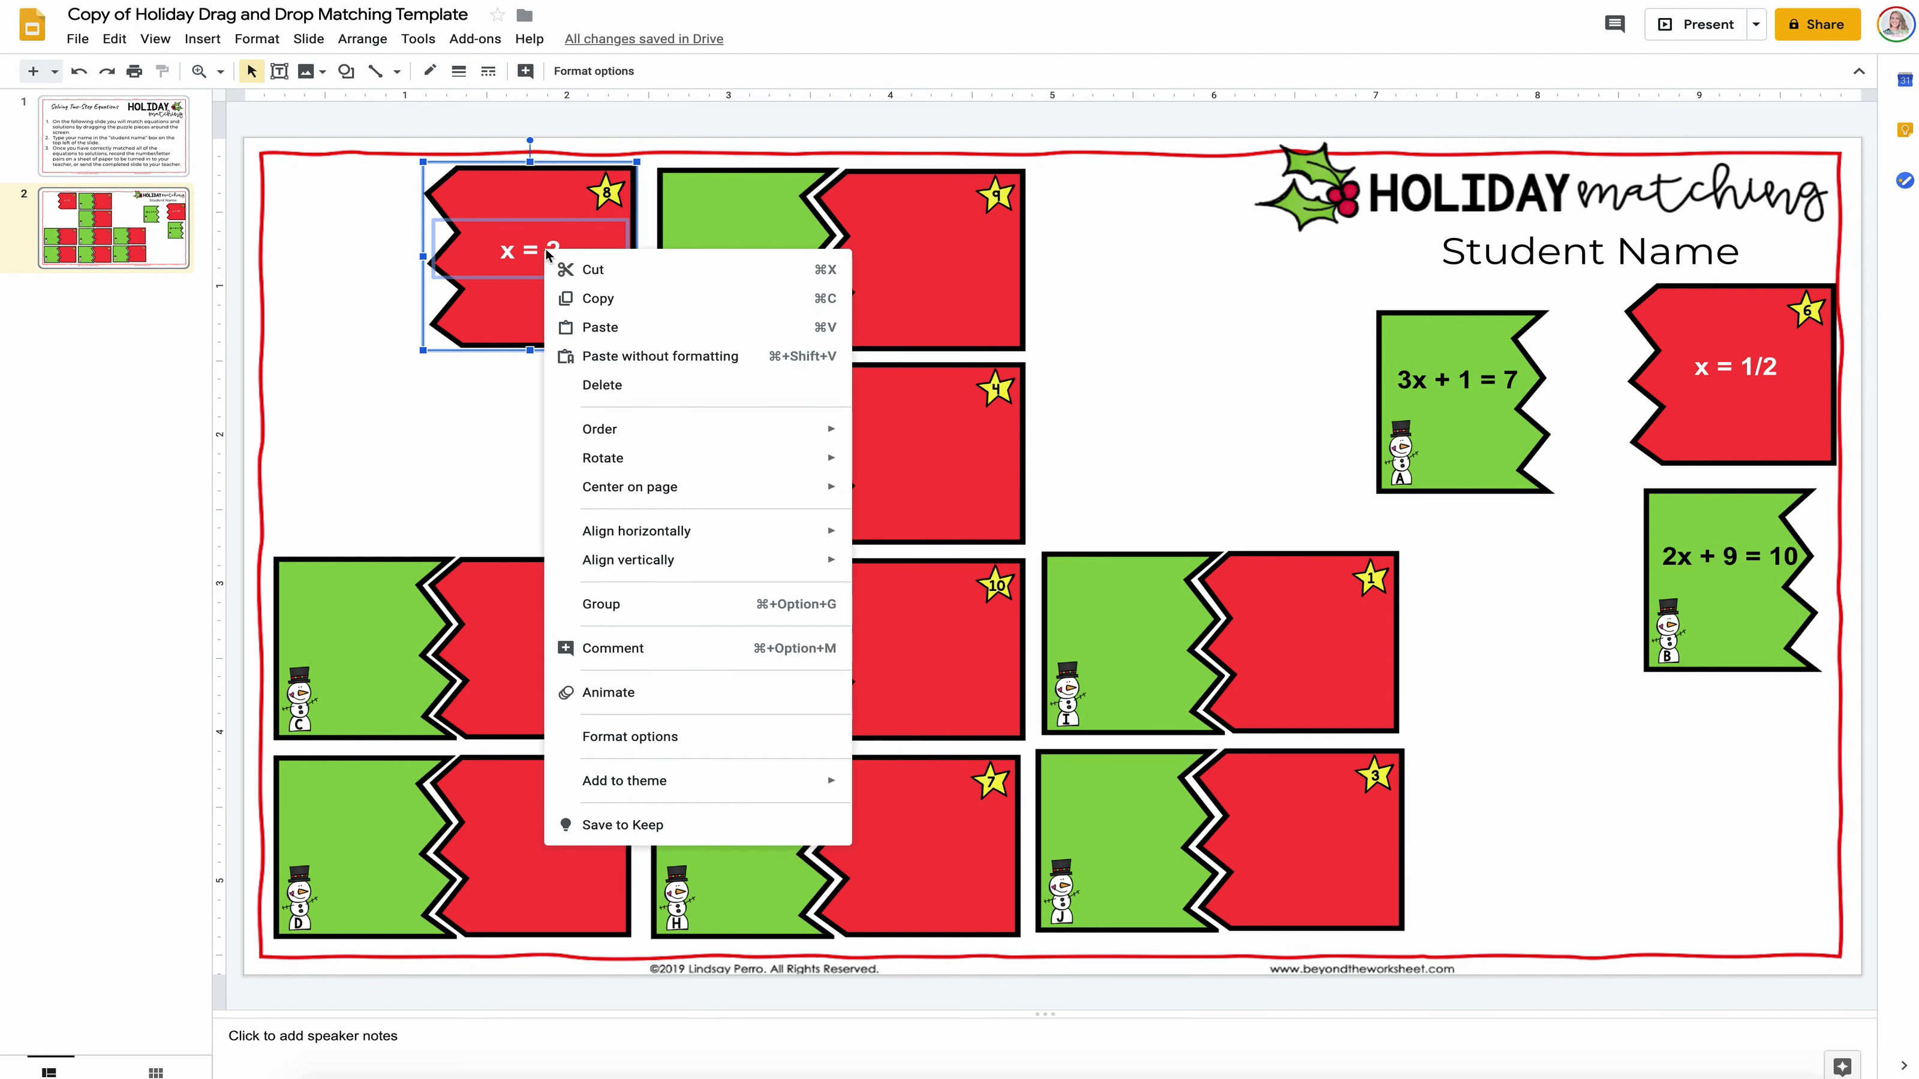
pyautogui.click(679, 605)
pyautogui.moveTo(533, 184); pyautogui.dragTo(1493, 532)
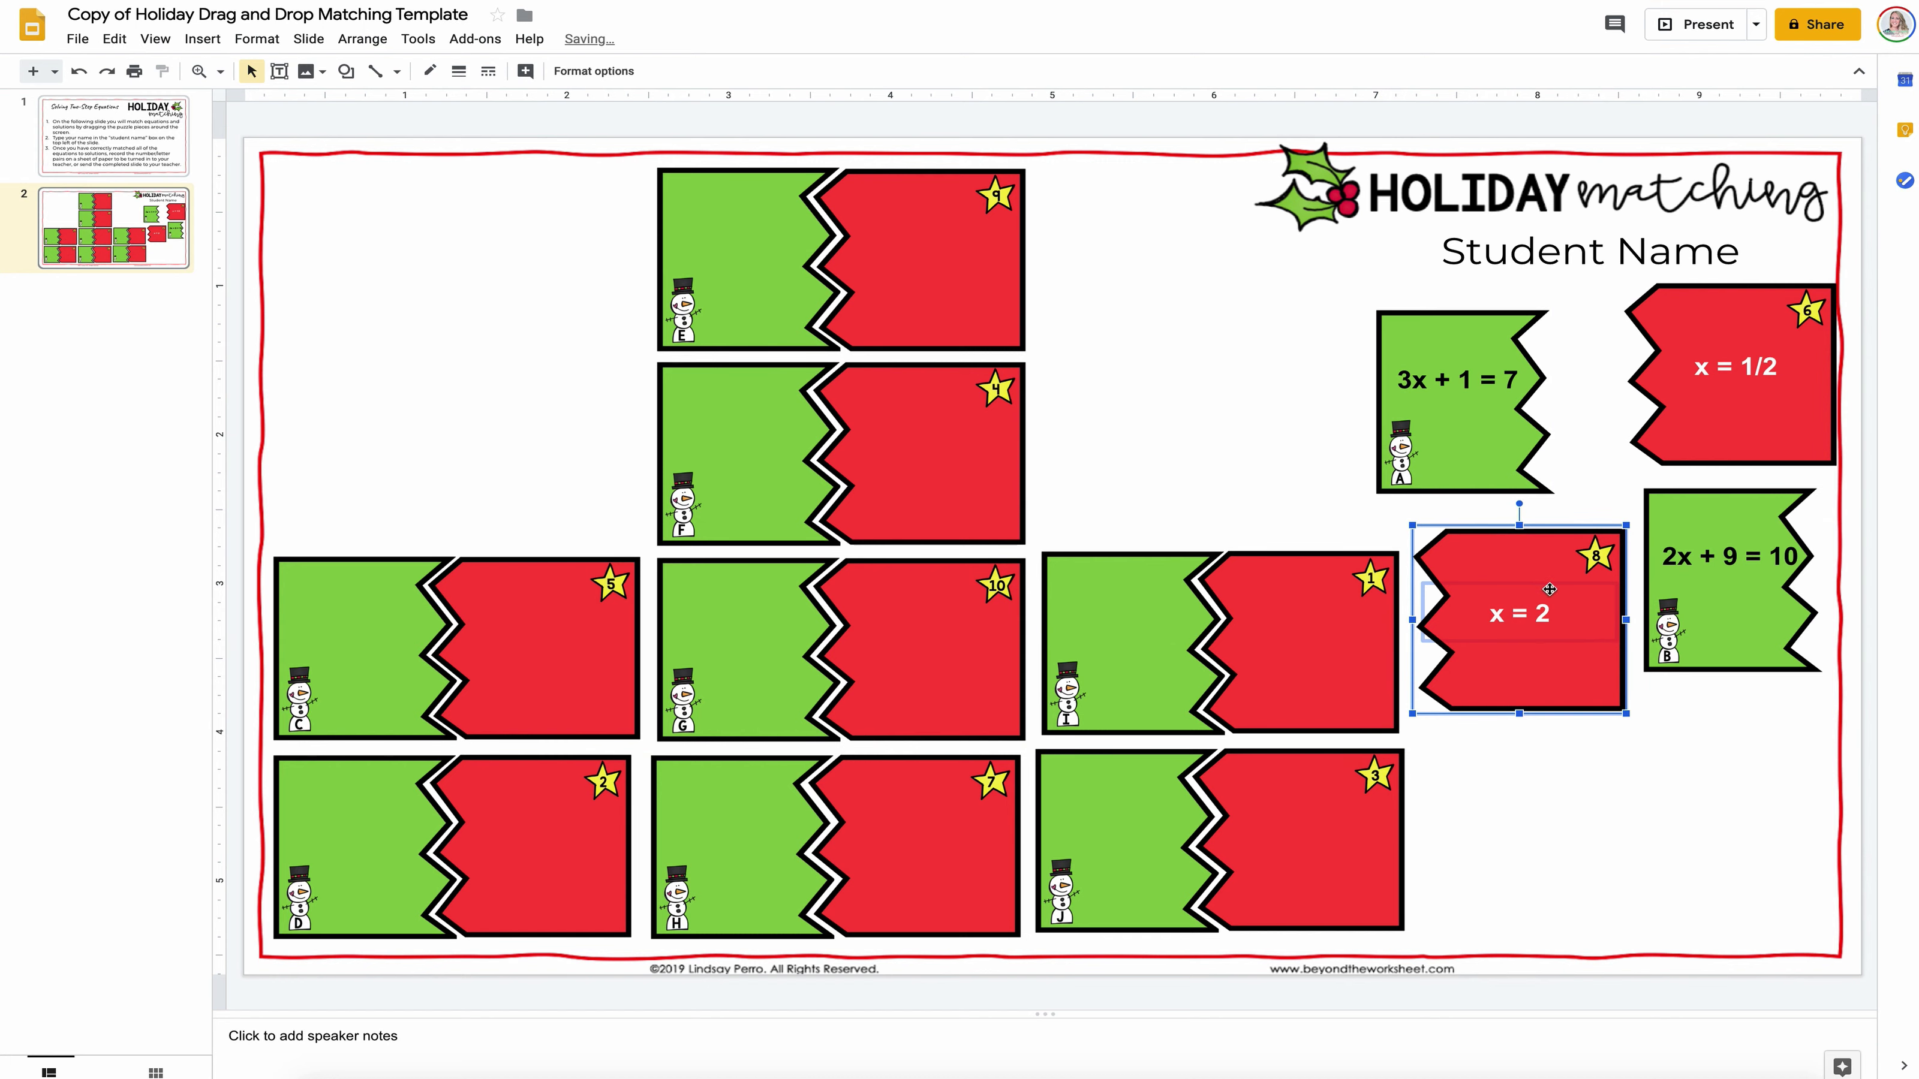
pyautogui.moveTo(1518, 571); pyautogui.dragTo(1654, 734)
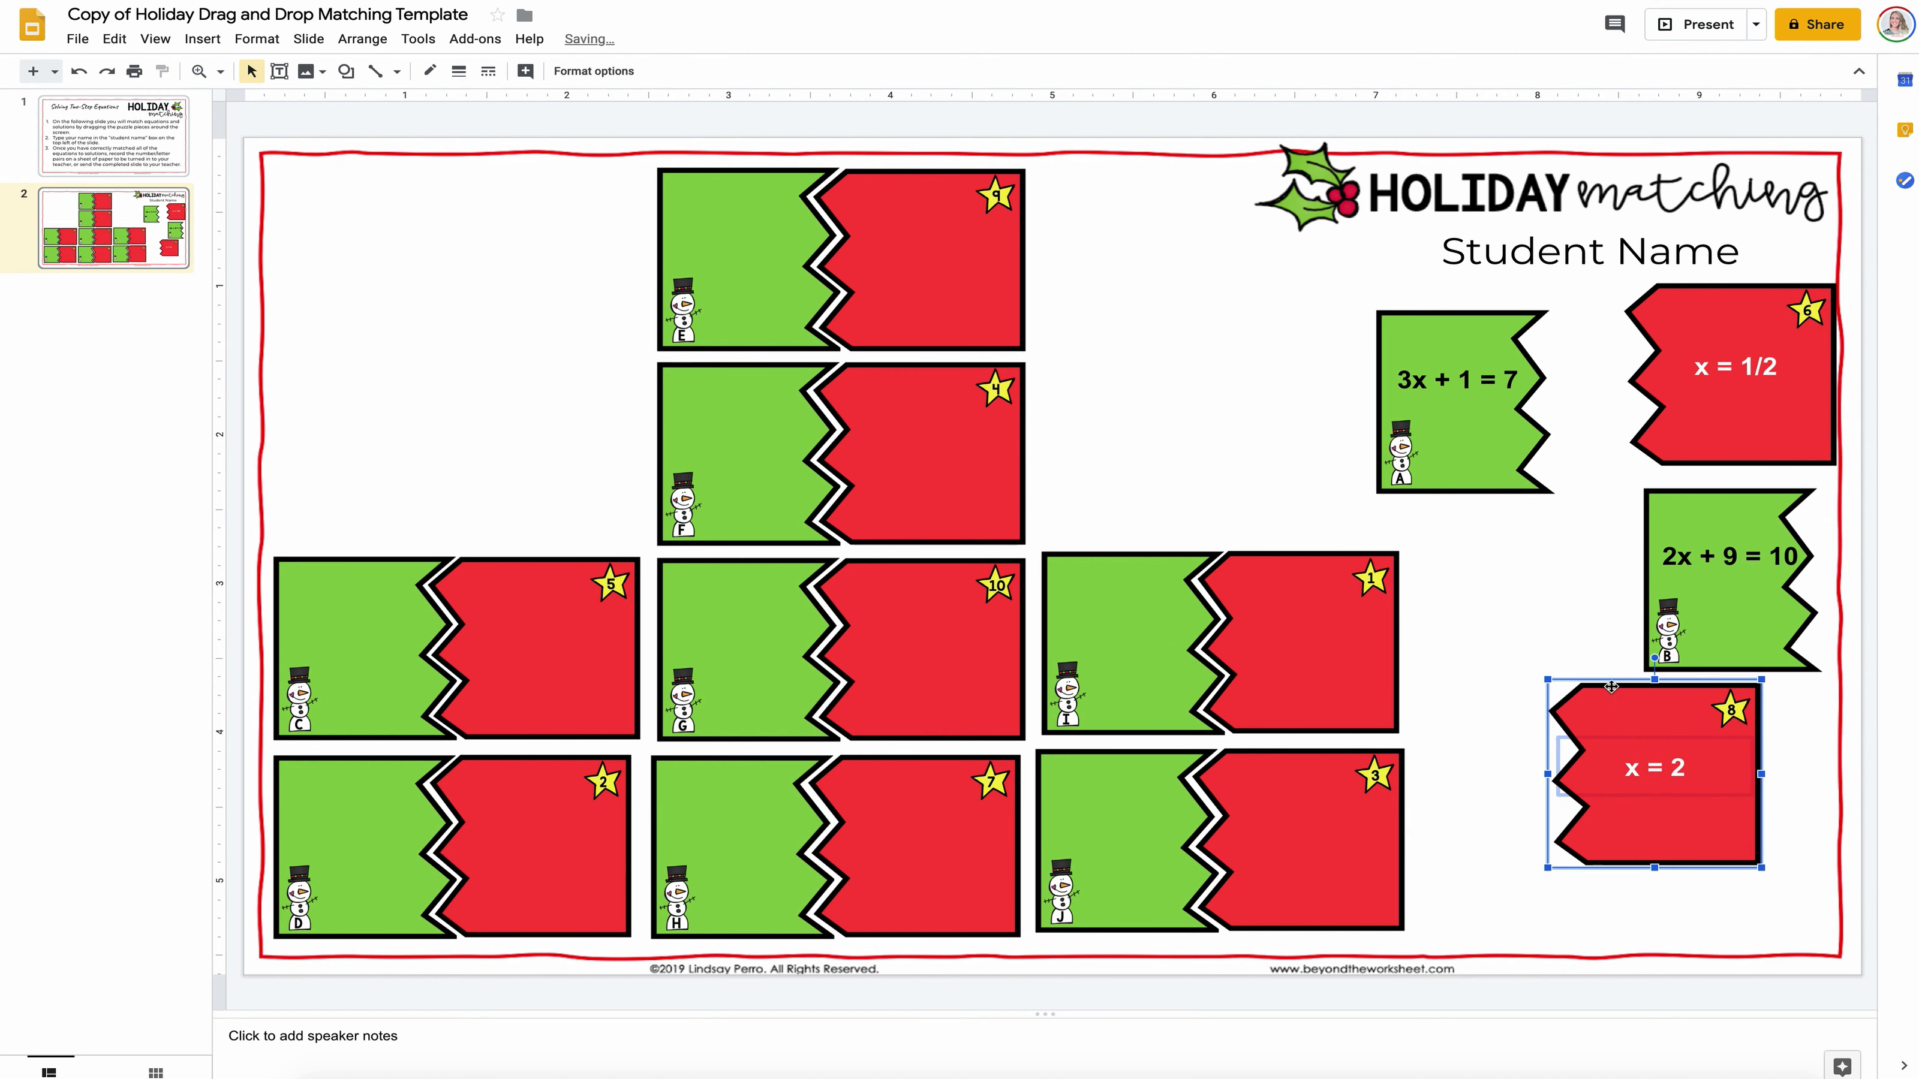
# Step: Rearrange the 2x + 9 = 10 and x = 2 pieces among the right-side pieces
pyautogui.moveTo(1692, 533); pyautogui.dragTo(1634, 510)
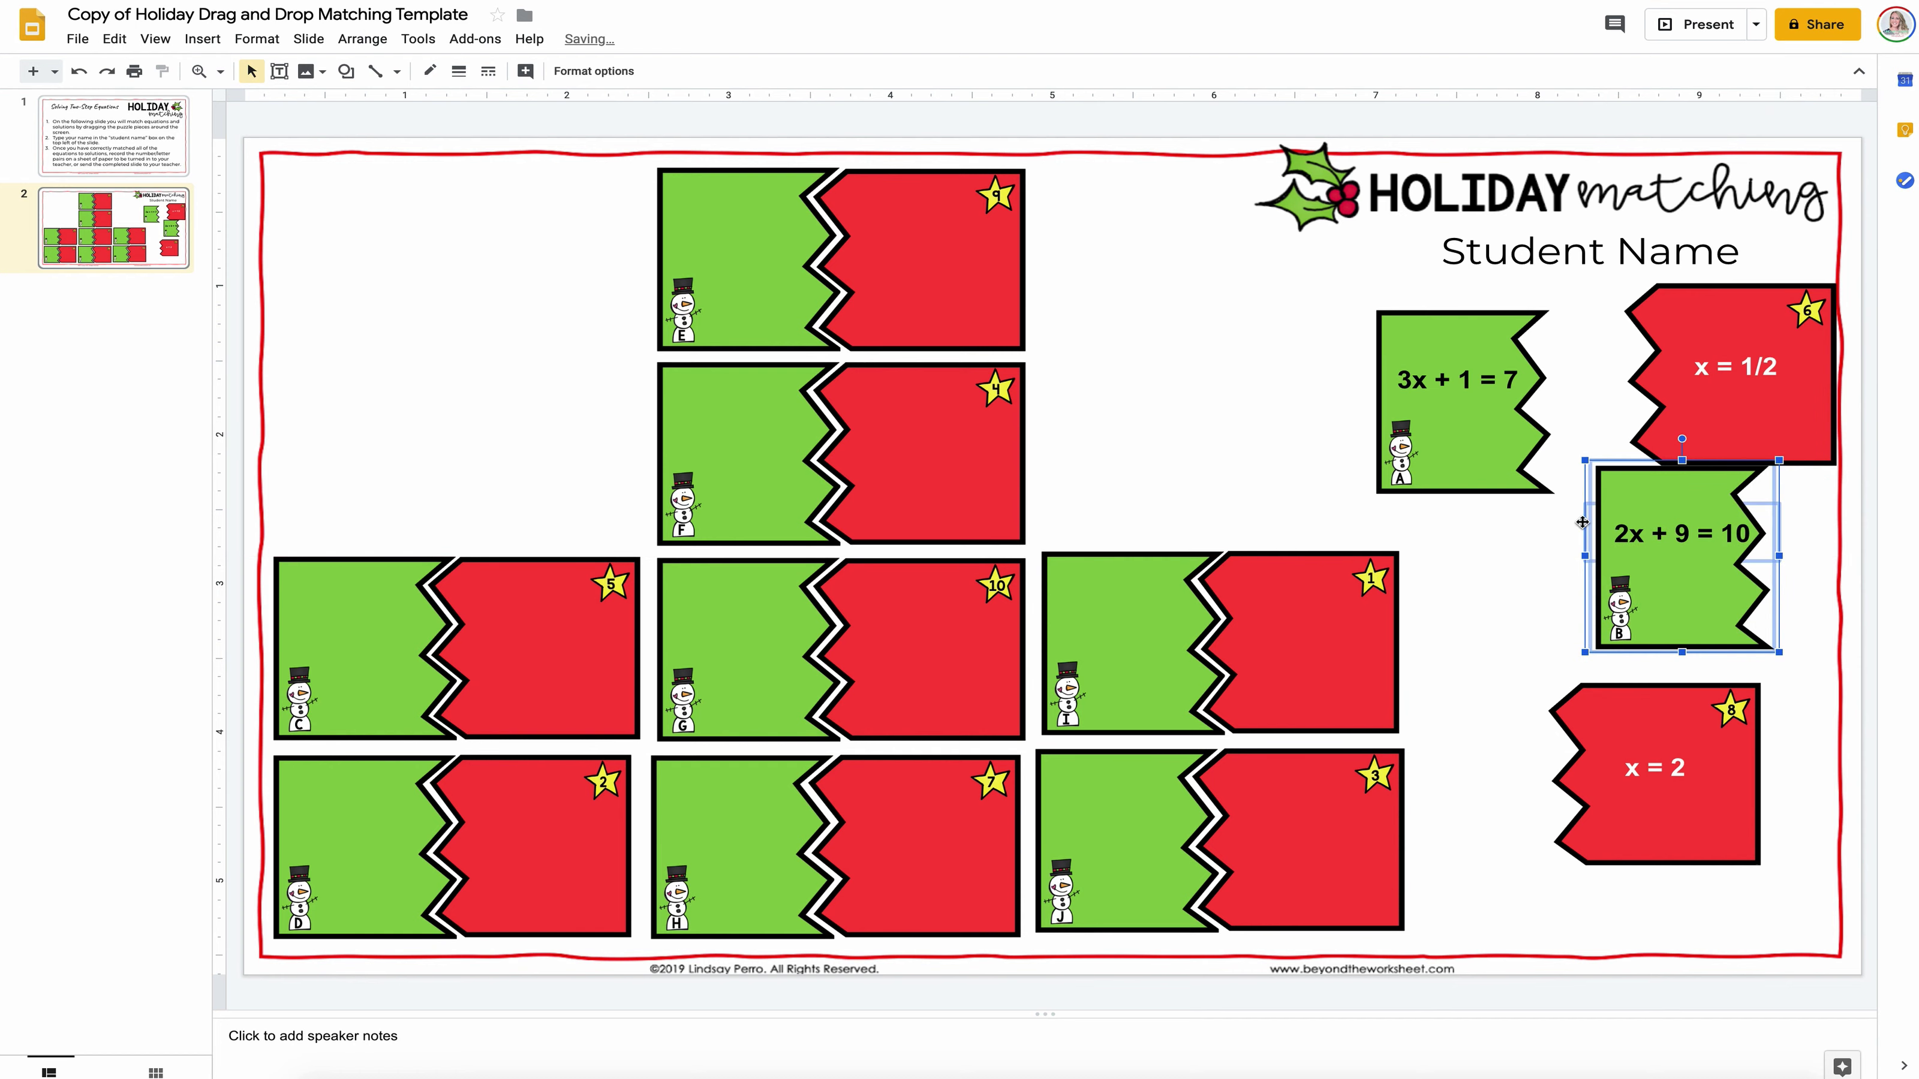
pyautogui.click(1684, 743)
pyautogui.moveTo(1684, 743); pyautogui.dragTo(1721, 734)
pyautogui.moveTo(1673, 528); pyautogui.dragTo(1576, 553)
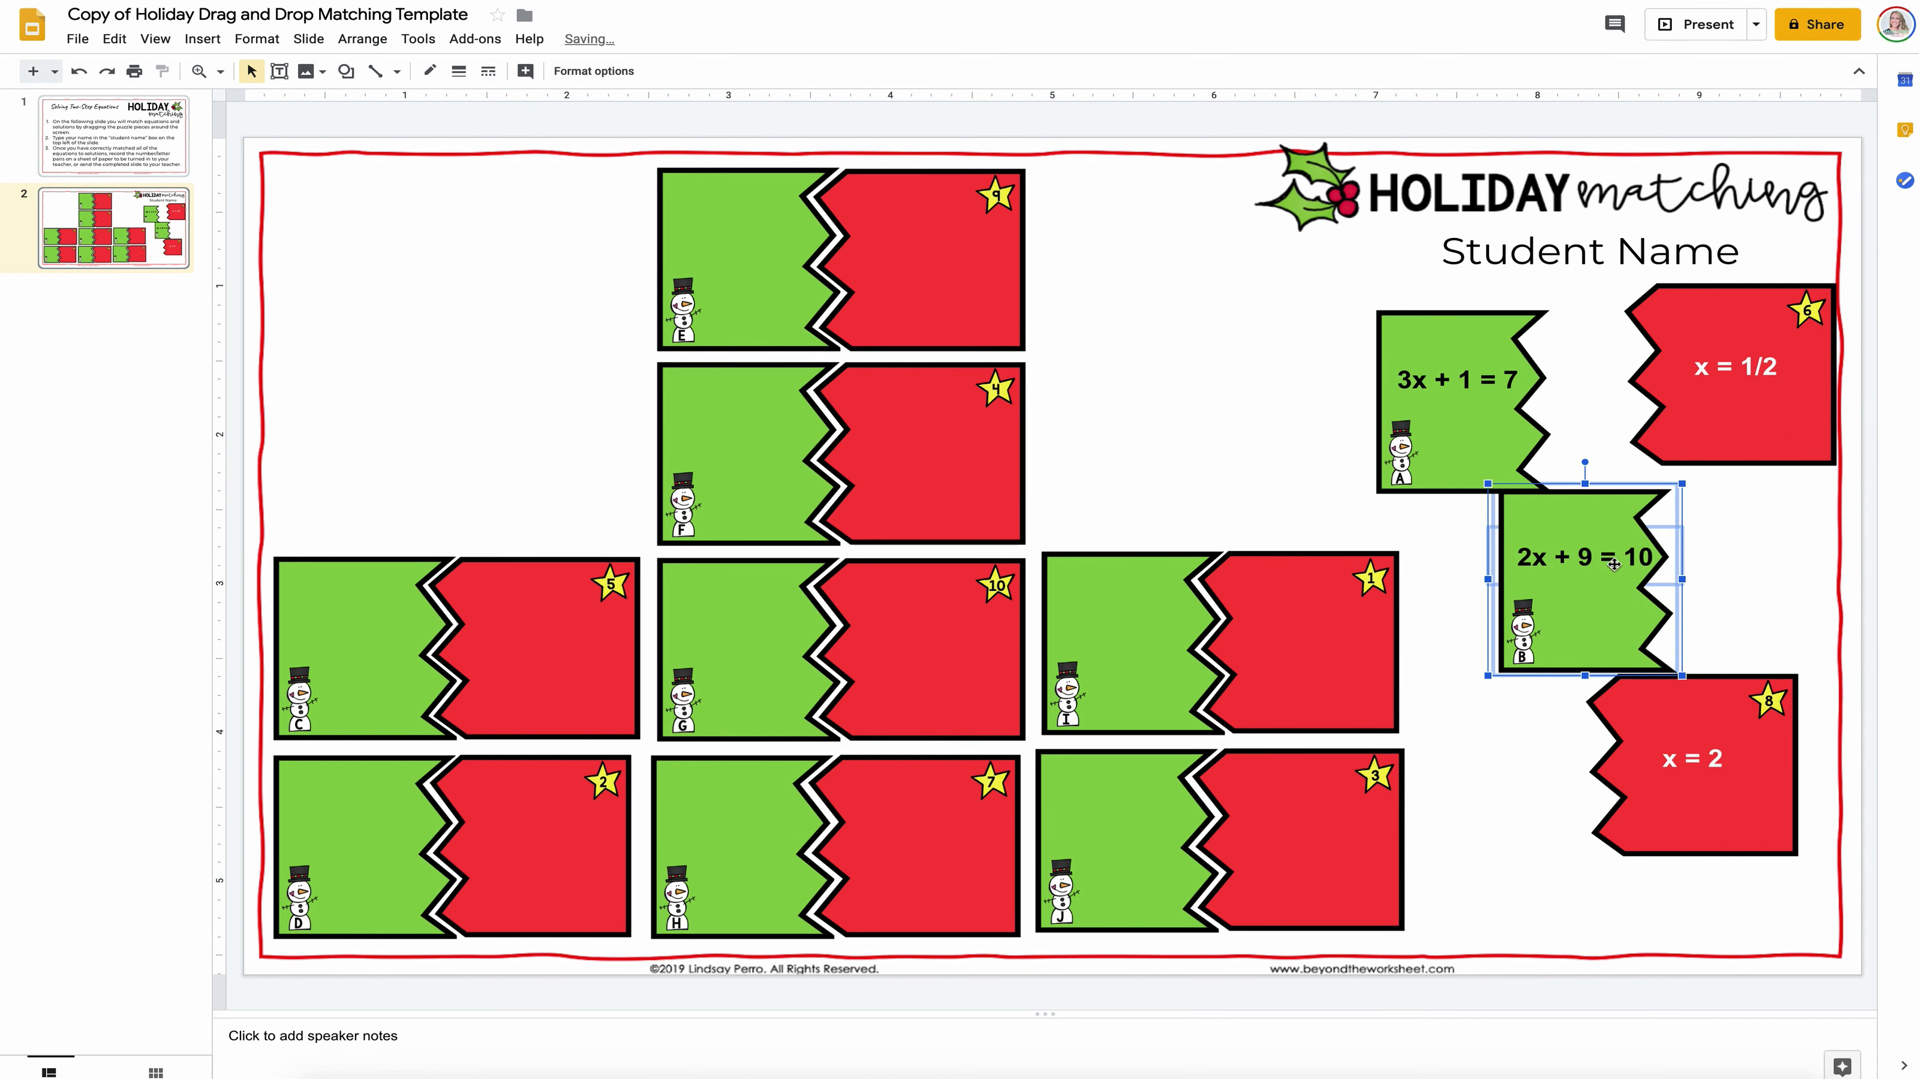
pyautogui.moveTo(1617, 505); pyautogui.dragTo(1677, 500)
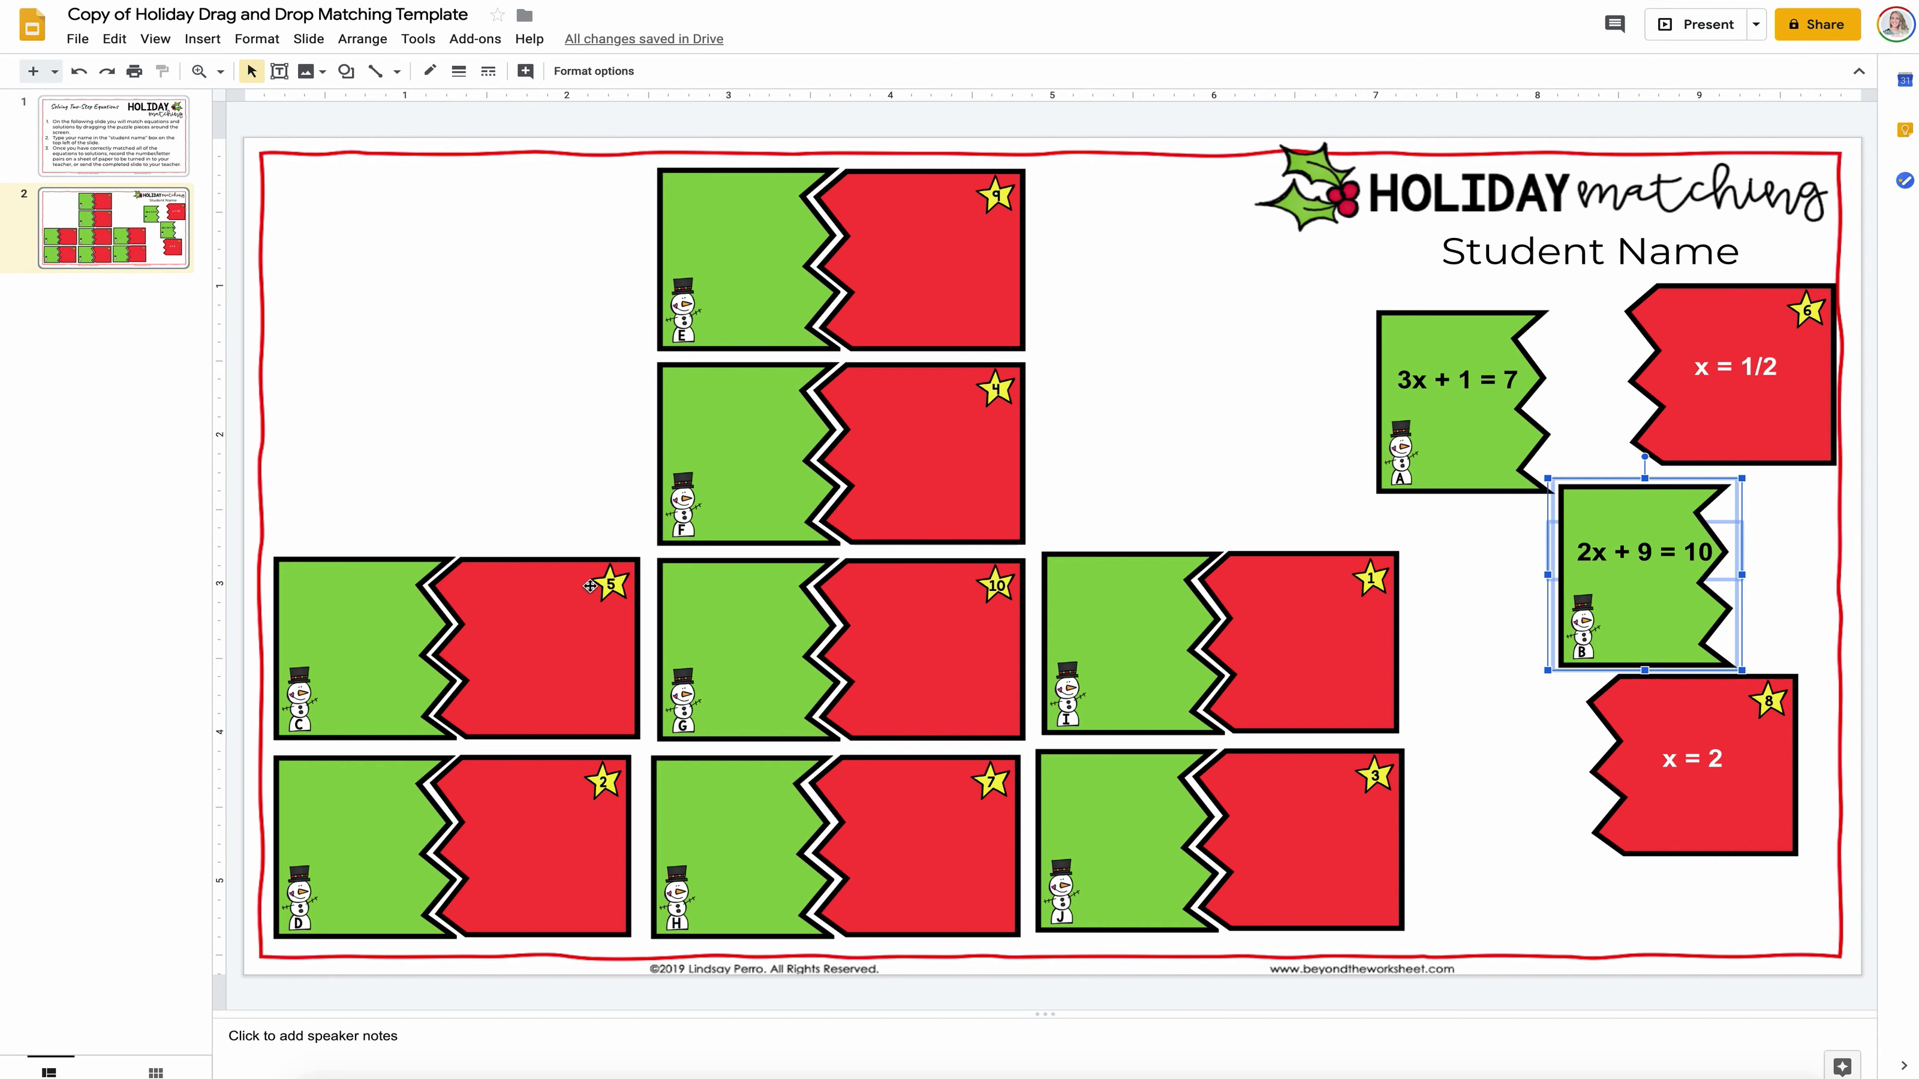
# Step: Delete the extra green pieces I and J
pyautogui.click(1126, 670)
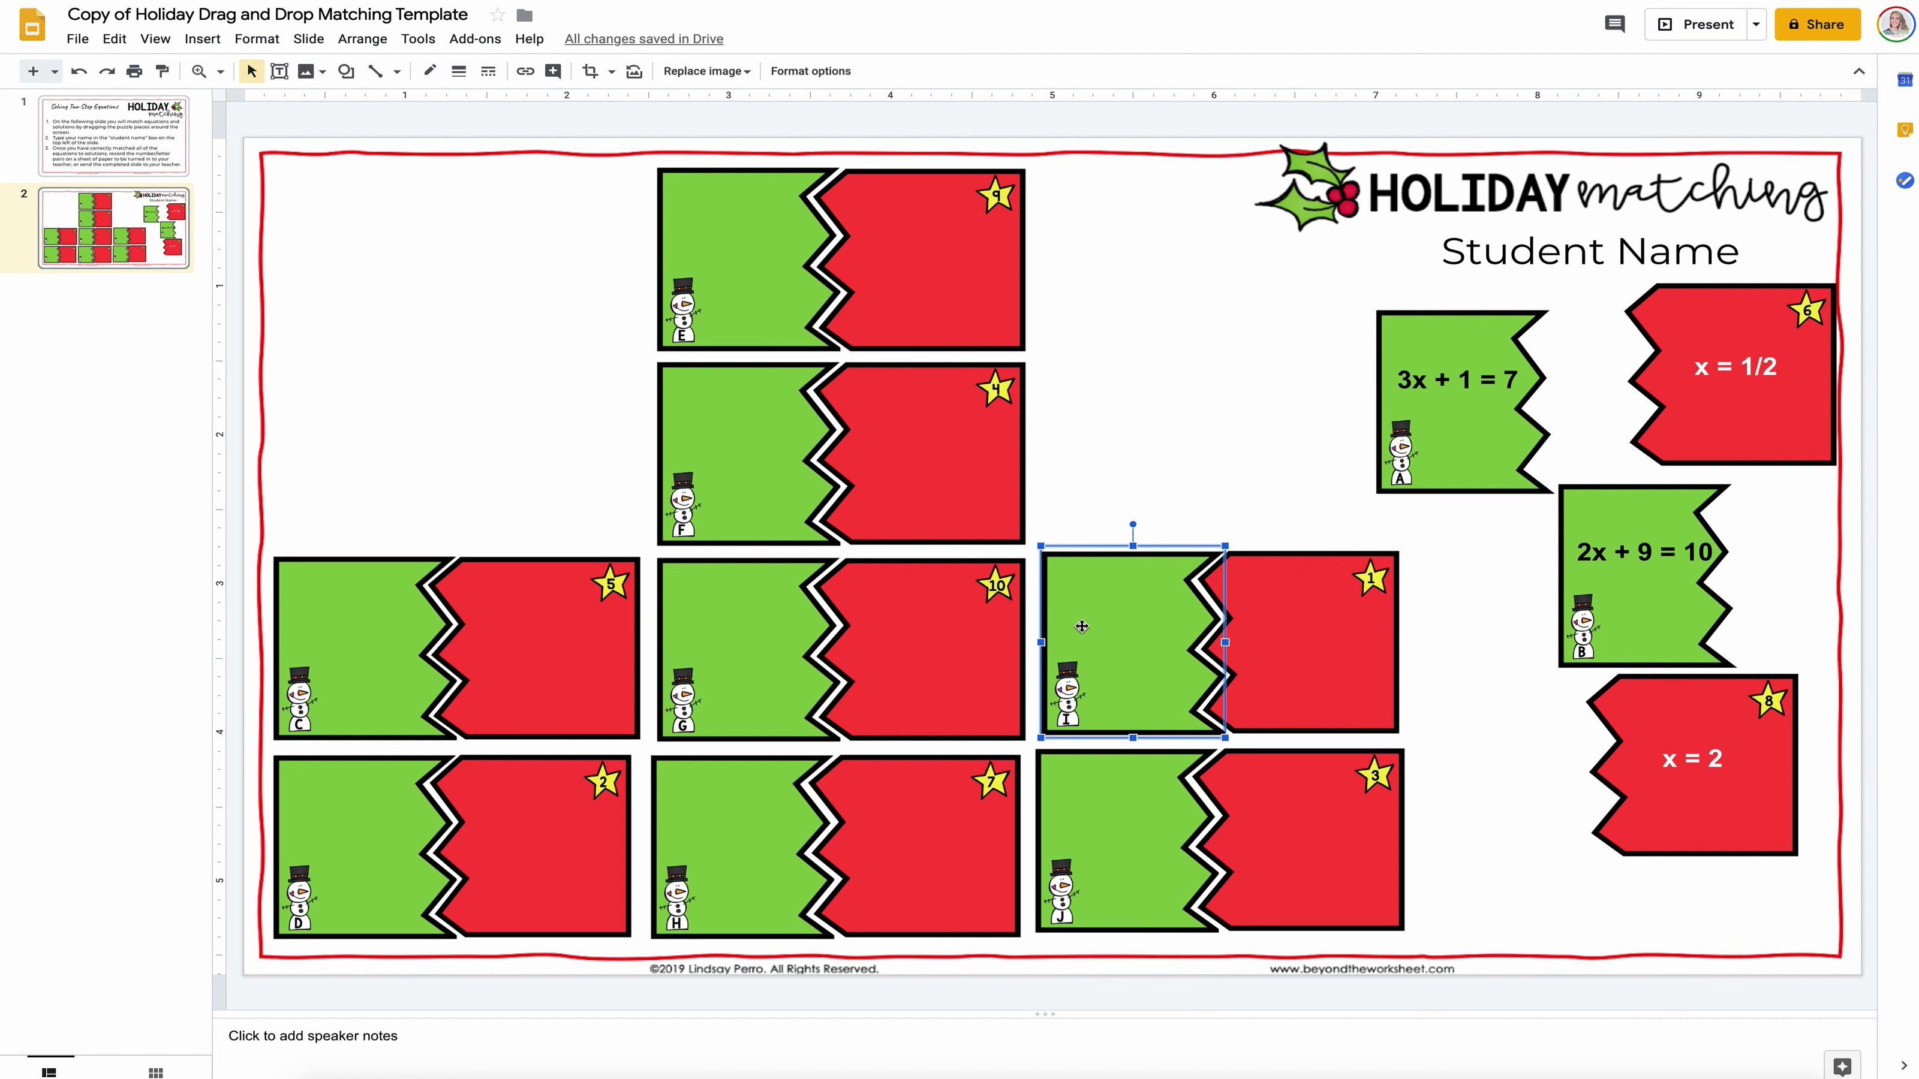
pyautogui.press('Delete')
pyautogui.click(1101, 845)
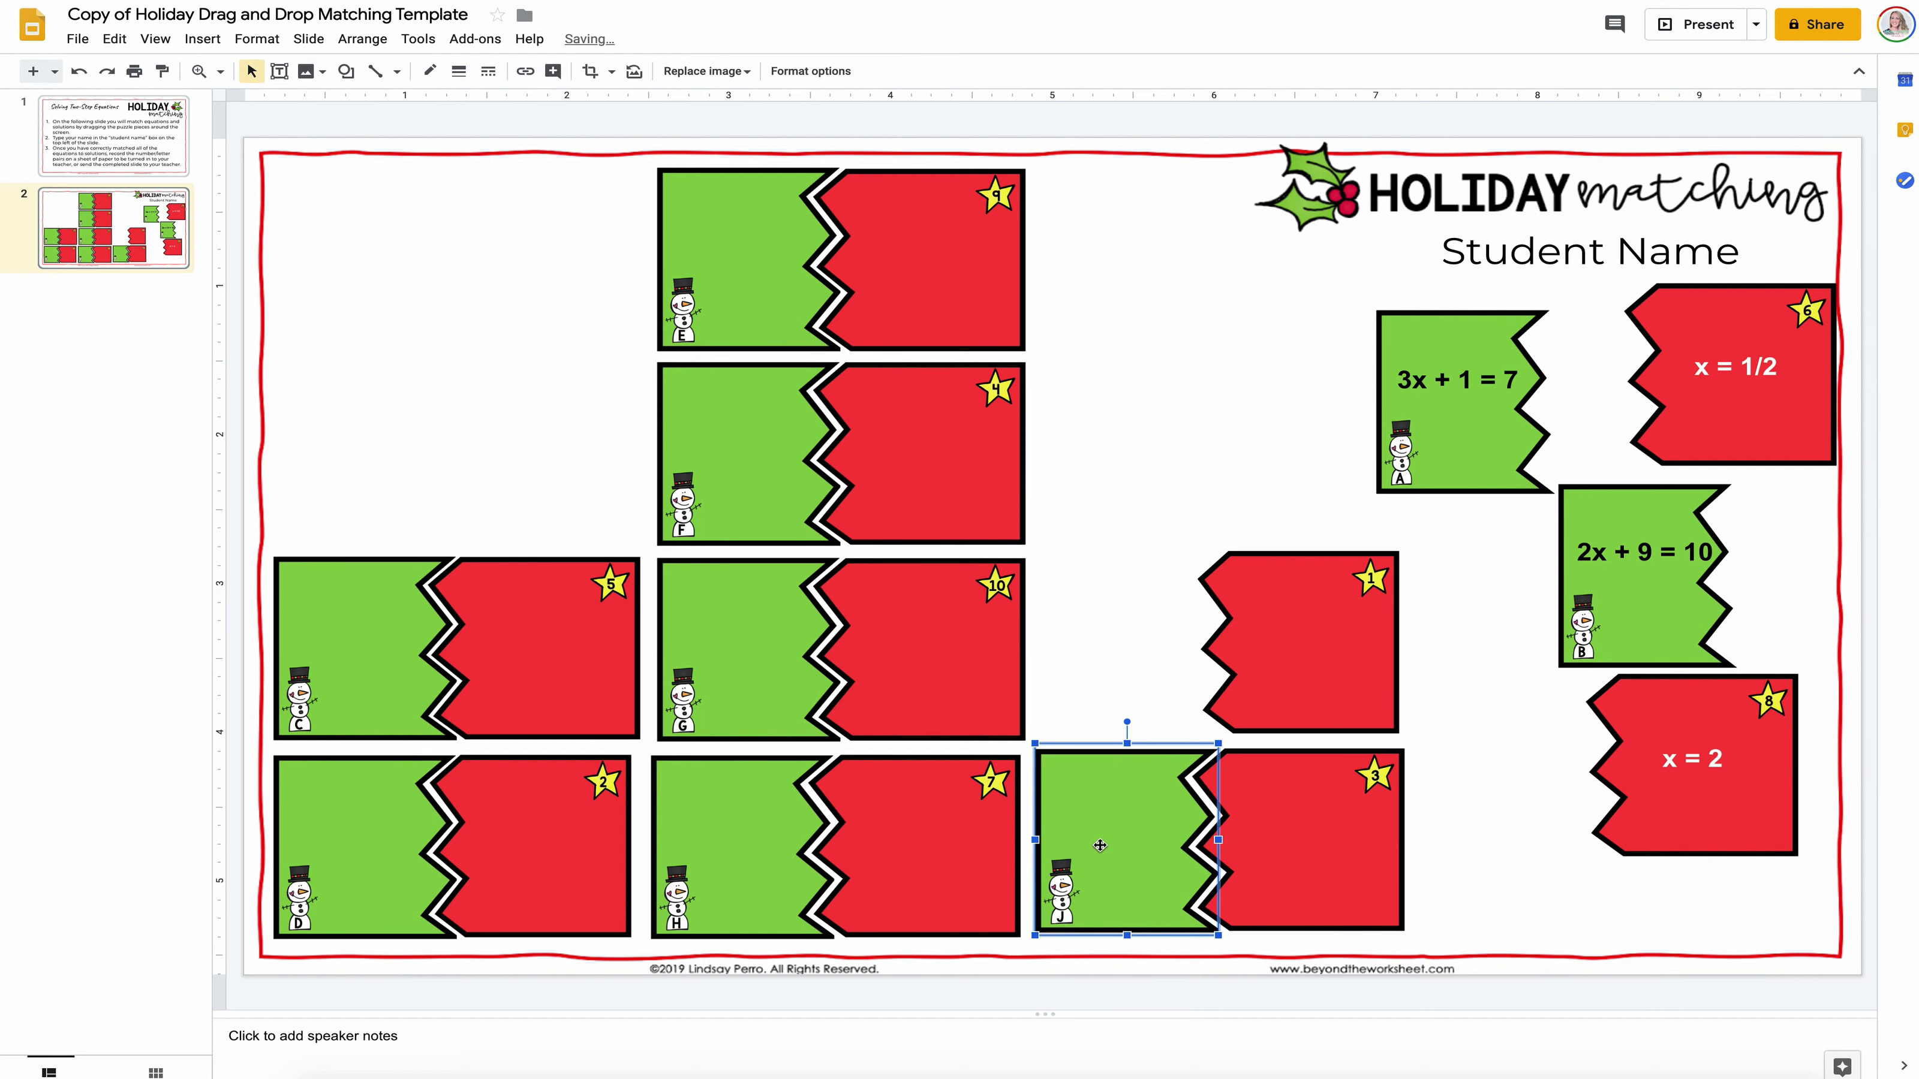
pyautogui.press('Delete')
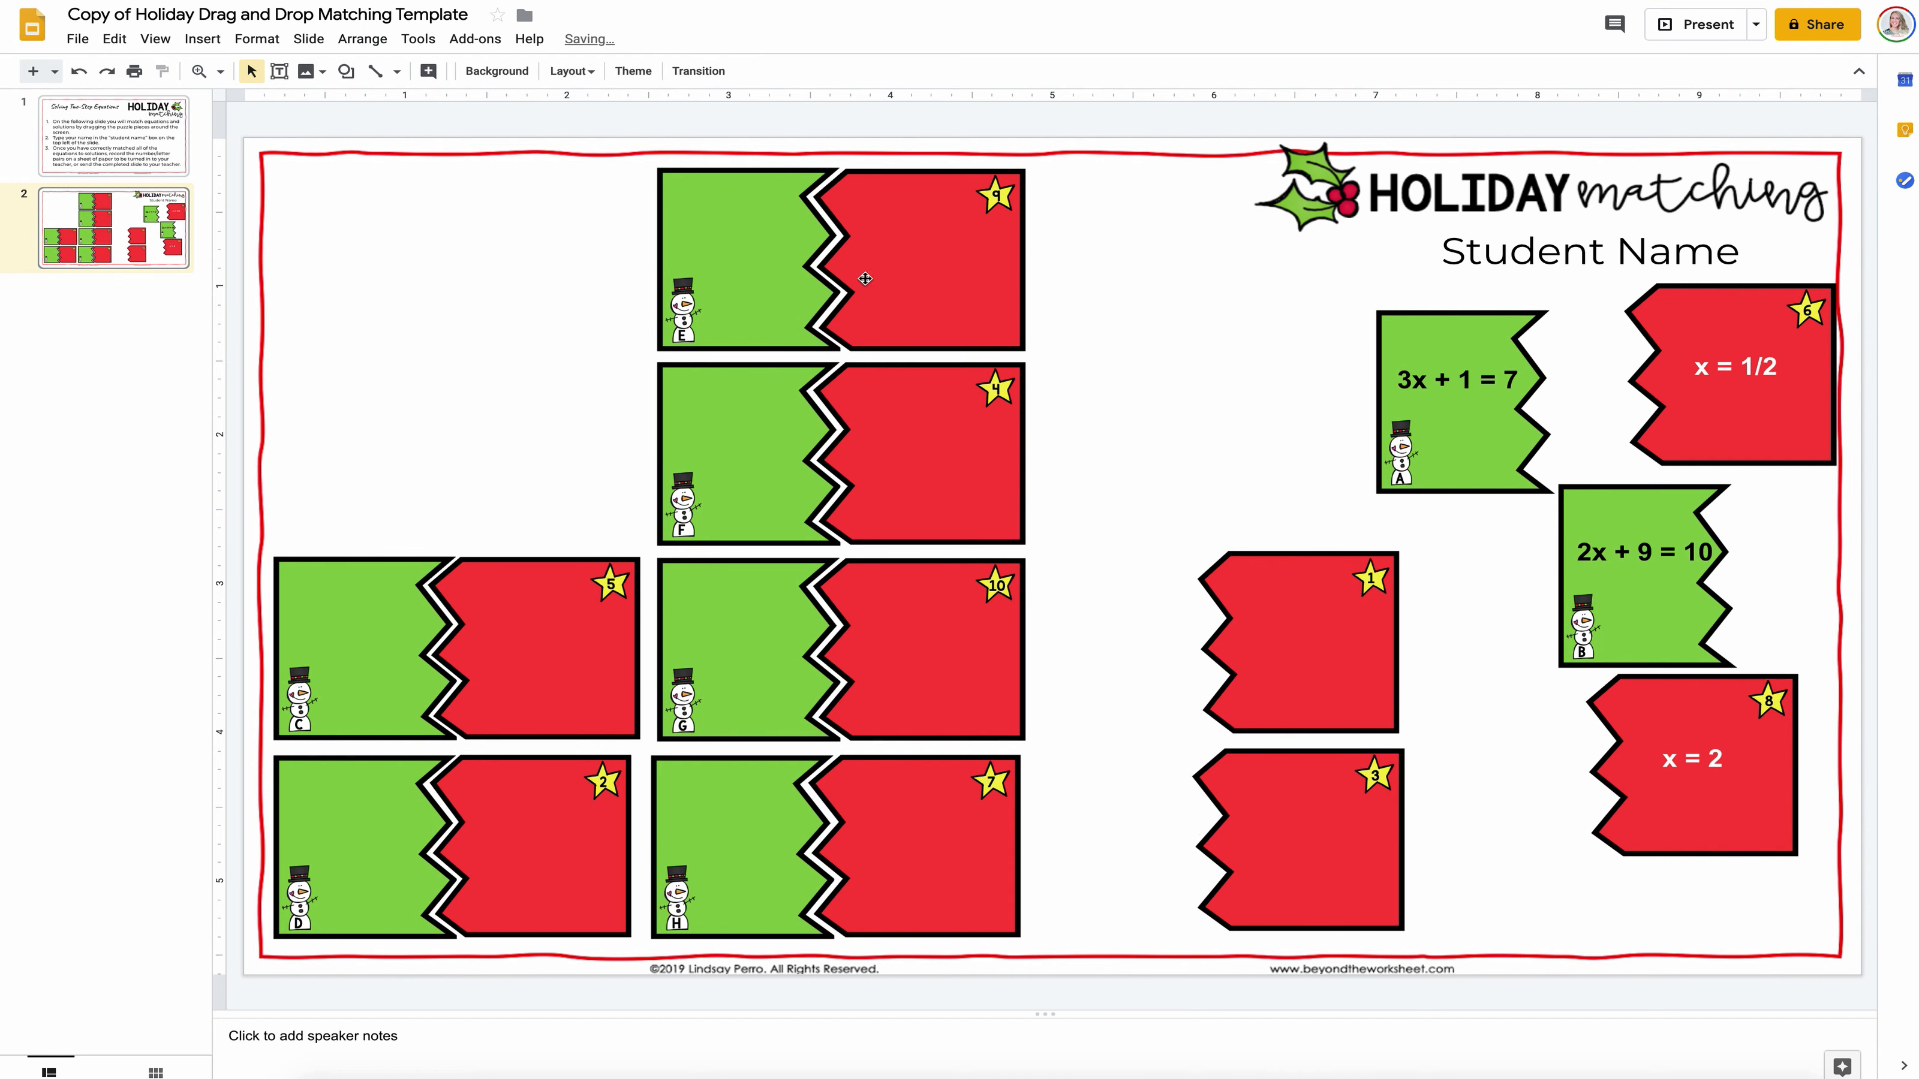
# Step: Delete red pieces 9 and 10, then fit red 1 beside E and red 3 into the empty pair
pyautogui.click(886, 278)
pyautogui.press('Delete')
pyautogui.click(908, 608)
pyautogui.press('Delete')
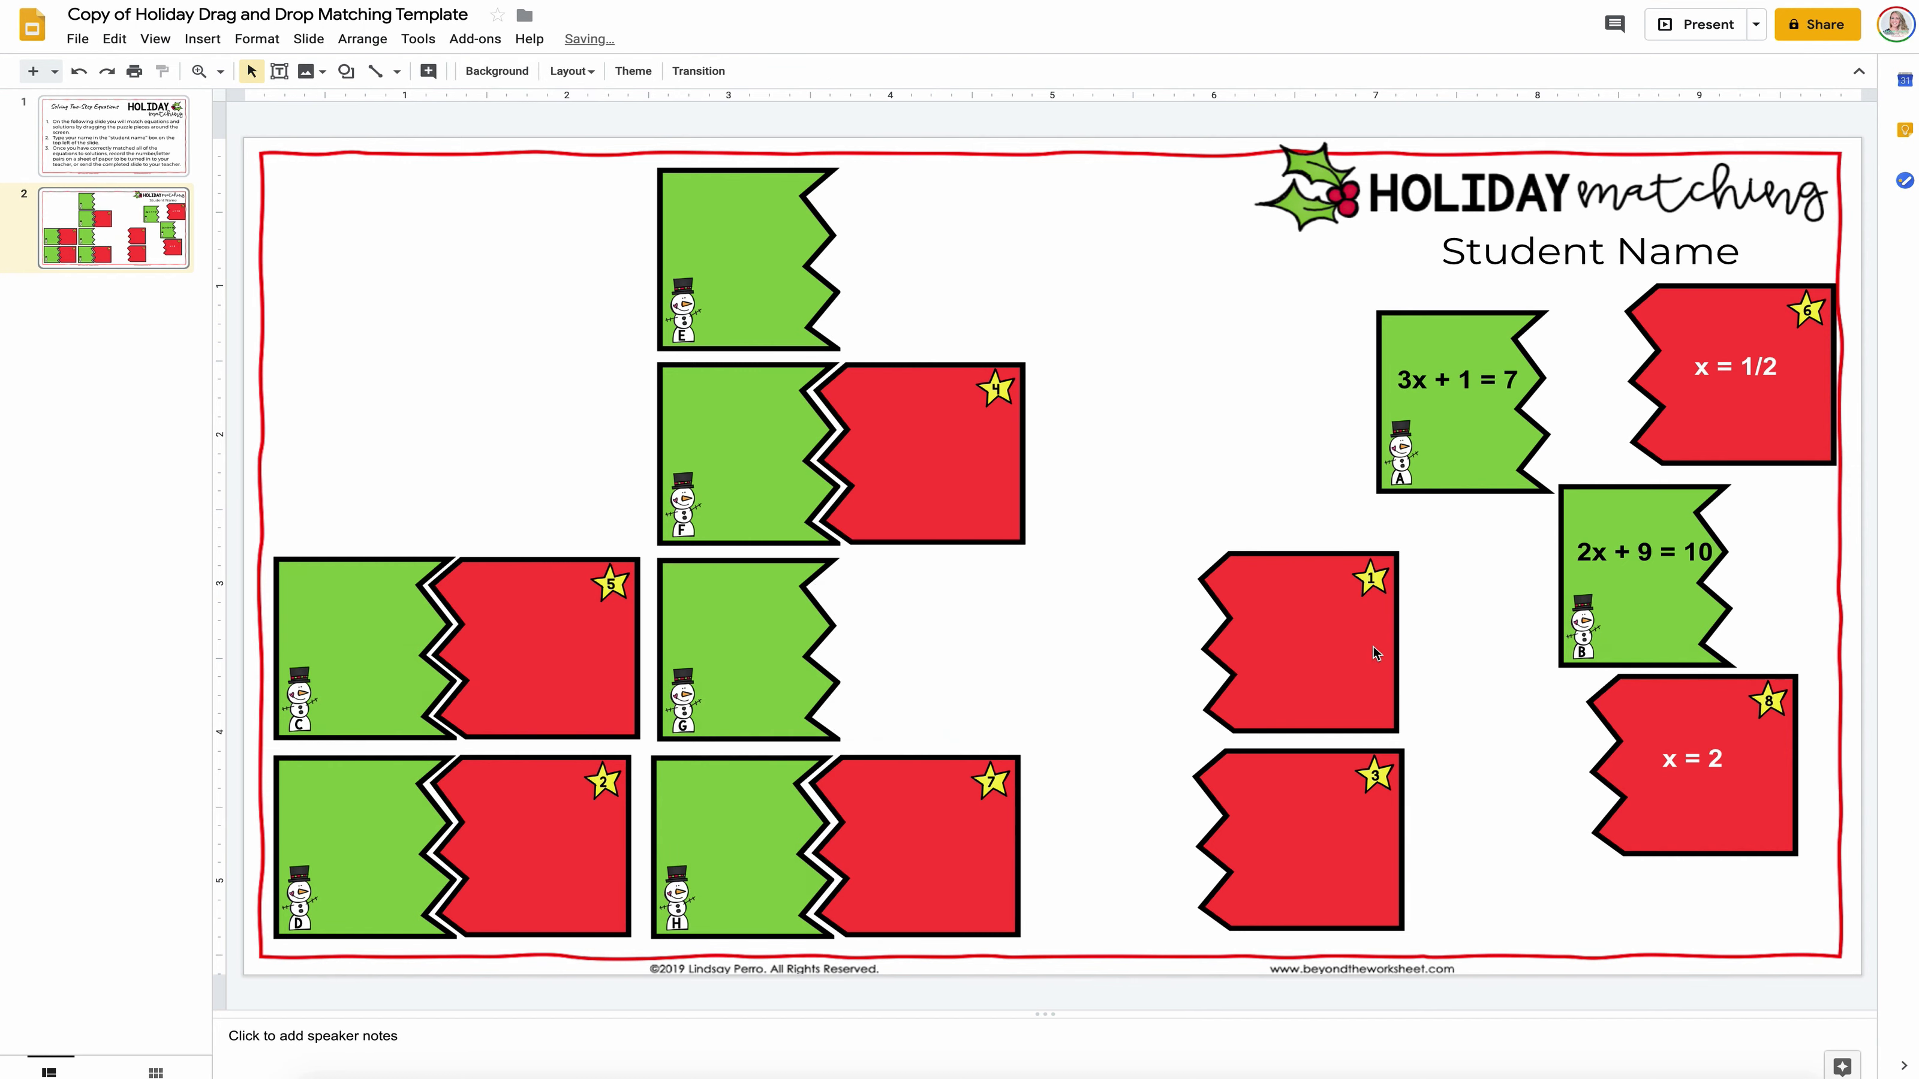
pyautogui.moveTo(1302, 635); pyautogui.dragTo(977, 272)
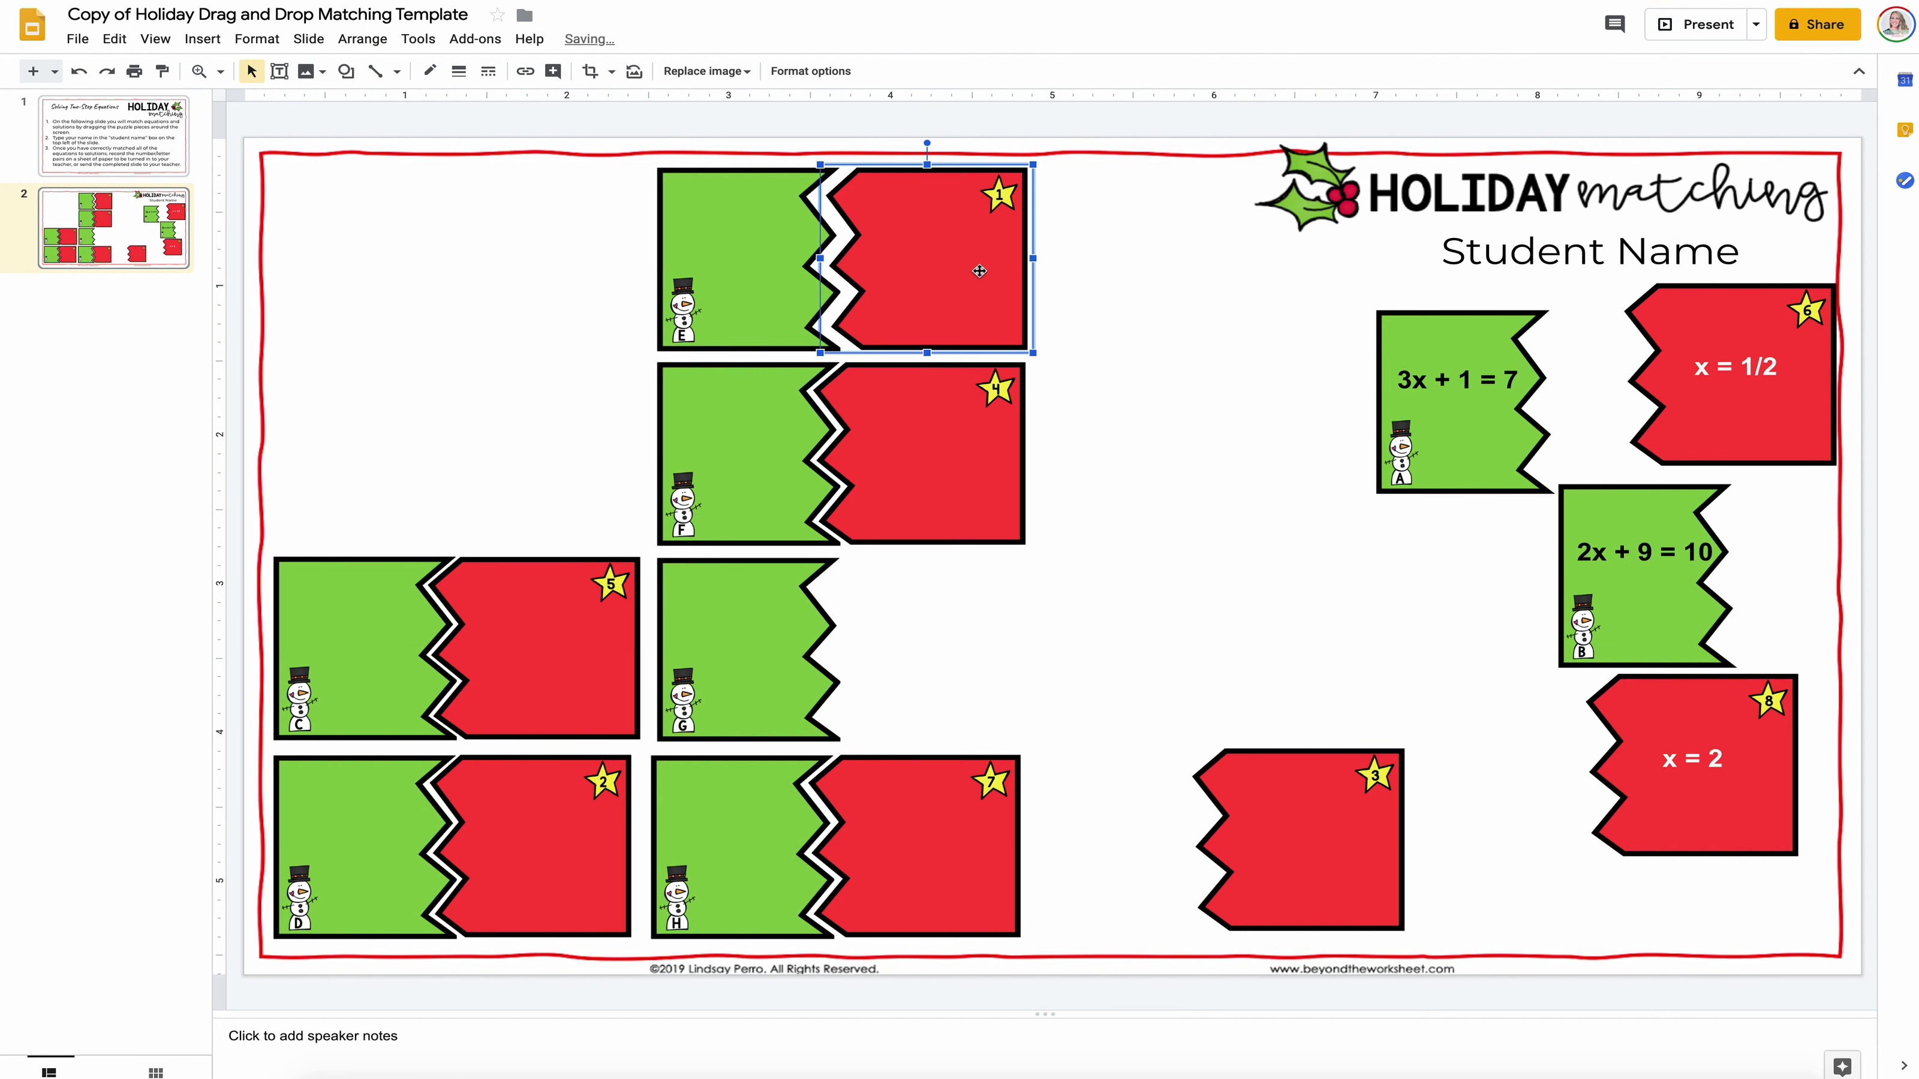
pyautogui.moveTo(1253, 792); pyautogui.dragTo(937, 638)
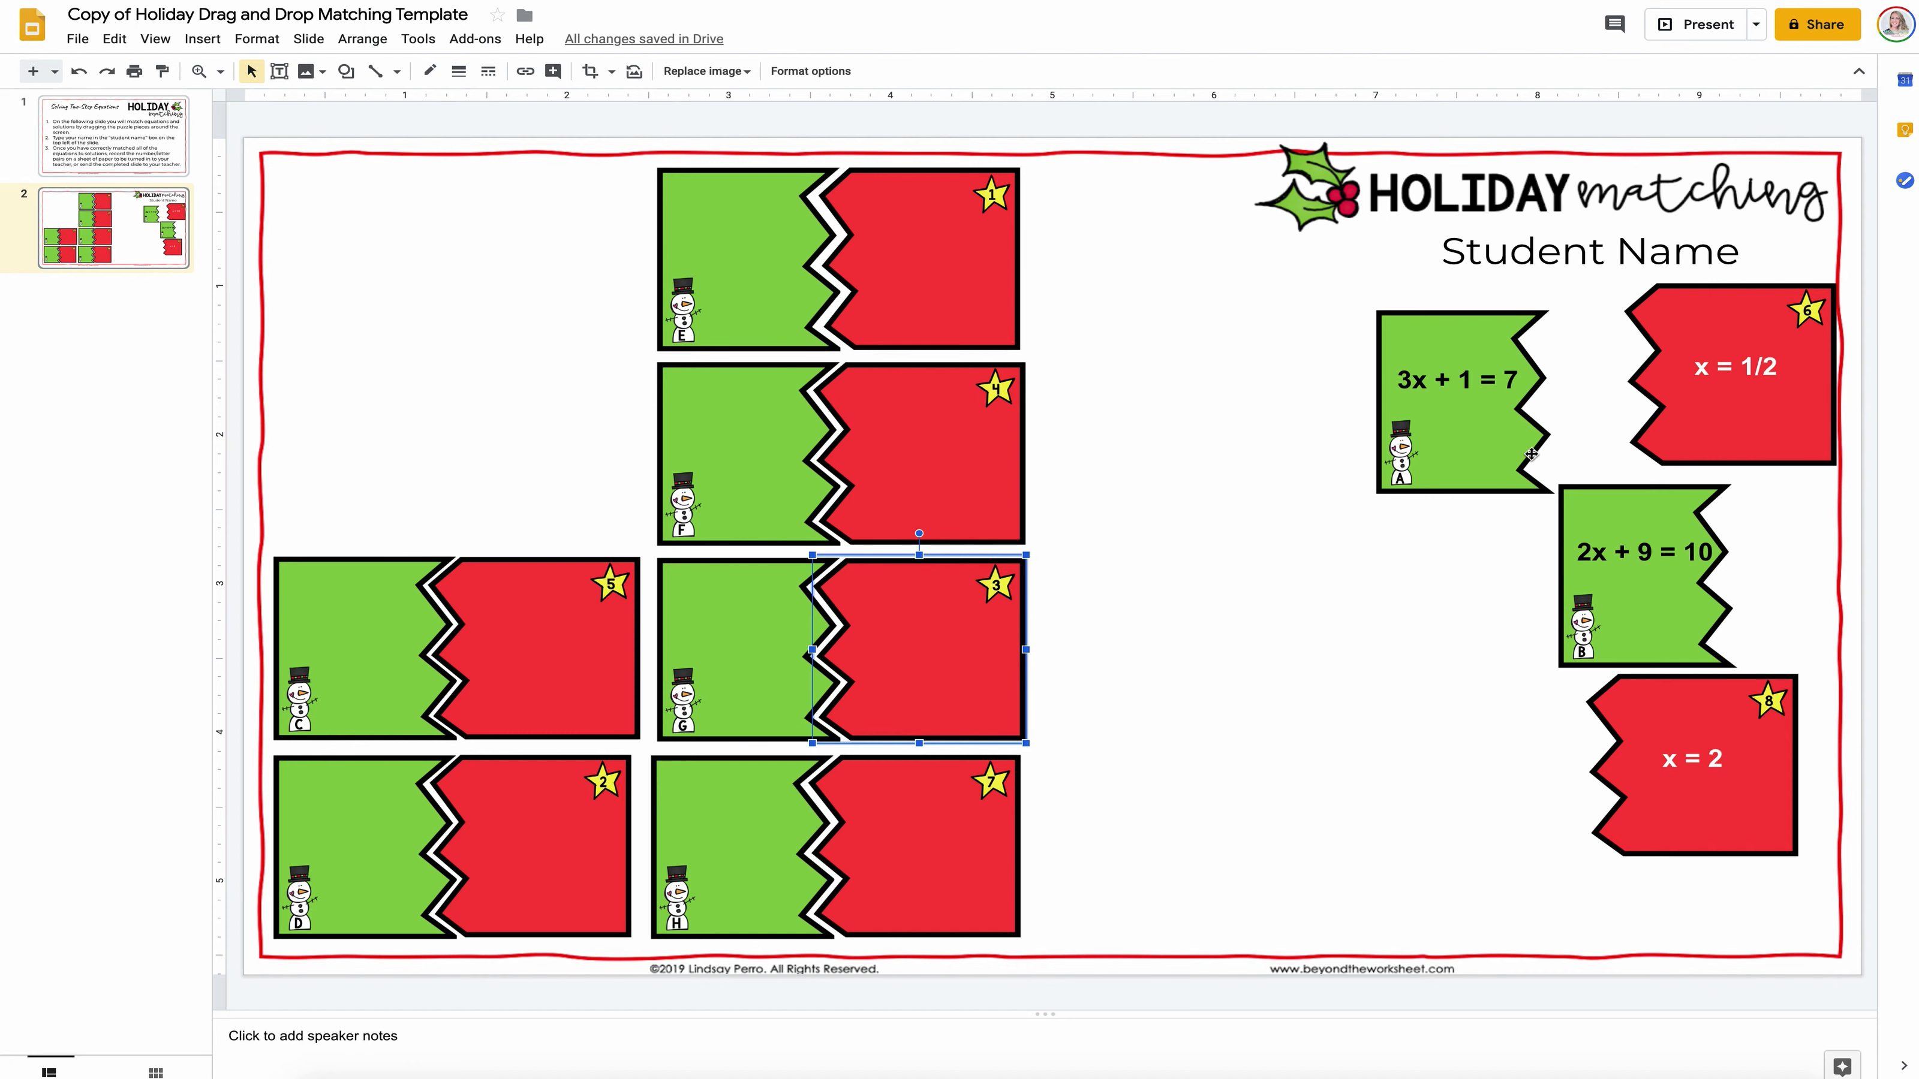
# Step: Move green pieces F and G to the top-left and shift red pieces 1 and 4 toward the lower right
pyautogui.moveTo(1498, 428); pyautogui.dragTo(1317, 410)
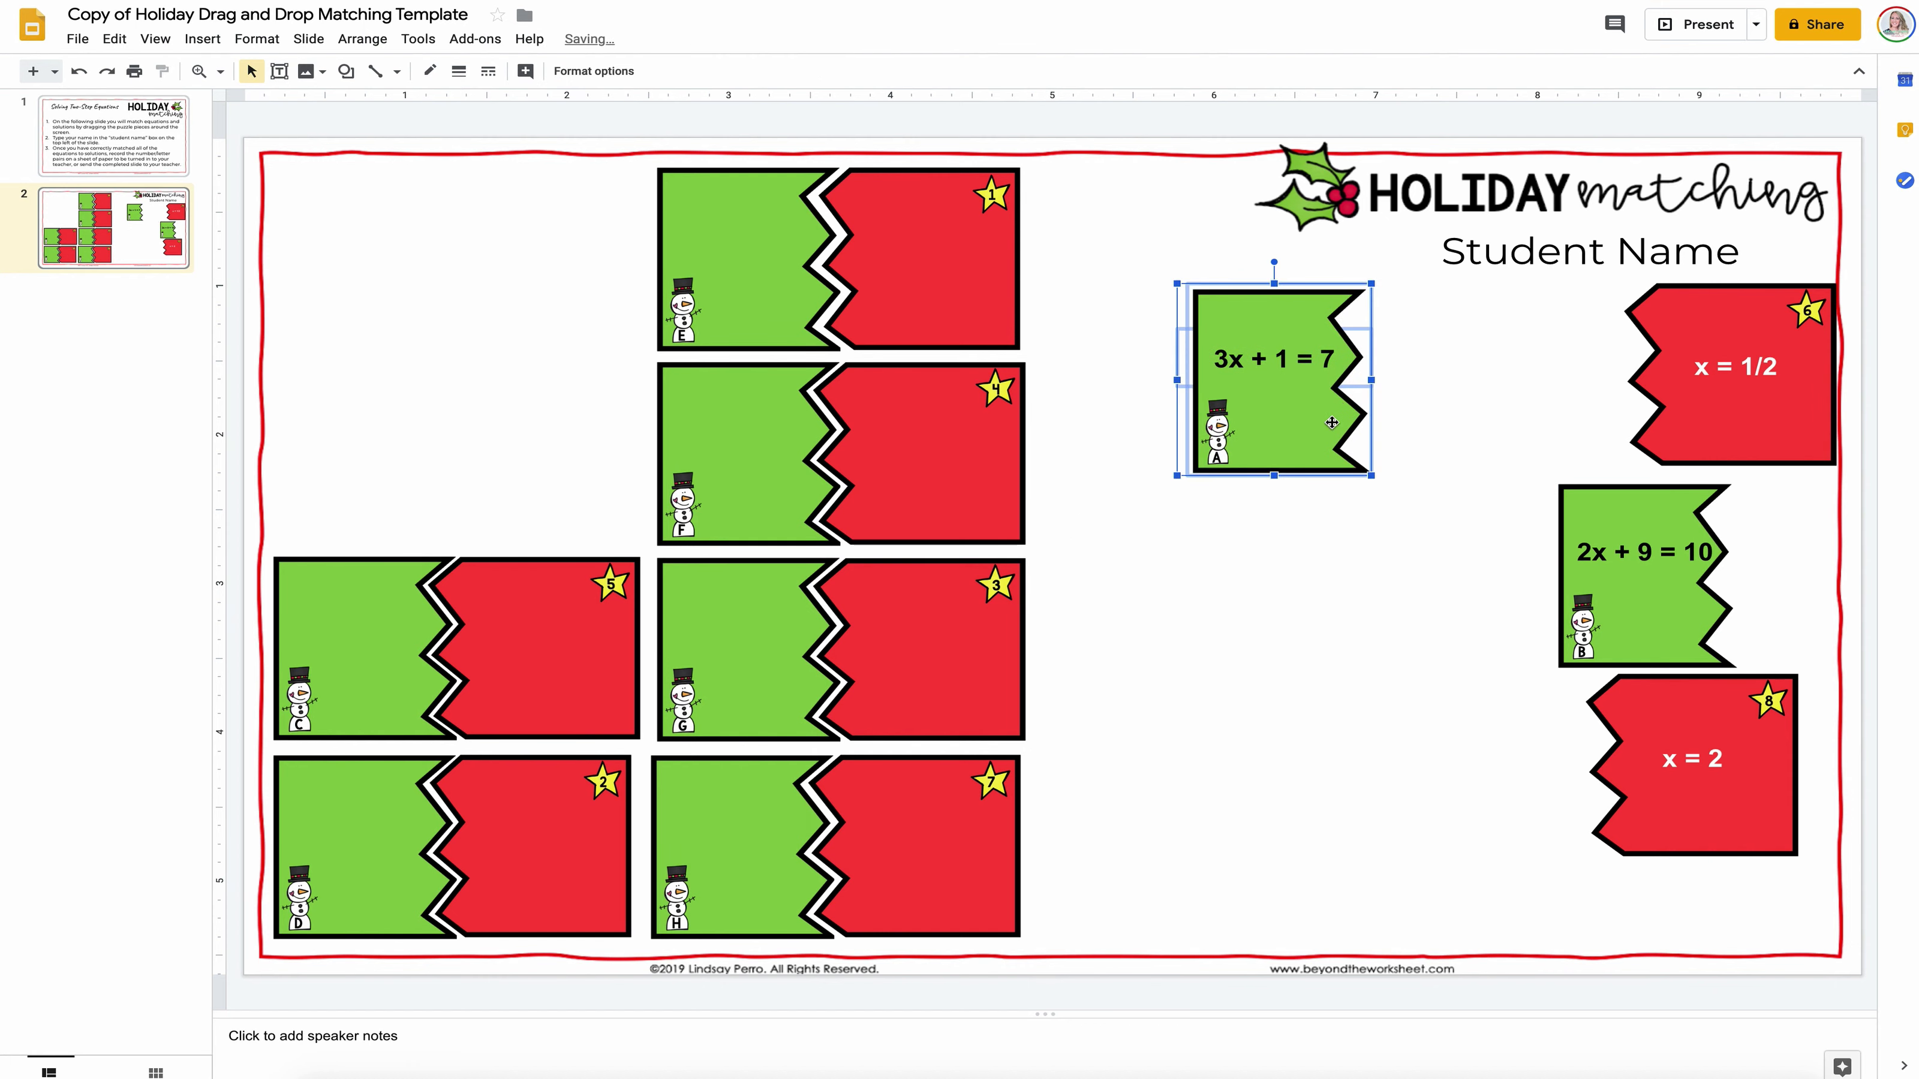
pyautogui.moveTo(752, 286); pyautogui.dragTo(1226, 745)
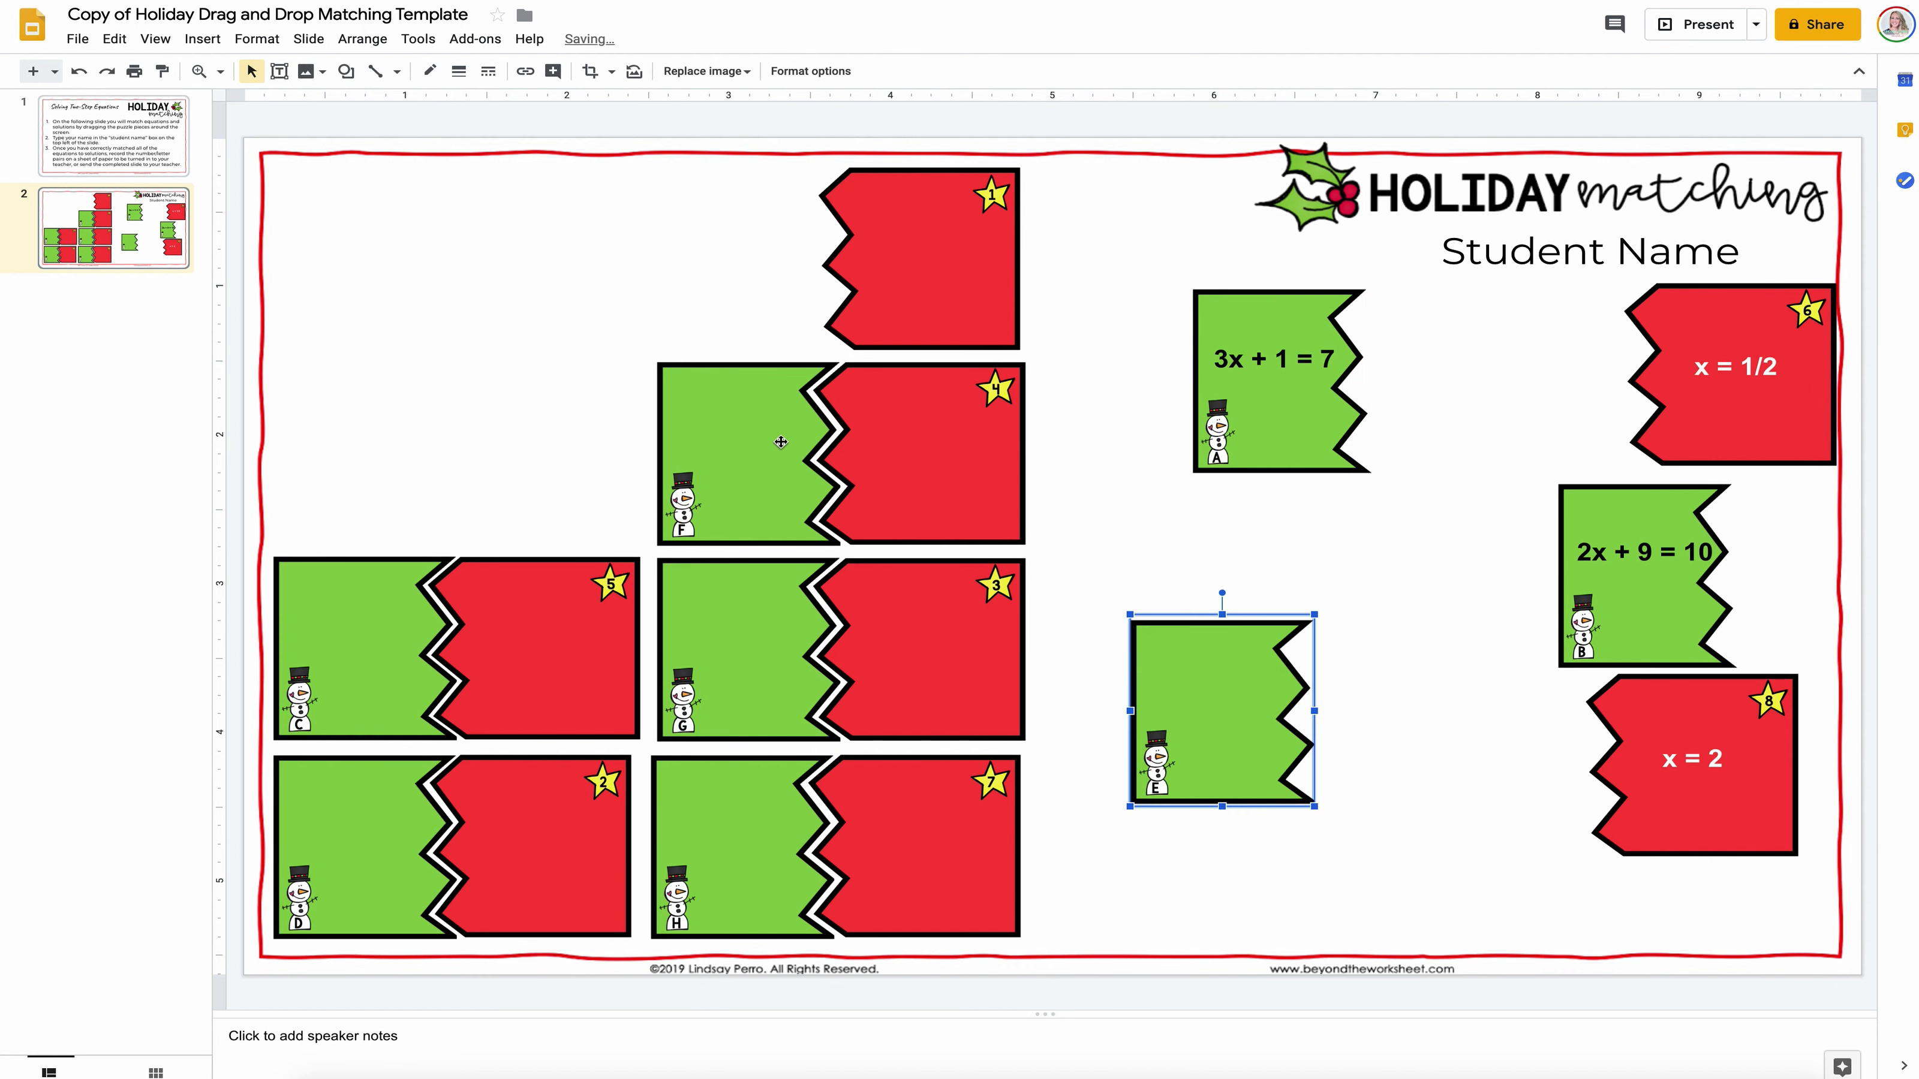
pyautogui.moveTo(761, 458); pyautogui.dragTo(377, 256)
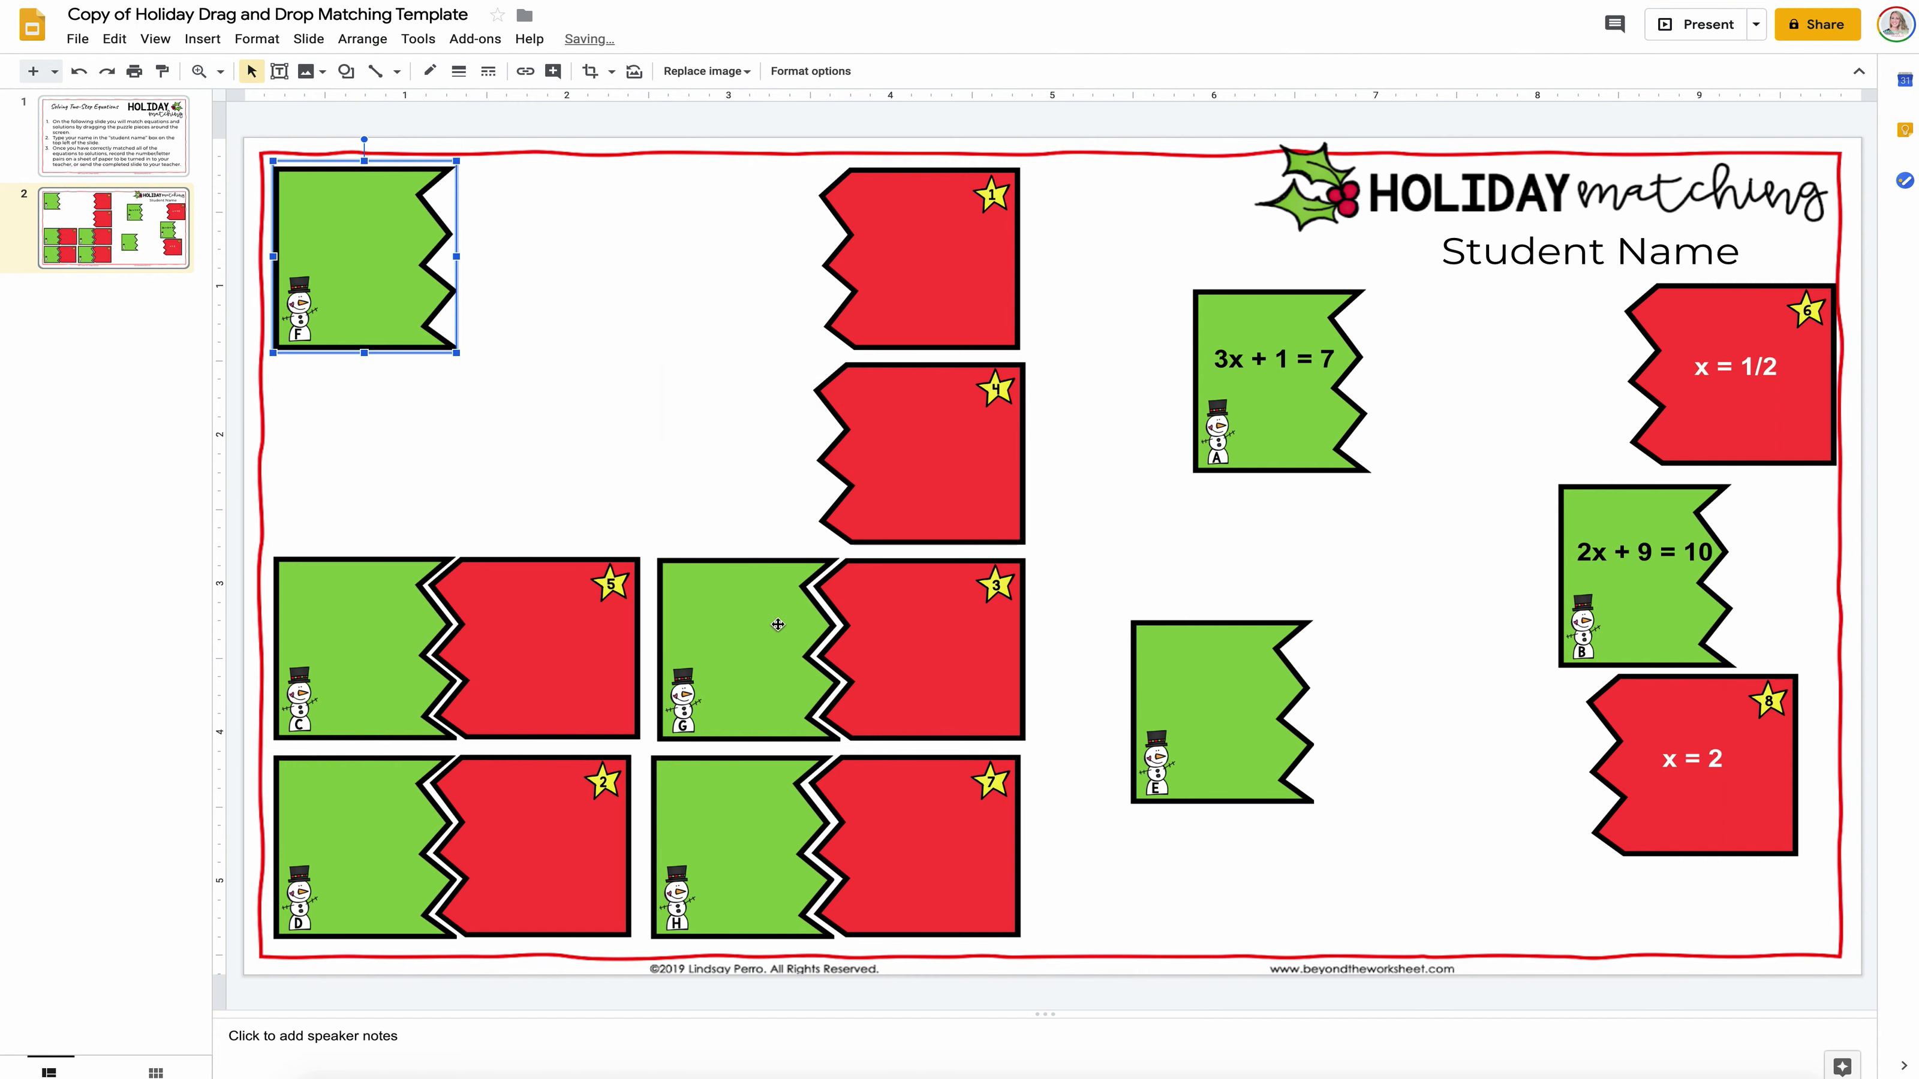
pyautogui.moveTo(767, 639); pyautogui.dragTo(572, 256)
pyautogui.moveTo(932, 265); pyautogui.dragTo(1428, 830)
pyautogui.moveTo(954, 423); pyautogui.dragTo(1245, 863)
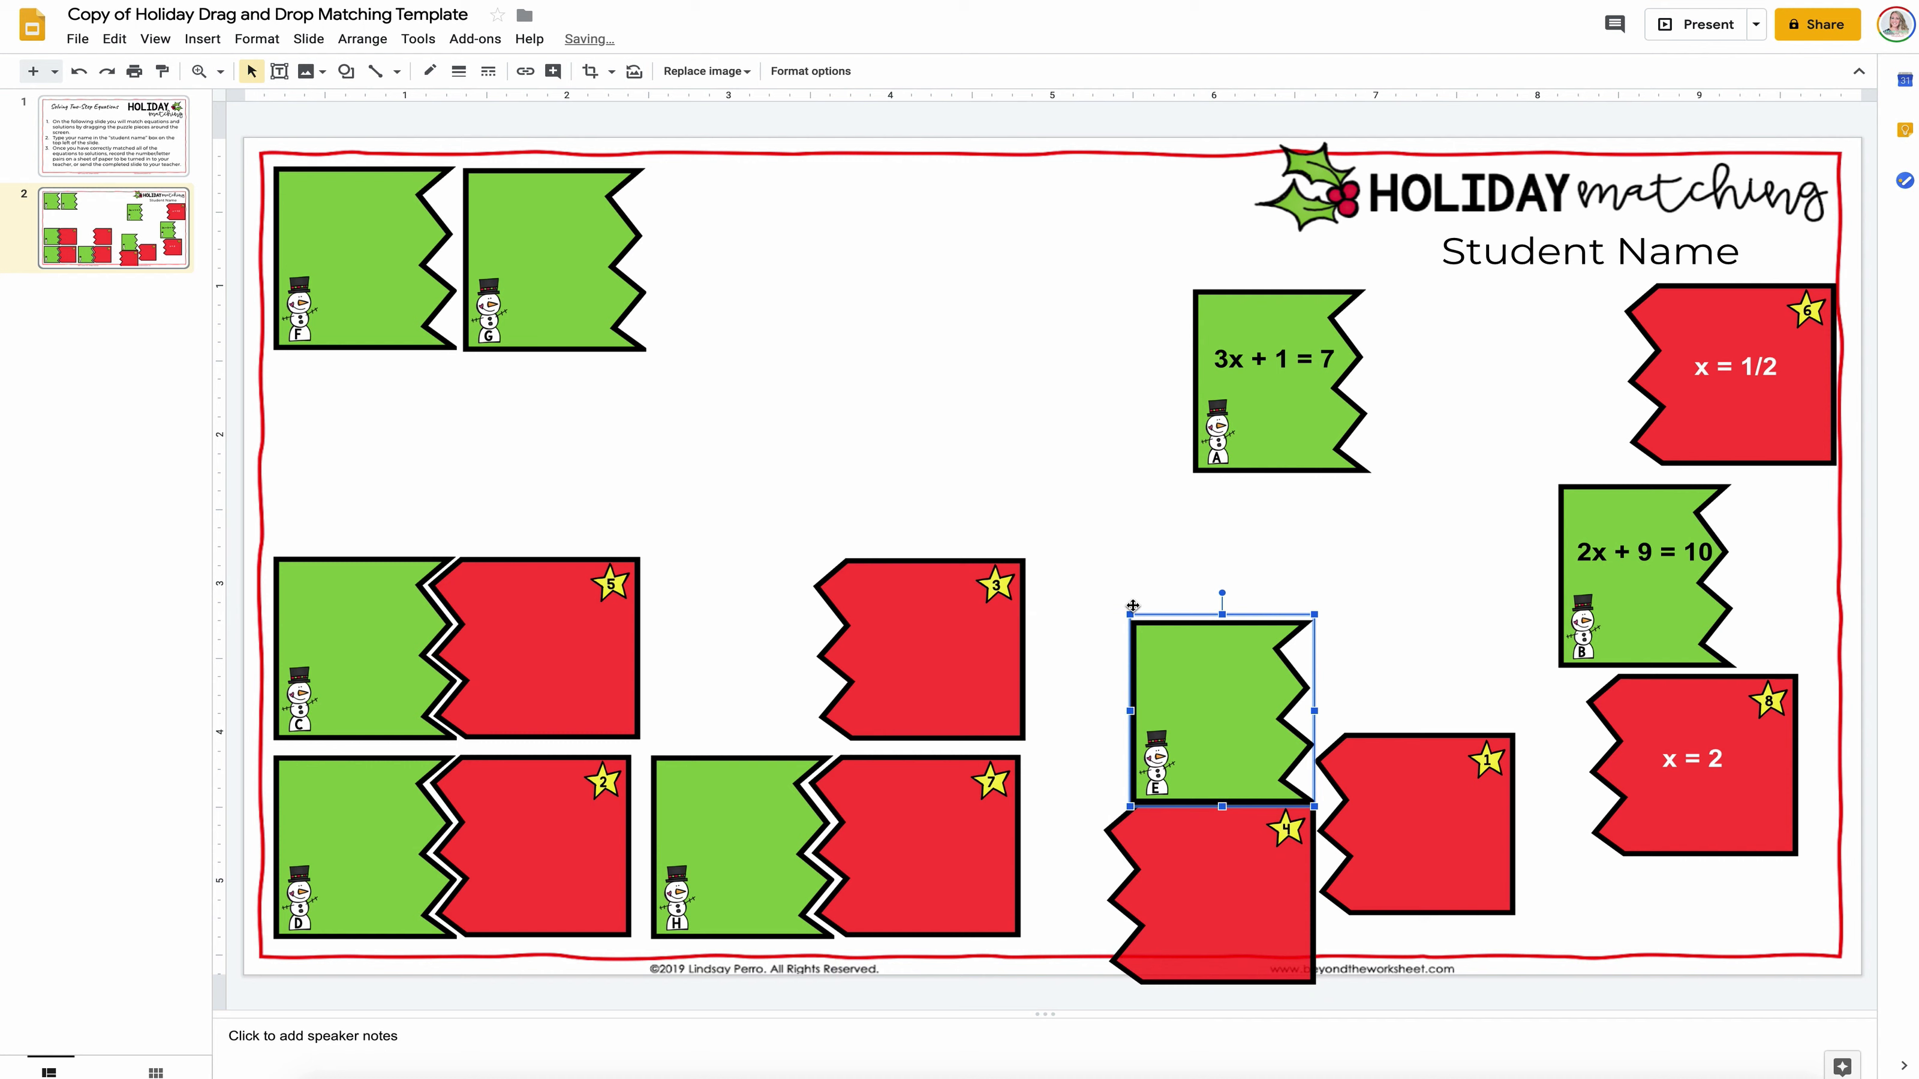
# Step: Line up E, 3x + 1 = 7 and 2x + 9 = 10 along the top, with C, D and H just beneath
pyautogui.moveTo(1133, 606); pyautogui.dragTo(702, 231)
pyautogui.moveTo(1247, 382); pyautogui.dragTo(928, 261)
pyautogui.moveTo(1616, 570); pyautogui.dragTo(1098, 256)
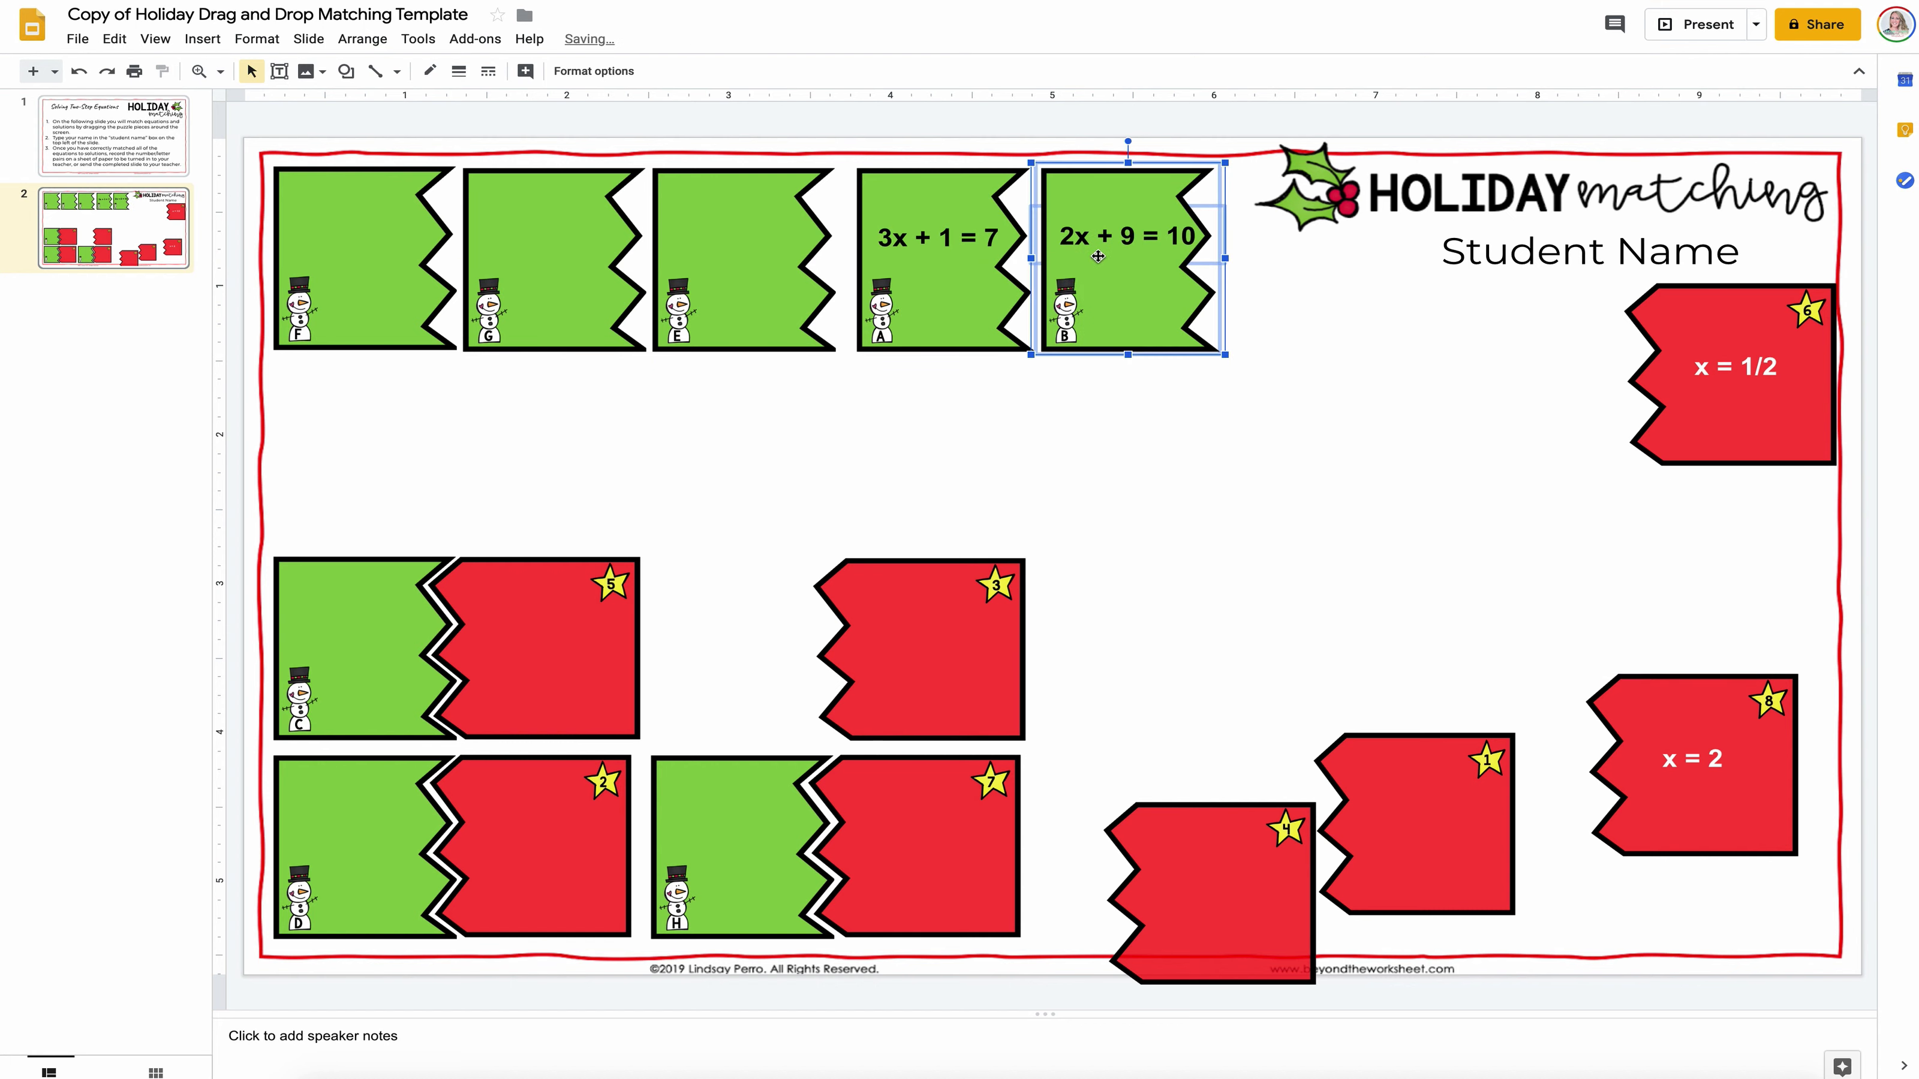
pyautogui.moveTo(333, 686); pyautogui.dragTo(416, 368)
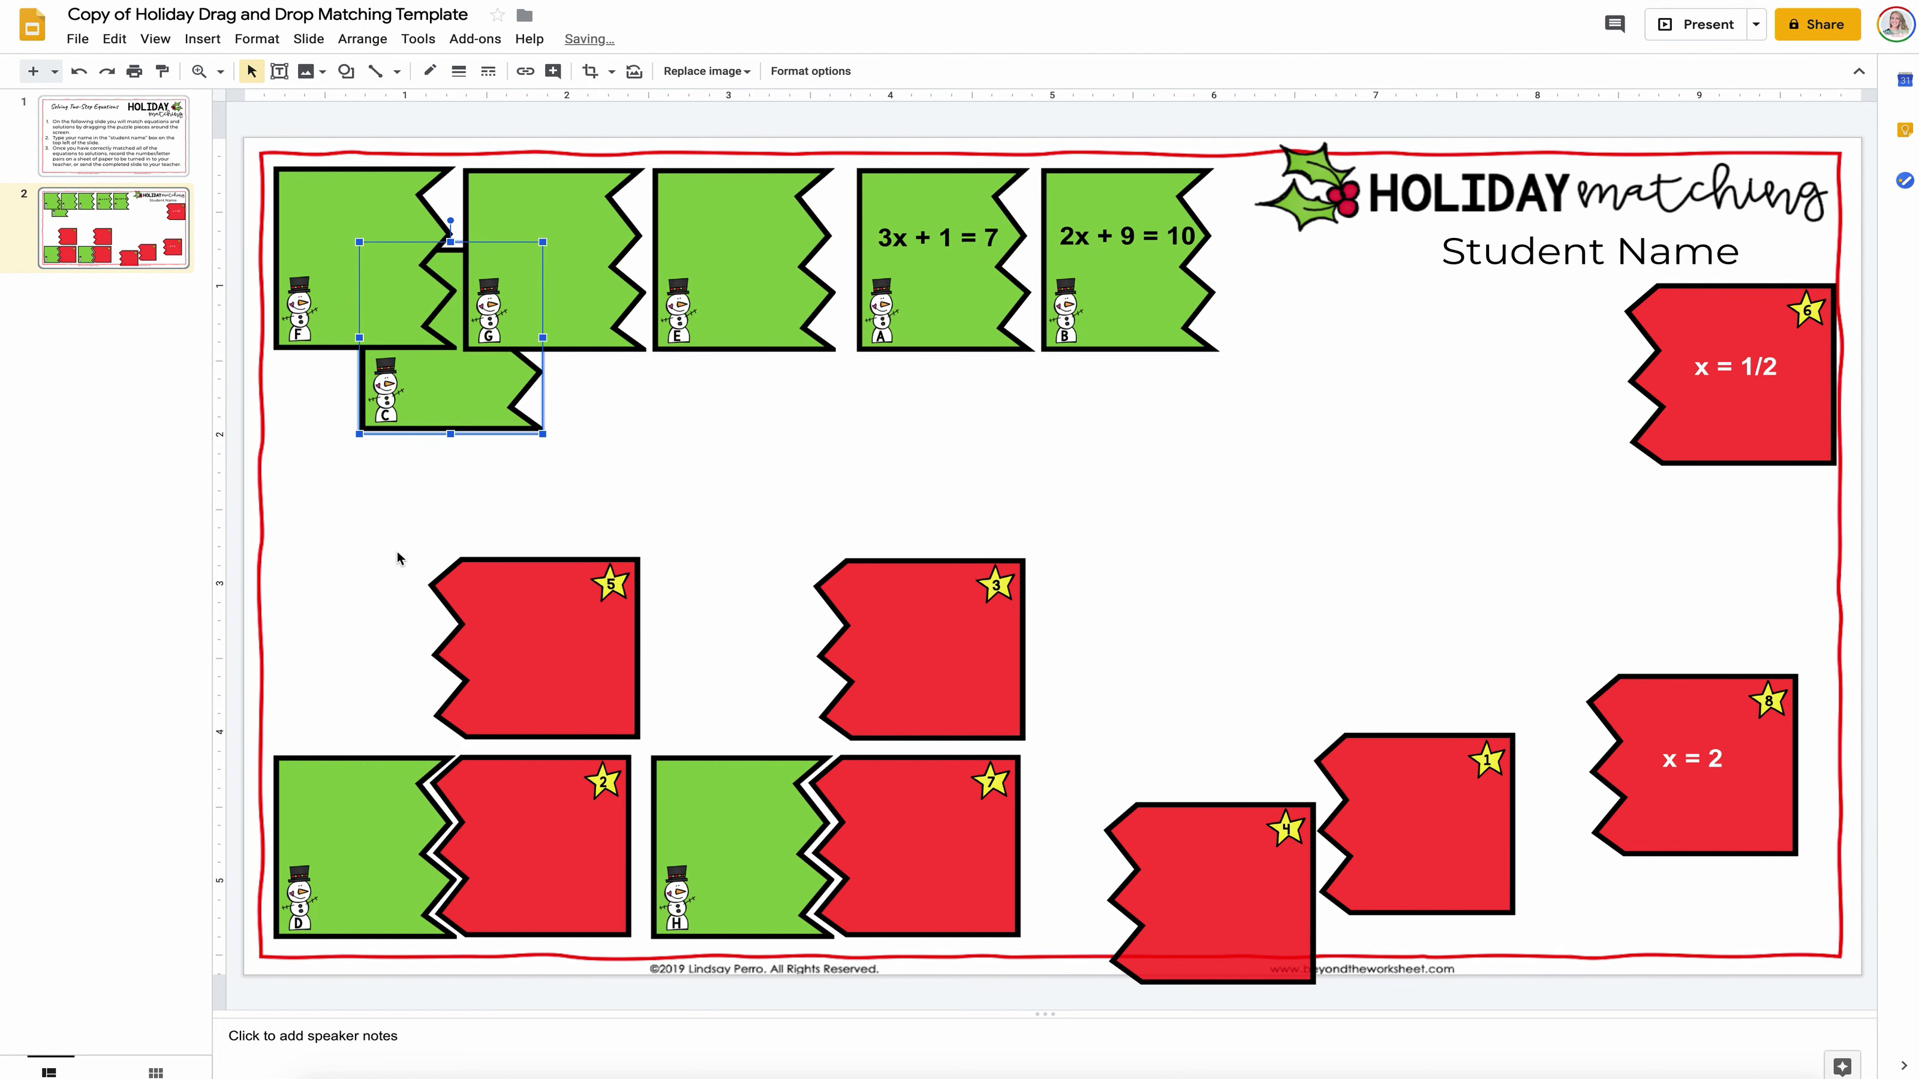
pyautogui.moveTo(318, 838); pyautogui.dragTo(629, 341)
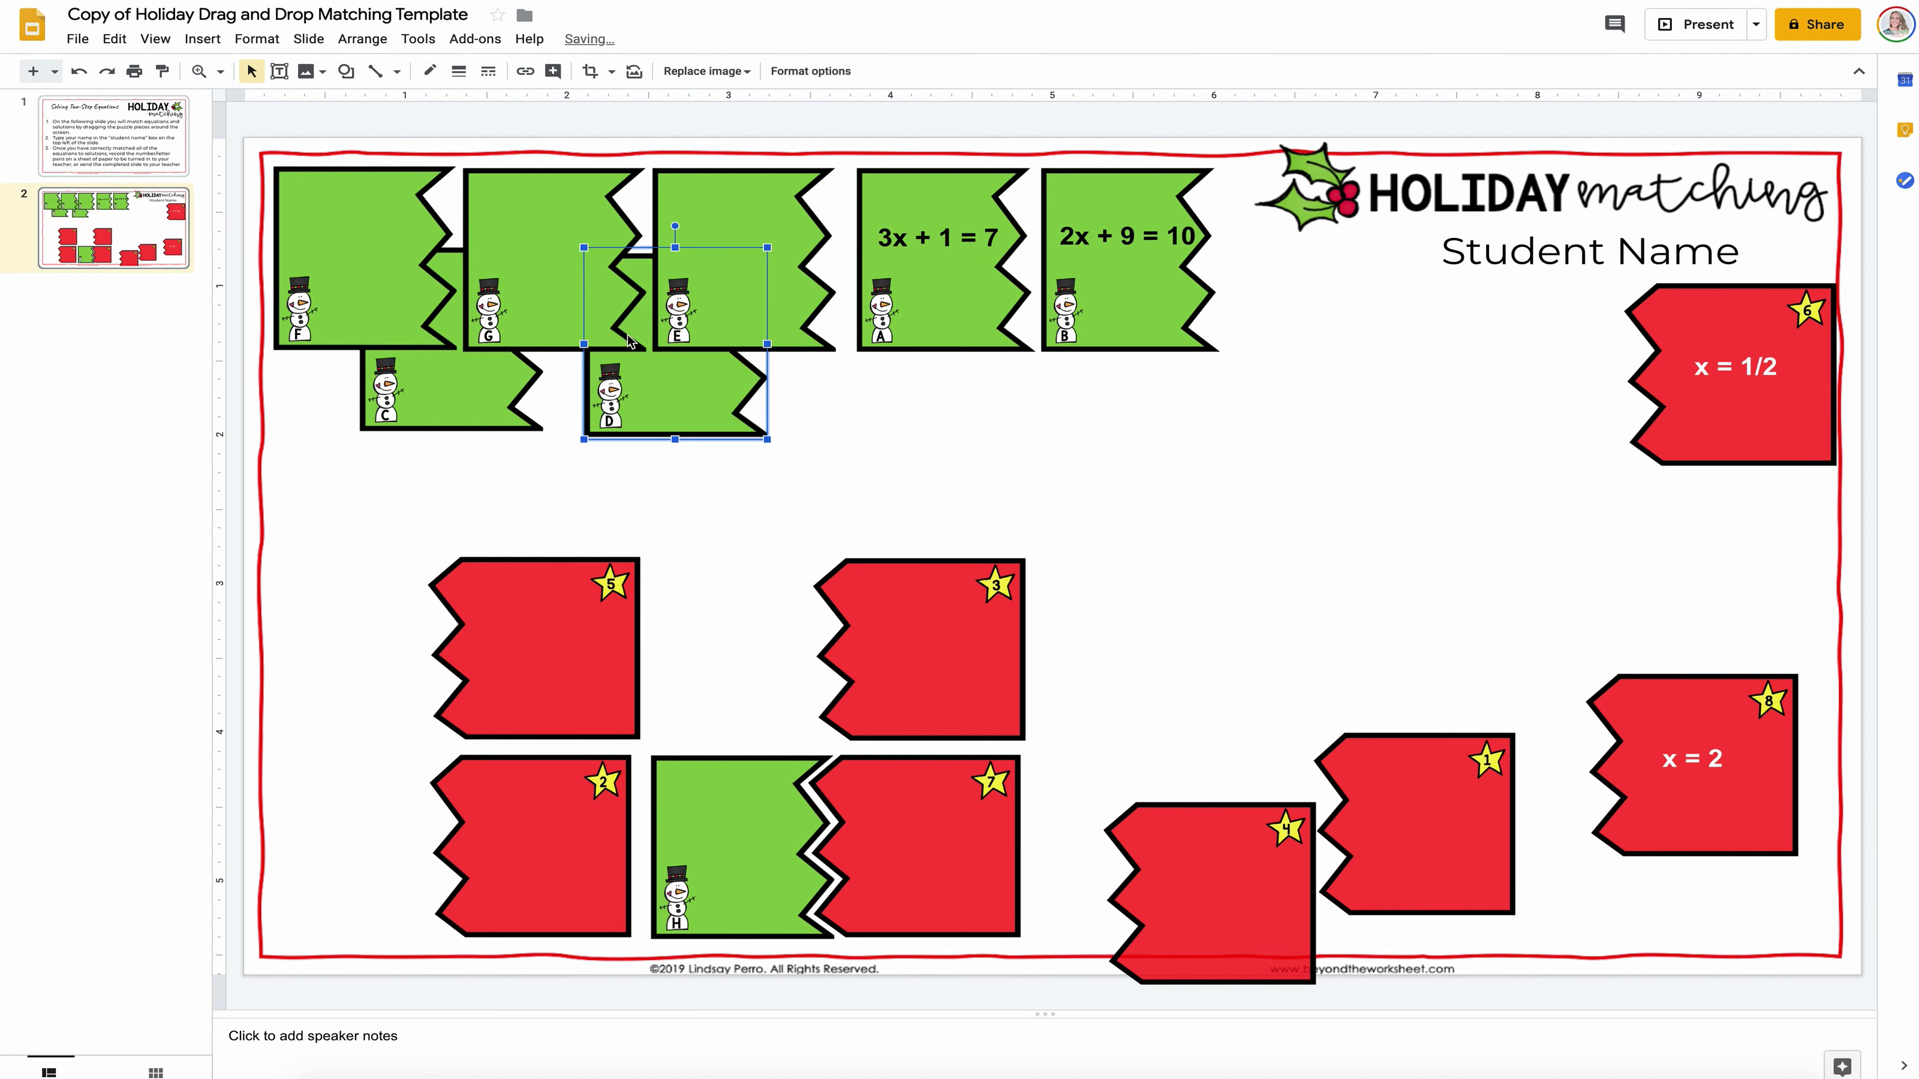
pyautogui.moveTo(718, 816); pyautogui.dragTo(870, 356)
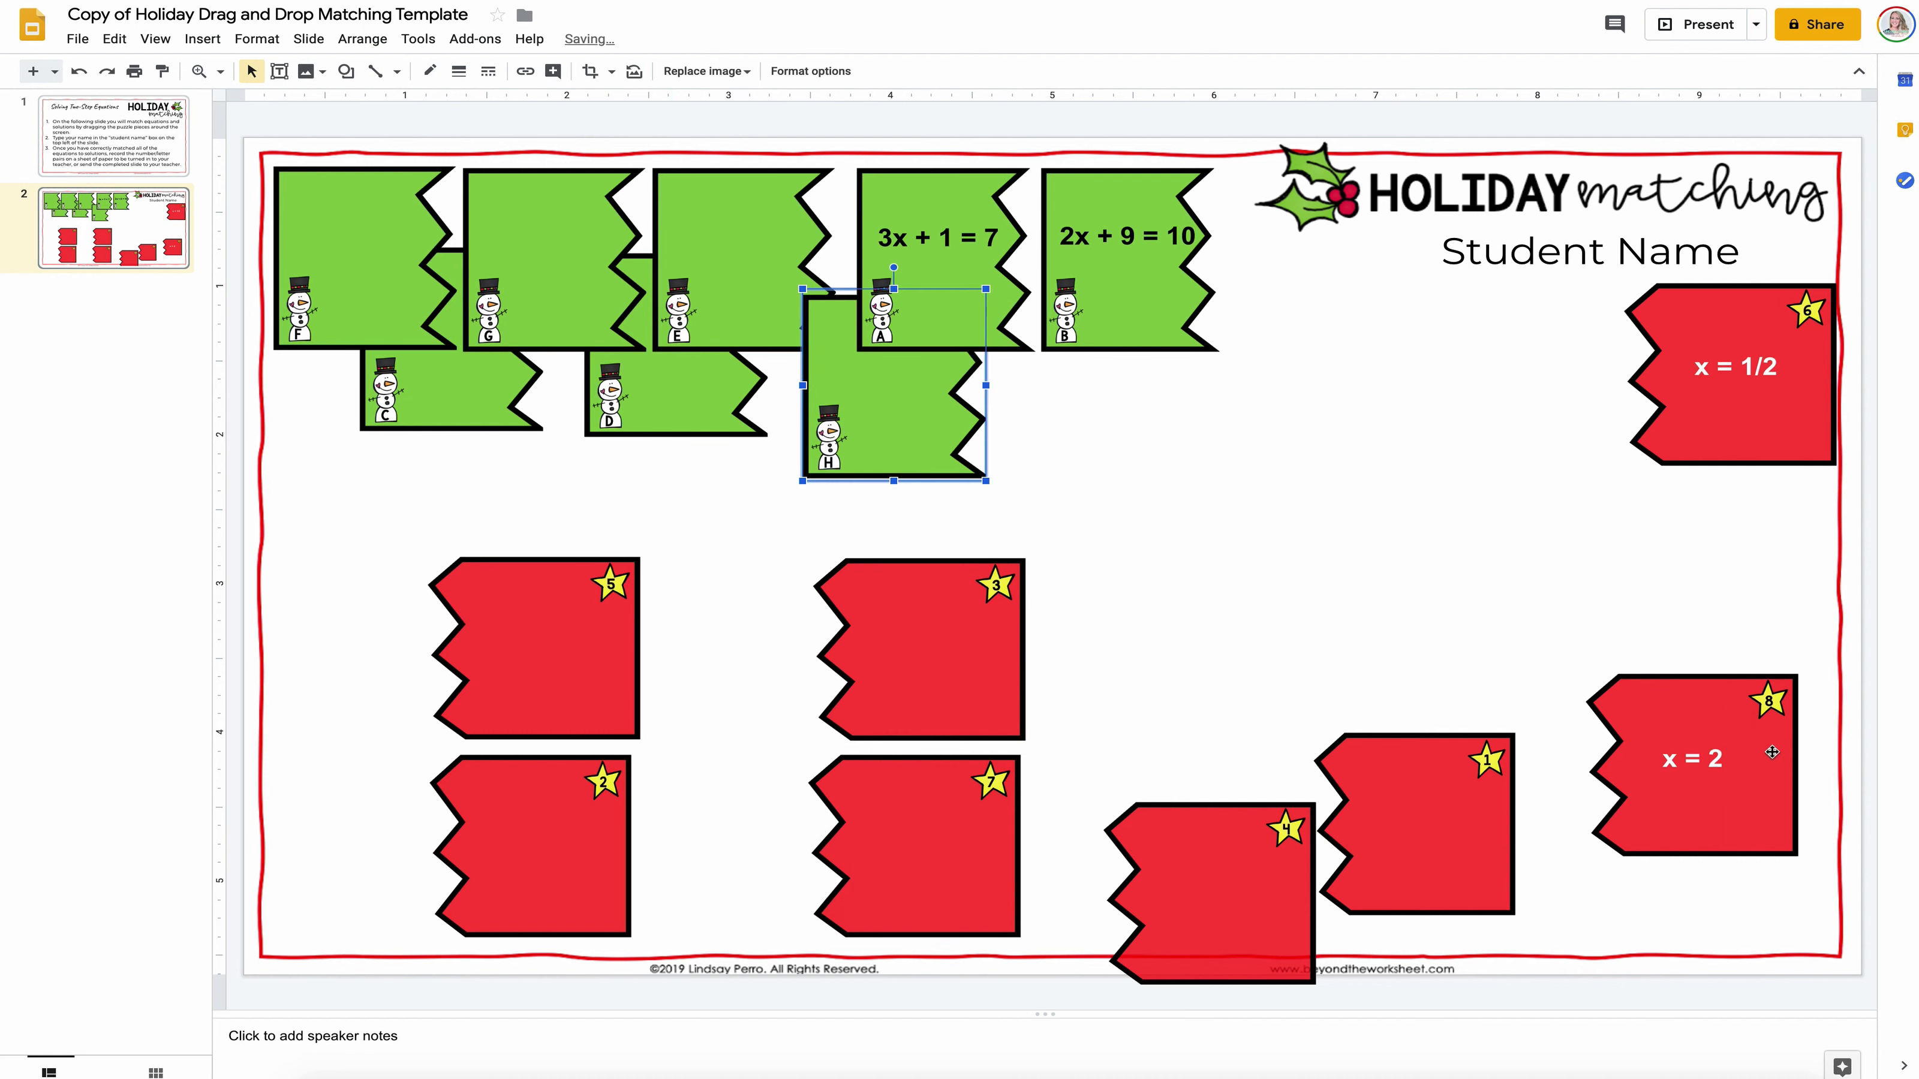
# Step: Row the red answer pieces (x = 2, 1, 4, x = 1/2, 7, 3, 5, 2) along the bottom and drop 3x + 1 = 7 mid-slide
pyautogui.moveTo(1733, 814); pyautogui.dragTo(1756, 896)
pyautogui.moveTo(1488, 847); pyautogui.dragTo(1606, 861)
pyautogui.moveTo(1298, 881); pyautogui.dragTo(1498, 842)
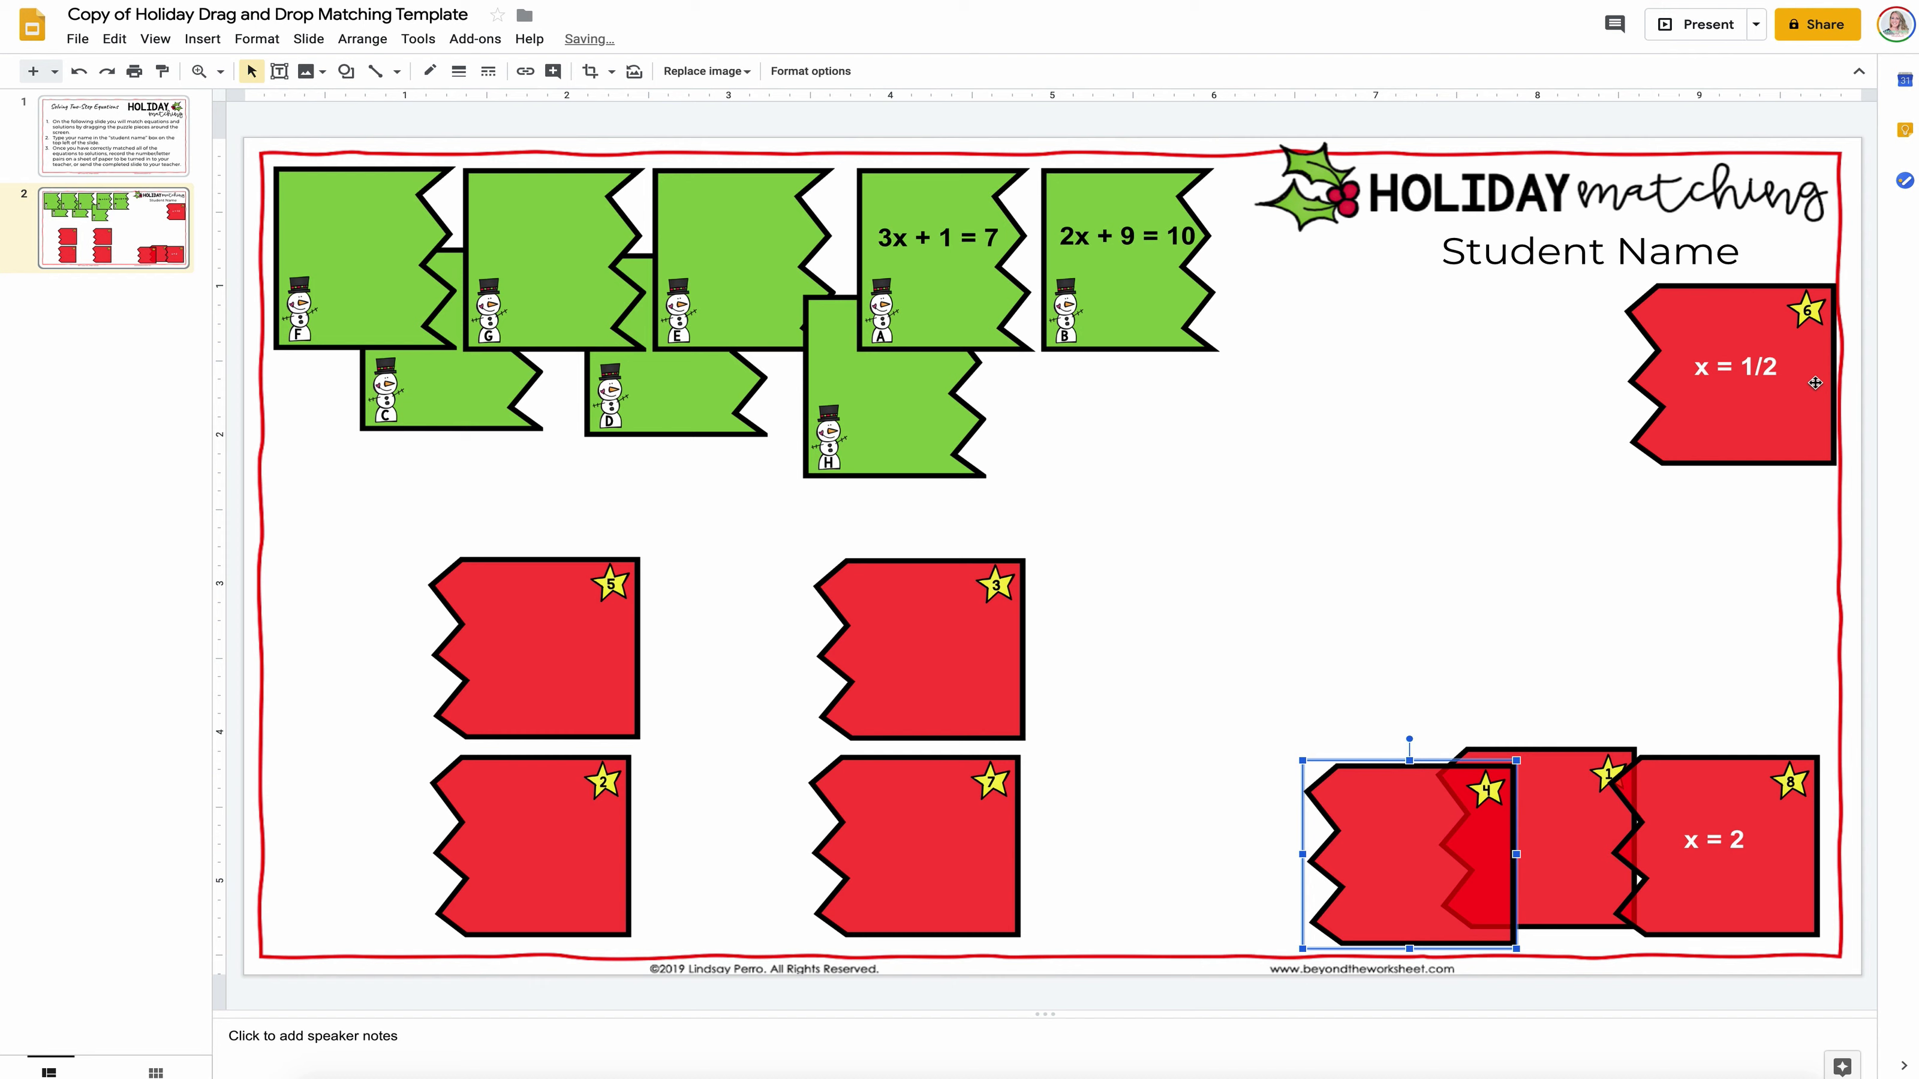
pyautogui.moveTo(1767, 426); pyautogui.dragTo(1313, 884)
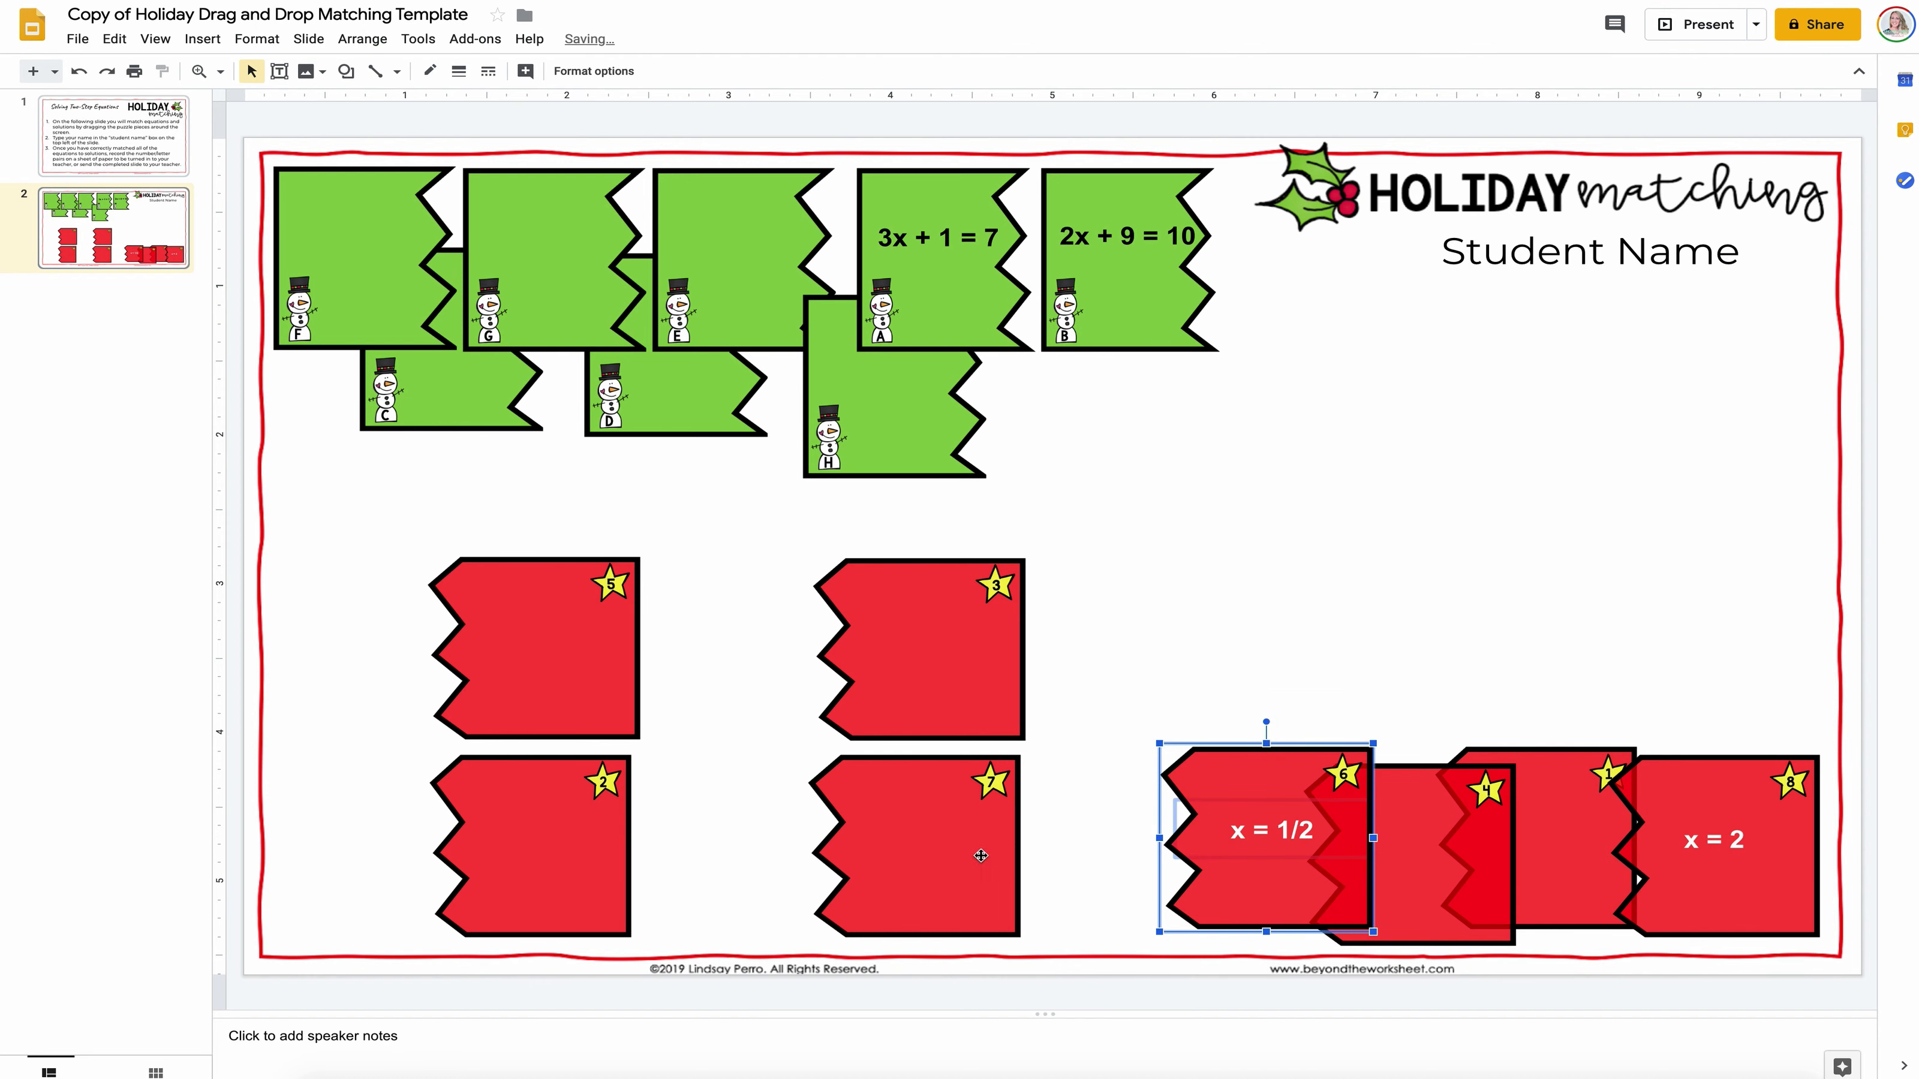
pyautogui.moveTo(980, 857); pyautogui.dragTo(1174, 864)
pyautogui.moveTo(1010, 720); pyautogui.dragTo(1027, 941)
pyautogui.moveTo(629, 719); pyautogui.dragTo(875, 930)
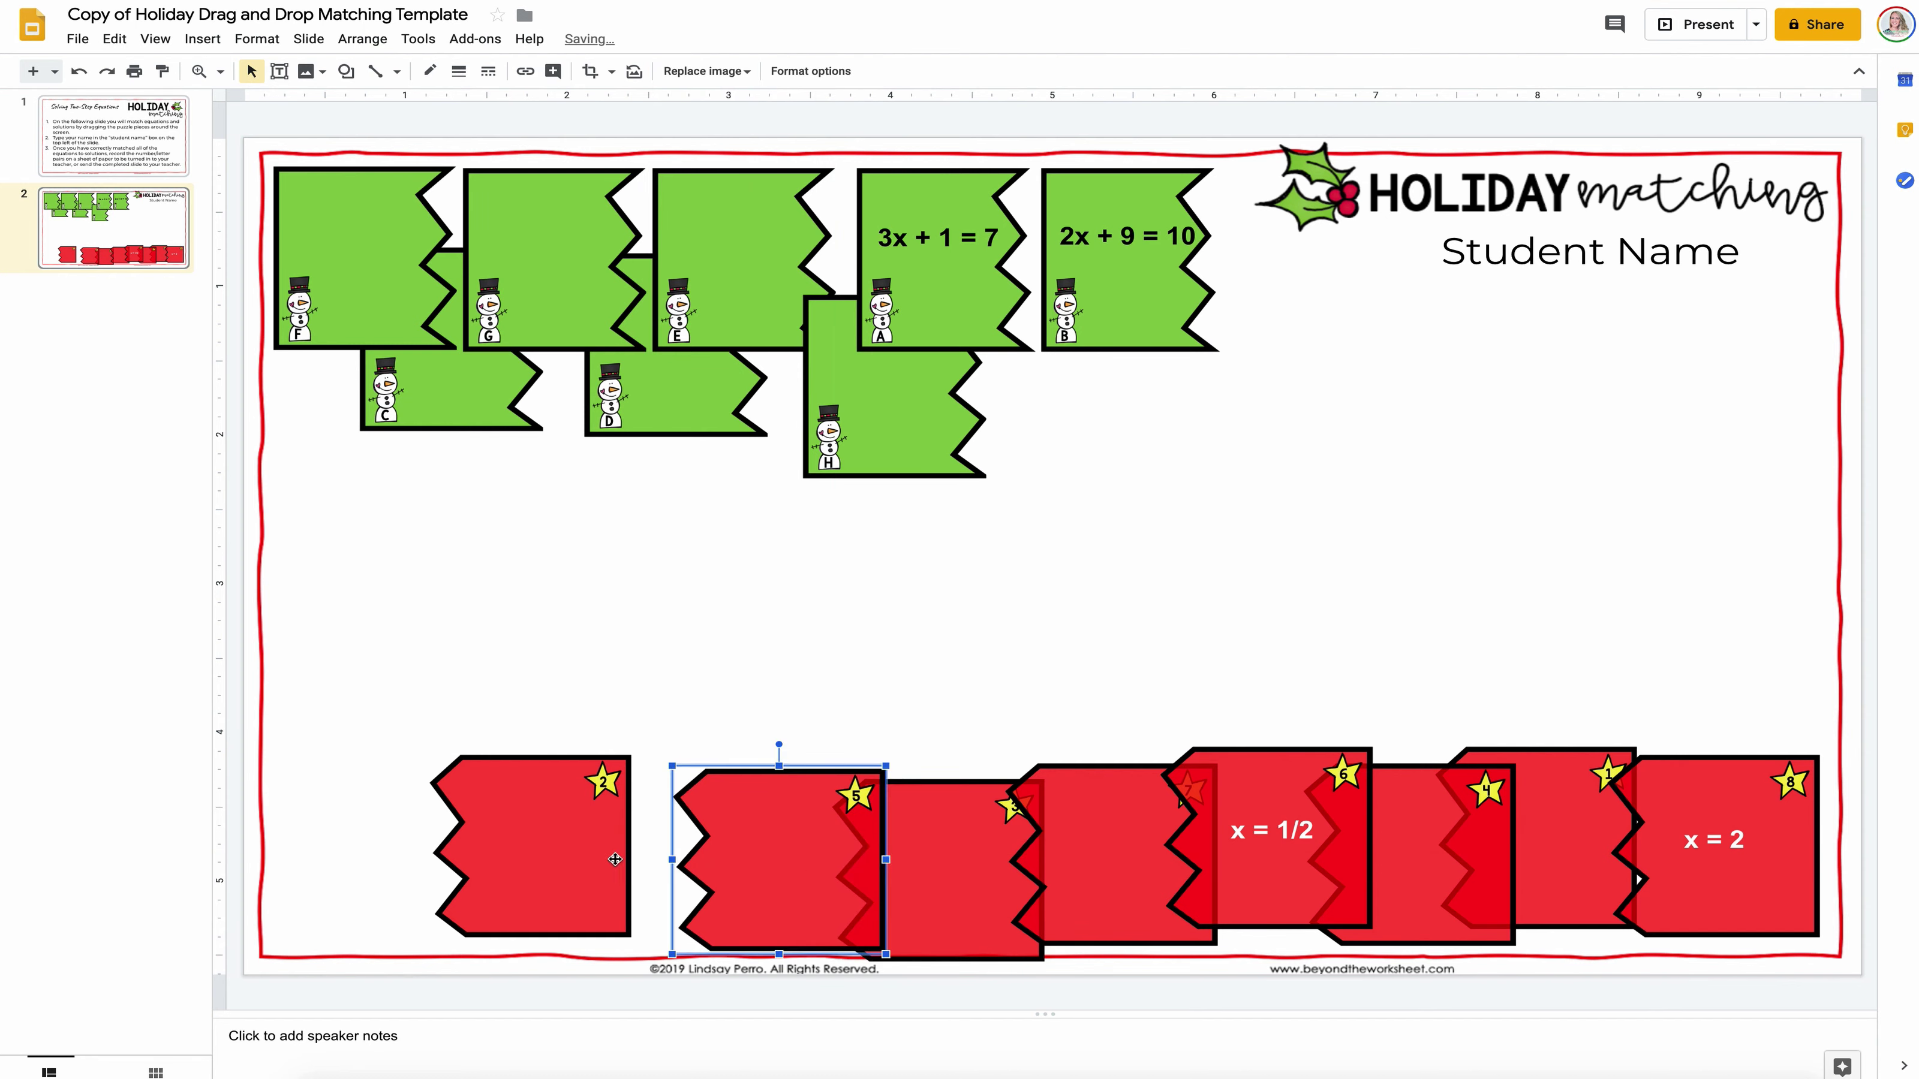
pyautogui.moveTo(574, 870); pyautogui.dragTo(672, 892)
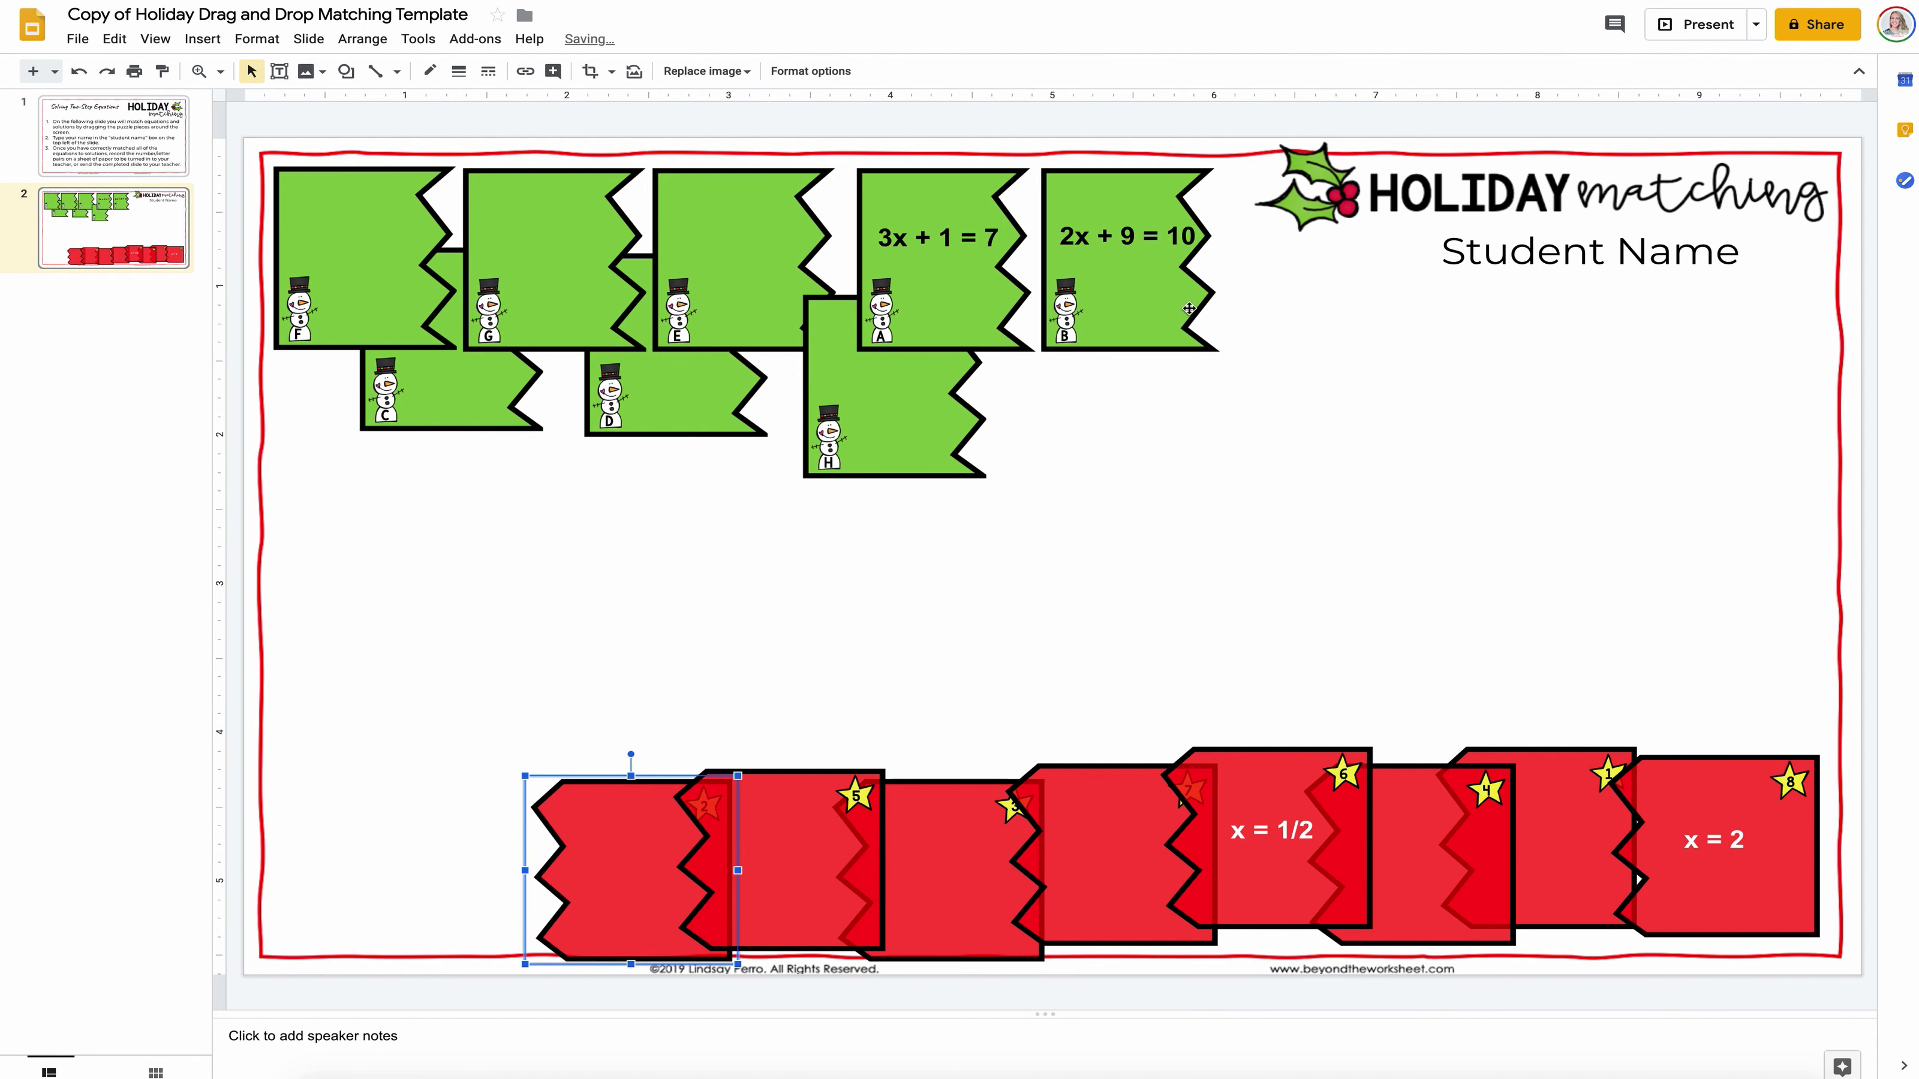
pyautogui.moveTo(948, 265); pyautogui.dragTo(949, 610)
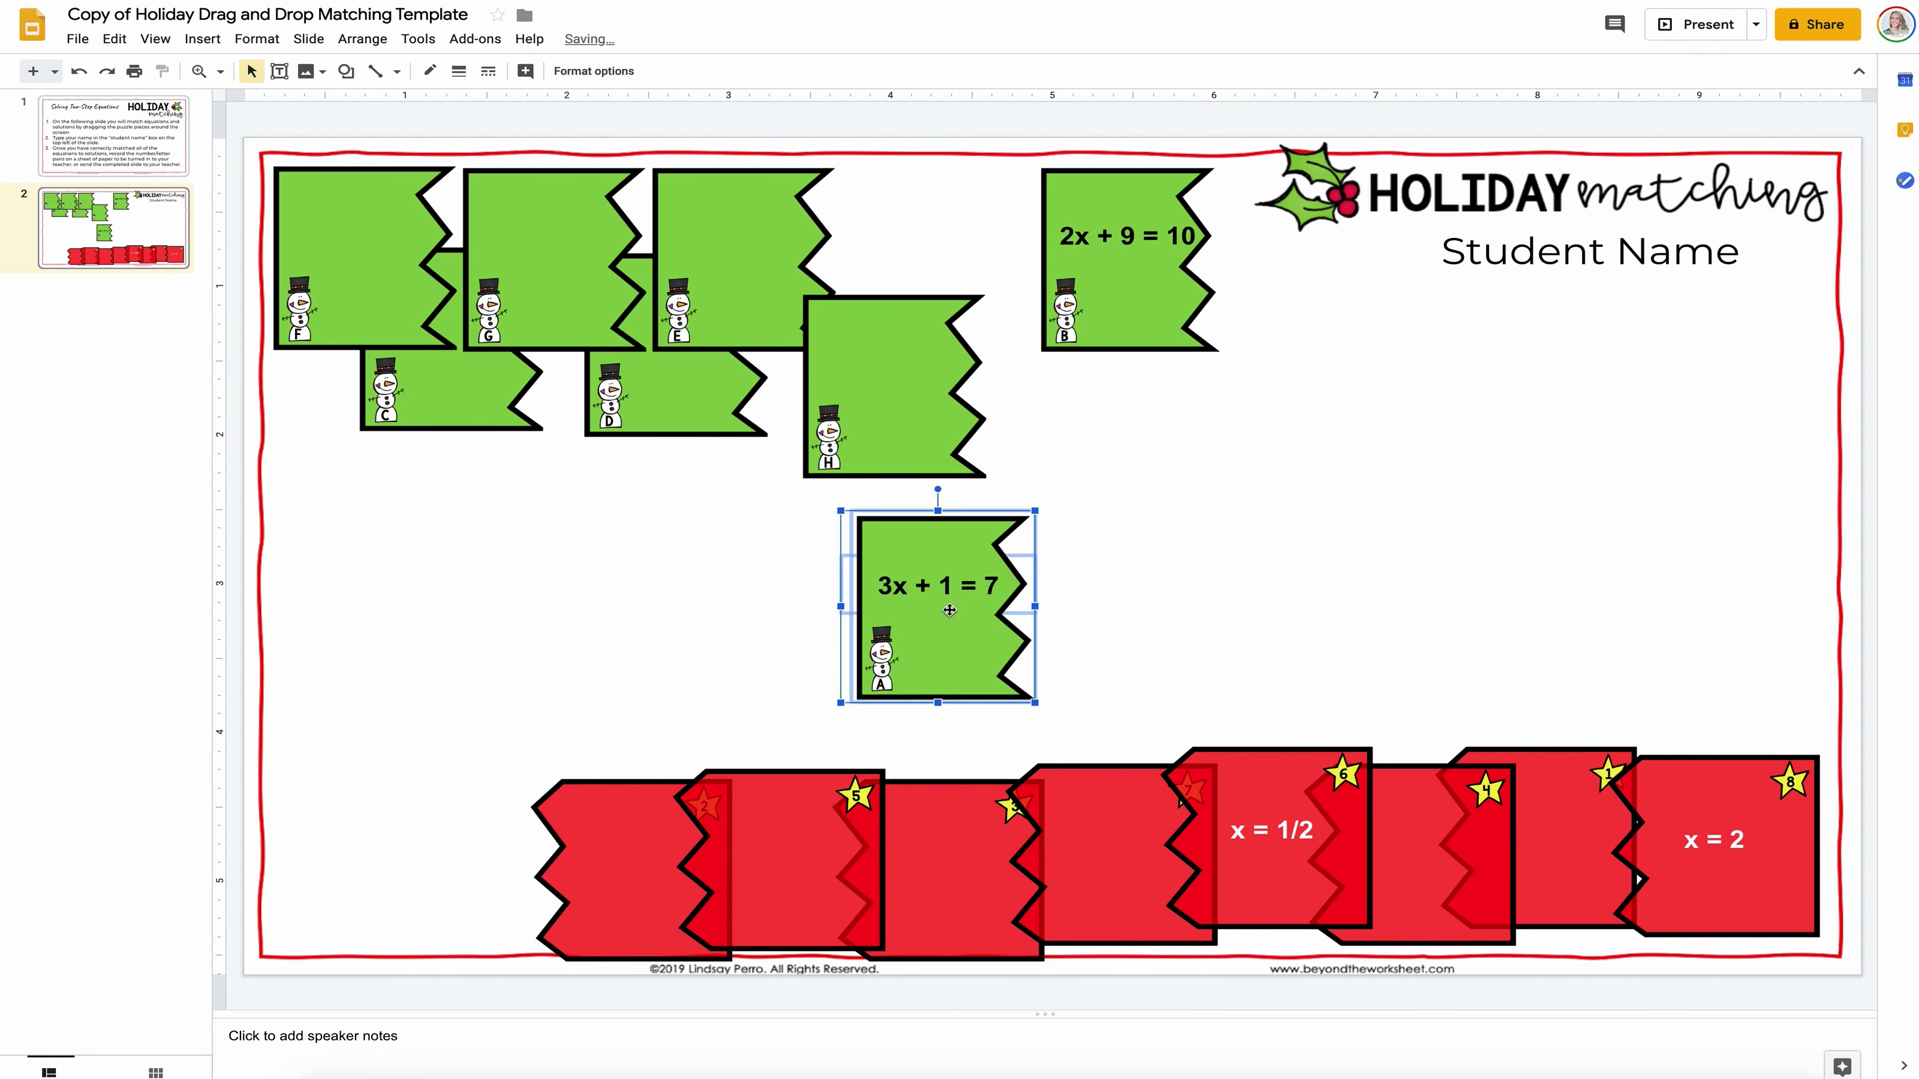
# Step: Fit x = 2 against 3x + 1 = 7, group the two, and move the pair under Student Name
pyautogui.click(1715, 819)
pyautogui.moveTo(1719, 767); pyautogui.dragTo(1133, 528)
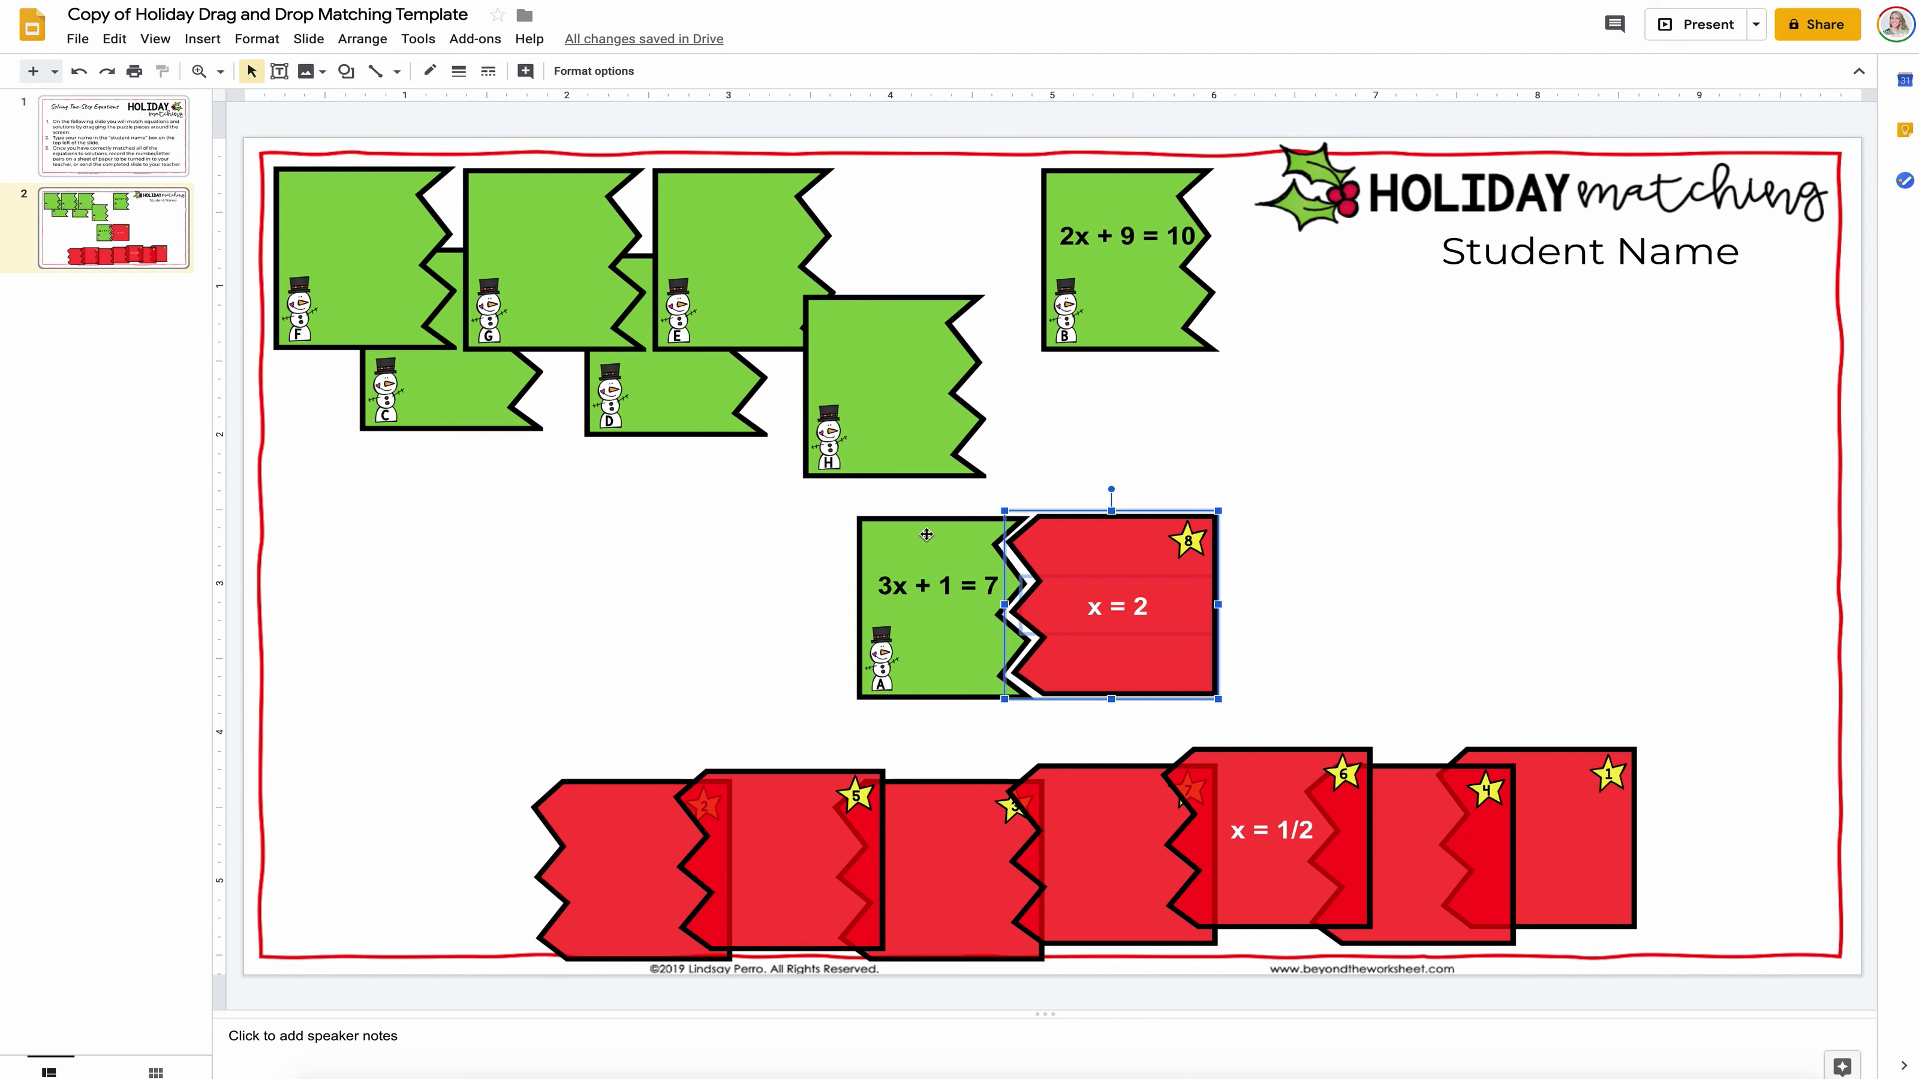
pyautogui.keyDown('shift'); pyautogui.click(926, 534); pyautogui.keyUp('shift')
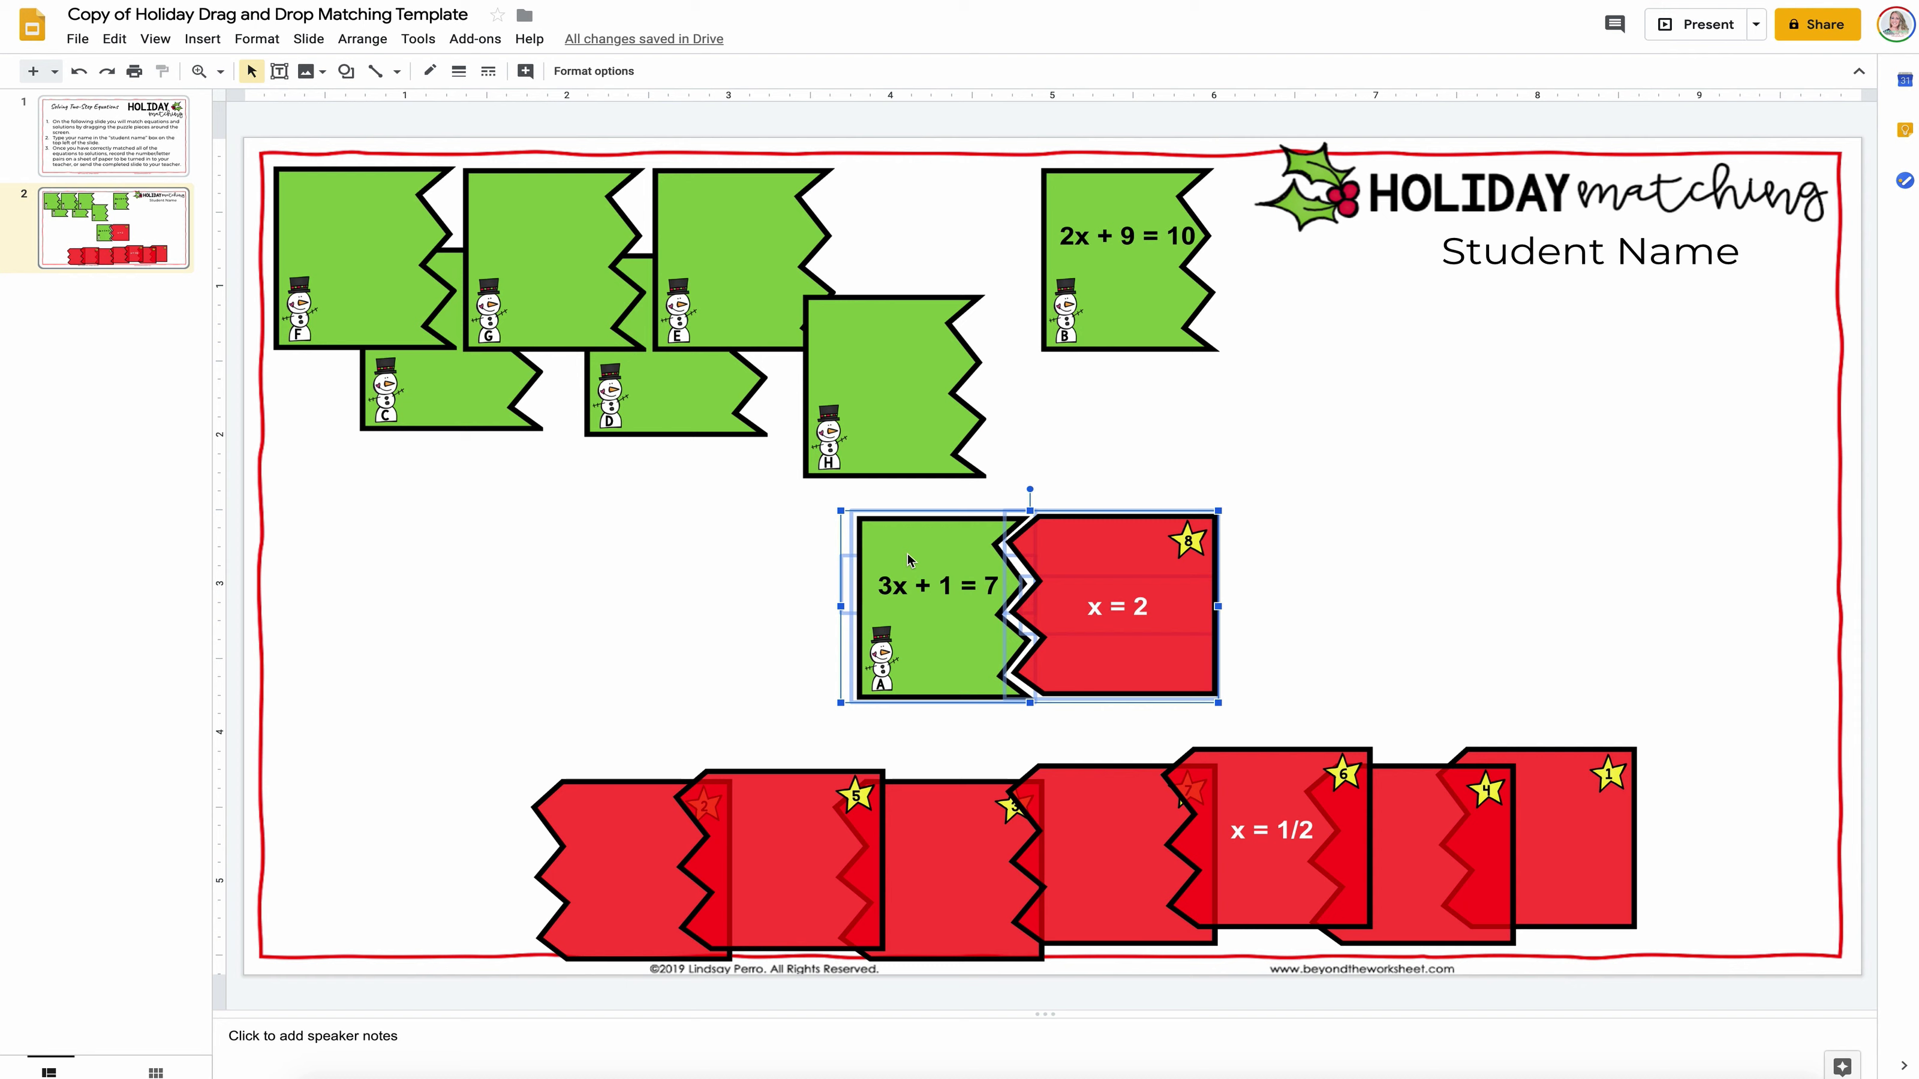
pyautogui.rightClick(922, 543)
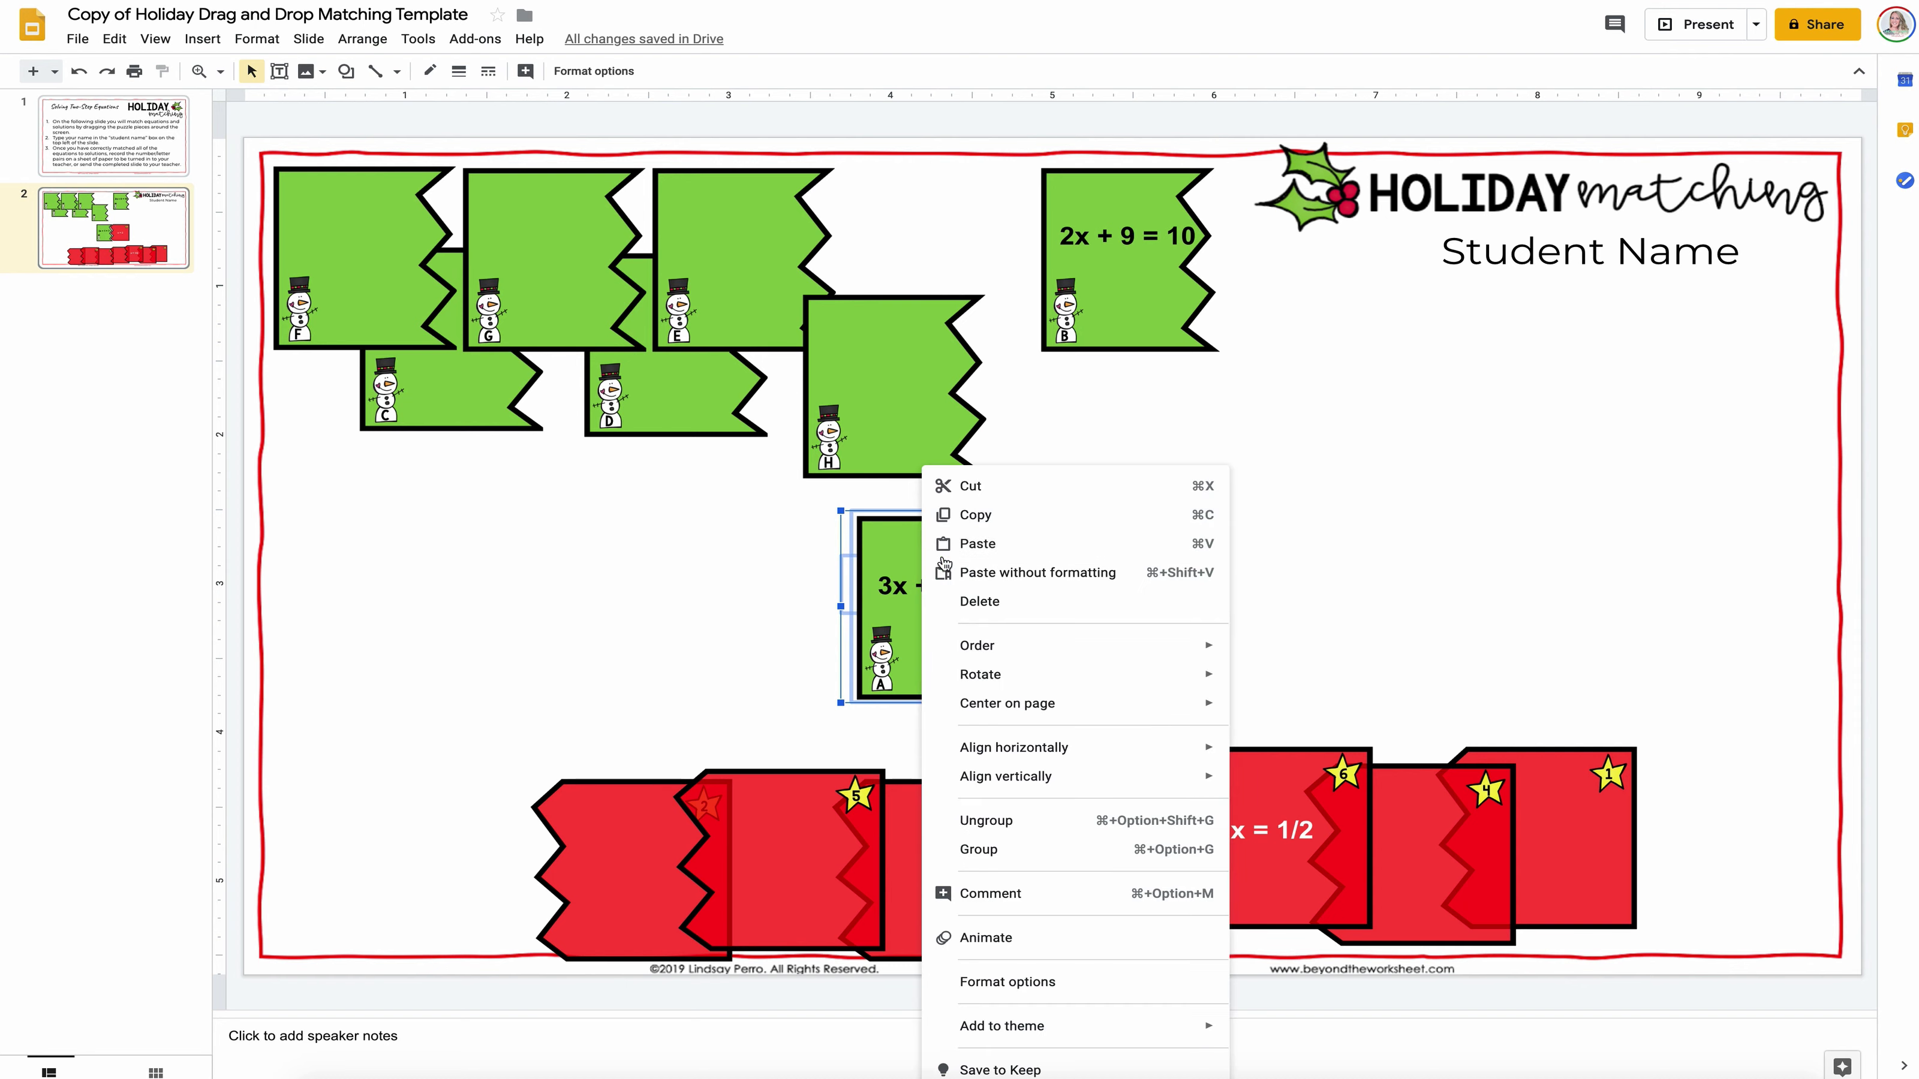
pyautogui.click(1102, 851)
pyautogui.moveTo(1082, 536); pyautogui.dragTo(1694, 307)
pyautogui.click(1698, 581)
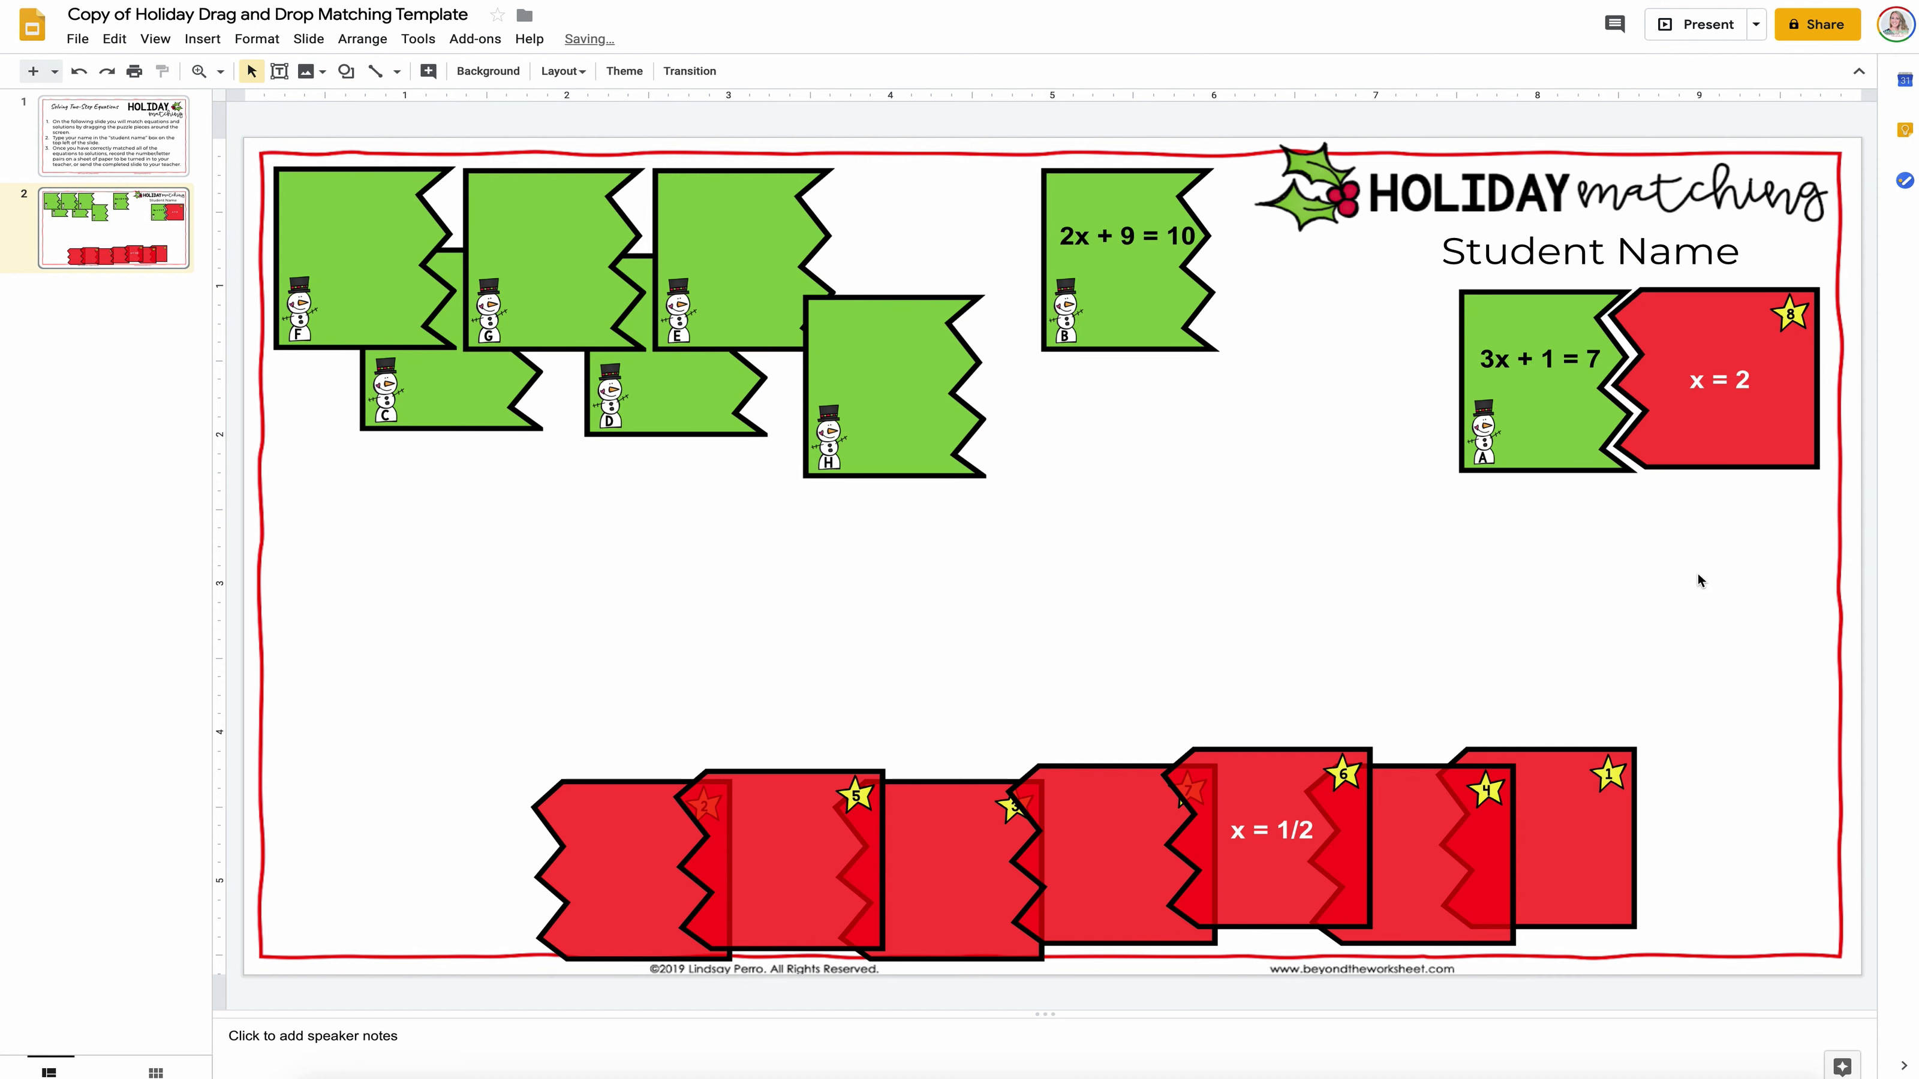
# Step: Attach x = 1/2 to 2x + 9 = 10, group them, and place the pair below the 3x + 1 = 7 pair
pyautogui.moveTo(1074, 302); pyautogui.dragTo(719, 649)
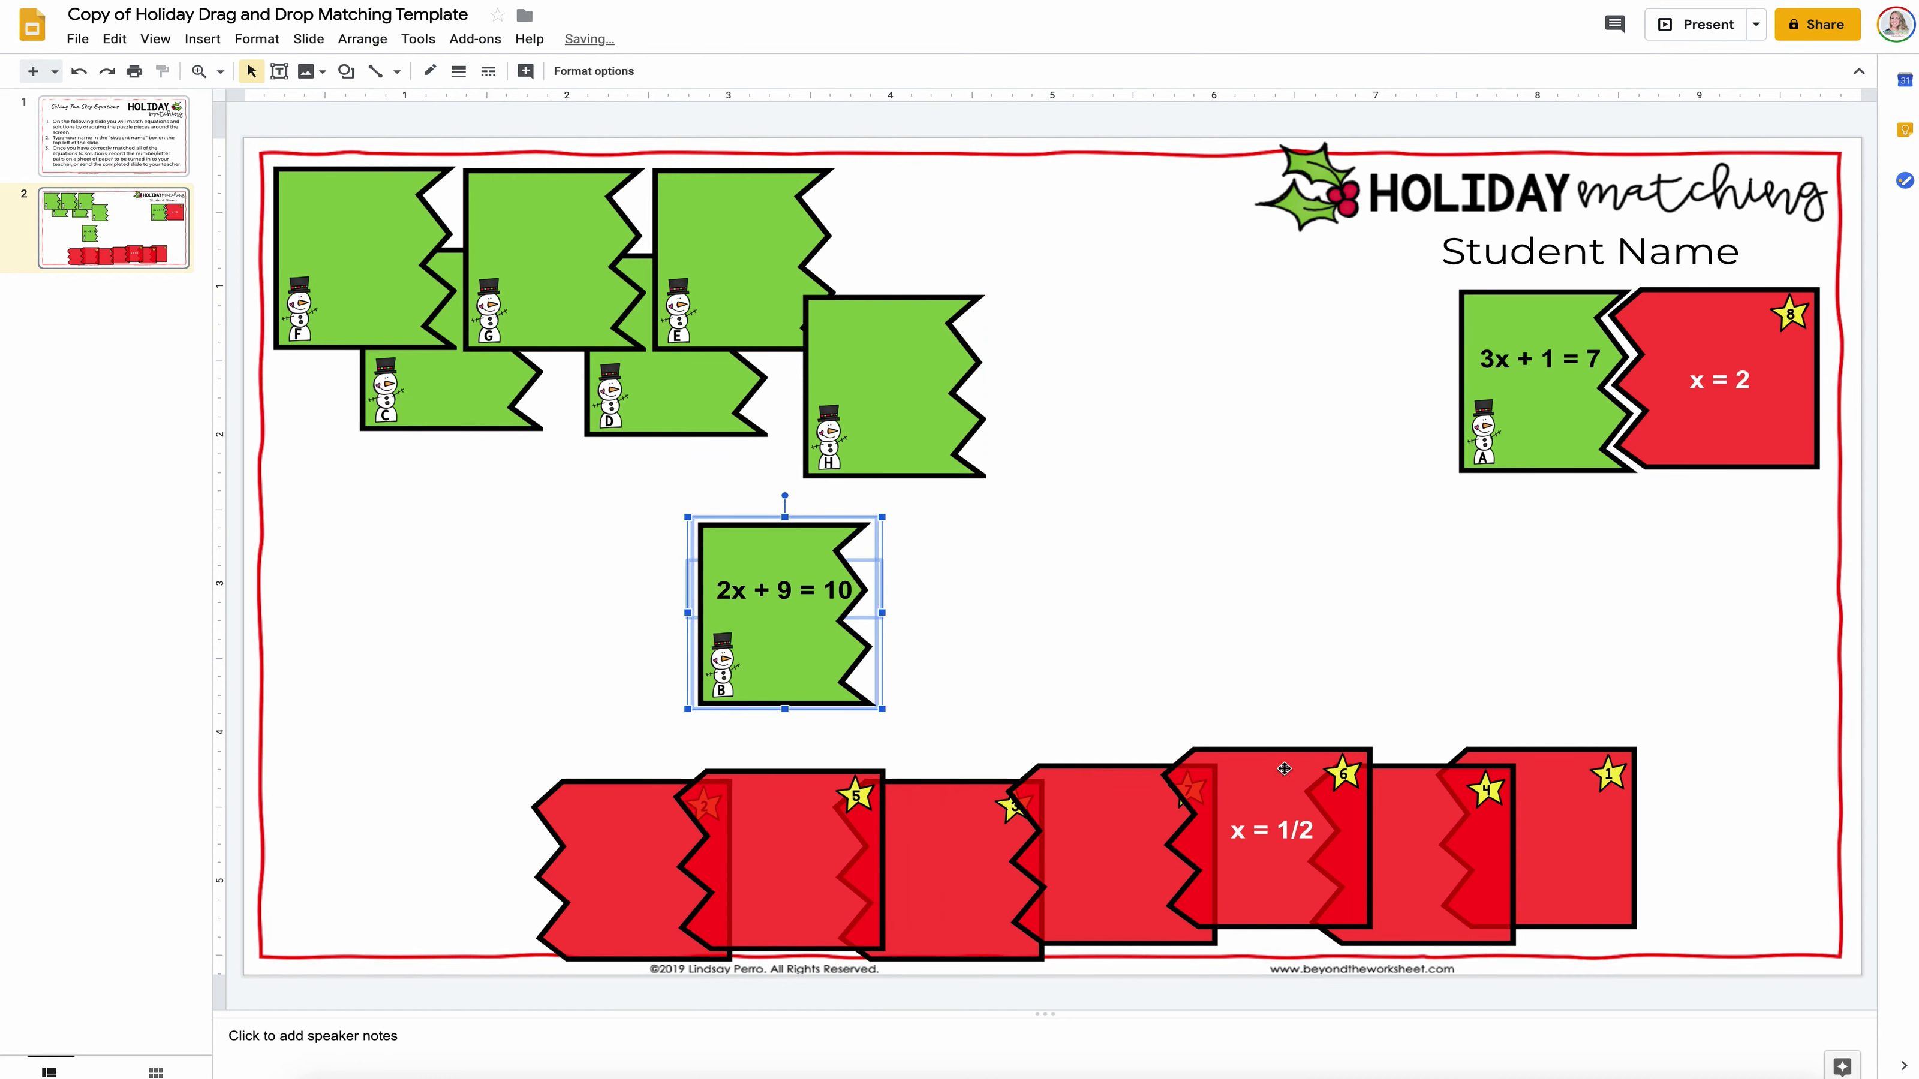
pyautogui.moveTo(1285, 769); pyautogui.dragTo(950, 553)
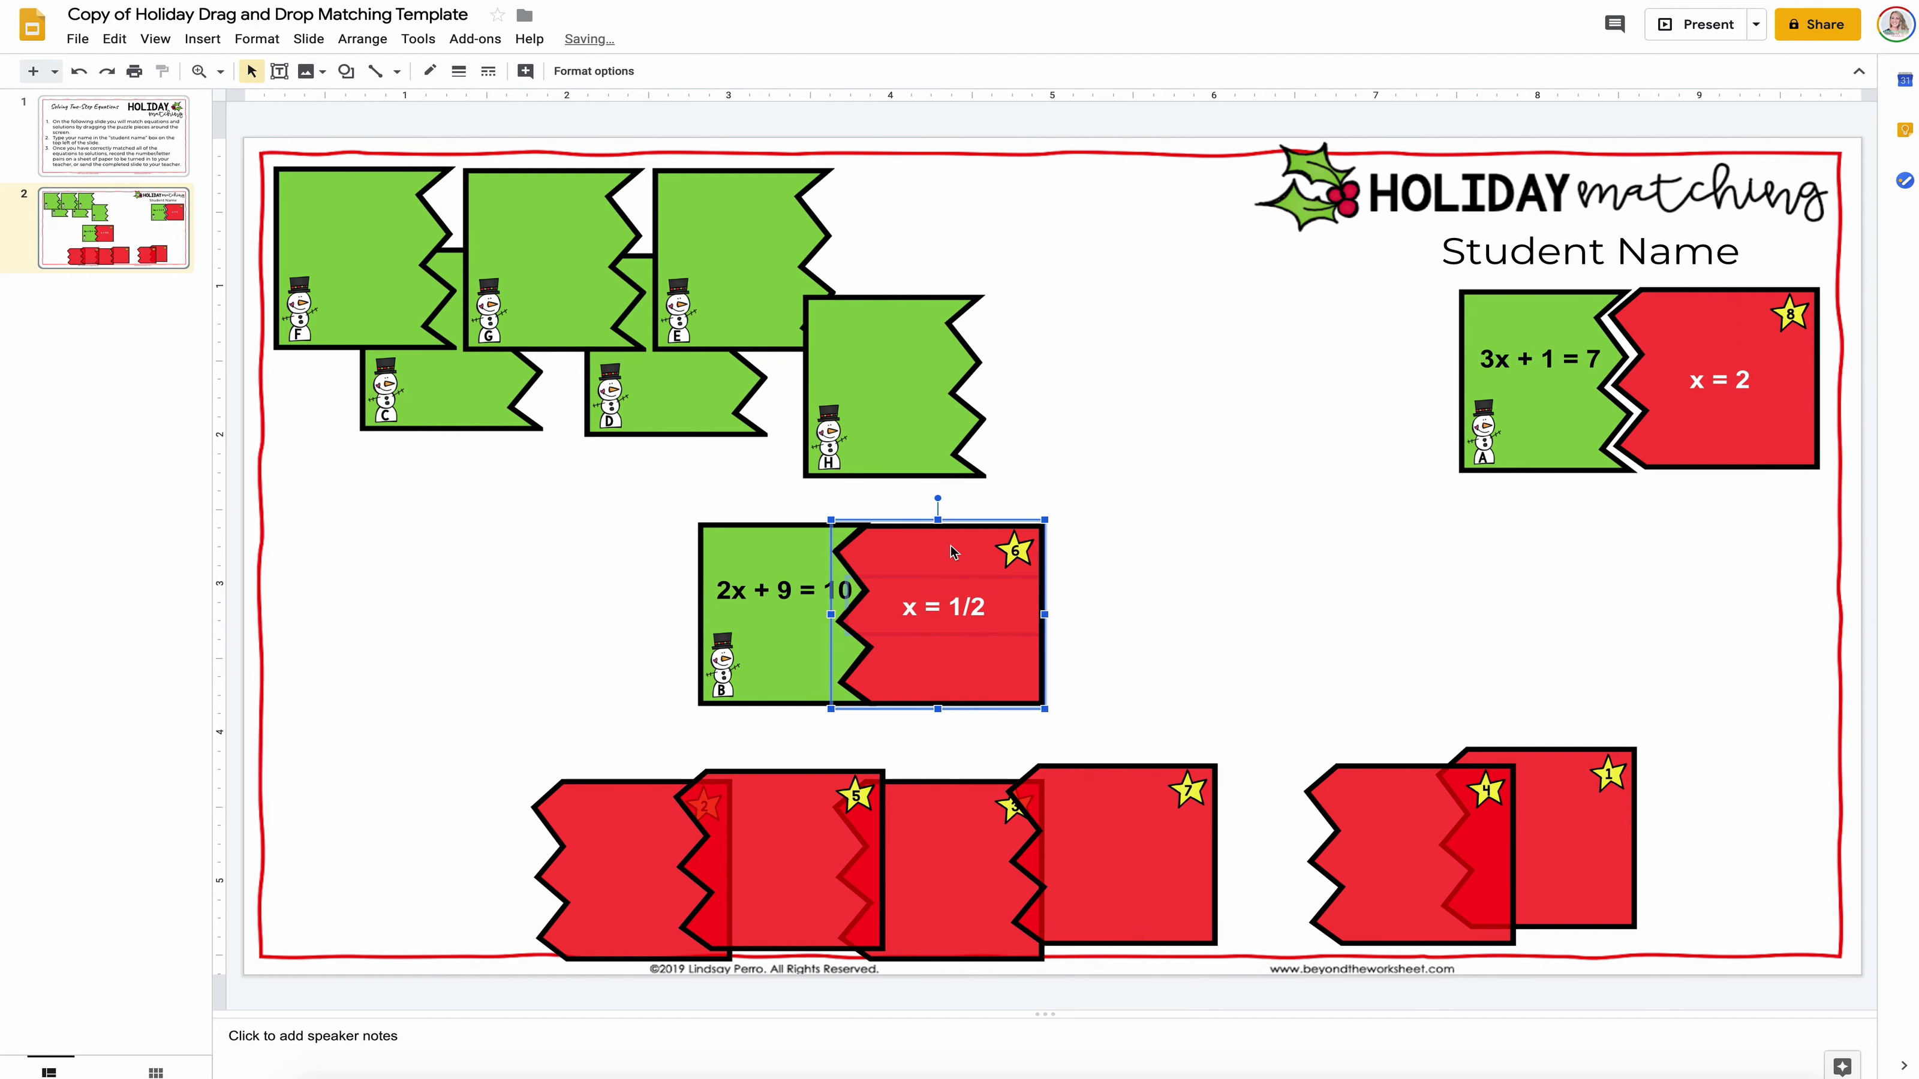
pyautogui.press('Right')
pyautogui.press('Right')
pyautogui.press('Right')
pyautogui.press('Right')
pyautogui.keyDown('shift'); pyautogui.click(745, 546); pyautogui.keyUp('shift')
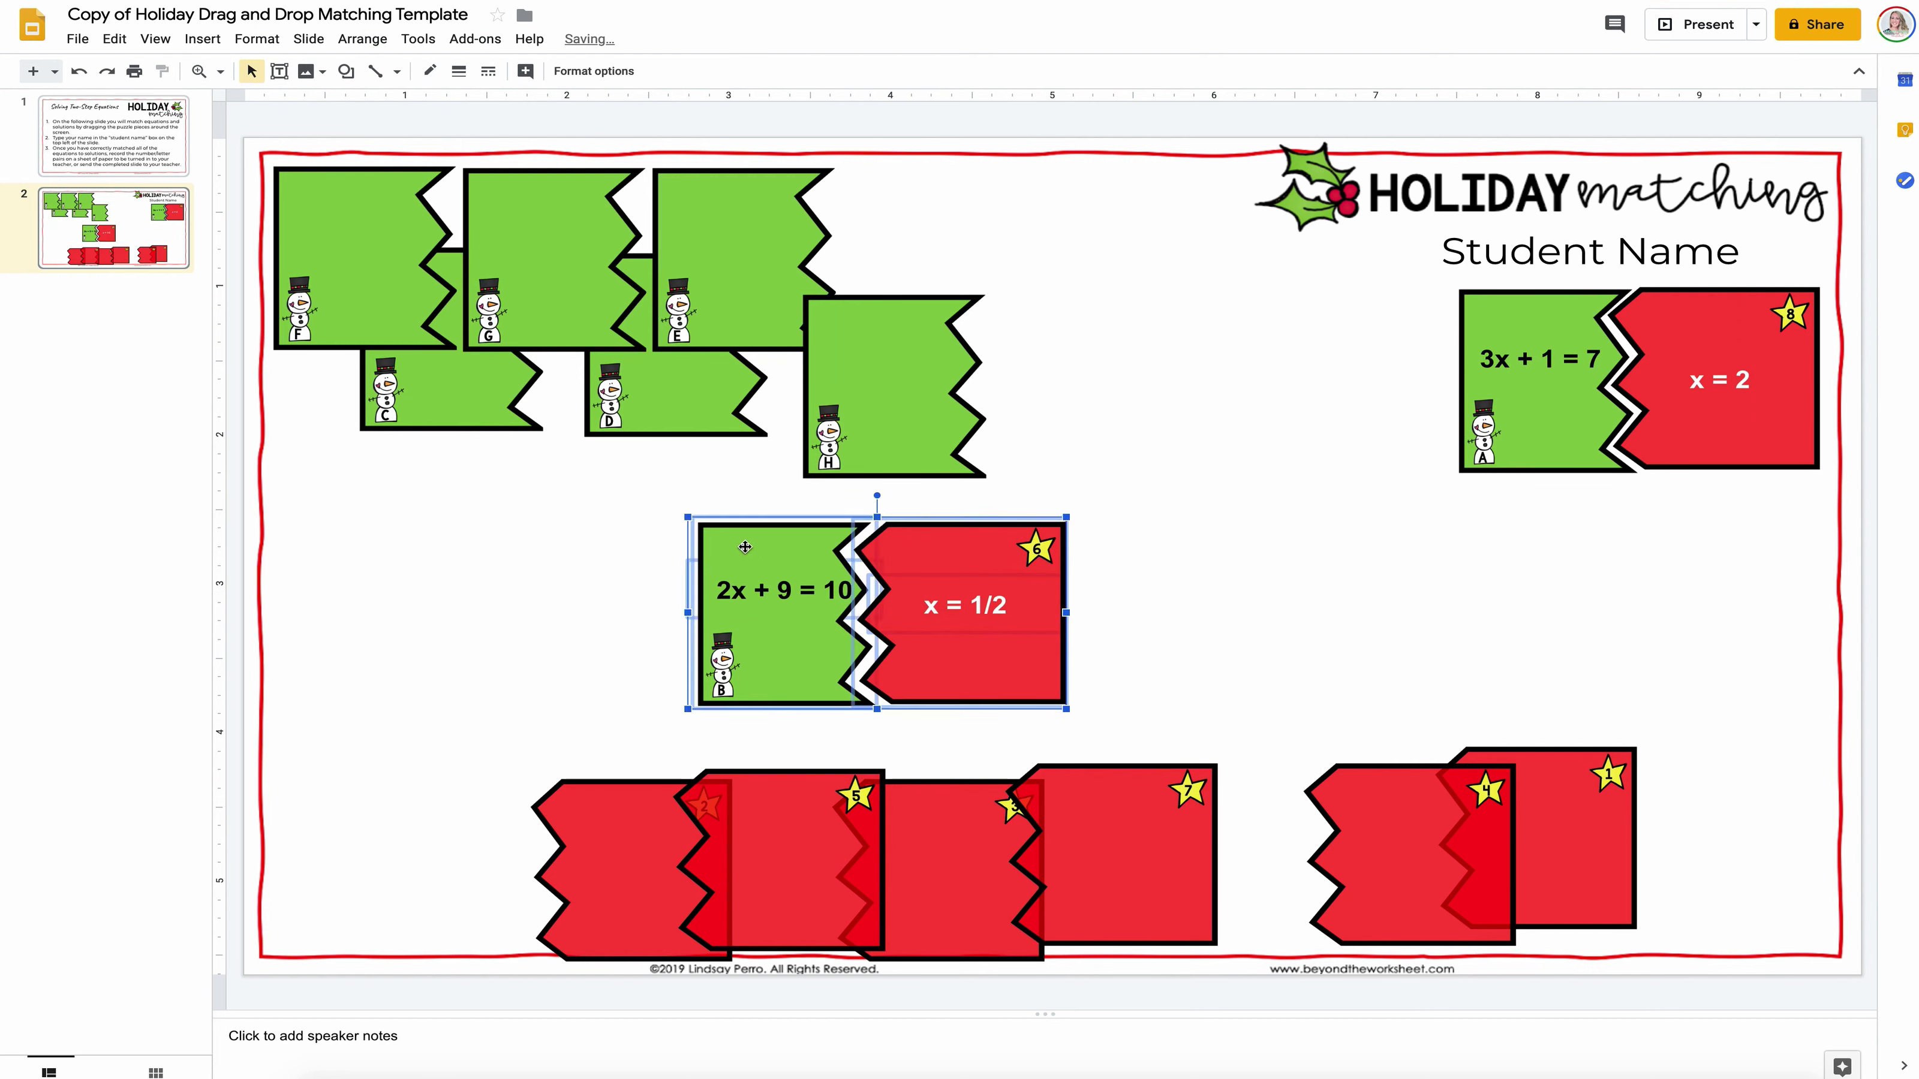
pyautogui.rightClick(967, 651)
pyautogui.click(1073, 412)
pyautogui.moveTo(937, 542); pyautogui.dragTo(1697, 511)
pyautogui.click(1654, 575)
pyautogui.click(1160, 583)
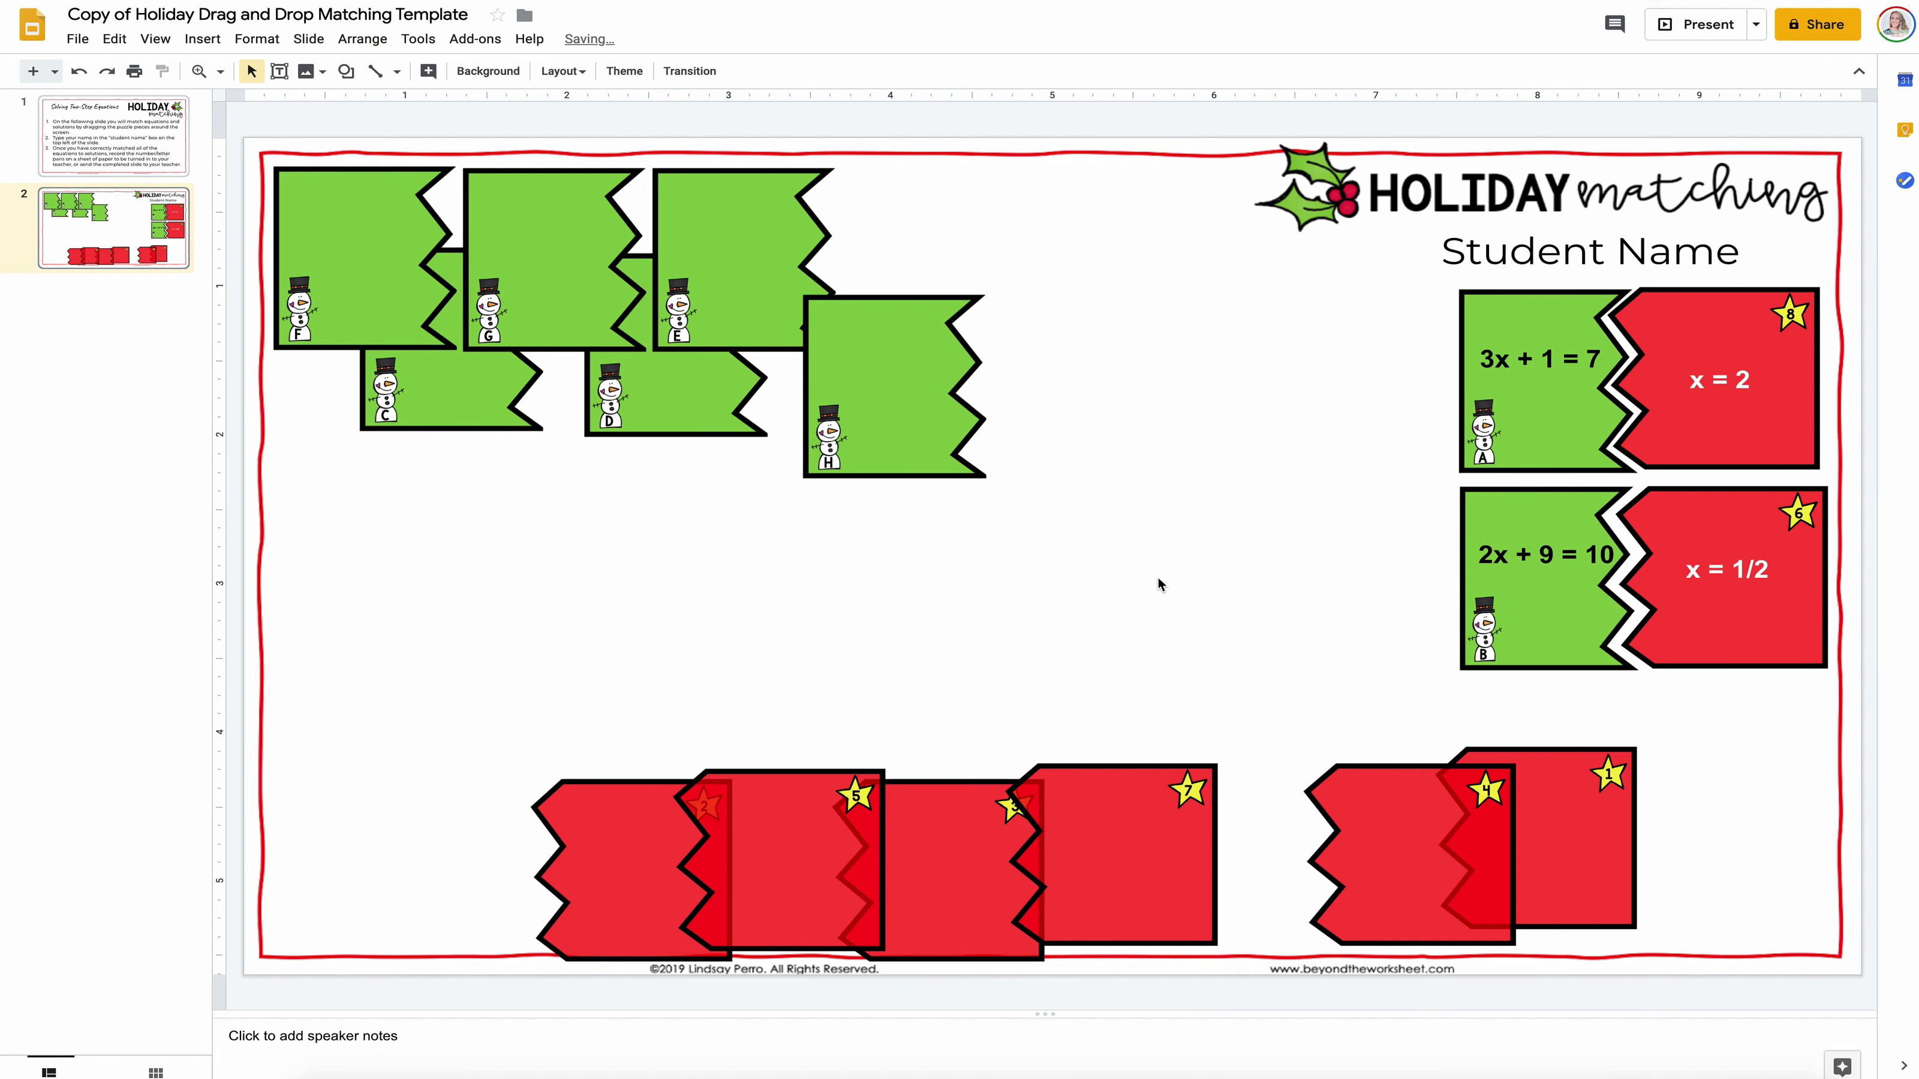
pyautogui.click(1503, 253)
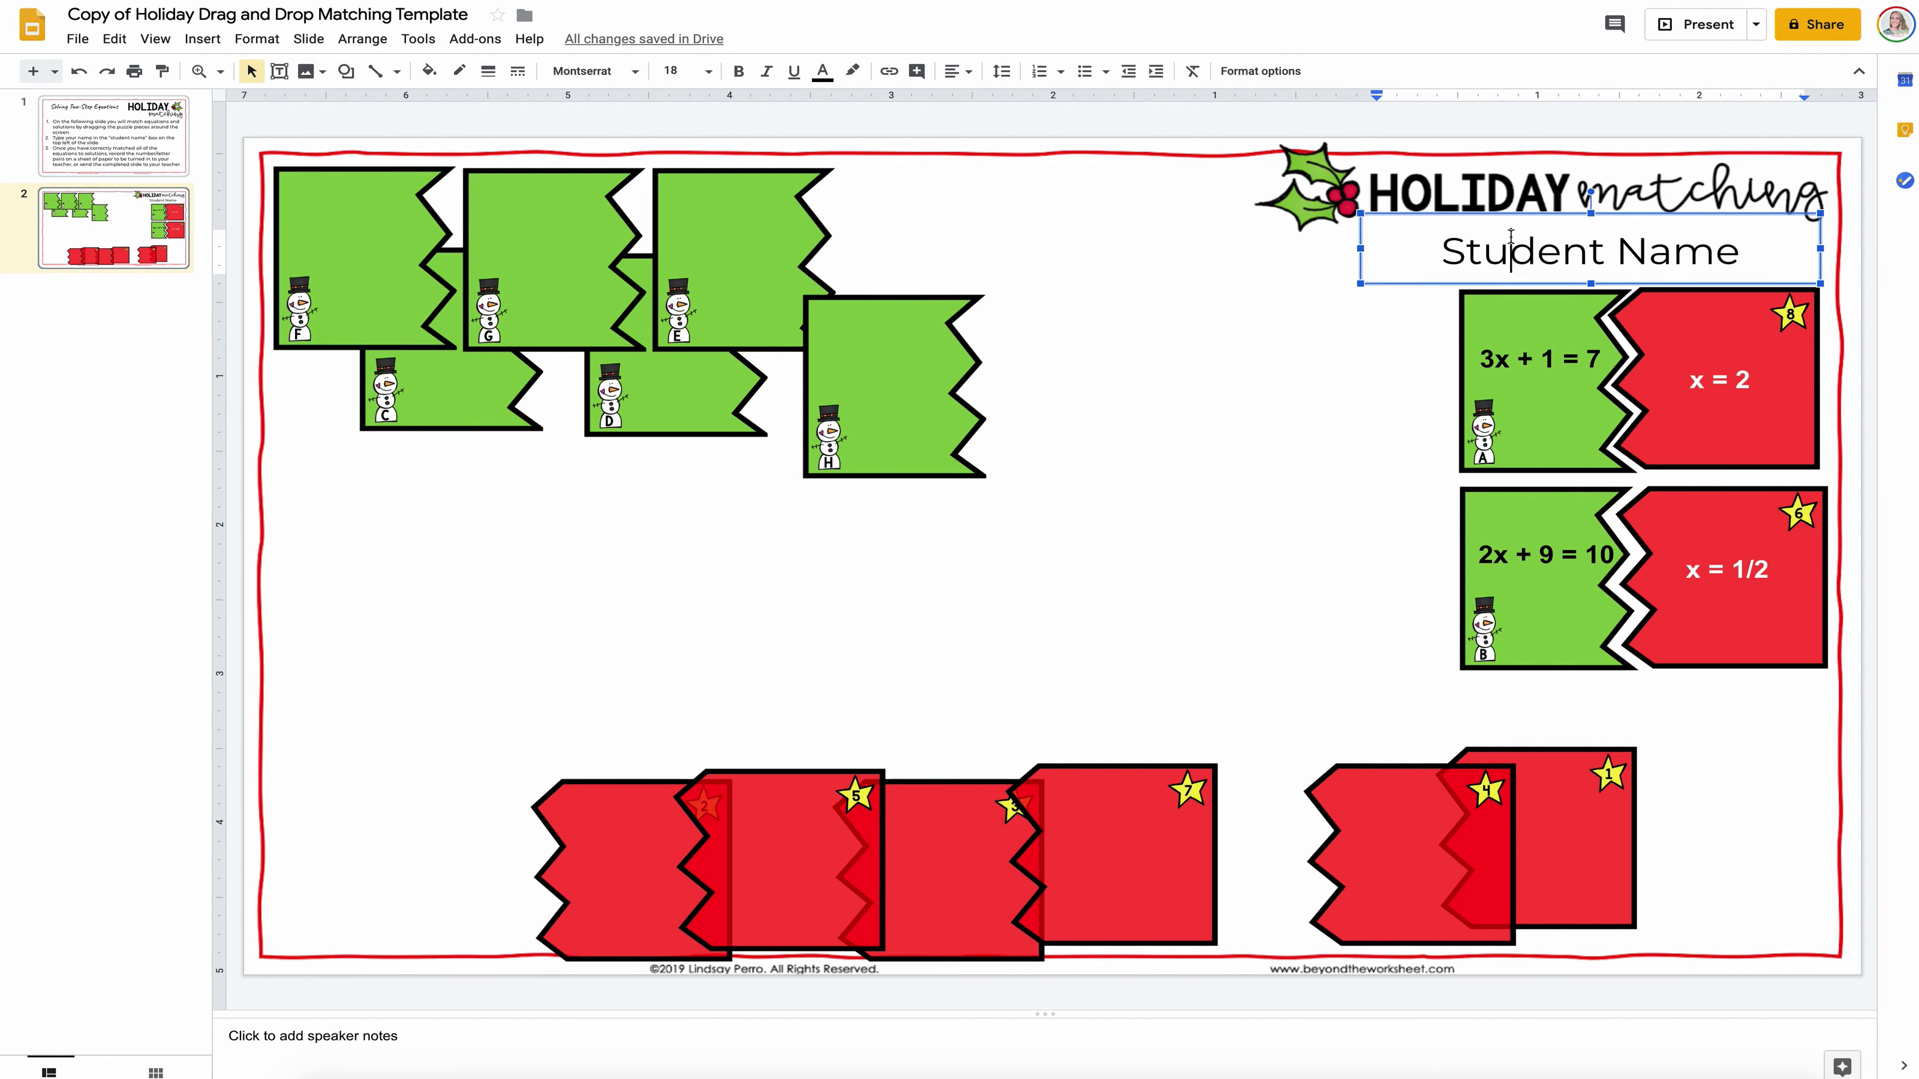
pyautogui.click(1140, 143)
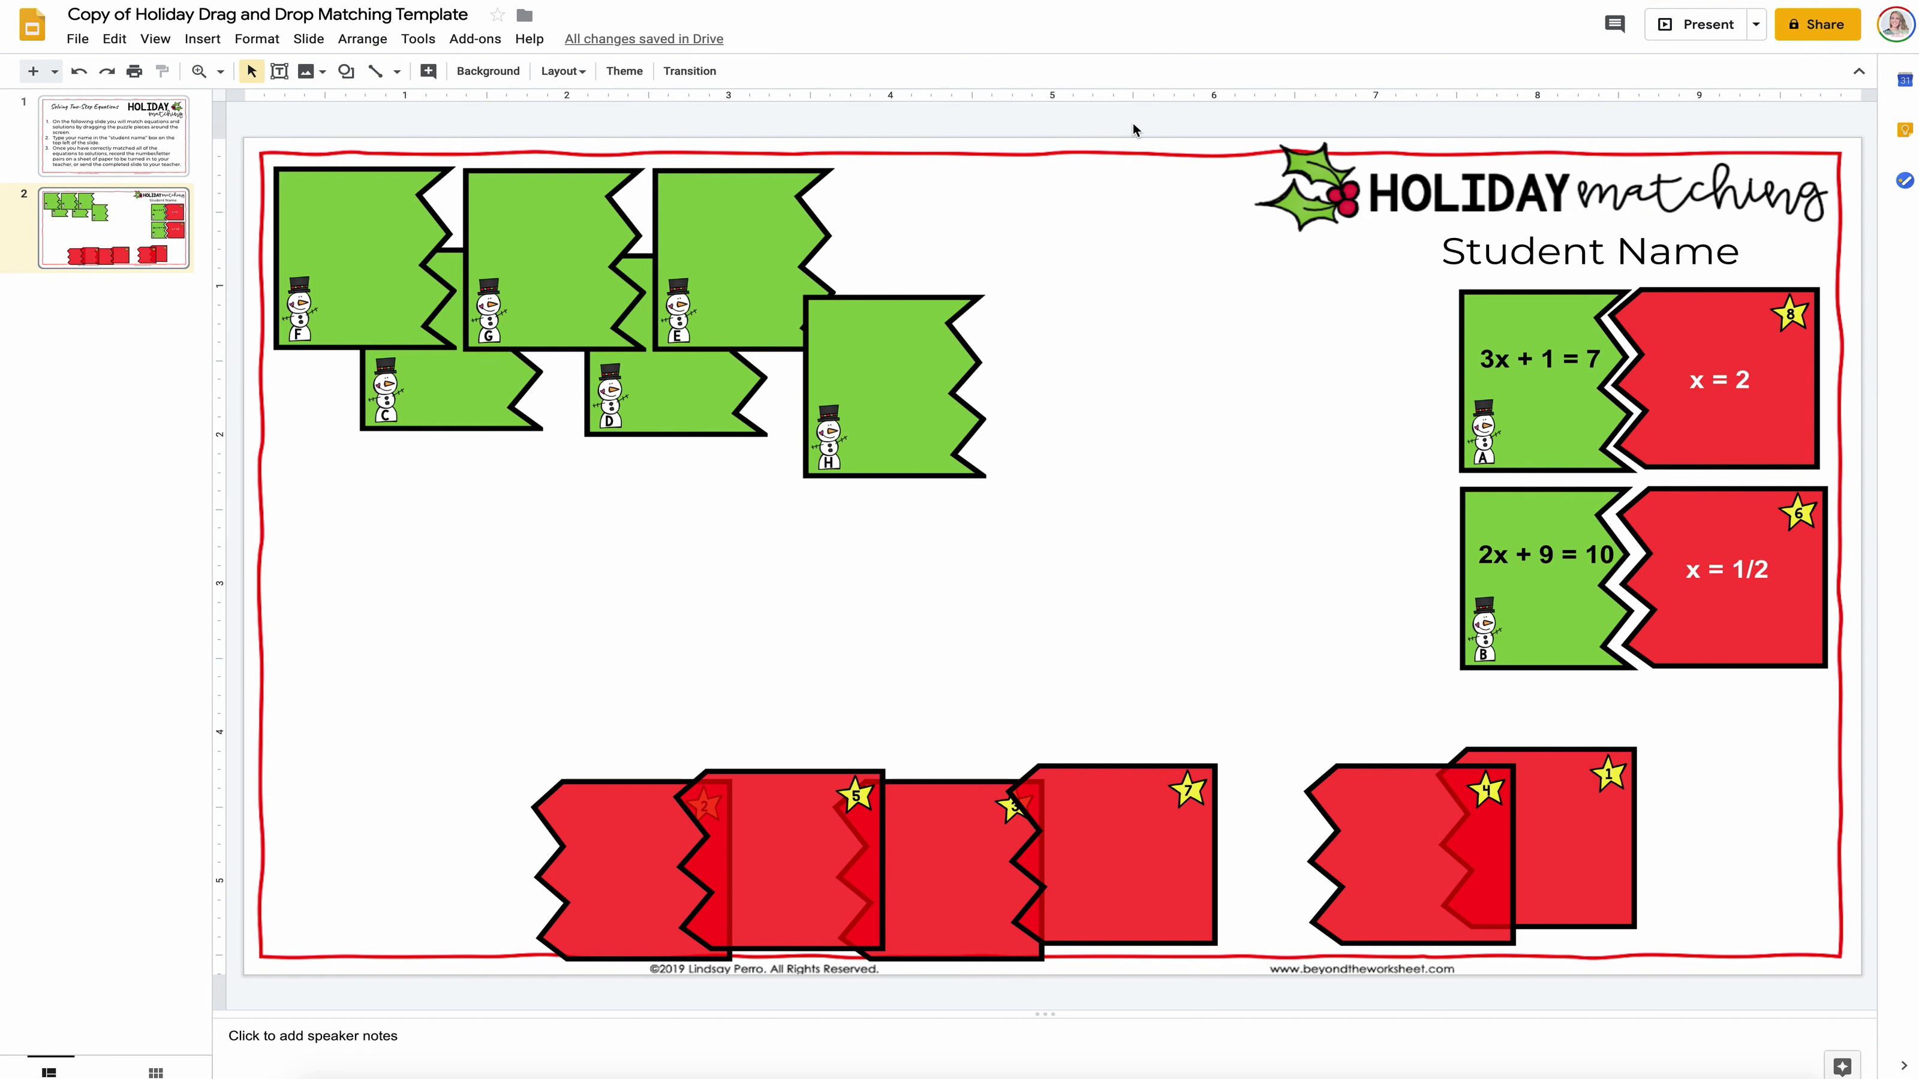